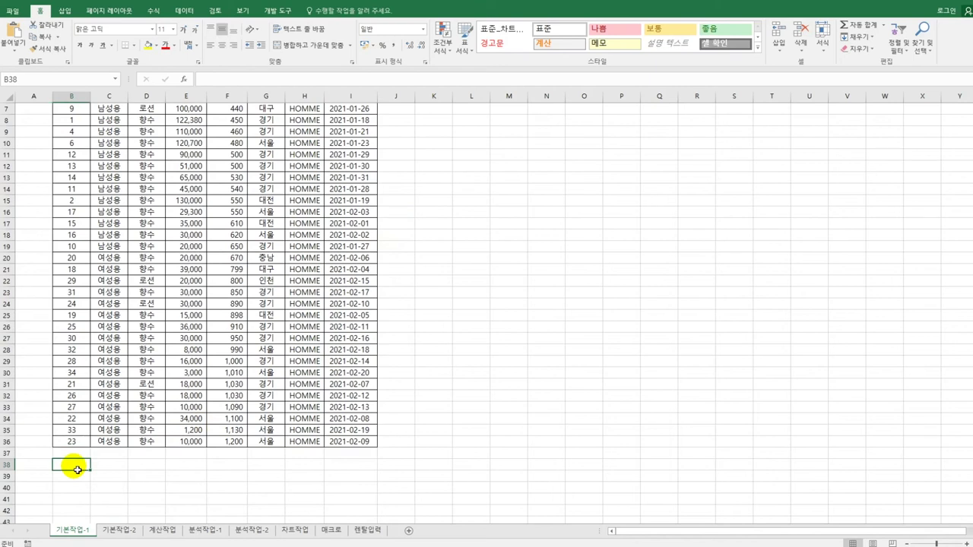
Step: Enter the heading 조건 in B38 and begin an AND formula in B39 with the conditions D3="향수" and E3<=50000
text(조건)
key(Return)
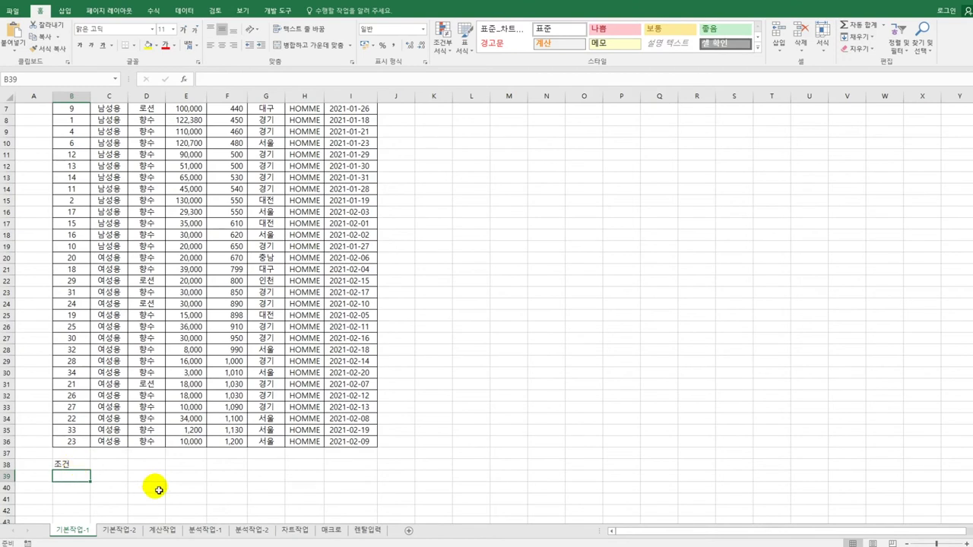
text(=)
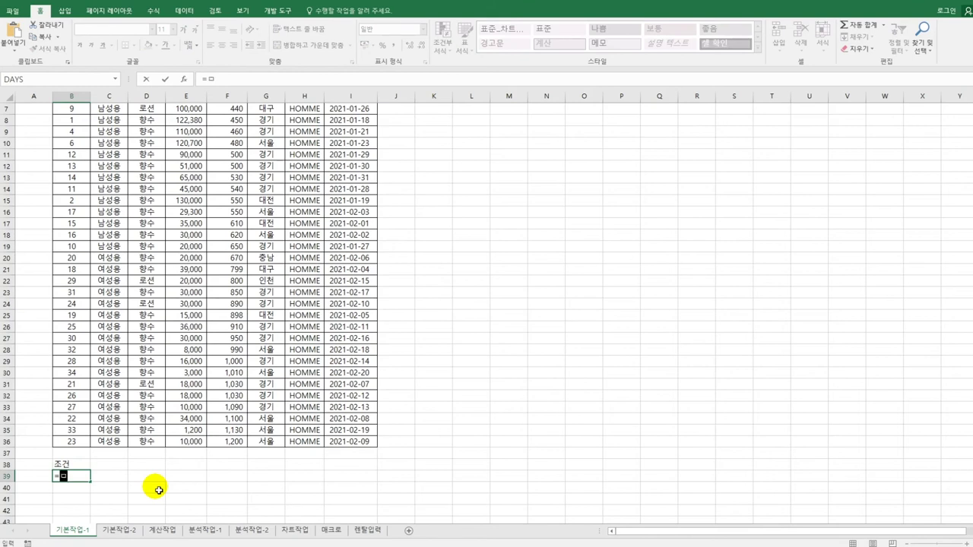
text(and()
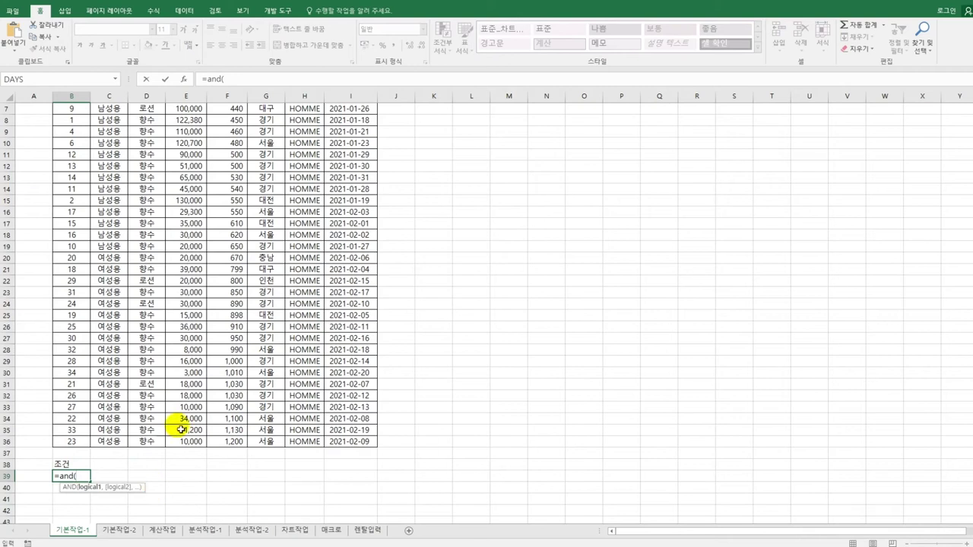
scroll(179, 381, up, 2)
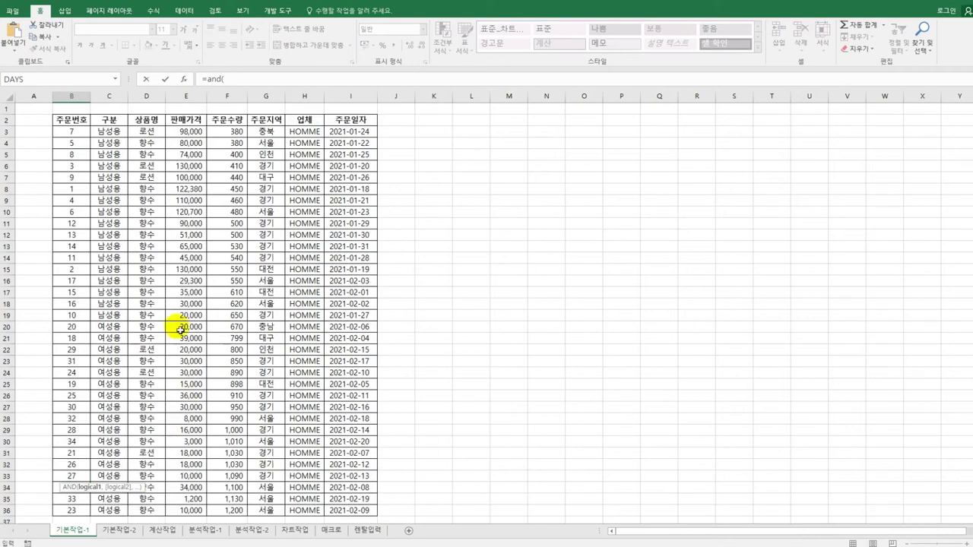
click(152, 133)
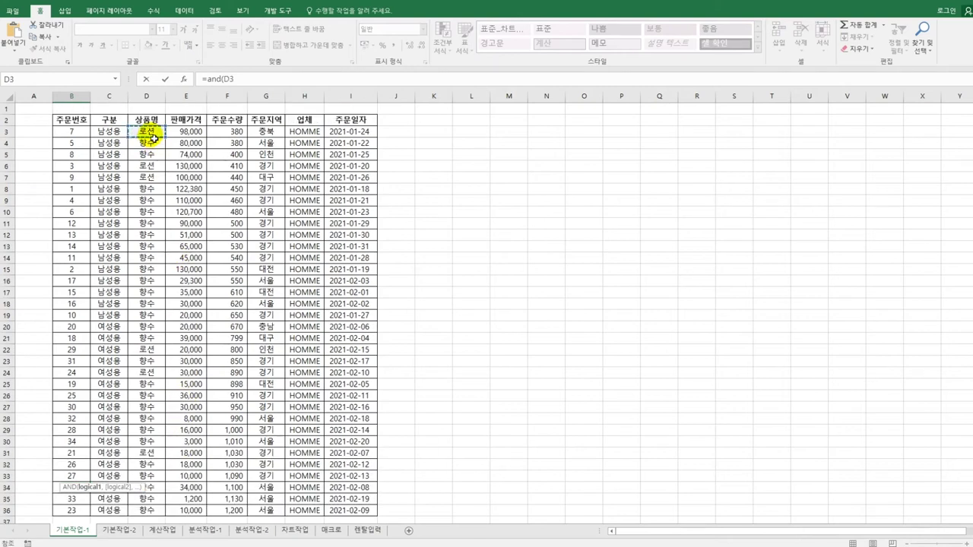
text(="향수",)
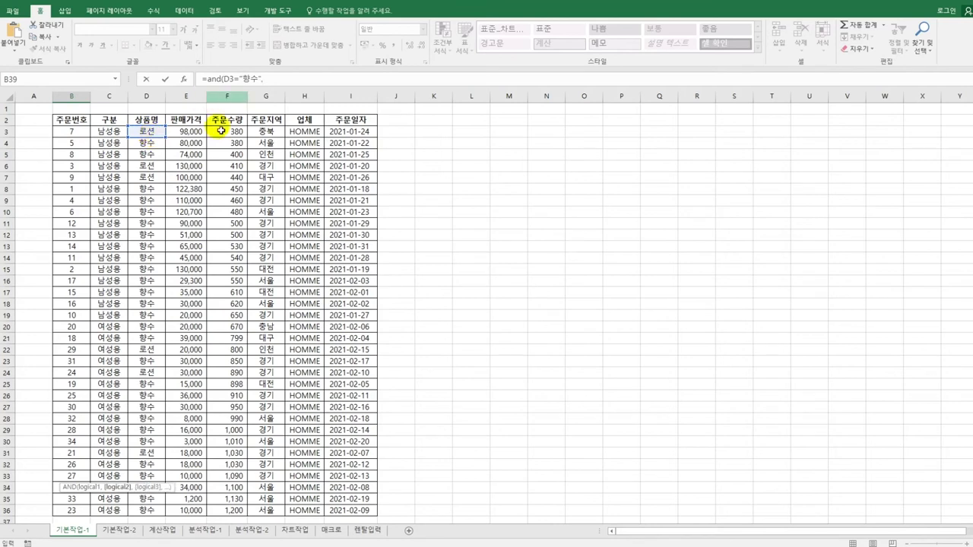
click(186, 133)
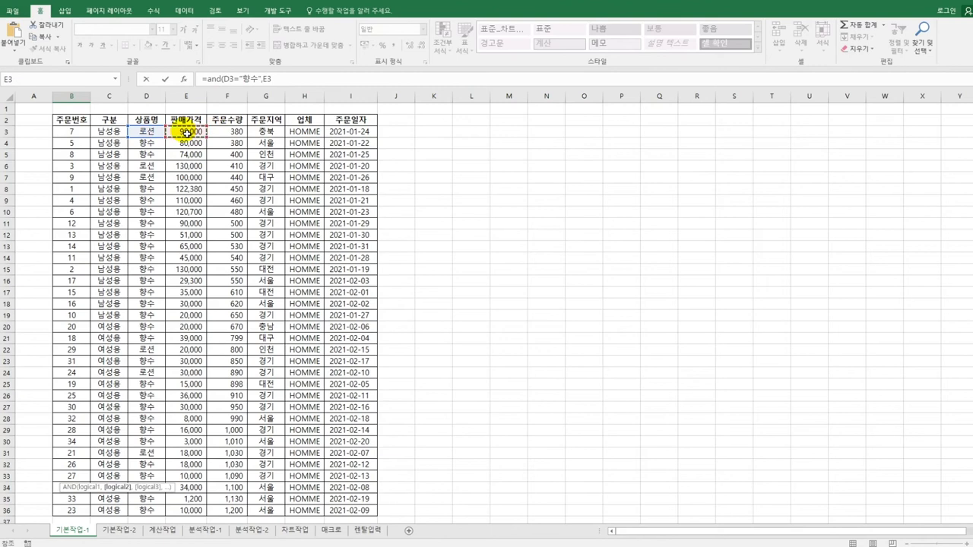
text(<=50000)
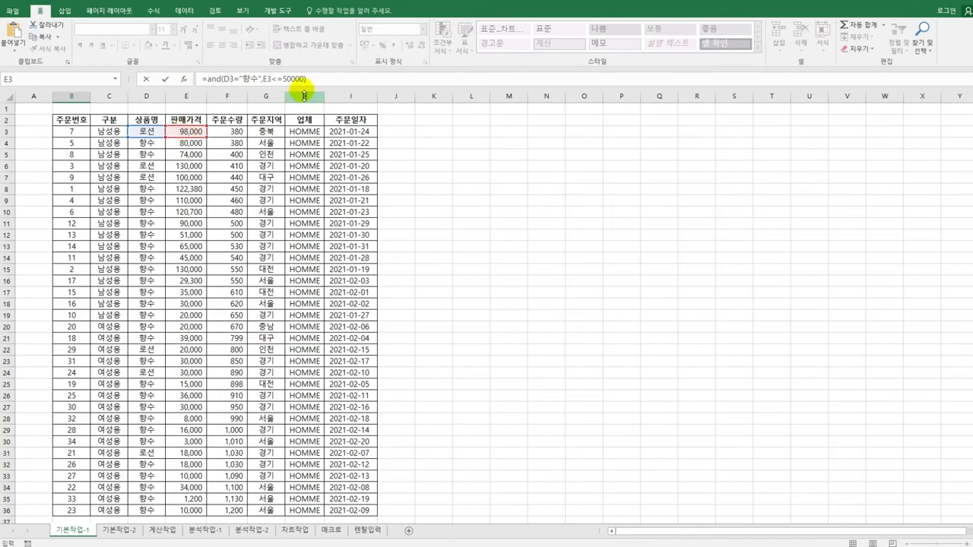
Step: Complete the AND formula in B39 with the order-quantity conditions F3>=800 and F3<=1000
key(BackSpace)
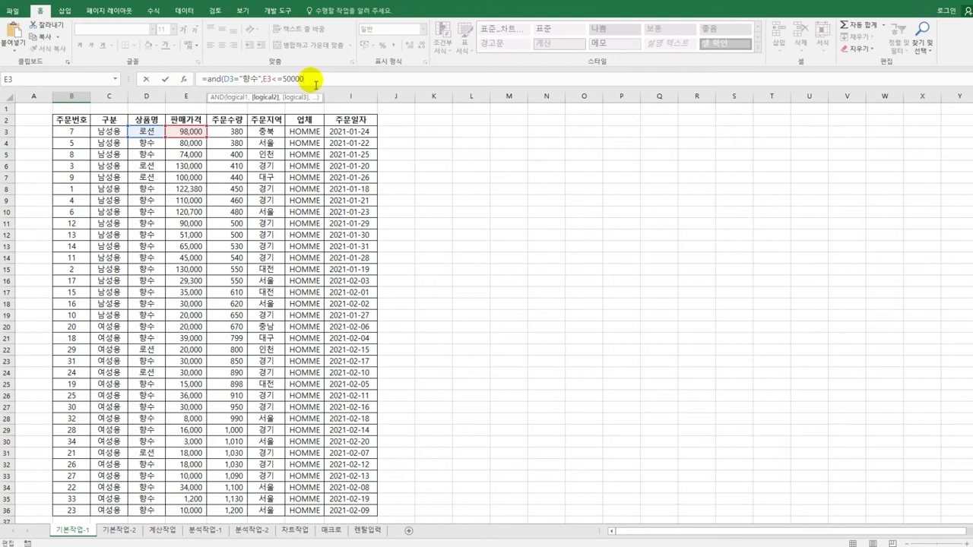
text(,)
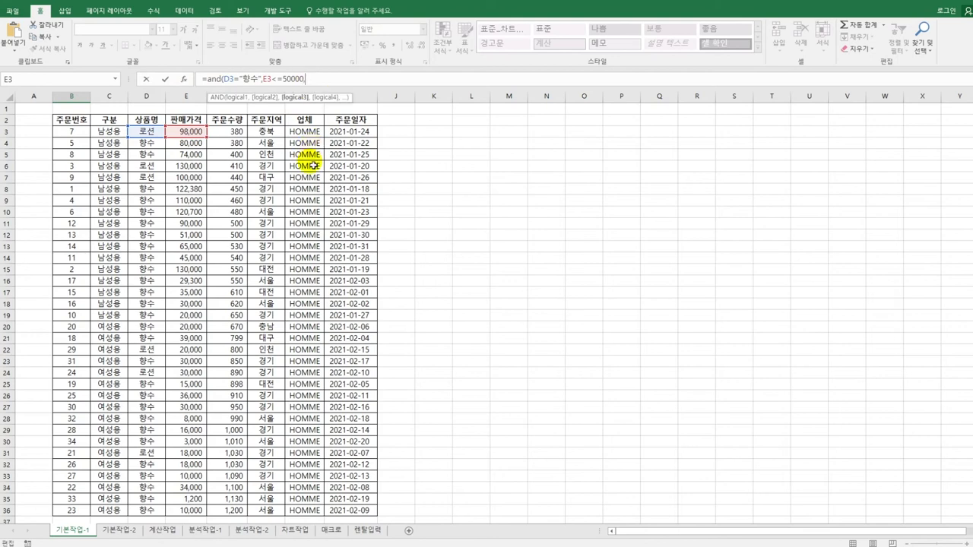
click(233, 131)
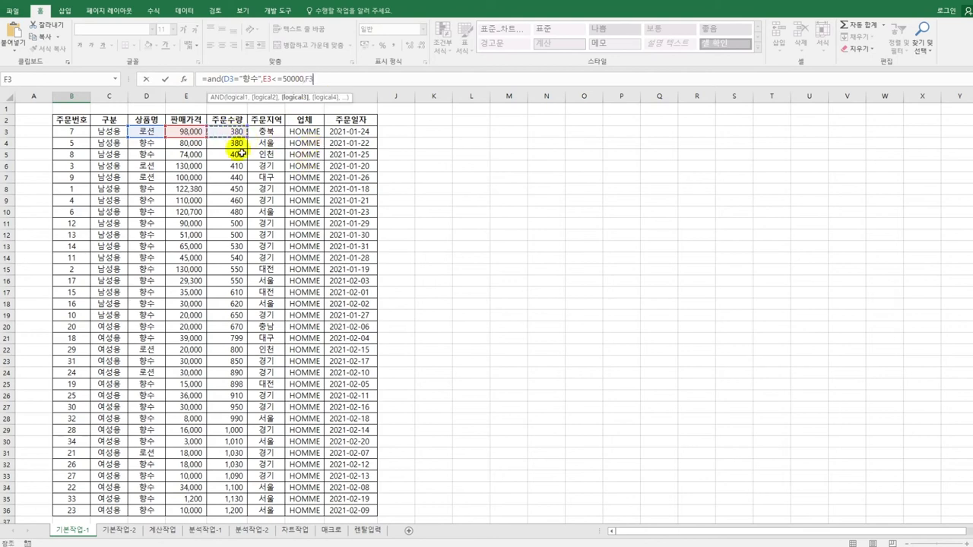
text(>)
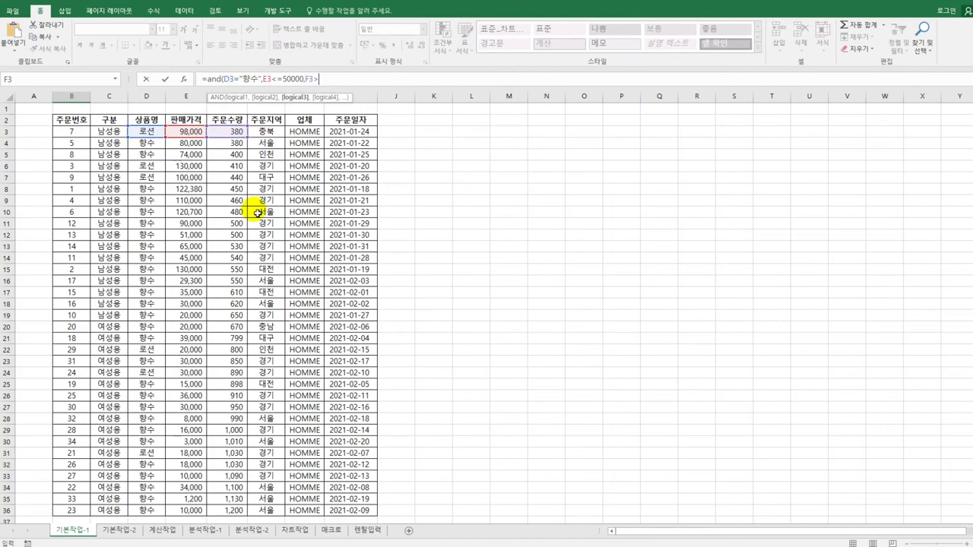
text(=800,)
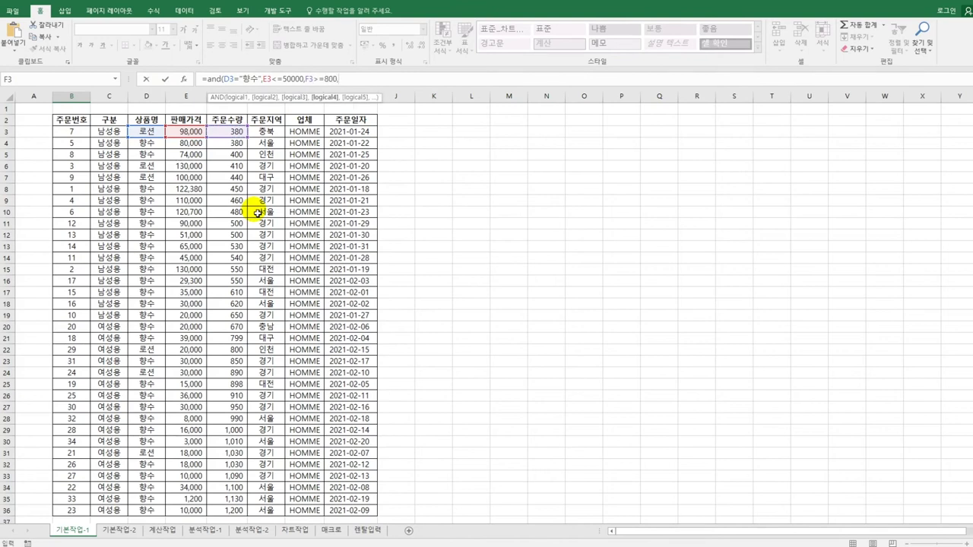
click(231, 135)
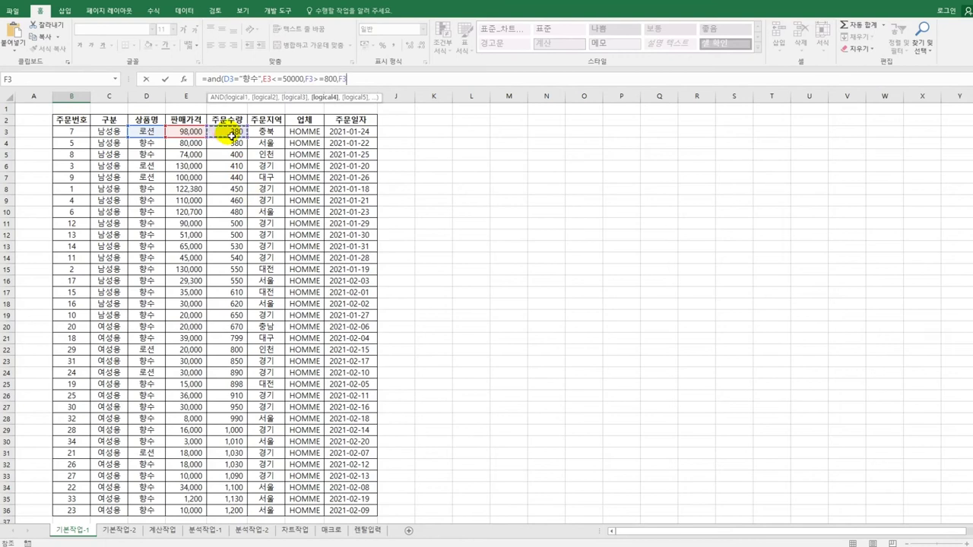
text(<=10000)
key(BackSpace)
text())
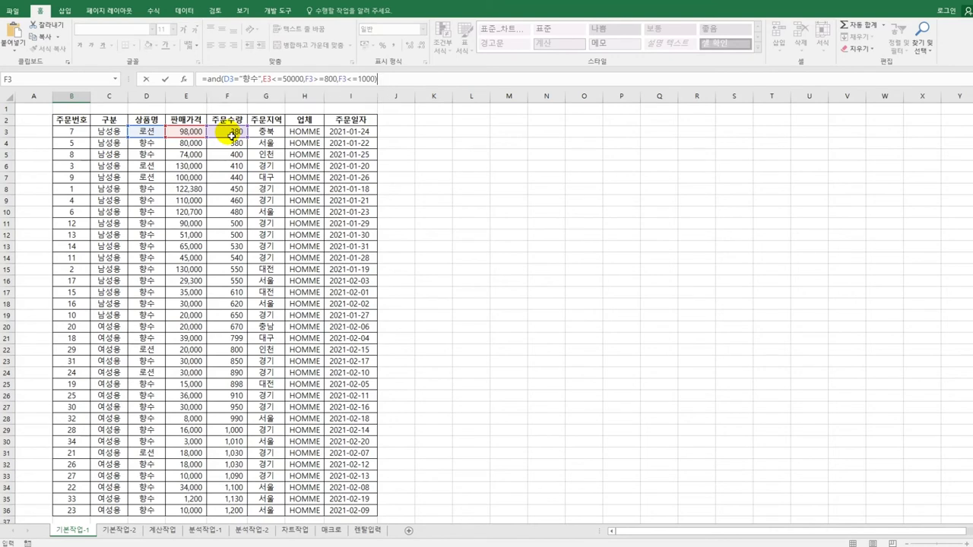
key(Return)
key(Up)
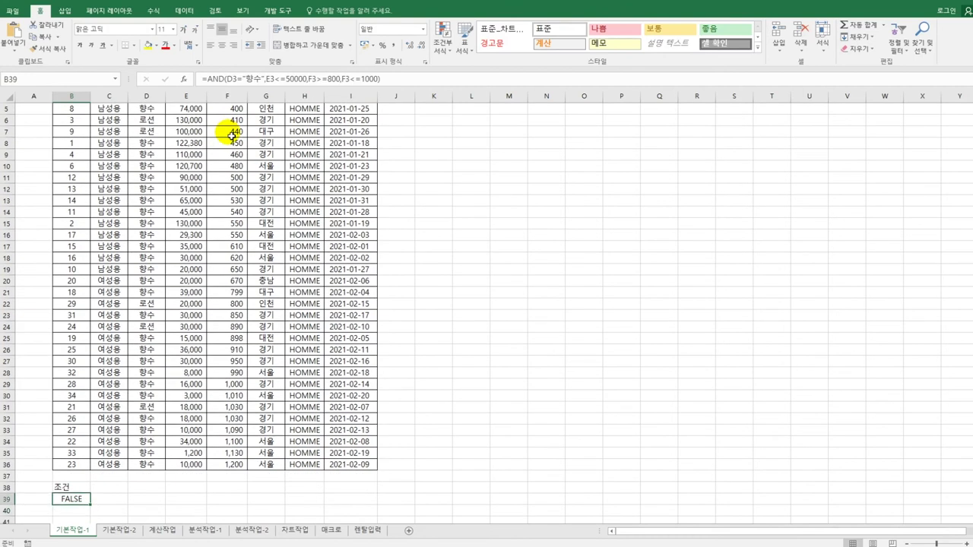
Step: Wrap the AND formula in B39 in an OR function with G3="서울" as the second condition
click(211, 79)
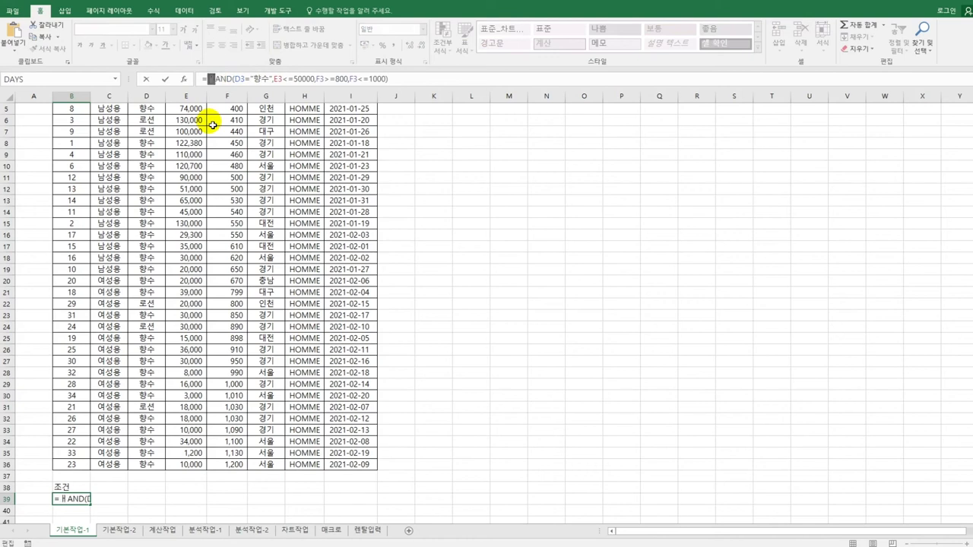
text(or()
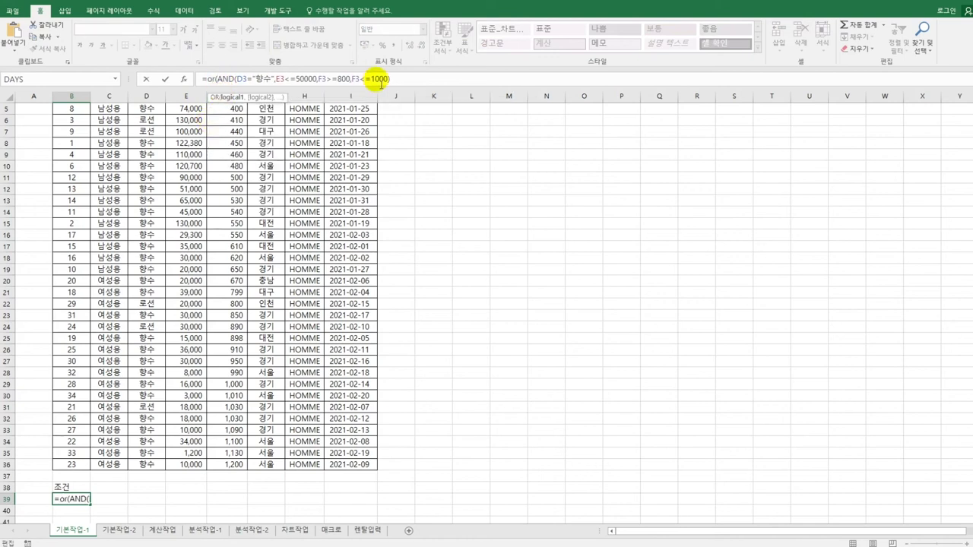
text(),)
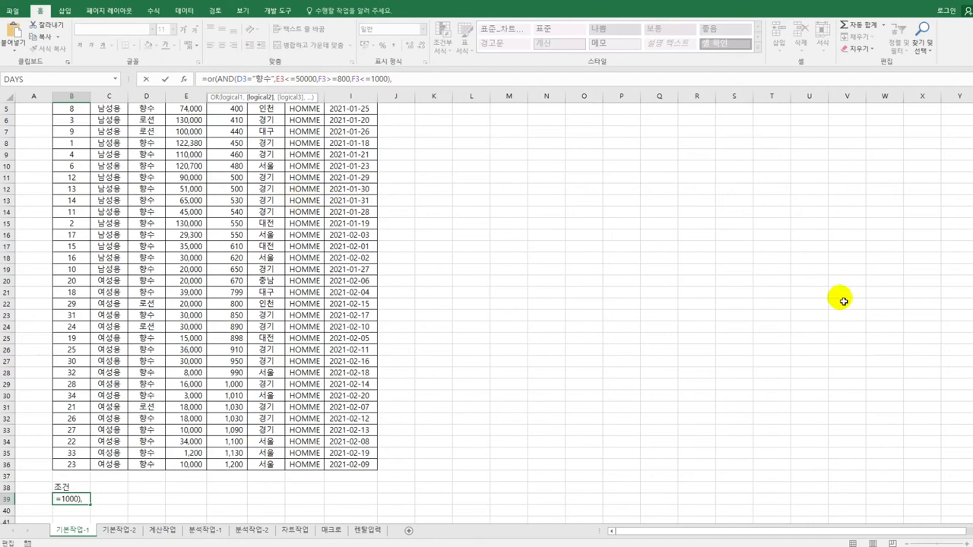
drag(970, 320, 970, 304)
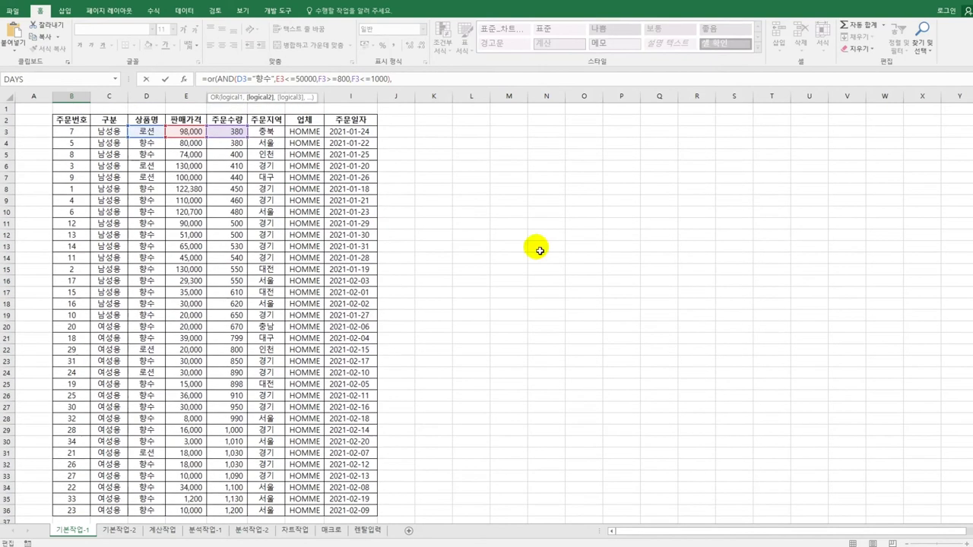
click(265, 132)
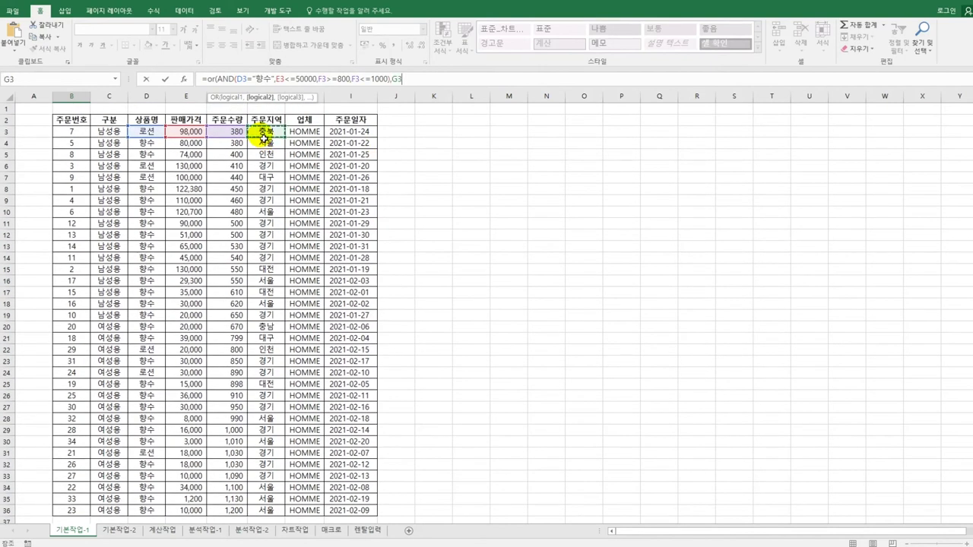
text(="t)
text(서울")
text())
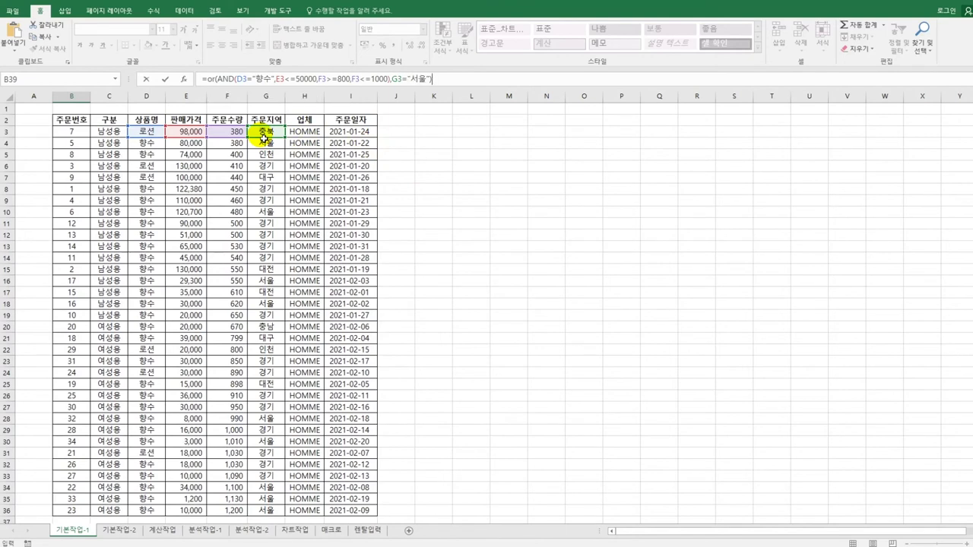
key(Return)
scroll(262, 133, down, 3)
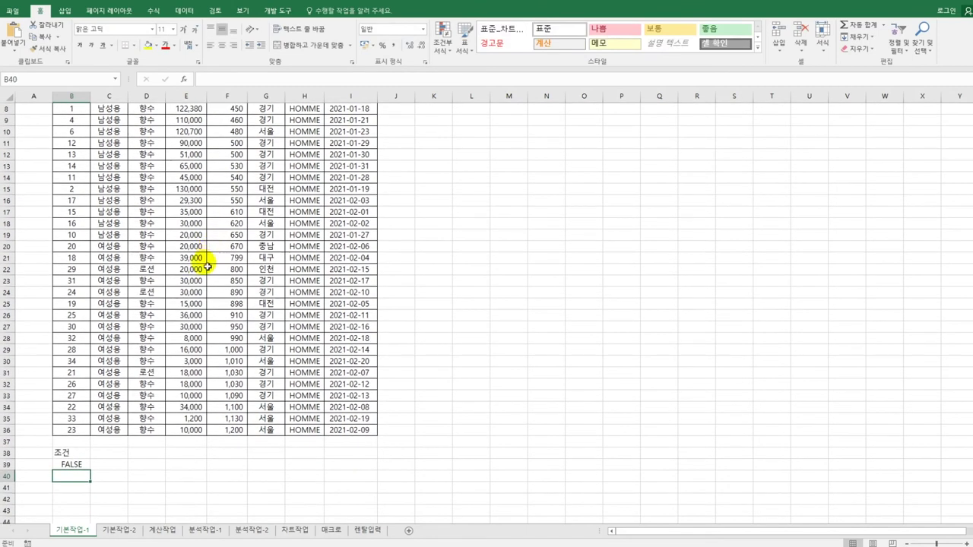
Step: Copy the headers 주문번호, 상품명, 판매가격, 주문수량, 주문지역 and 주문일자 from row 2 to the output area starting at B43
scroll(212, 254, up, 3)
click(89, 125)
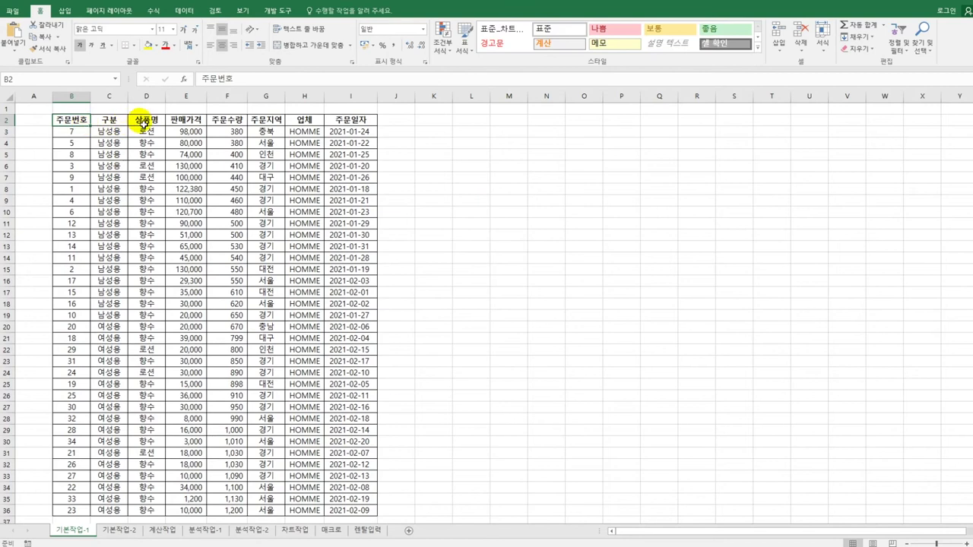
ctrl+click(147, 124)
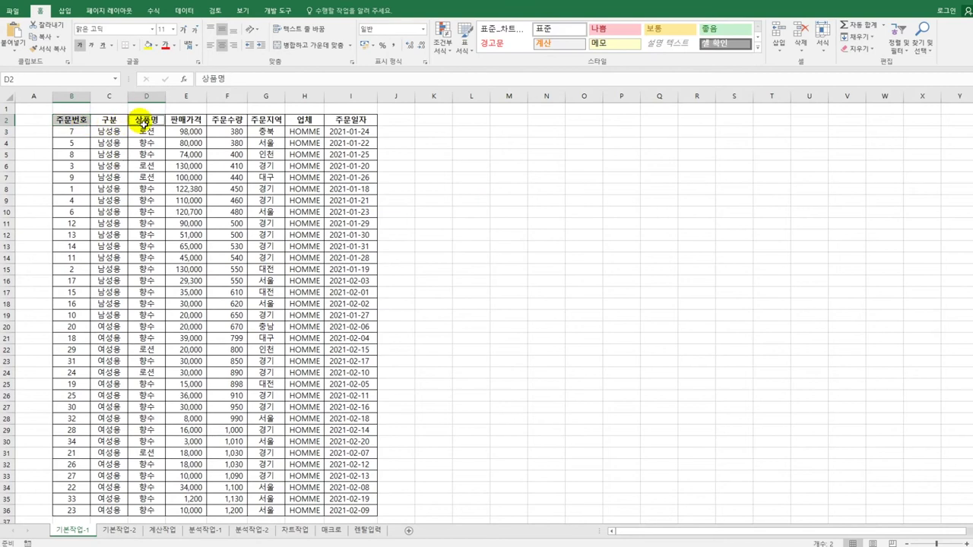
ctrl+click(191, 124)
ctrl+click(231, 120)
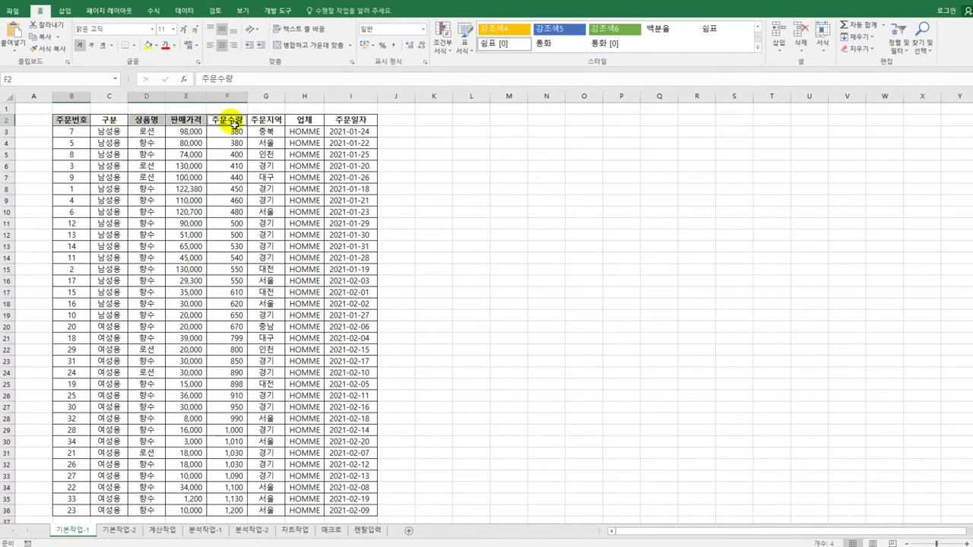
ctrl+click(283, 122)
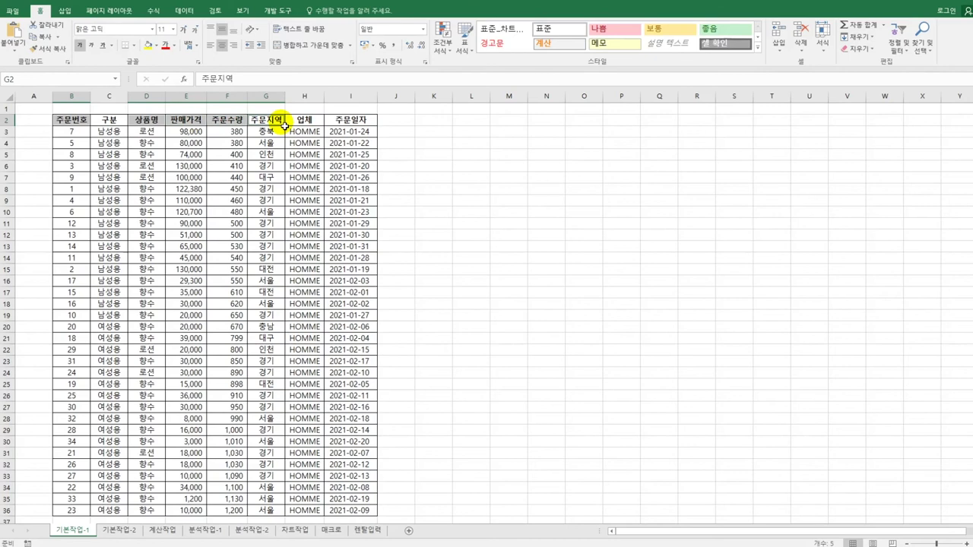
ctrl+click(355, 124)
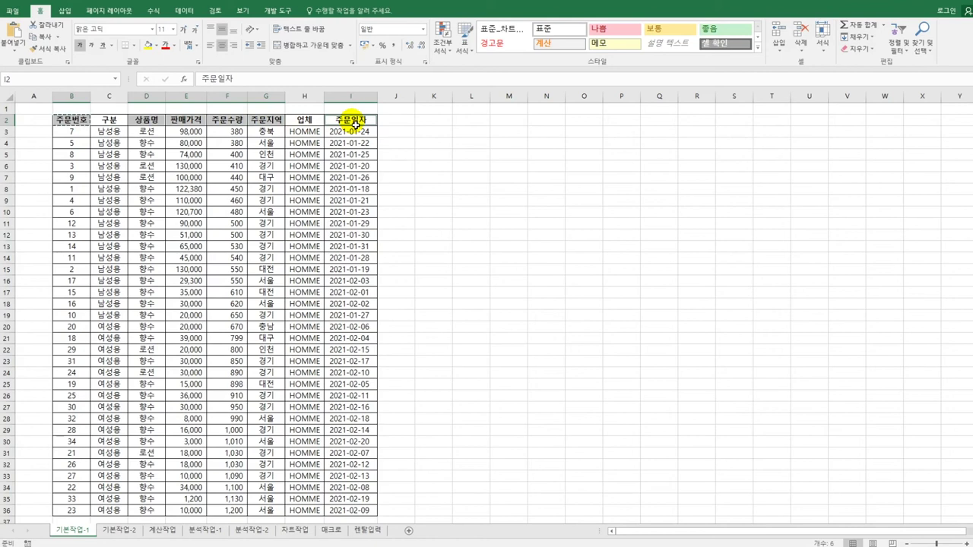
key(ctrl+c)
scroll(251, 255, down, 7)
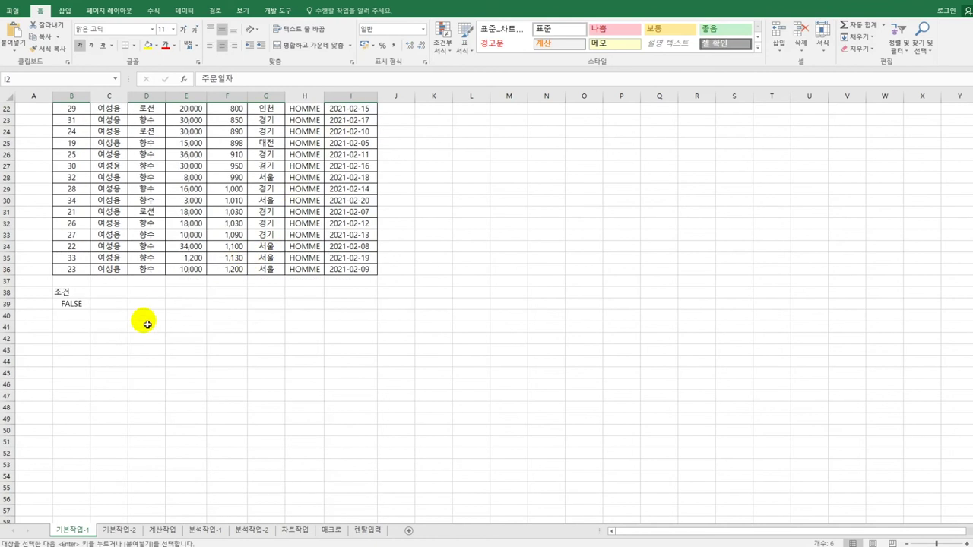
click(75, 353)
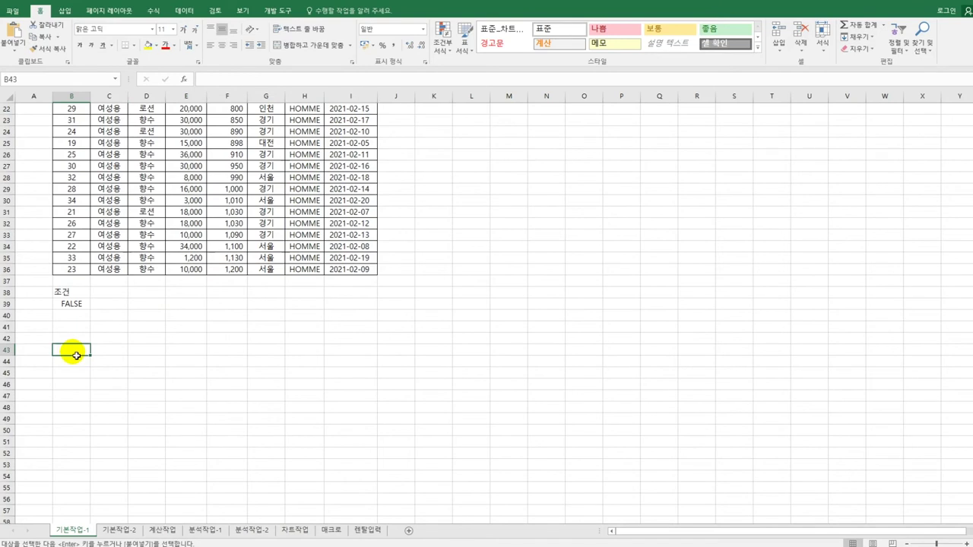
key(ctrl+v)
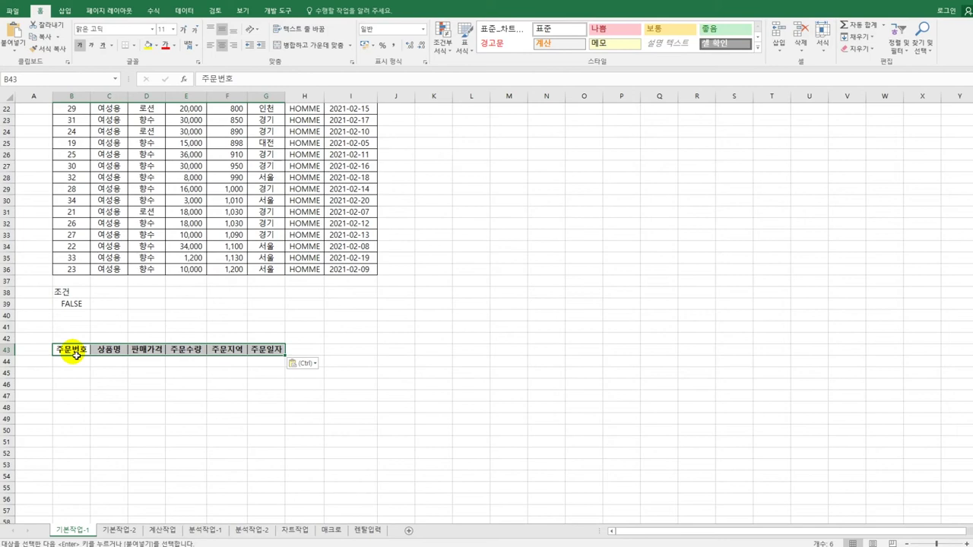
Step: Start an advanced filter on the order table B2:I36 with B38:B39 as the criteria range
scroll(76, 355, up, 7)
click(104, 190)
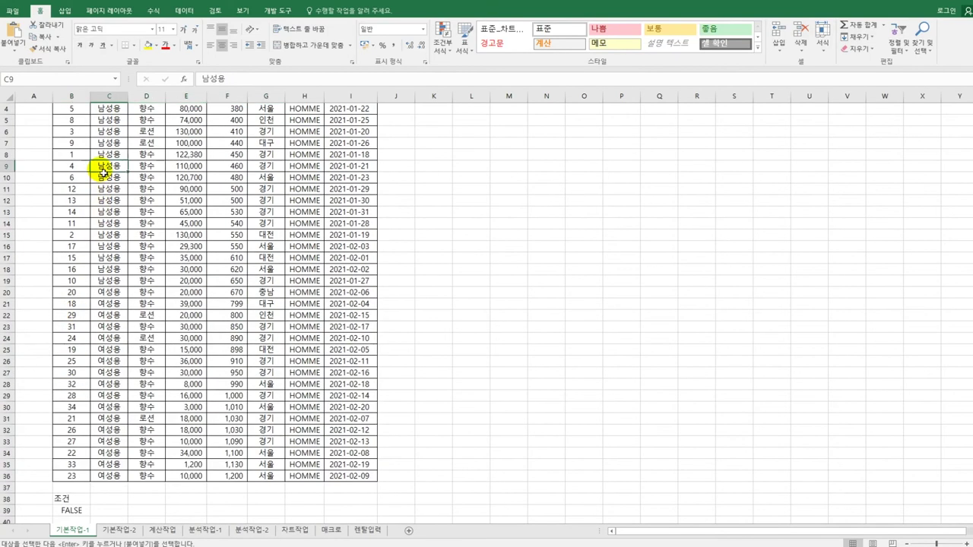
click(182, 11)
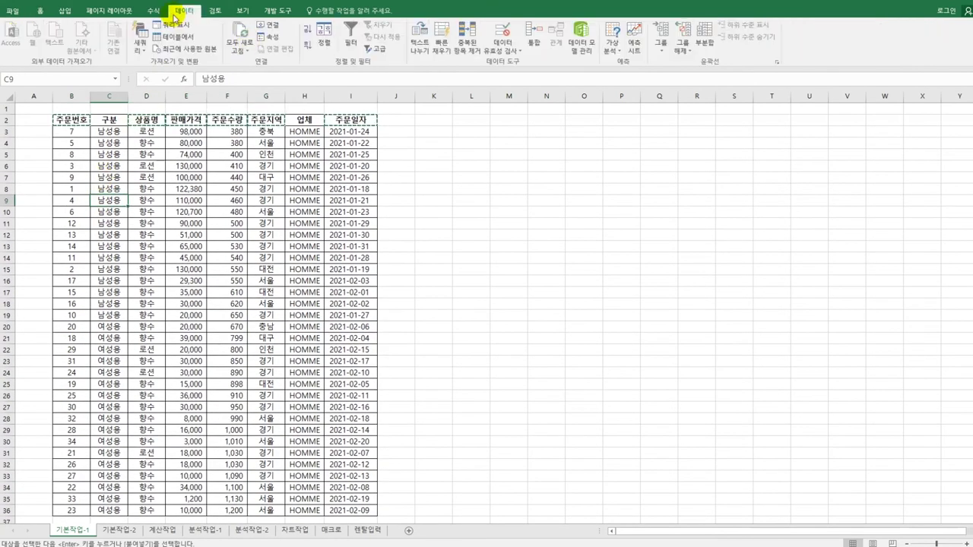
click(376, 48)
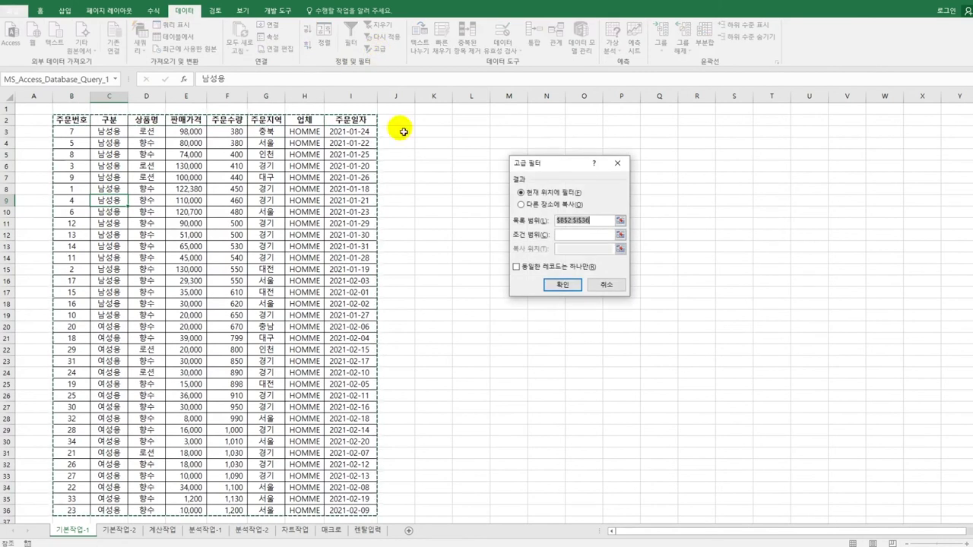
click(607, 238)
scroll(296, 365, down, 3)
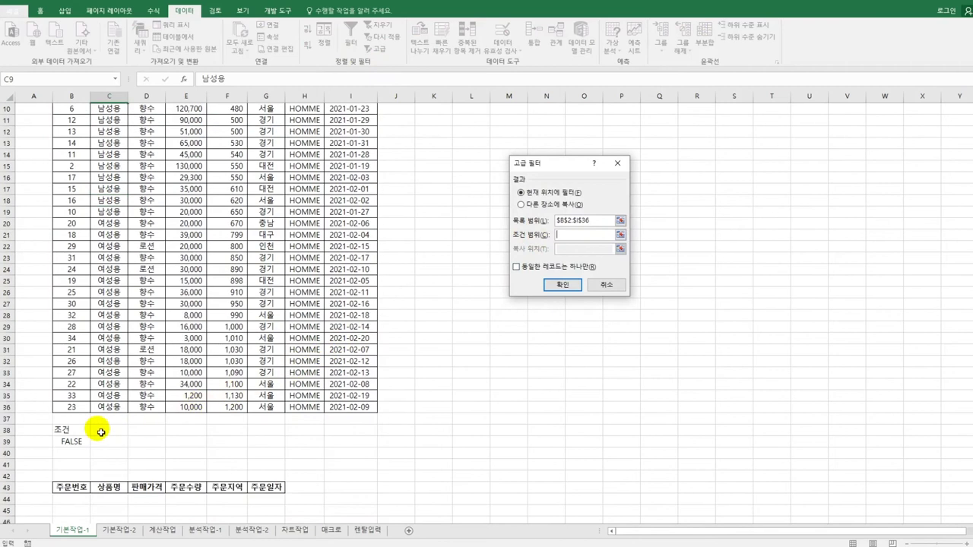
drag(82, 429, 88, 442)
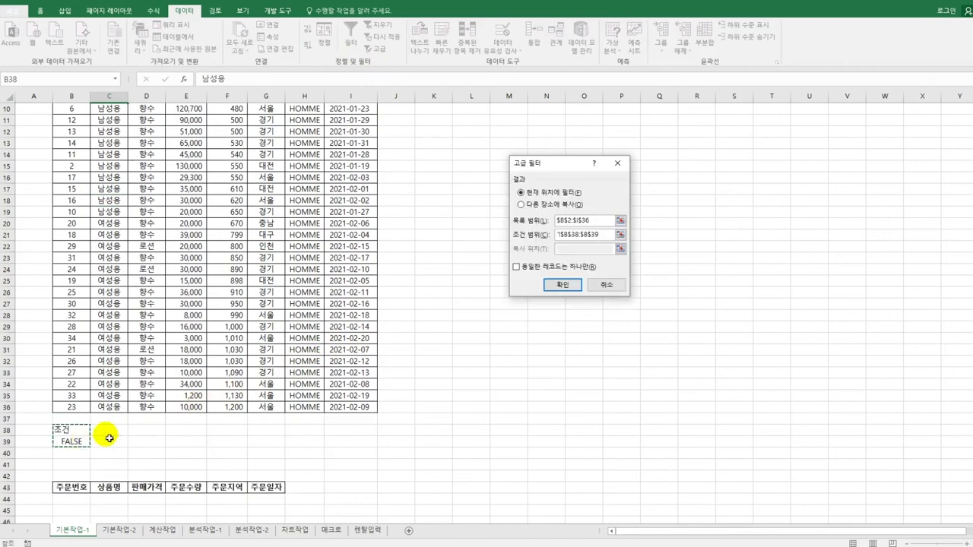
Step: Set the advanced filter to copy its results to another location, B43:G43, and run it
click(538, 204)
click(583, 248)
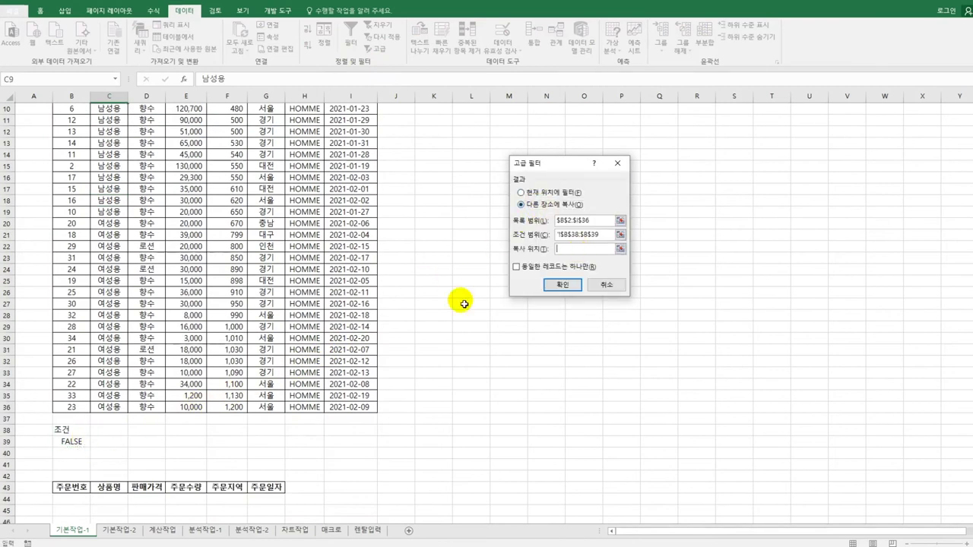
drag(81, 487, 256, 491)
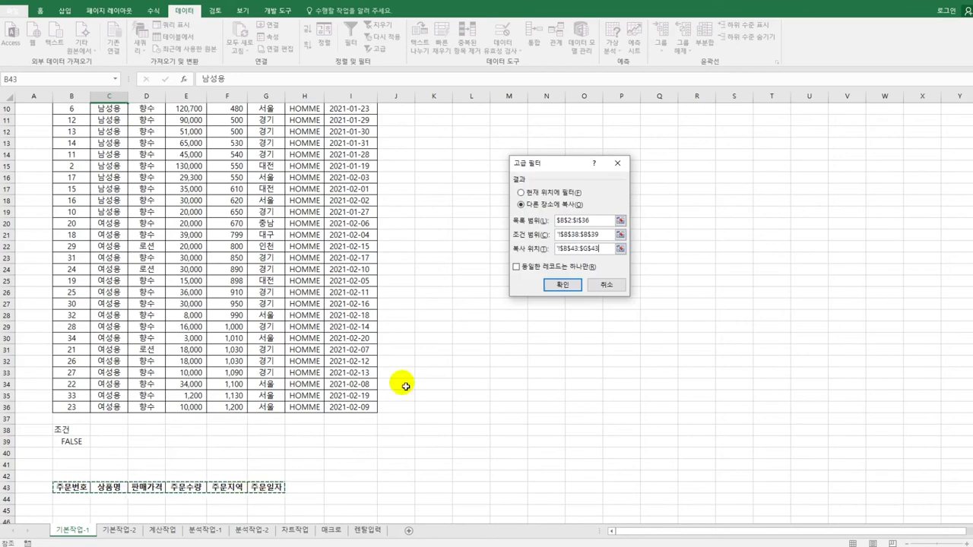
click(560, 286)
Step: AutoFit the width of column G to display the dates in the extracted 주문일자 column
scroll(413, 326, down, 2)
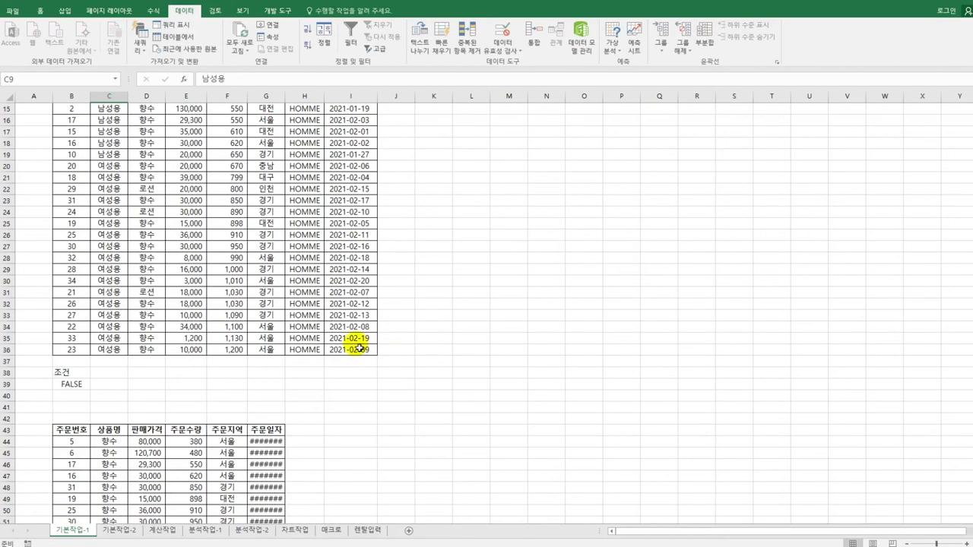
double_click(284, 96)
scroll(277, 283, down, 3)
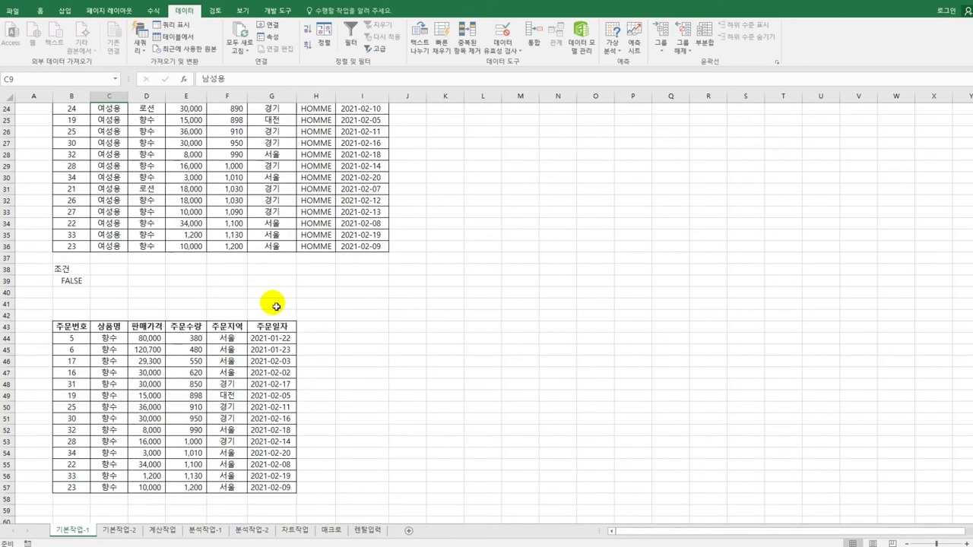
Step: Create a new conditional formatting rule for B3:I36 that uses a formula to determine which cells to format
scroll(276, 306, up, 8)
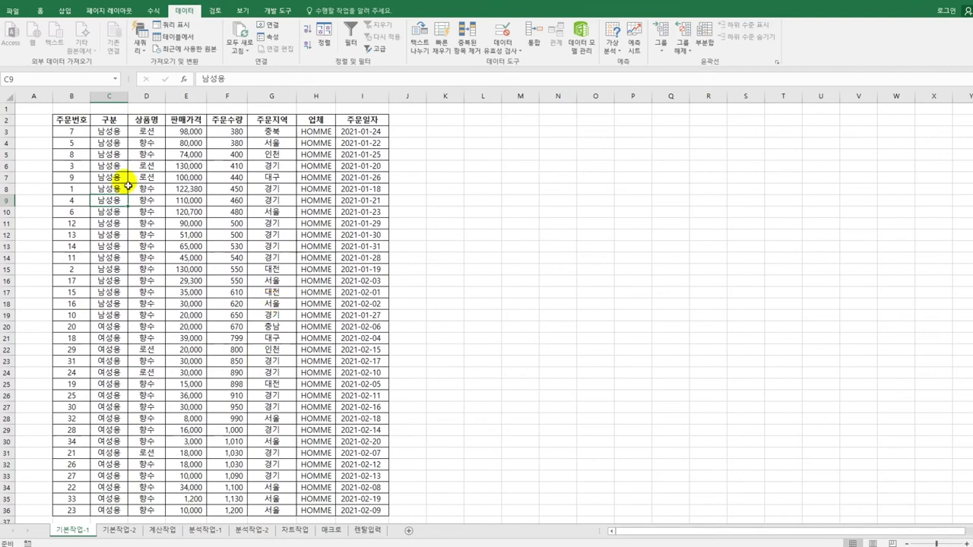
click(83, 130)
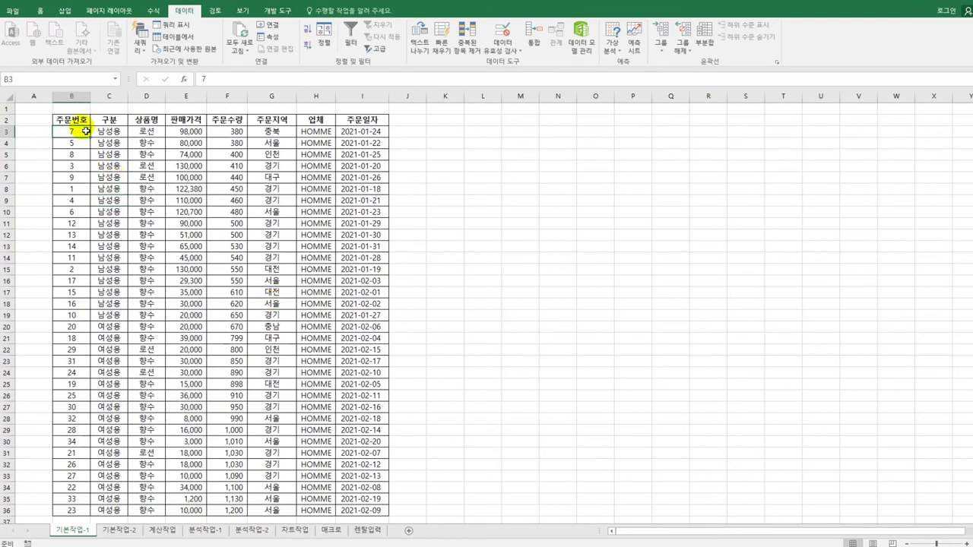
drag(86, 131, 345, 512)
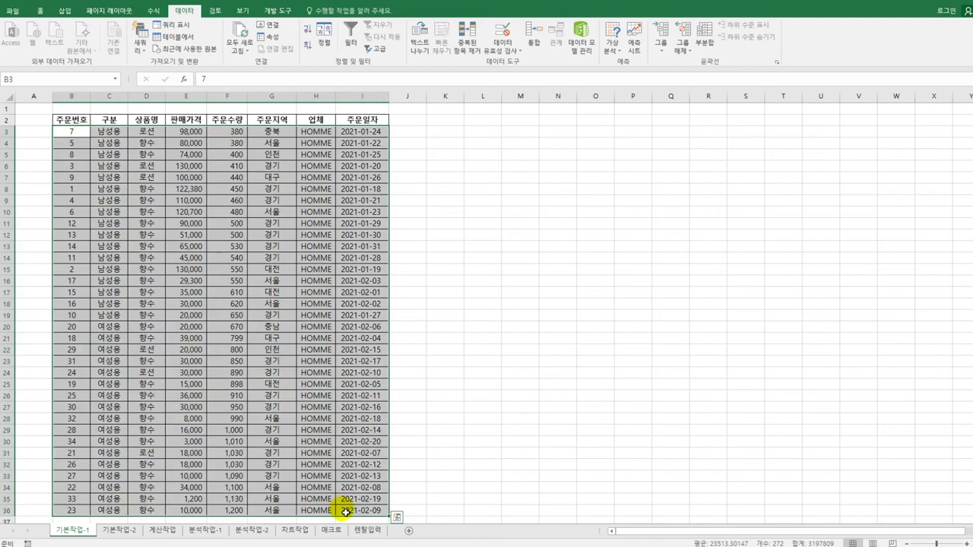
click(42, 10)
click(442, 44)
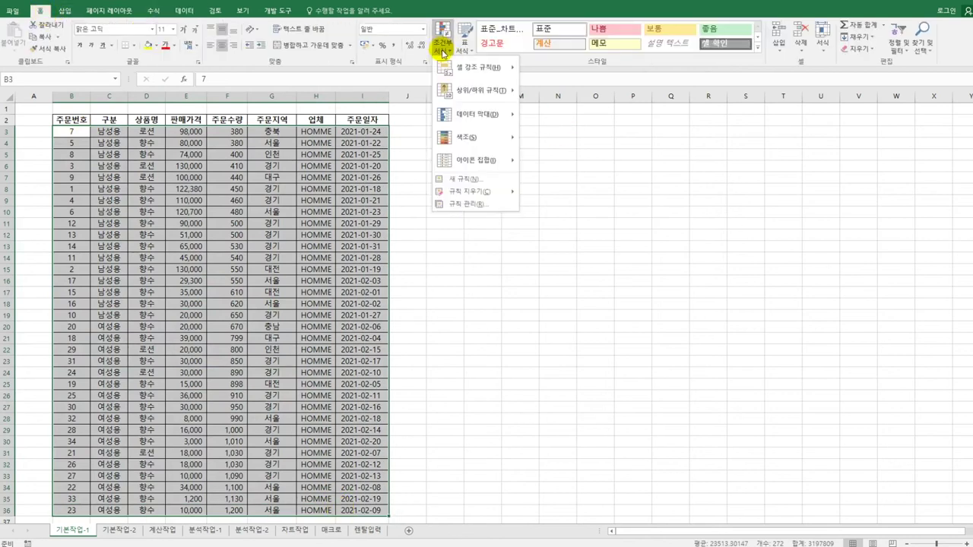
click(470, 181)
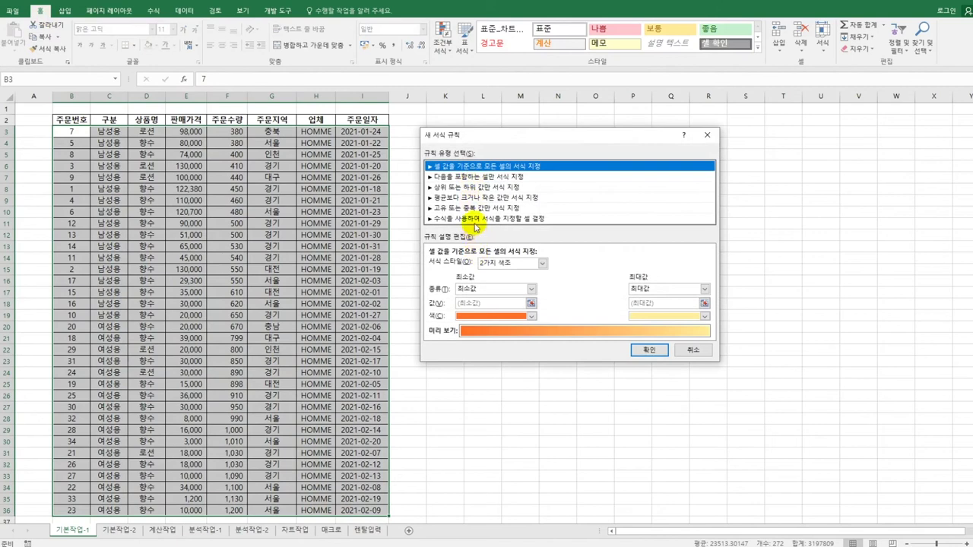
click(472, 220)
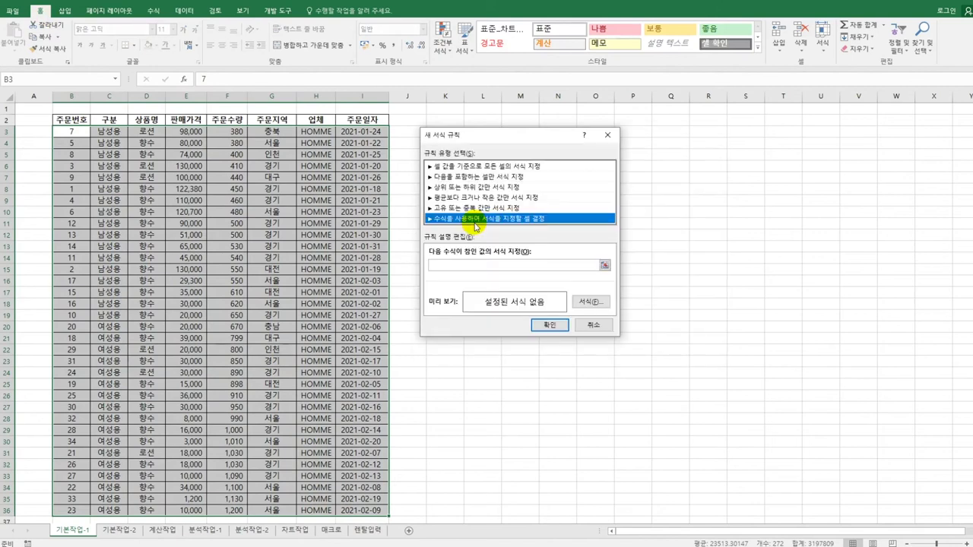
Step: Begin the rule's formula as an AND function with the condition $G3="서울", fixing only the column reference
click(477, 266)
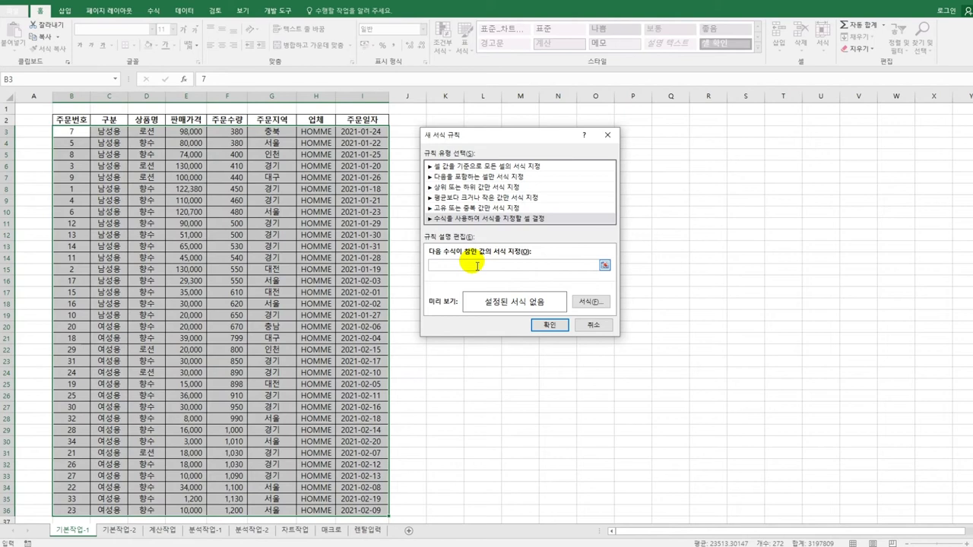
text(=and()
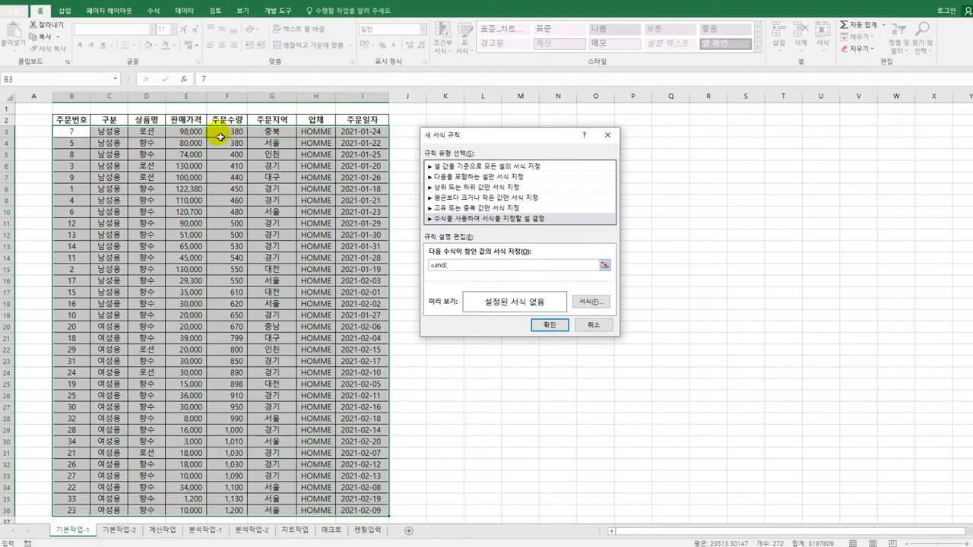
click(274, 133)
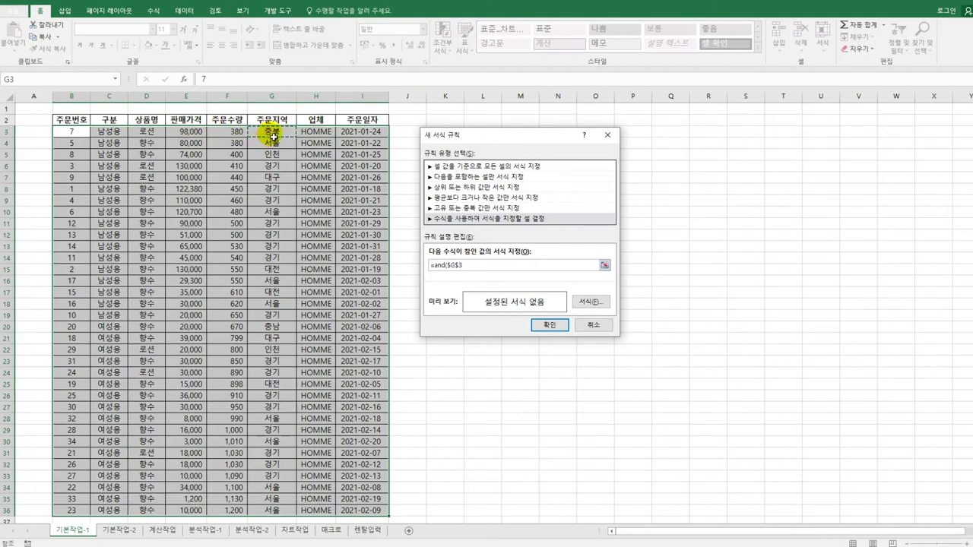
key(F4)
key(F4)
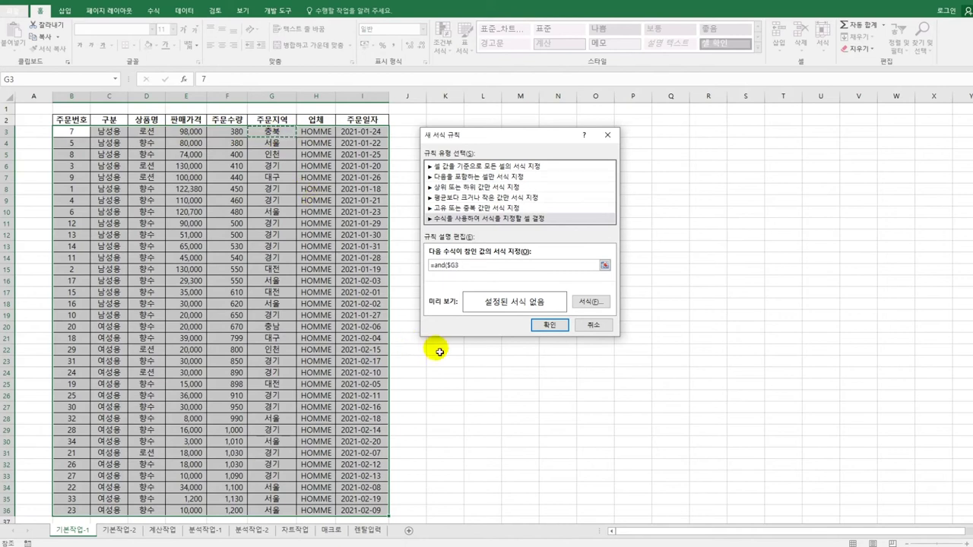
text(=)
text("서울")
text(,ㅡ)
Step: Complete the rule's AND formula with the condition MONTH($I3)=1, fixing only the column reference
text(month()
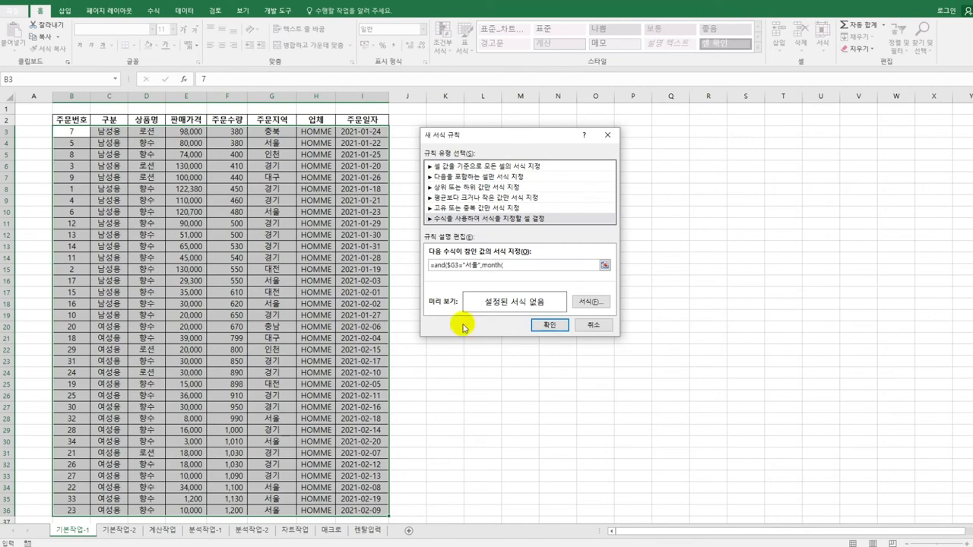
click(351, 131)
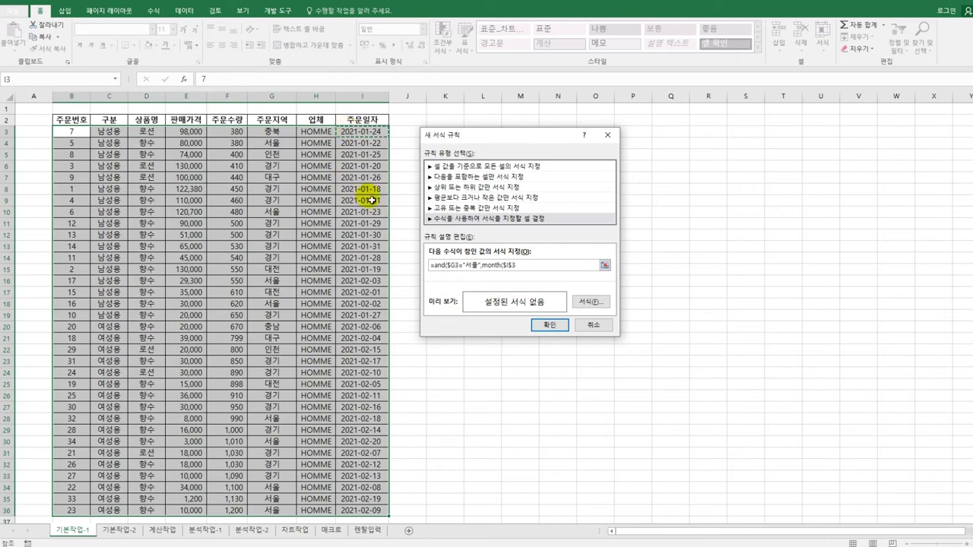
key(F4)
key(F4)
text()=1)
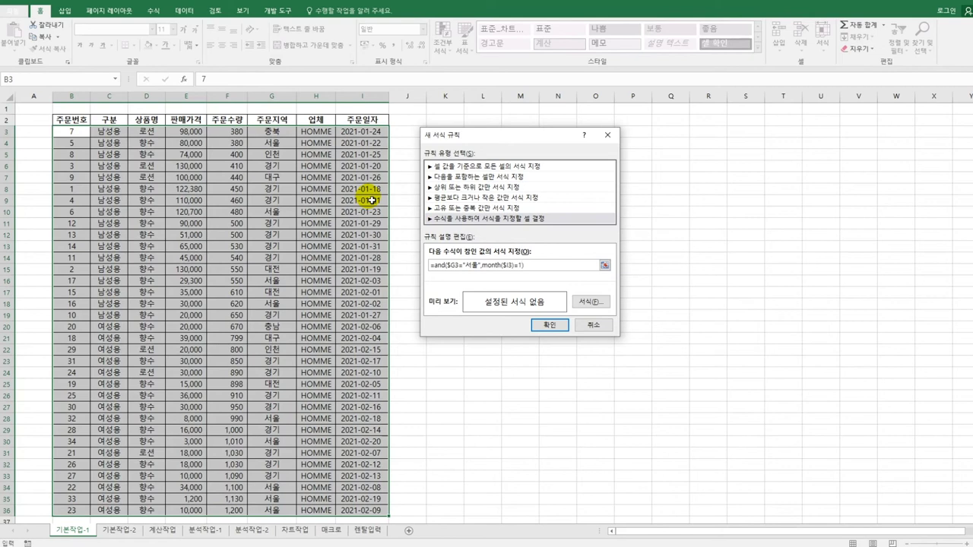
Step: Set the rule's font format to bold (굵게) and standard blue, and apply the rule to the order rows
click(594, 302)
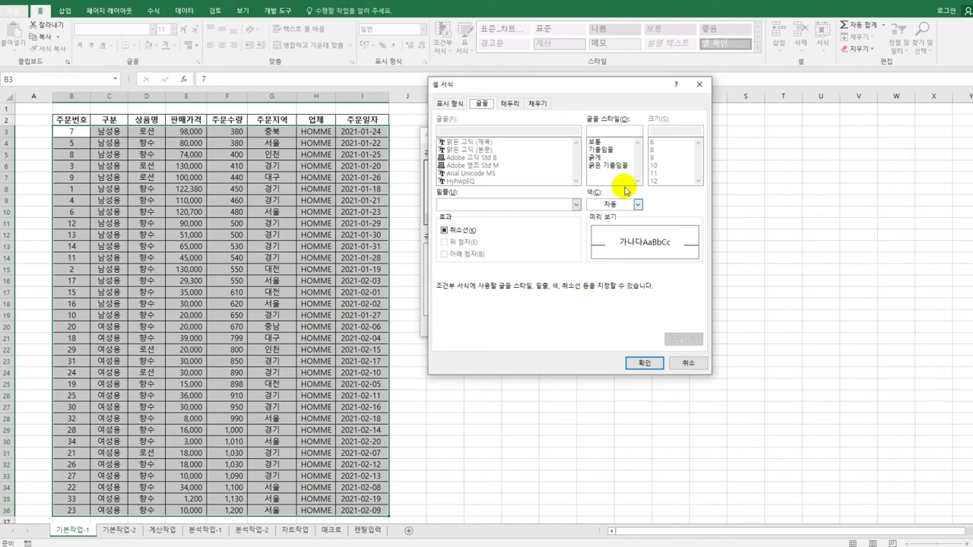
click(615, 158)
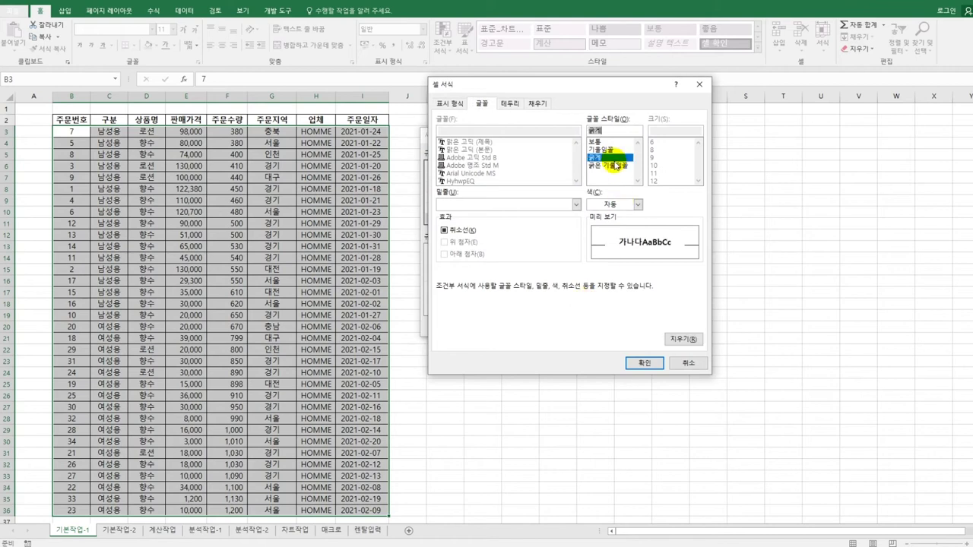
click(637, 205)
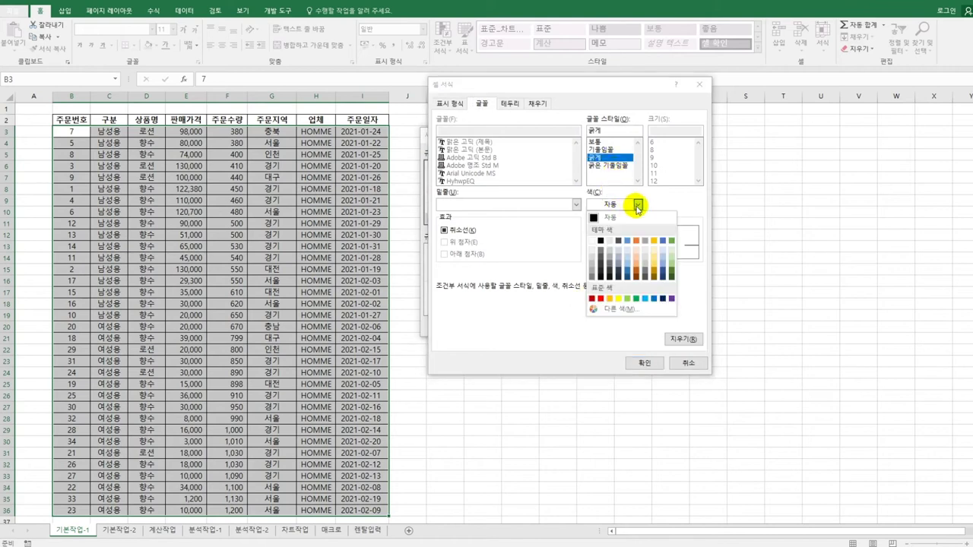
click(653, 298)
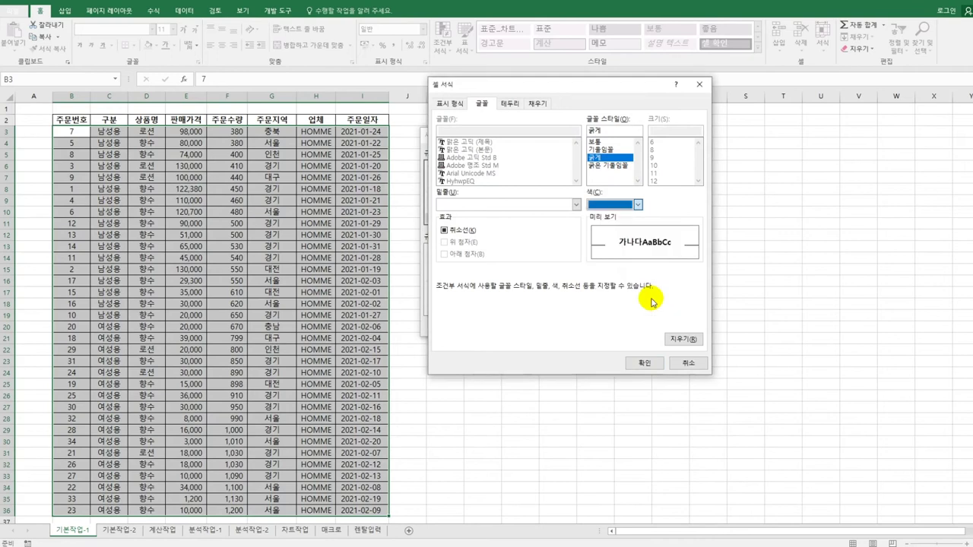
click(645, 363)
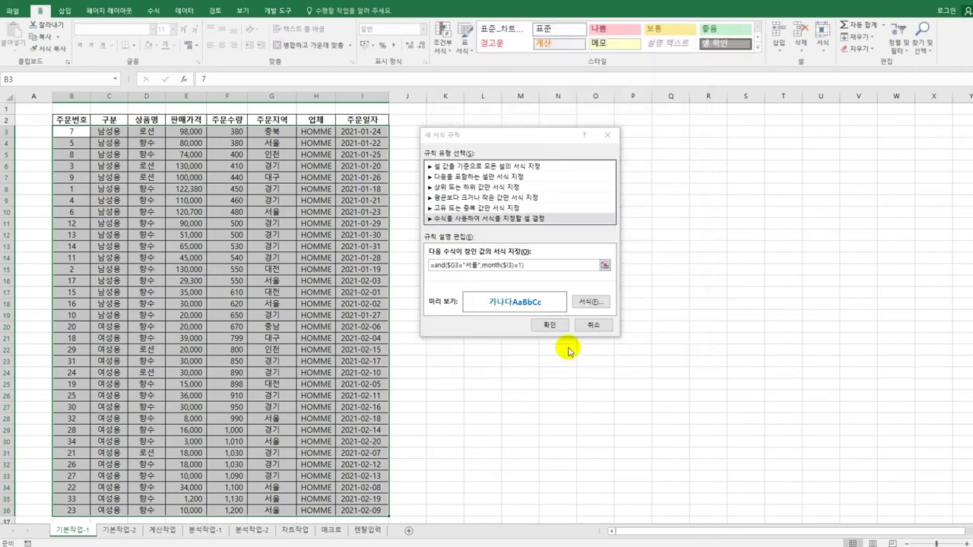
click(551, 325)
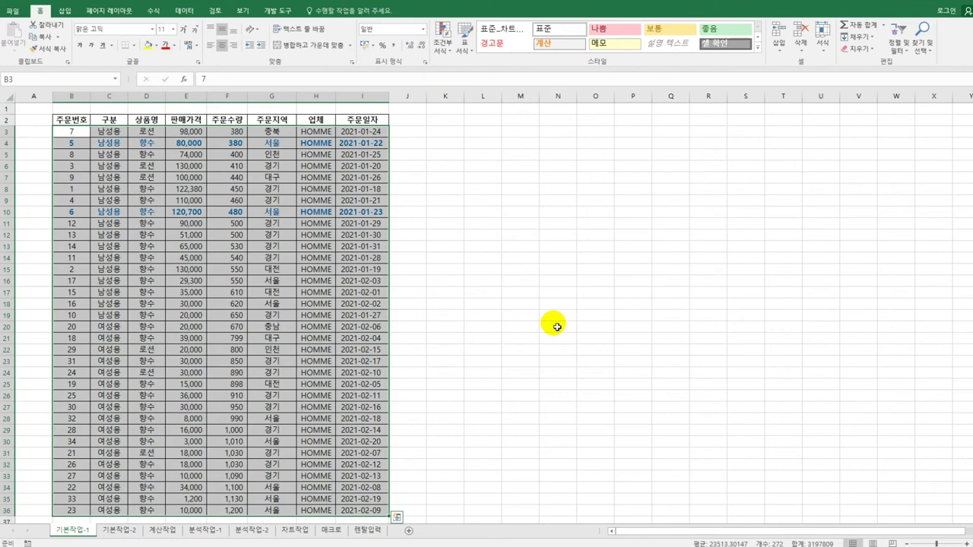
Step: On the 기본작업-2 sheet, set the order table B2:I36 as the print area
click(121, 531)
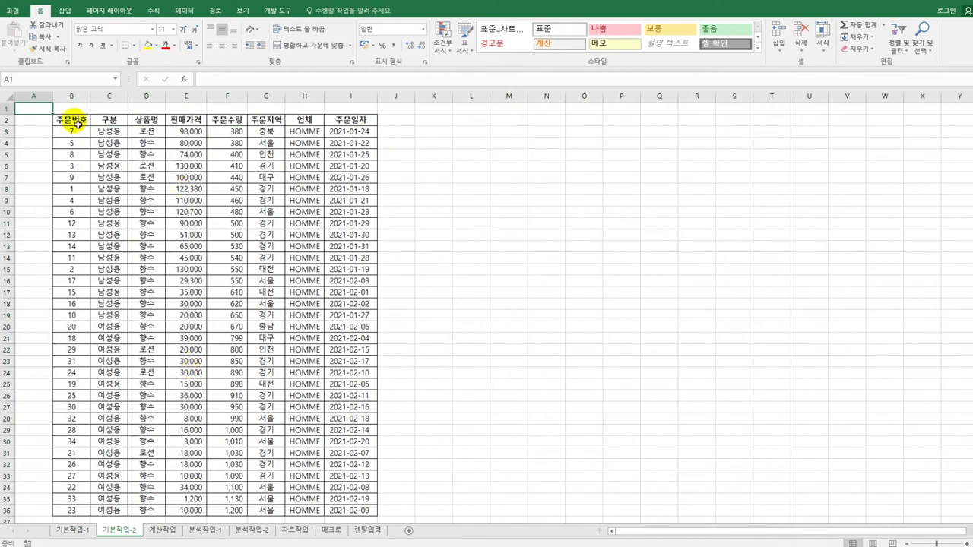
drag(71, 120, 350, 511)
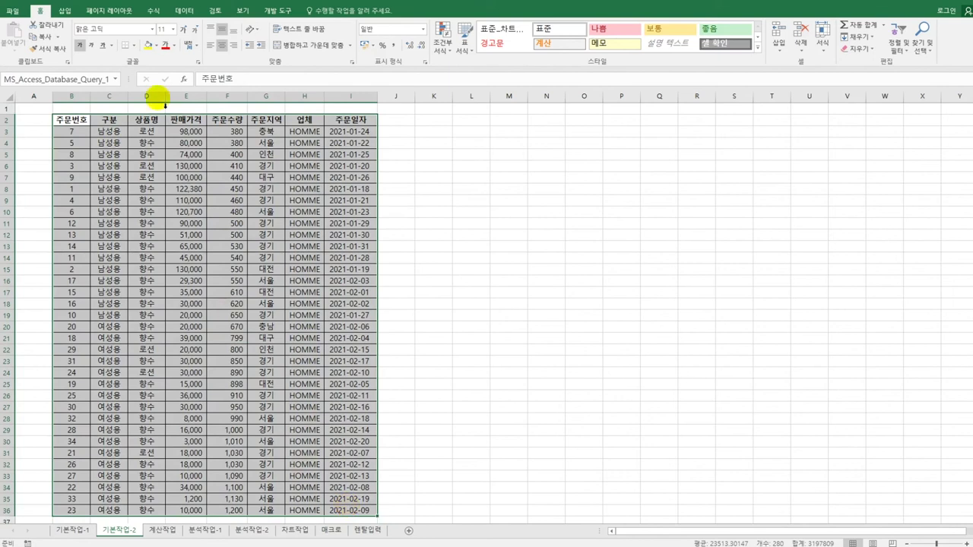
click(122, 13)
click(134, 47)
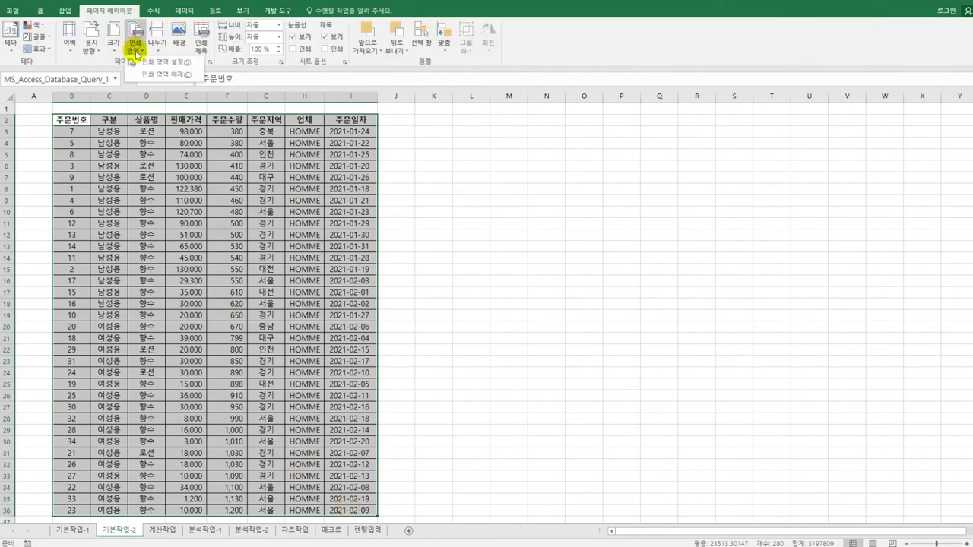
click(151, 74)
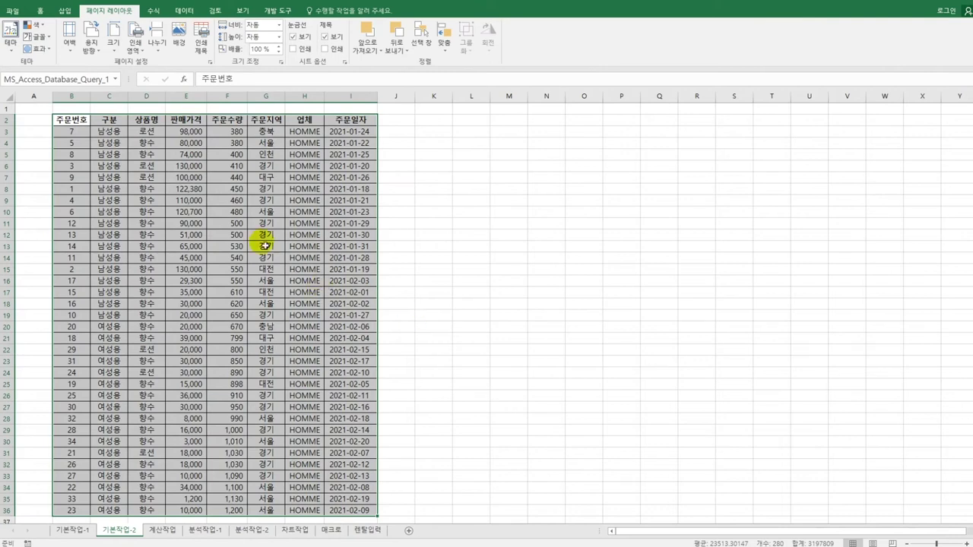
Step: Set the print scaling of the 기본작업-2 sheet to fit all columns on one page (한 페이지에 모든 열 맞추기)
click(8, 14)
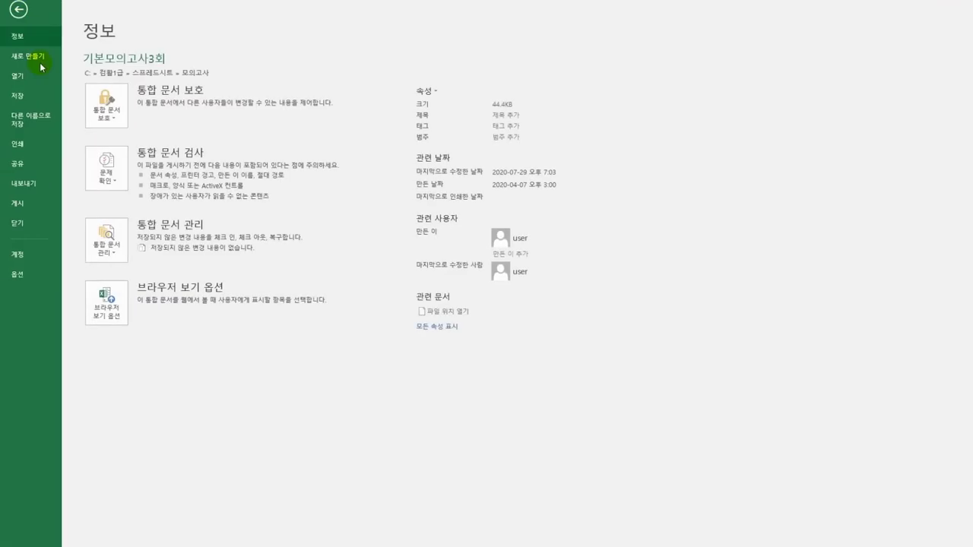
click(33, 148)
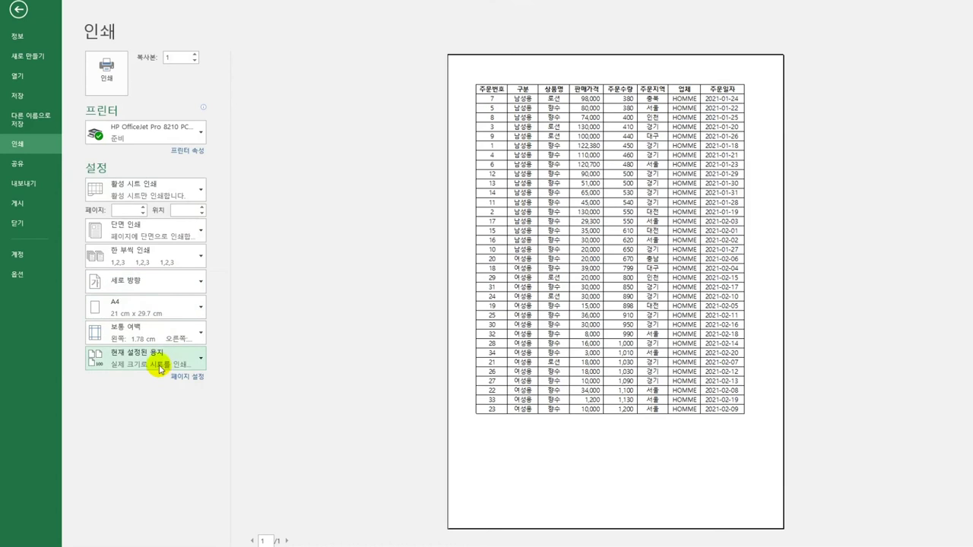
click(161, 359)
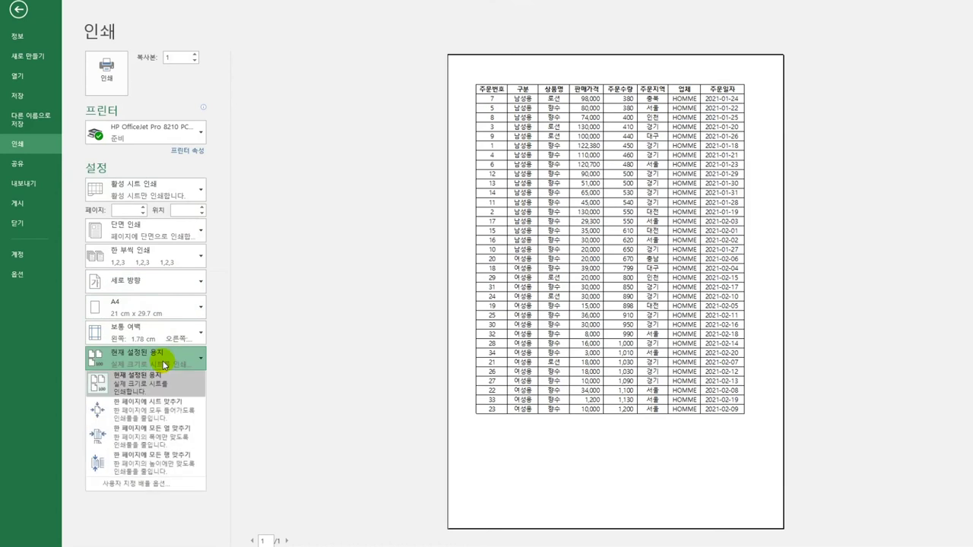
click(172, 448)
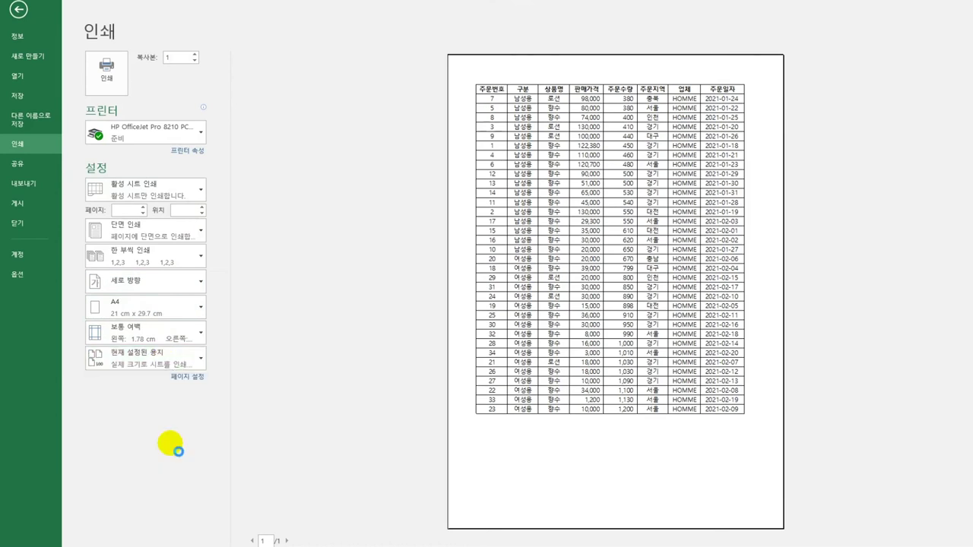
click(17, 9)
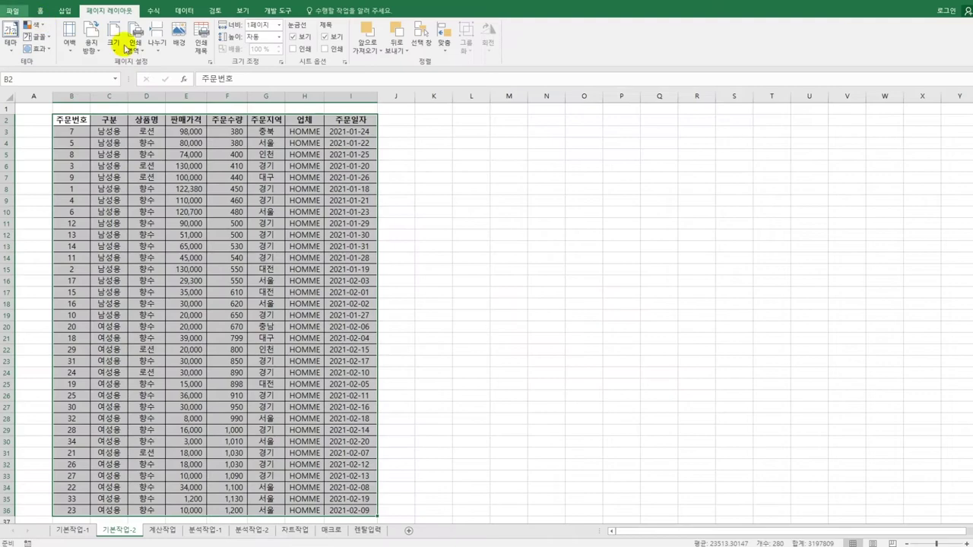
Step: In the page setup, centre the printout on the page both horizontally (가로) and vertically (세로)
click(210, 62)
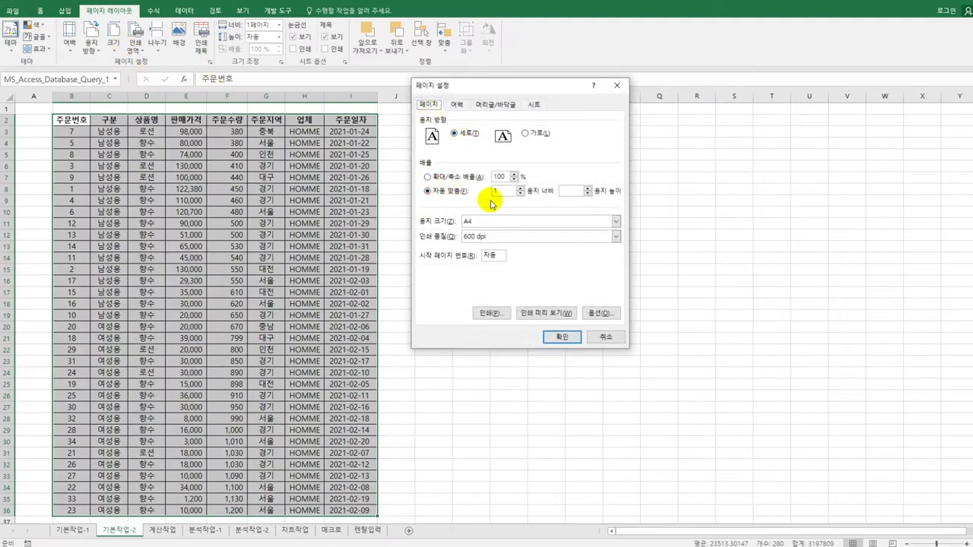
double_click(493, 191)
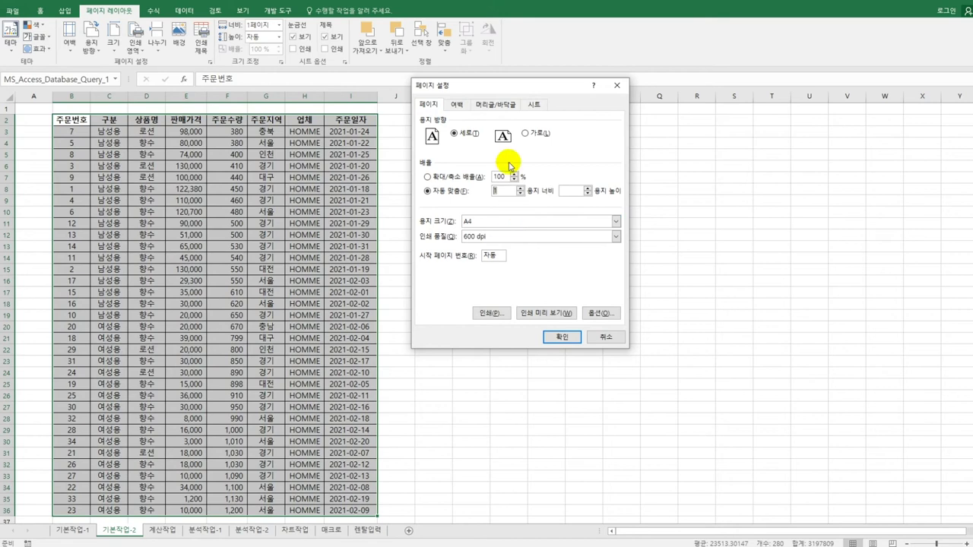
click(469, 106)
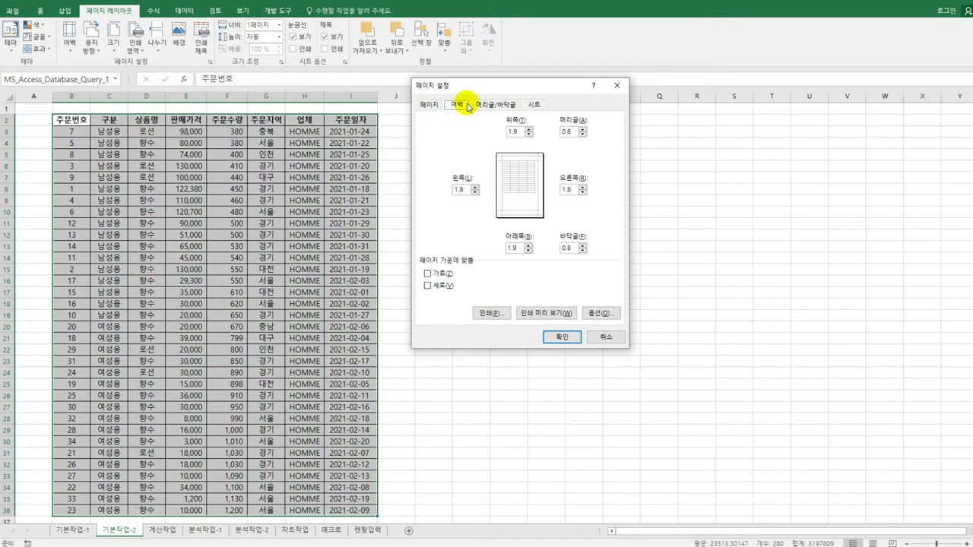
click(437, 273)
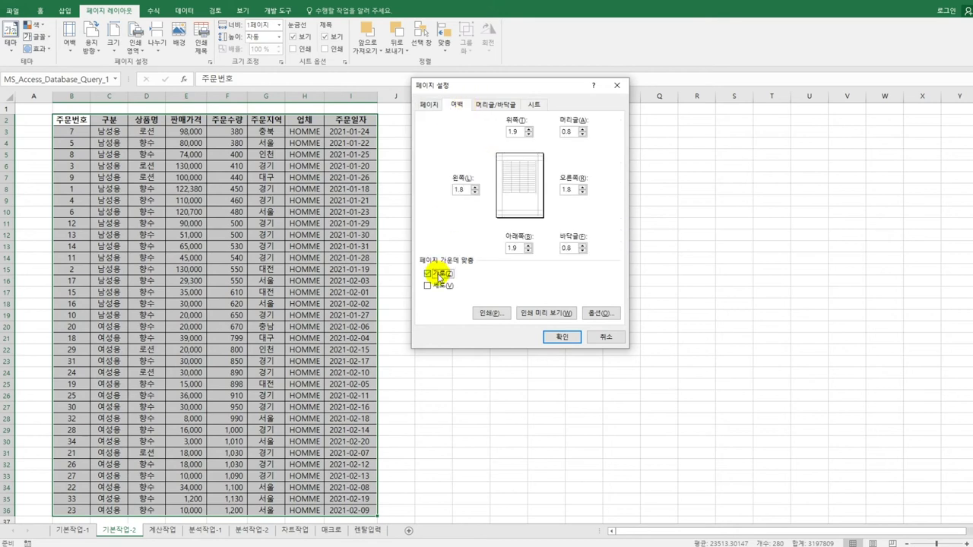
click(436, 286)
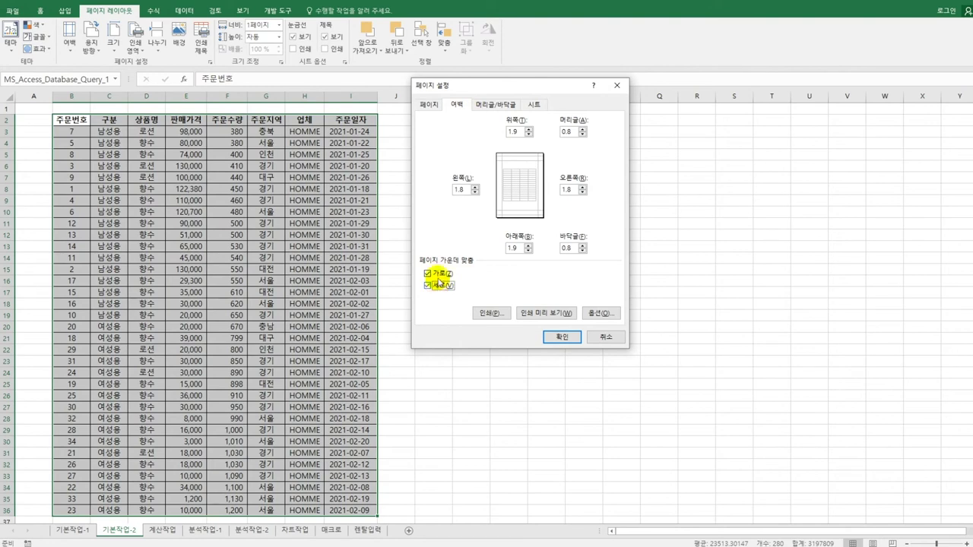
Step: Add a centre-section footer reading "출력 날짜 : " followed by the current date field, and apply the page setup
click(485, 107)
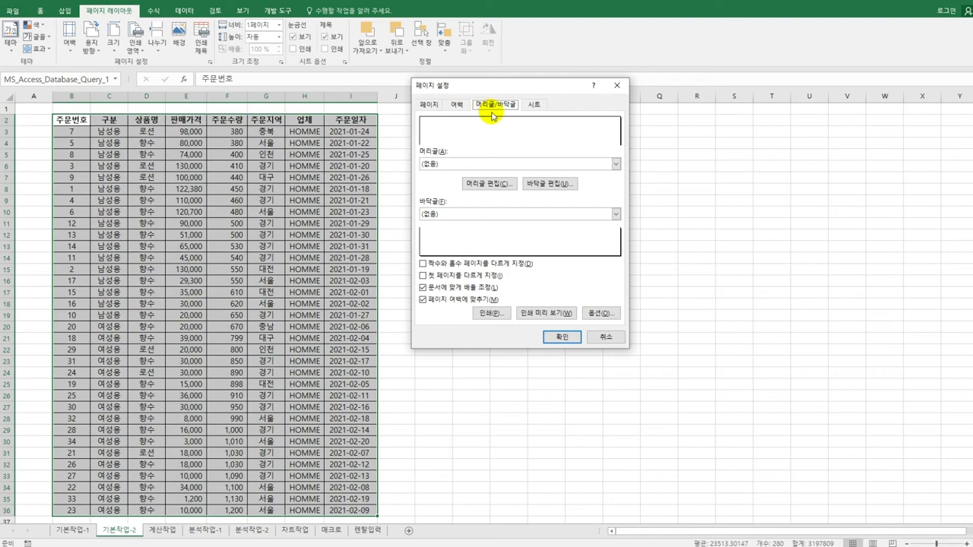
click(549, 184)
click(524, 277)
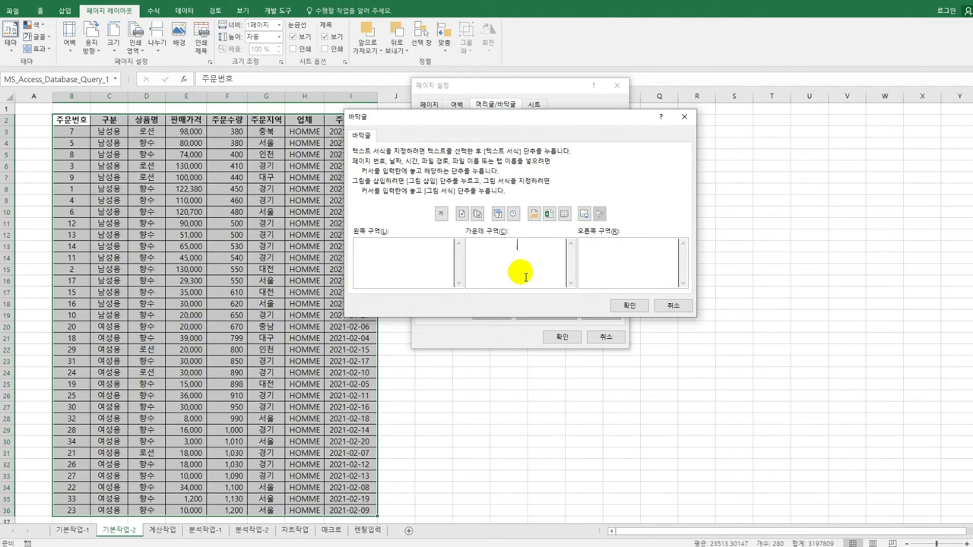
text(ㅊ)
text(출력 날짜)
text( :)
click(498, 216)
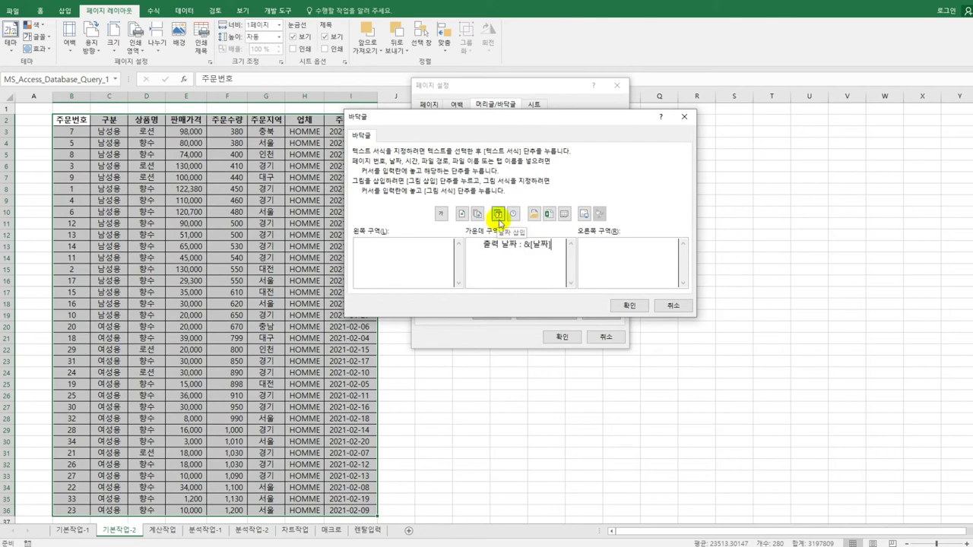
click(626, 305)
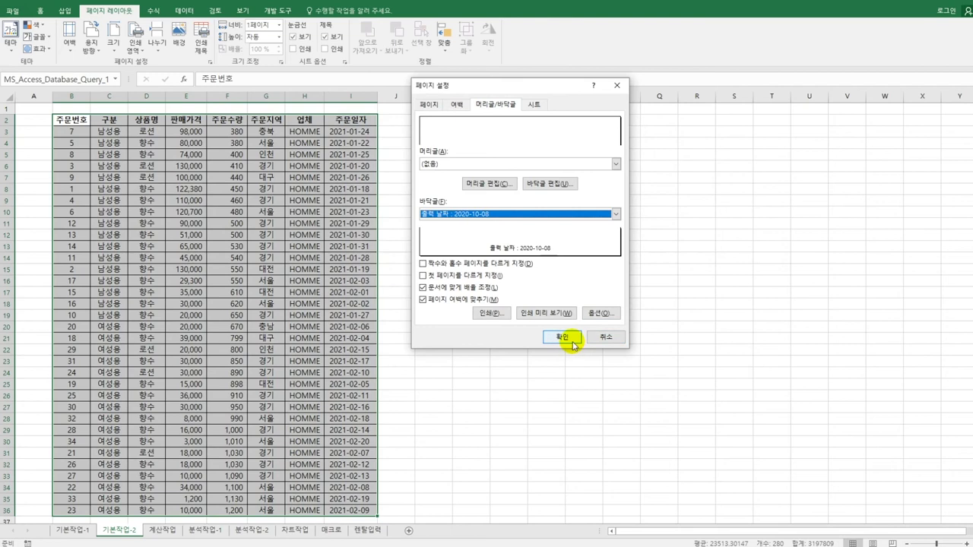
click(578, 342)
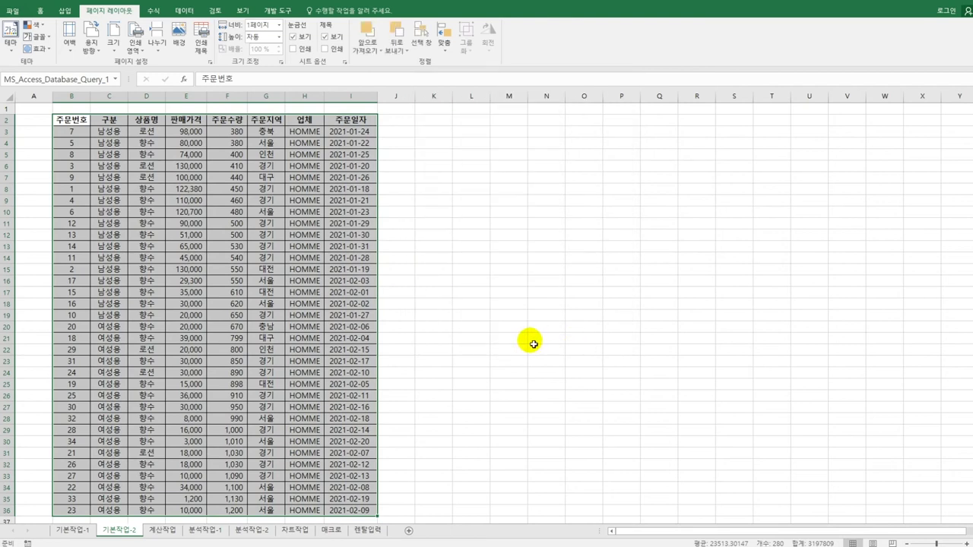
Step: On the 계산작업 sheet, begin an AVERAGEIF formula in cell L5, the 삼사분기 cell for 기능성 in [표2]
click(169, 530)
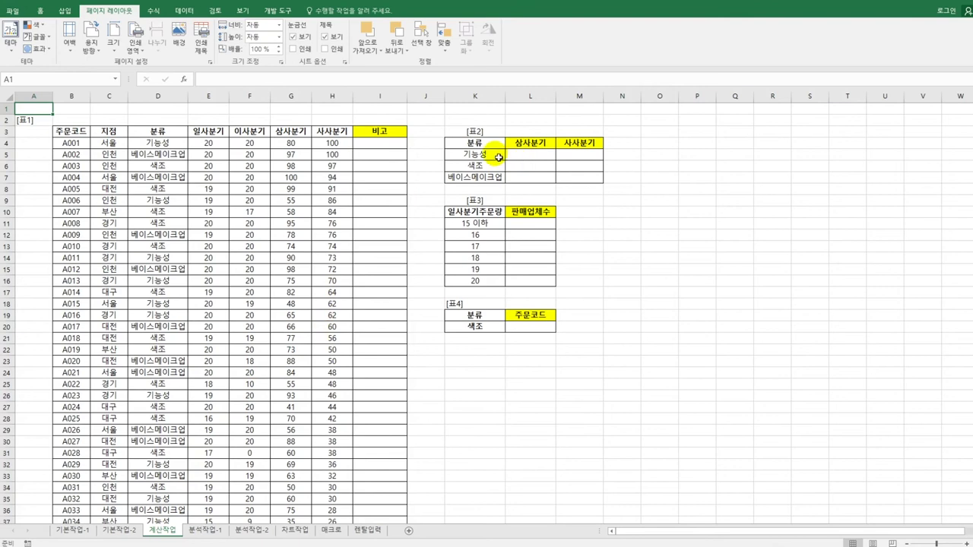
drag(496, 155, 499, 187)
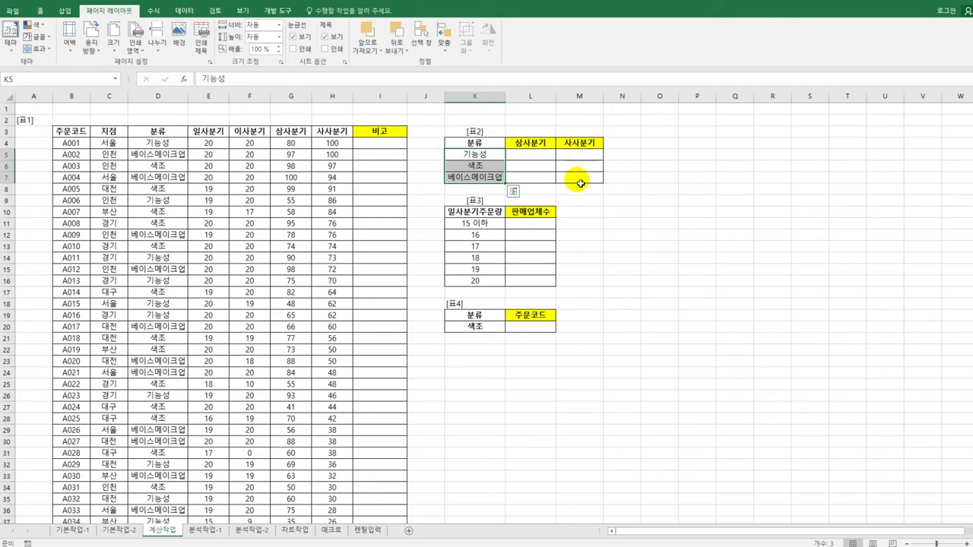
click(535, 155)
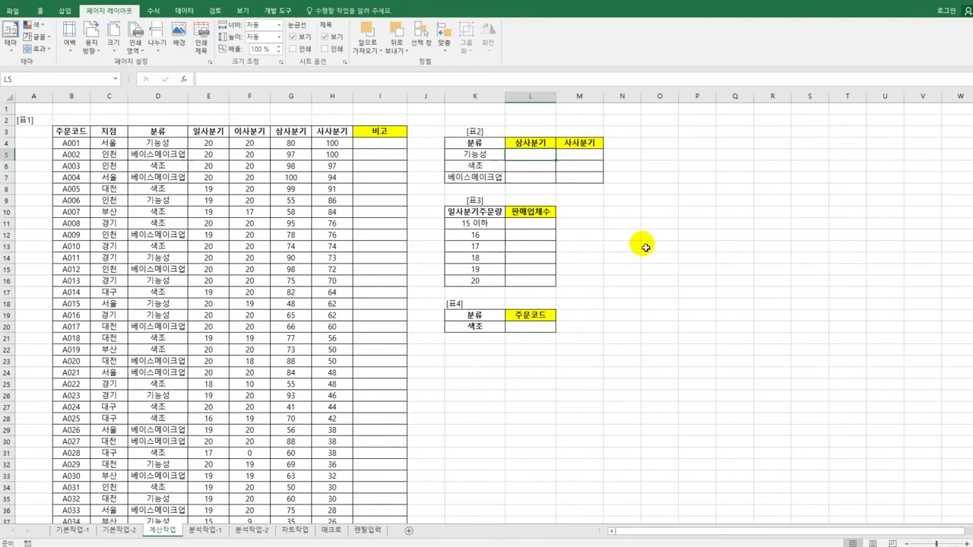
text(=)
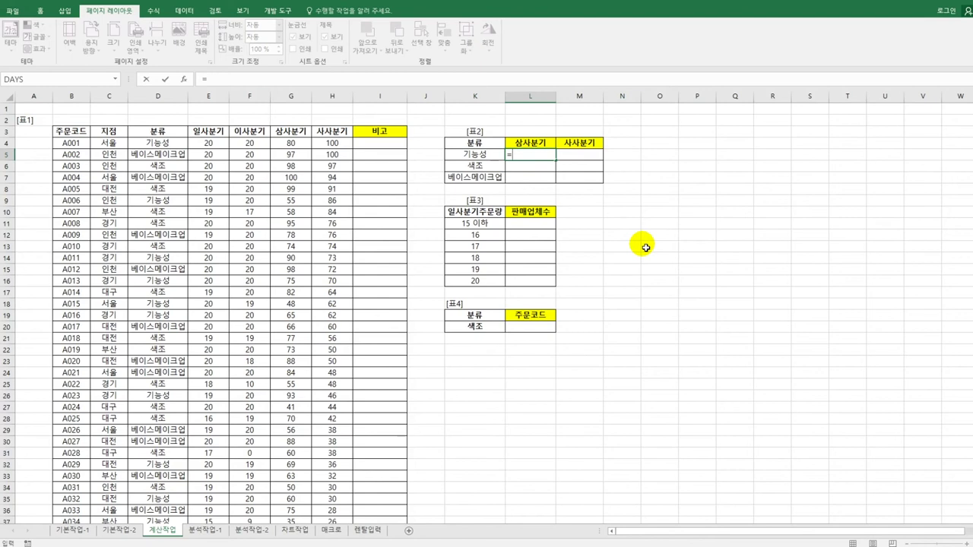
text(av)
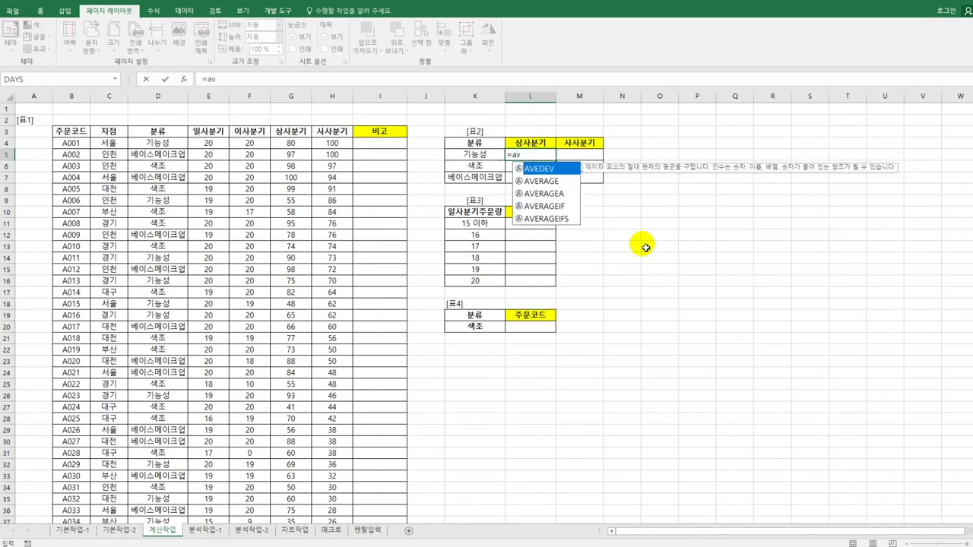
key(Down)
key(Down)
key(Down)
key(Tab)
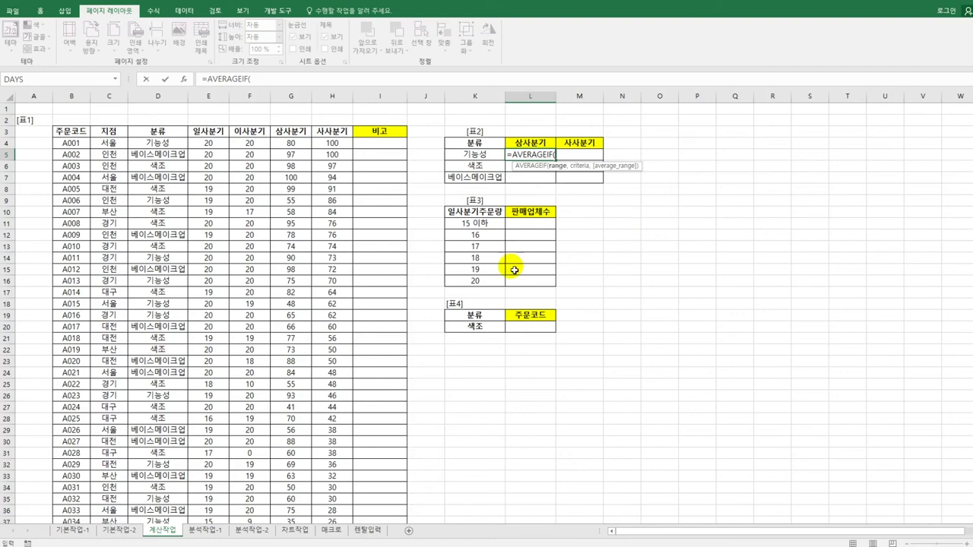
Step: Give AVERAGEIF the absolute 분류 range $D$4:$D$43 and the criteria cell $K5 with only its column fixed
click(174, 146)
drag(173, 146, 156, 478)
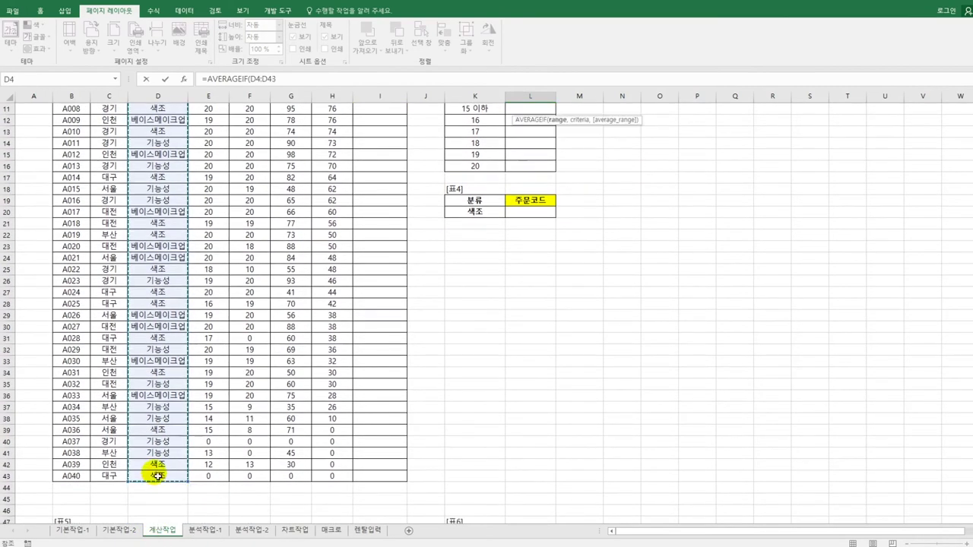
key(F4)
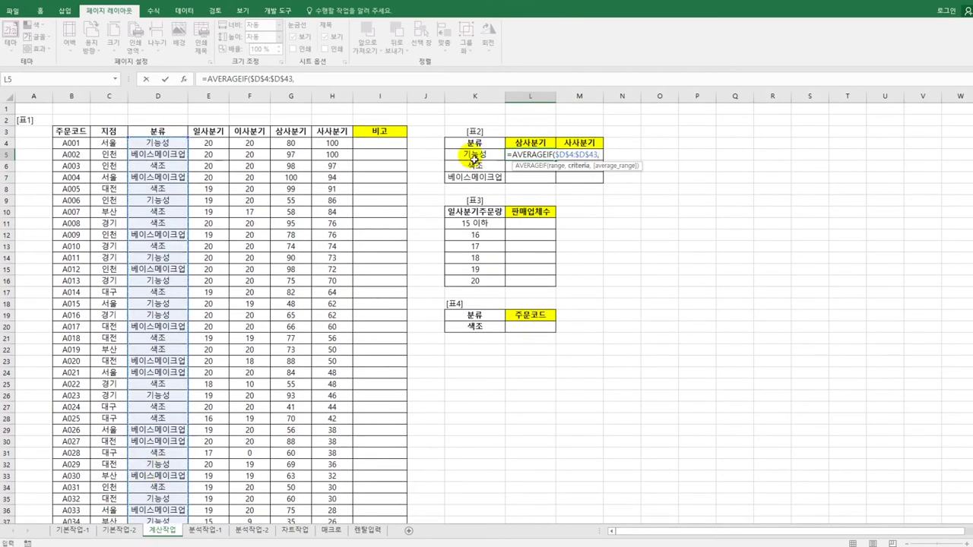
click(475, 156)
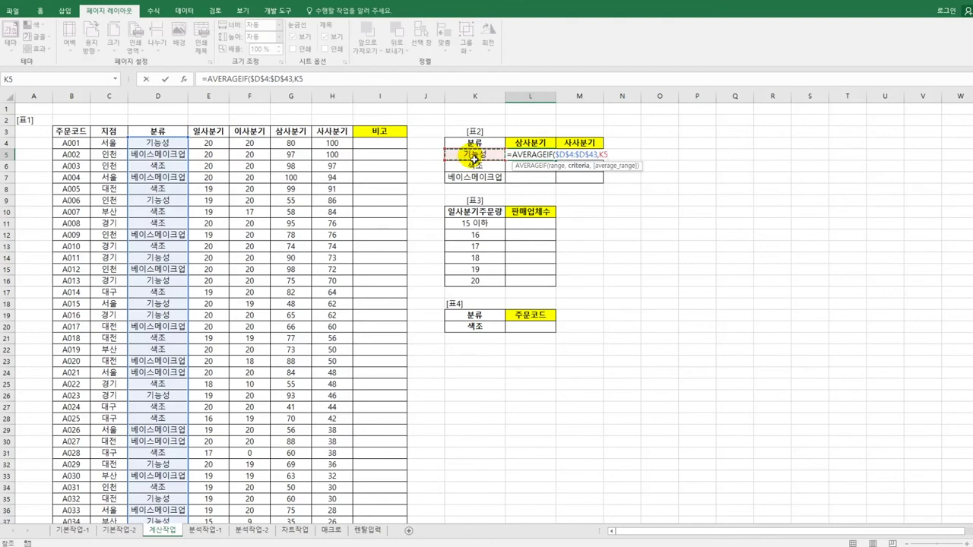
key(F4)
key(F4)
key(F4)
text(,)
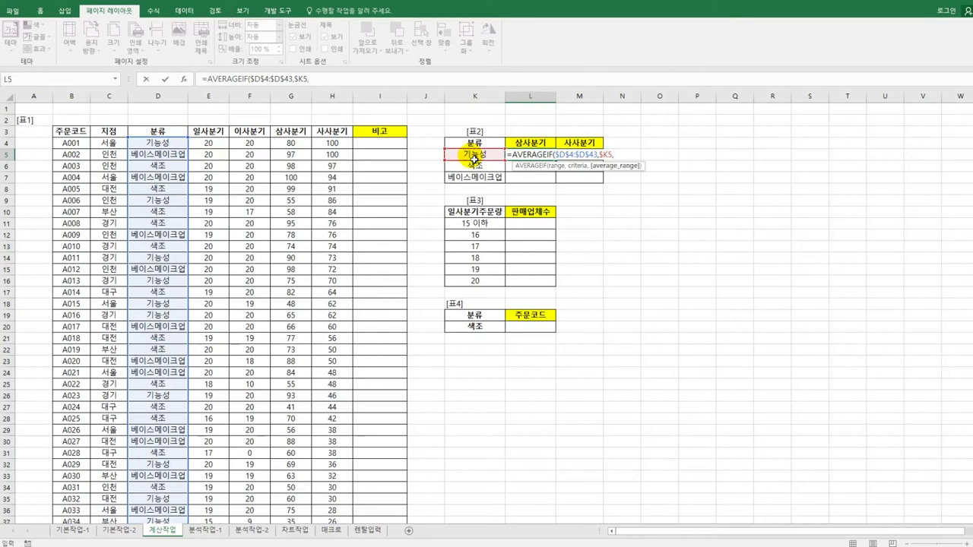
Step: Complete the AVERAGEIF formula with the 삼사분기 average range G$4:G$43, fixing only the rows
drag(280, 143, 284, 509)
scroll(456, 419, up, 3)
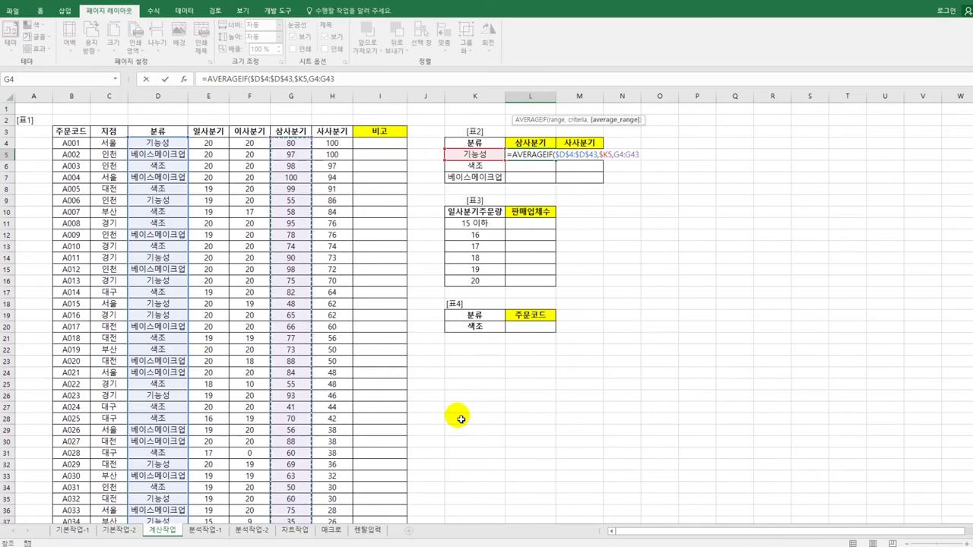
key(Left)
key(Left)
text($)
key(End)
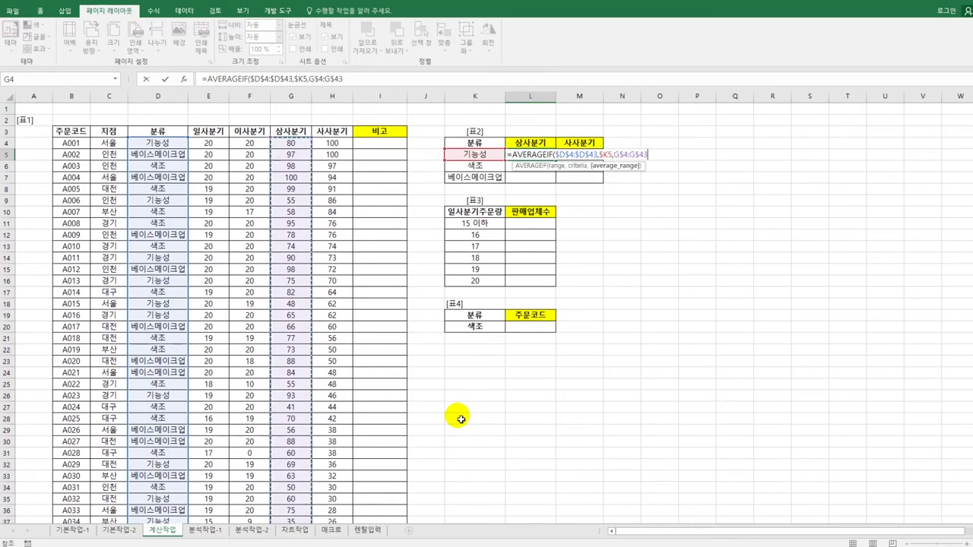
text())
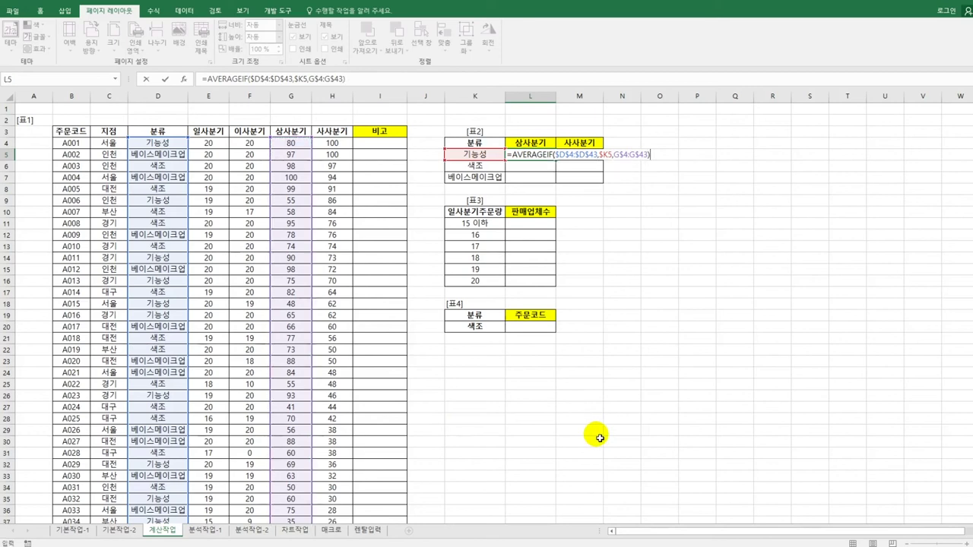
key(Return)
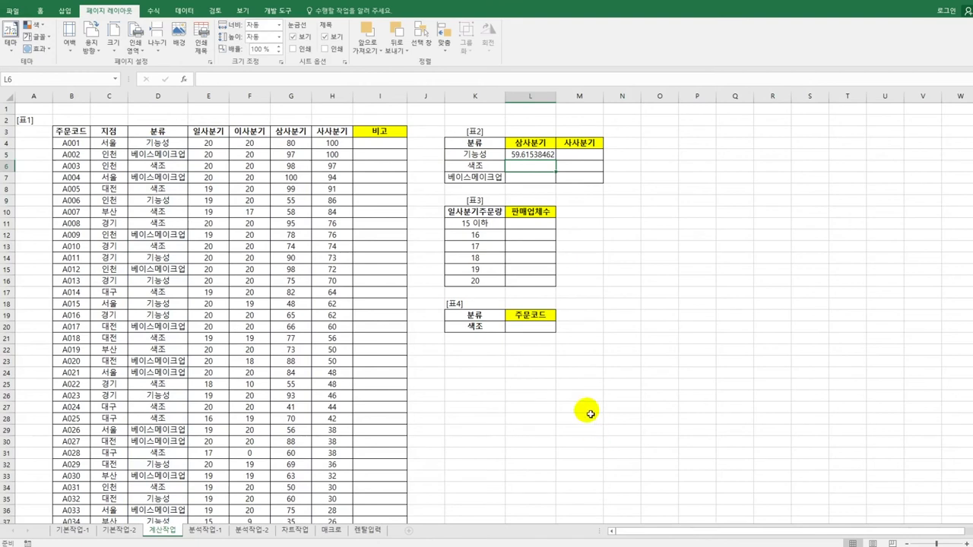
Step: Wrap the AVERAGEIF formula in L5 in a ROUNDUP function with 1 decimal digit
click(516, 159)
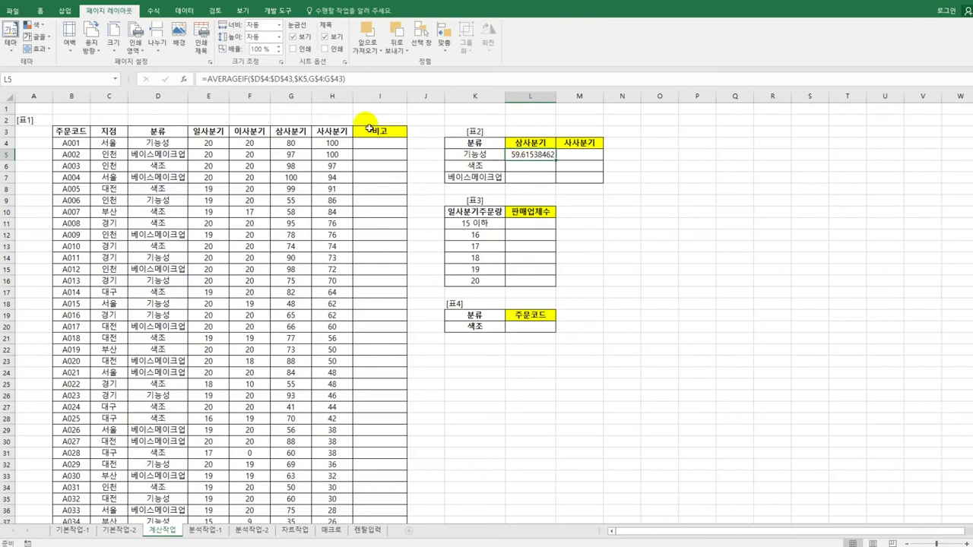
click(203, 78)
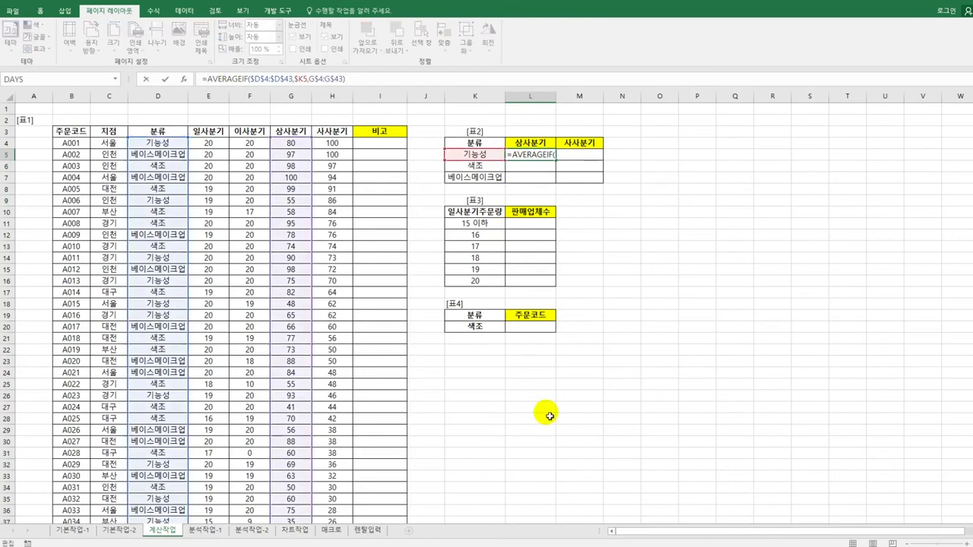
text(ro)
text(un)
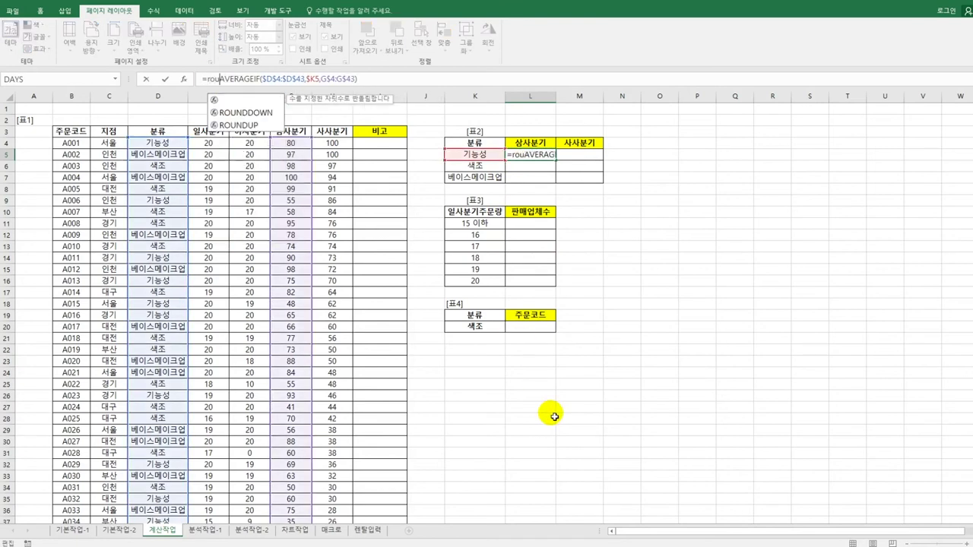
key(Down)
key(Down)
key(Tab)
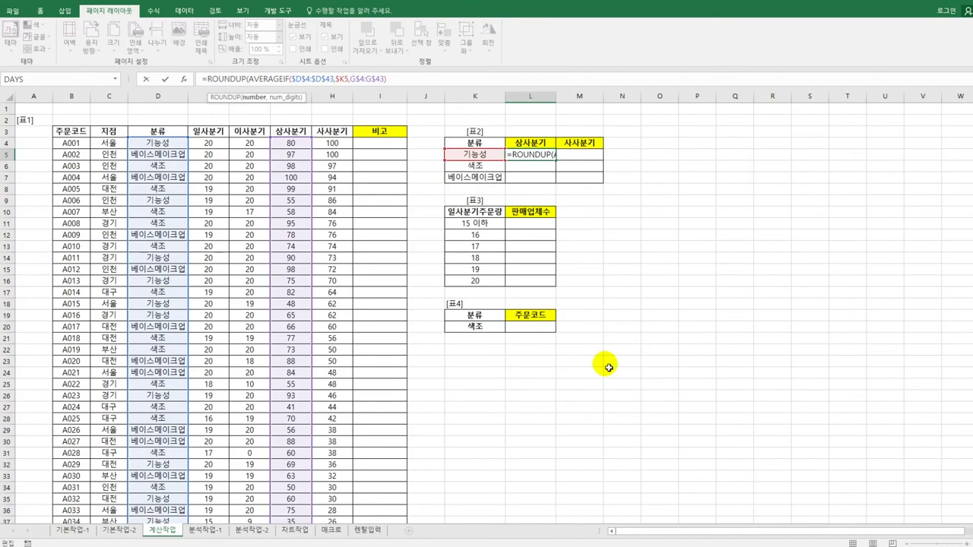
click(394, 79)
text(,1)
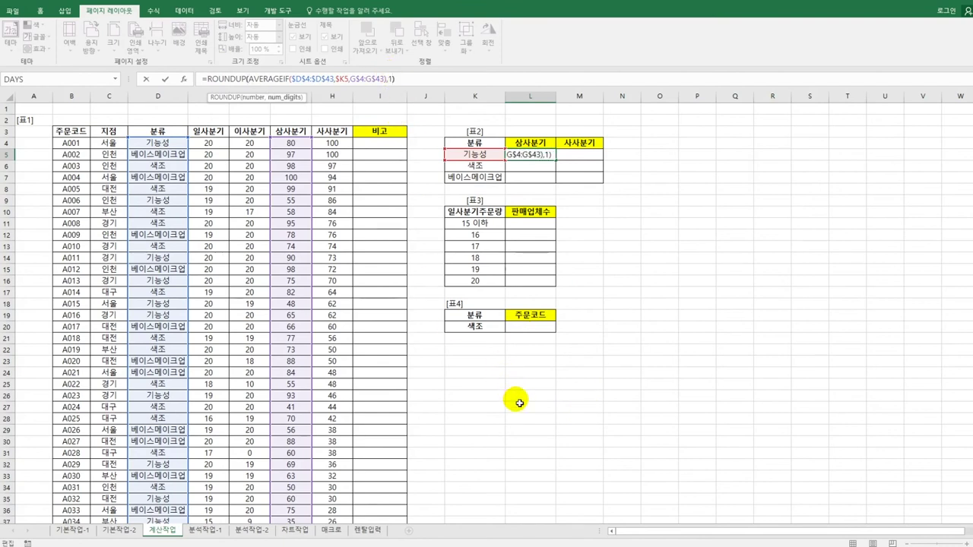
key(Return)
click(519, 155)
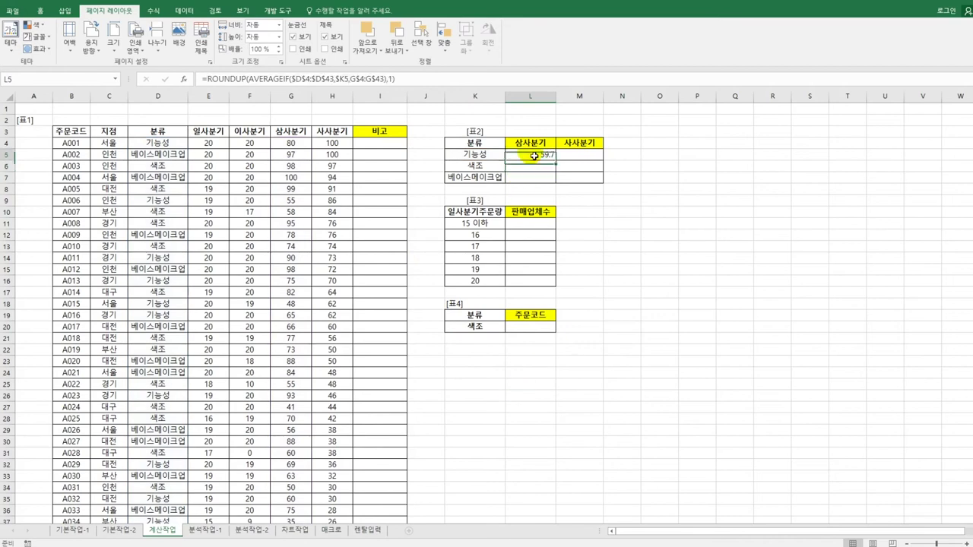
Step: Copy the L5 rounded-average formula across the rest of [표2], filling L5:M7
drag(556, 160, 606, 183)
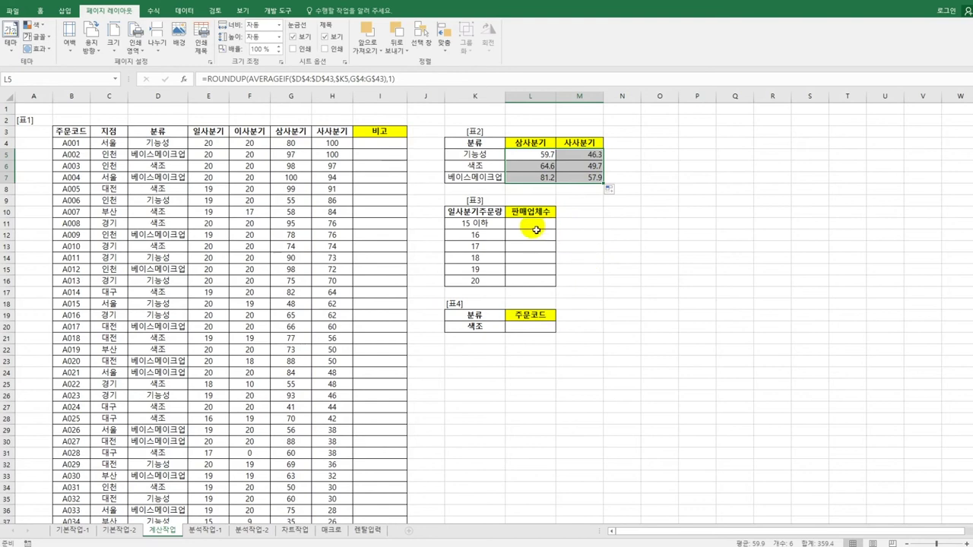
Step: Enter the array formula FREQUENCY(E4:E43,K11:K16) in the 판매업체수 cells L11:L16 of [표3]
drag(536, 222, 539, 281)
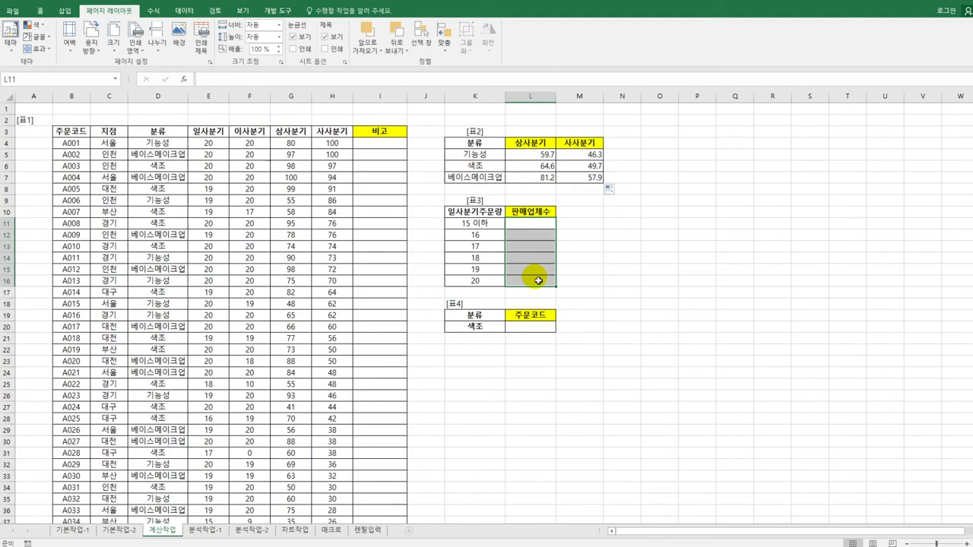
text(=)
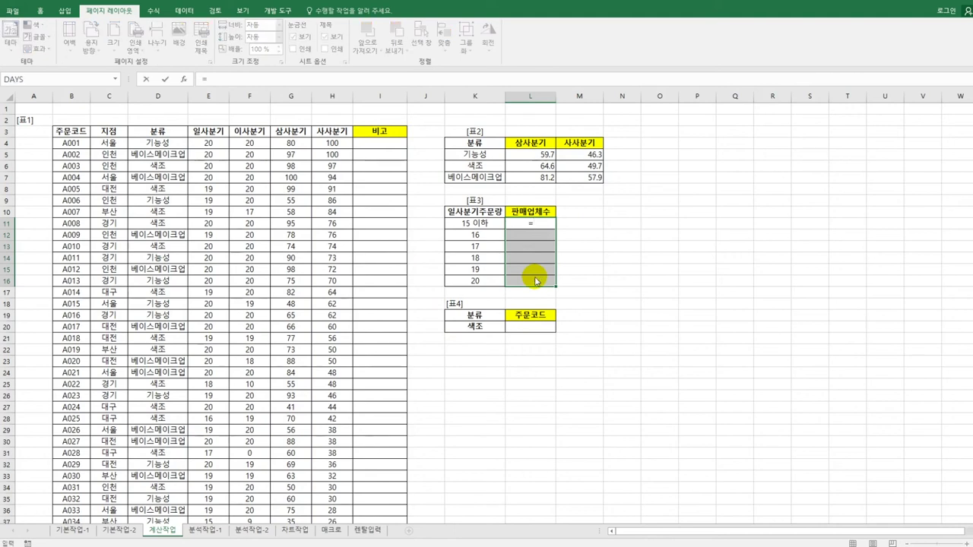
text(fr)
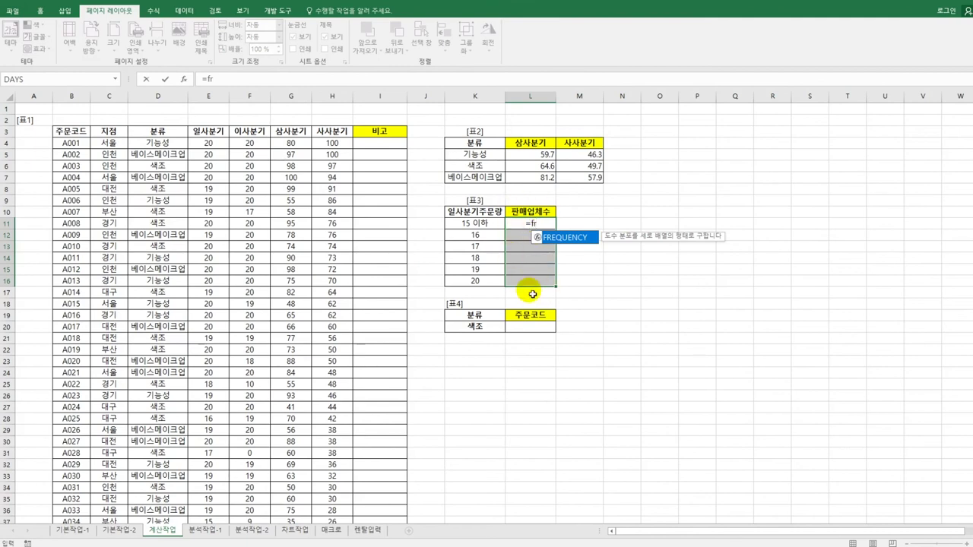
key(Tab)
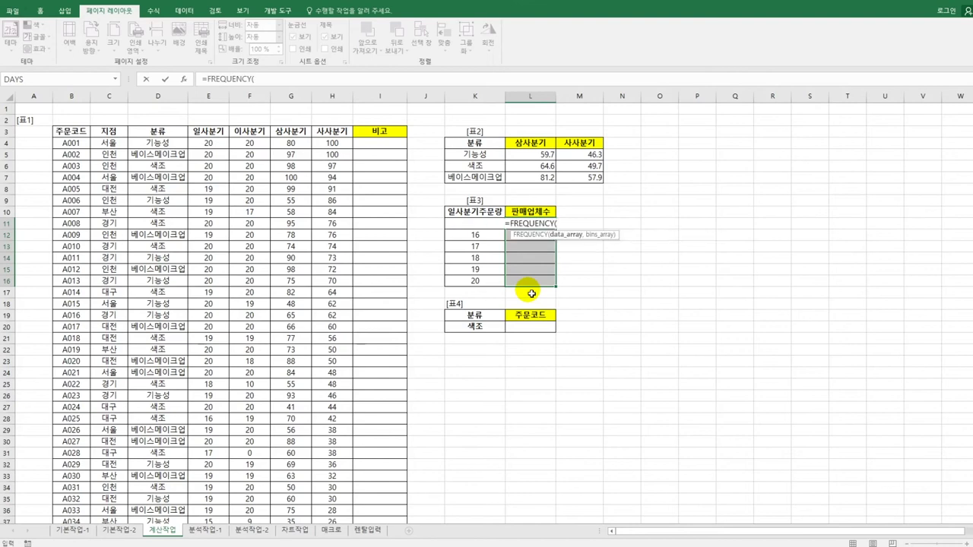
drag(218, 149, 203, 507)
text(,)
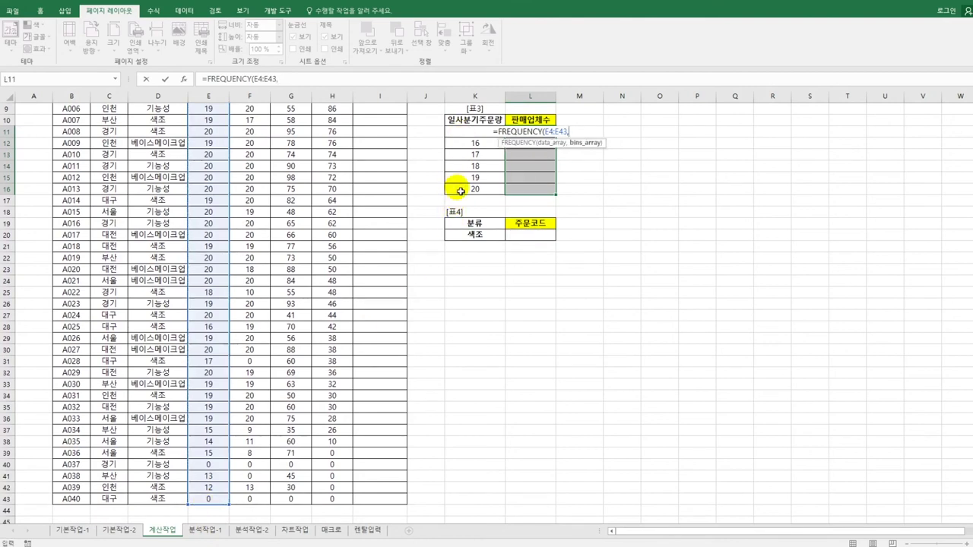
drag(460, 191, 461, 133)
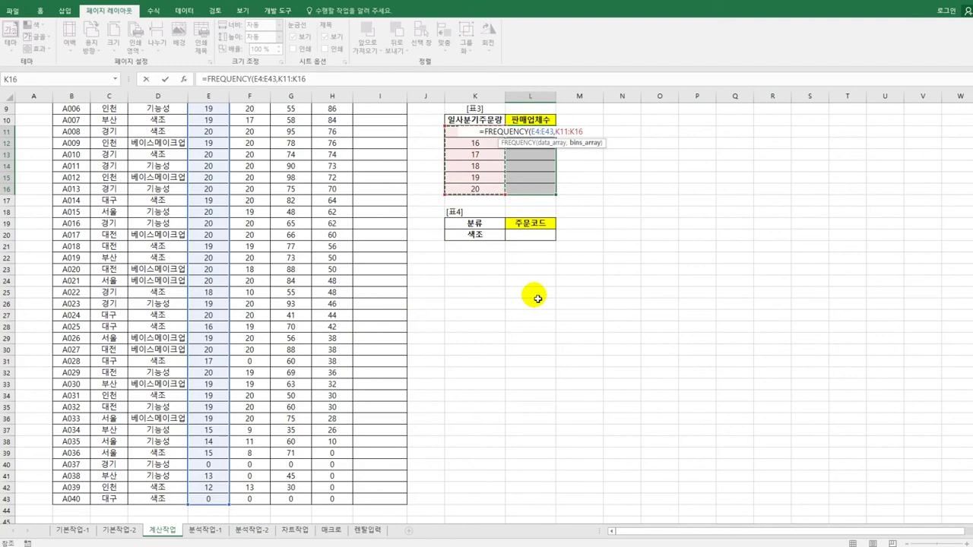
text())
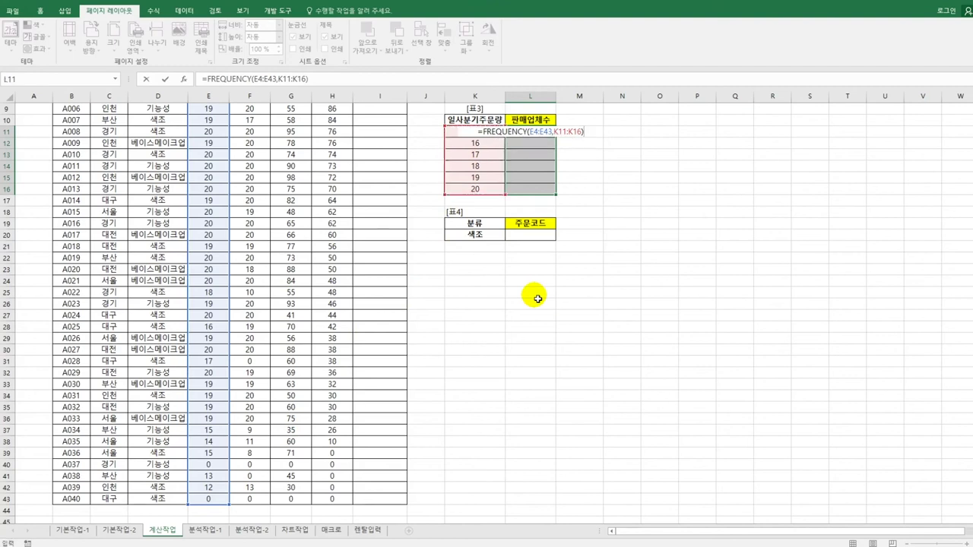
key(ctrl+shift+Return)
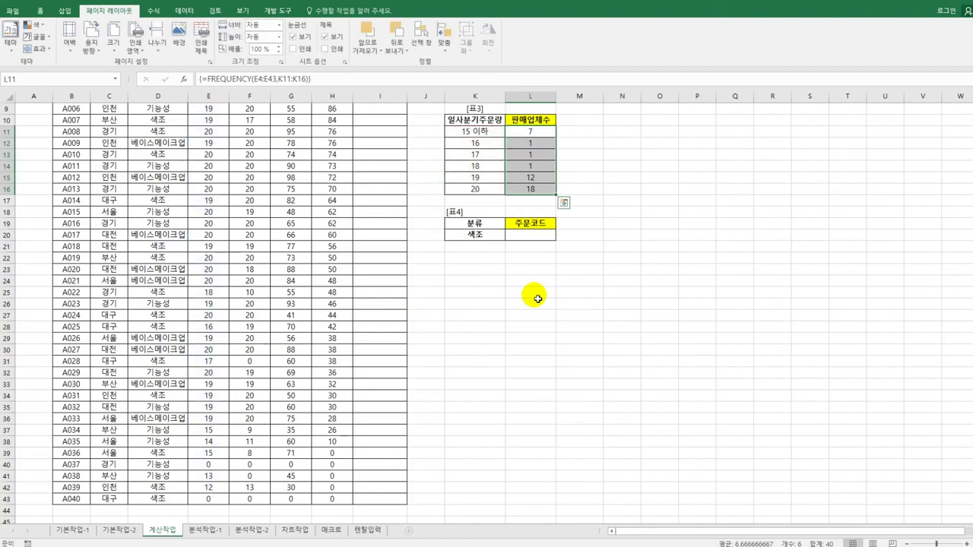
Step: Wrap the FREQUENCY formula in L11:L16 in TEXT with the format "#업체" and re-enter it as an array formula
scroll(538, 299, up, 2)
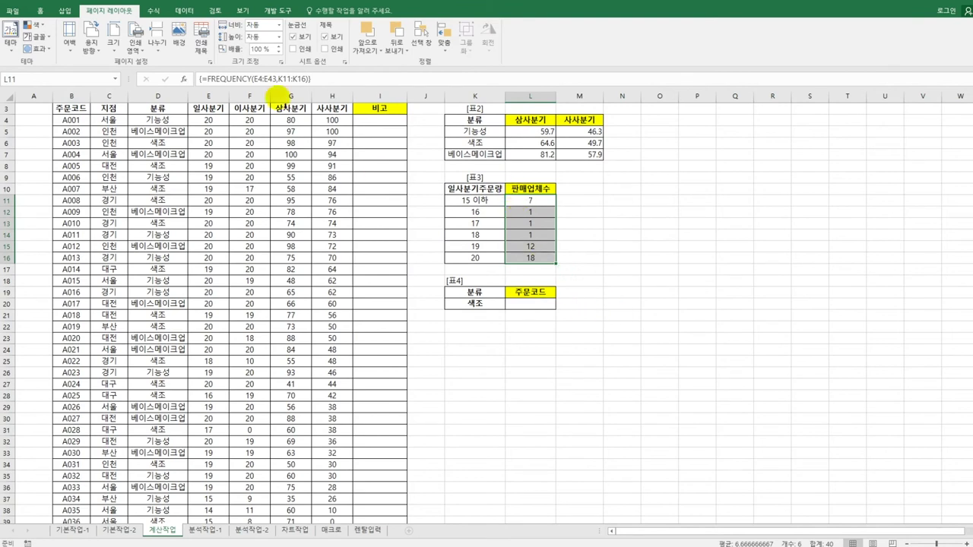
click(201, 79)
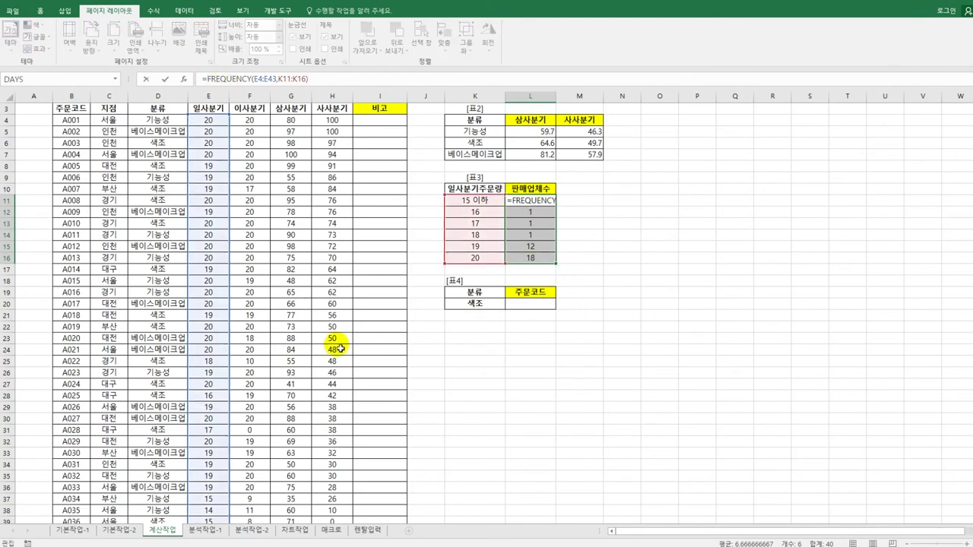
text(text)
key(Tab)
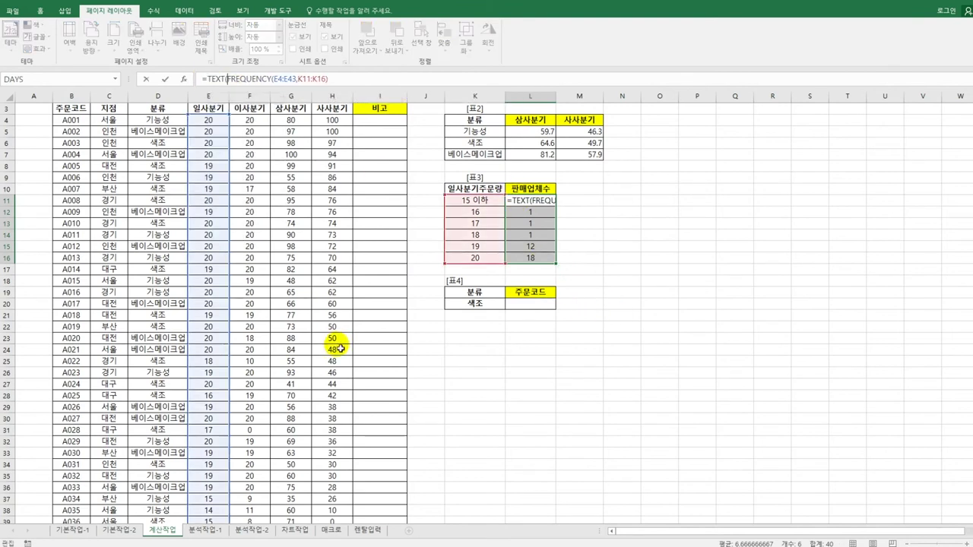
click(333, 79)
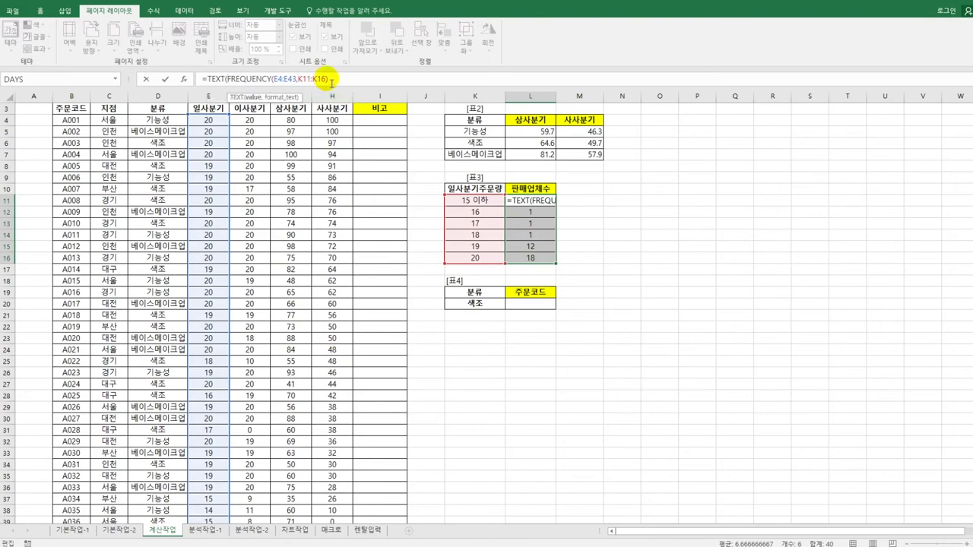
text(,)
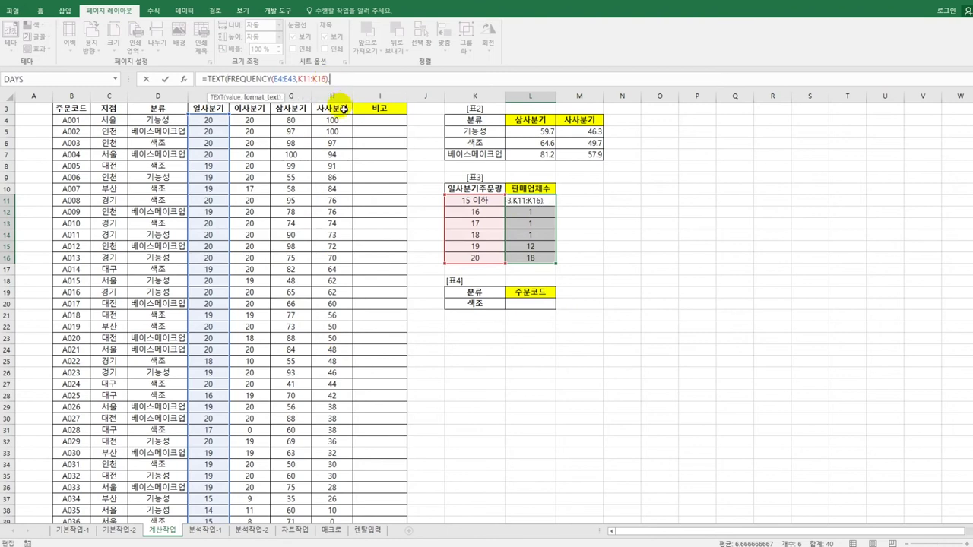
text("#업체"))
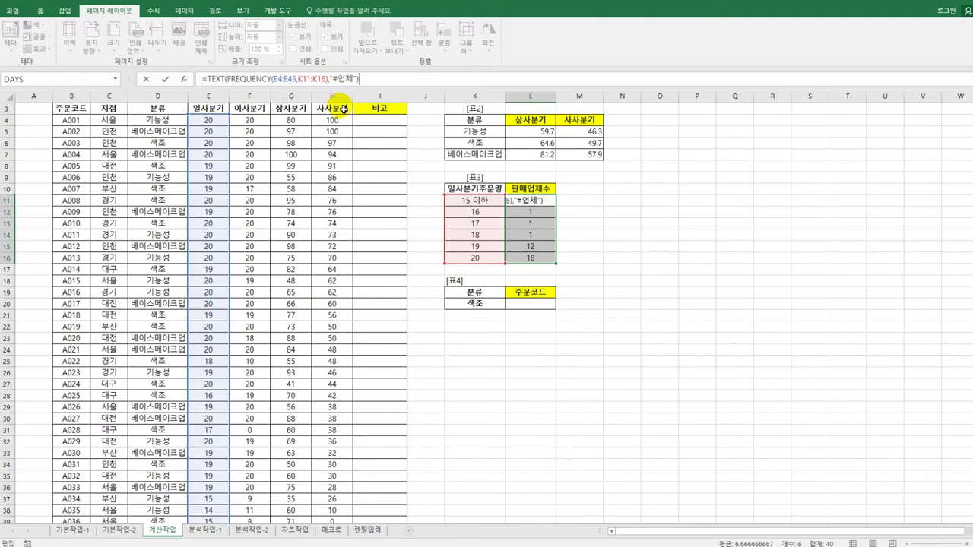
key(ctrl+shift+Return)
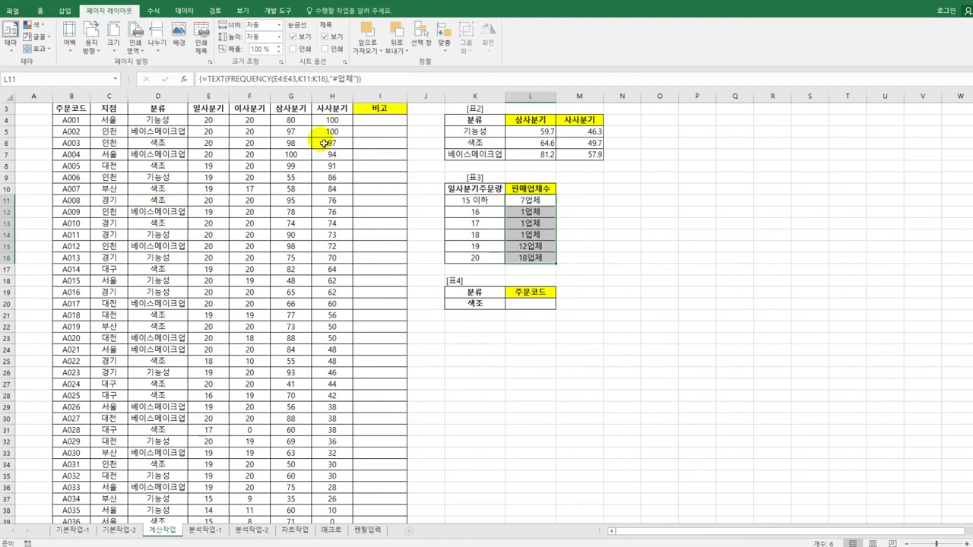
Step: Begin an INDEX formula in L20, the 주문코드 cell of [표4], with the 주문코드 range B4:B43 as its array
click(530, 305)
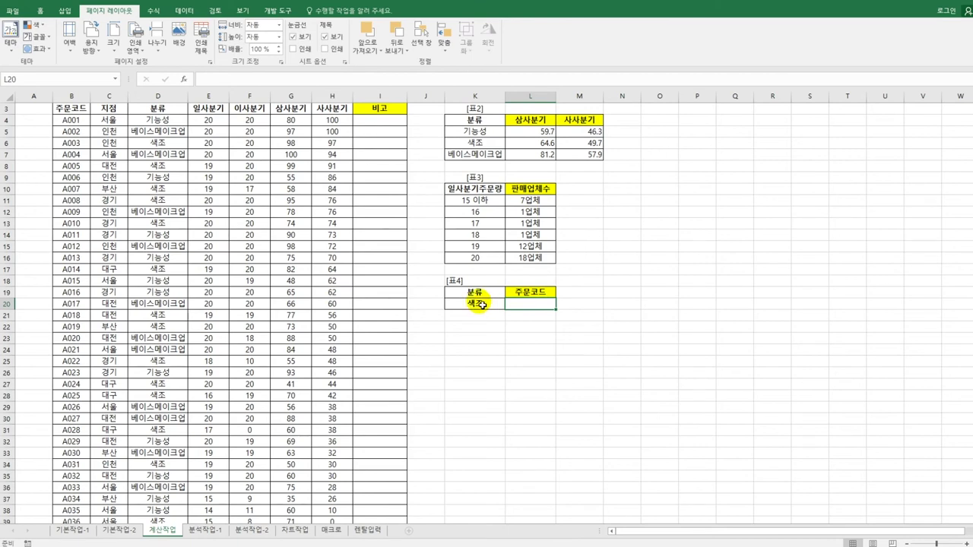
text(=)
text(ㅁㄹ)
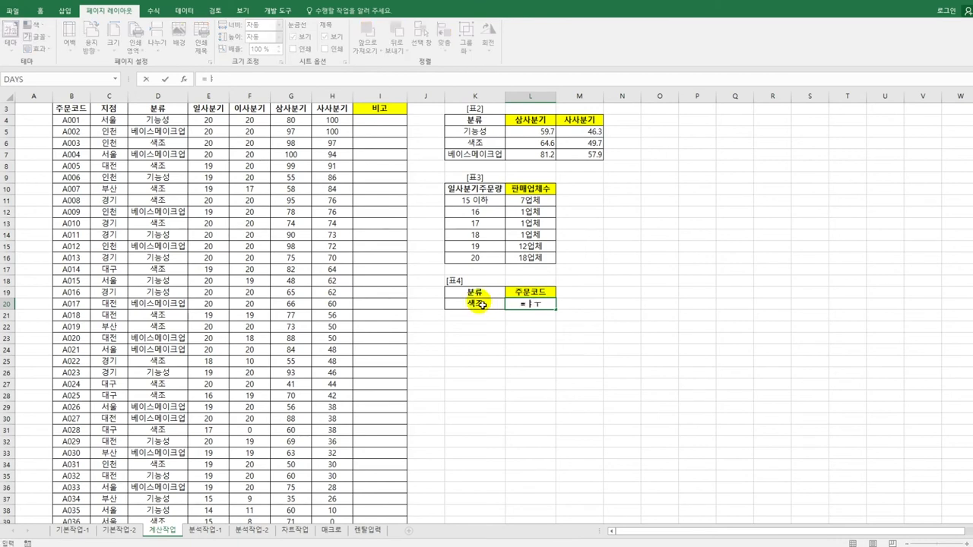
key(BackSpace)
key(BackSpace)
text(in)
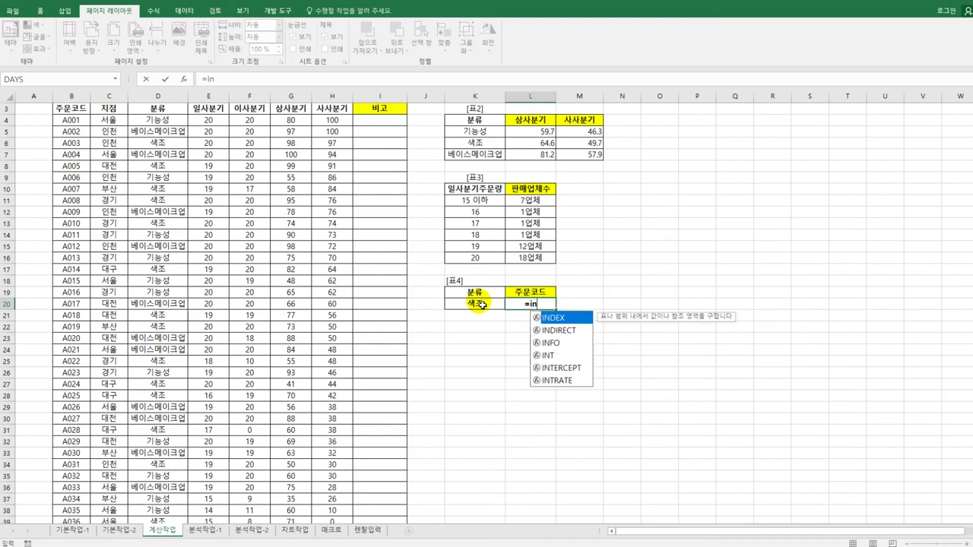
key(Tab)
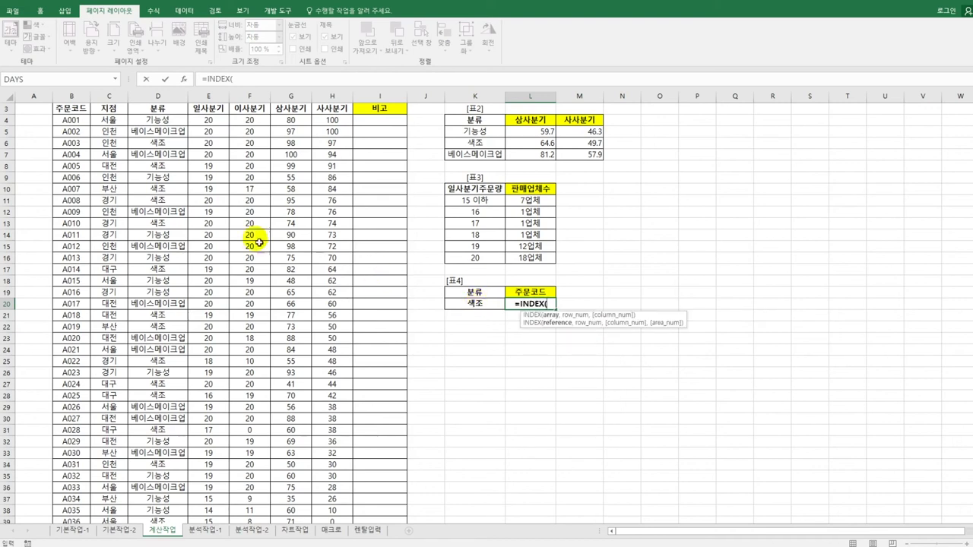
drag(71, 121, 81, 499)
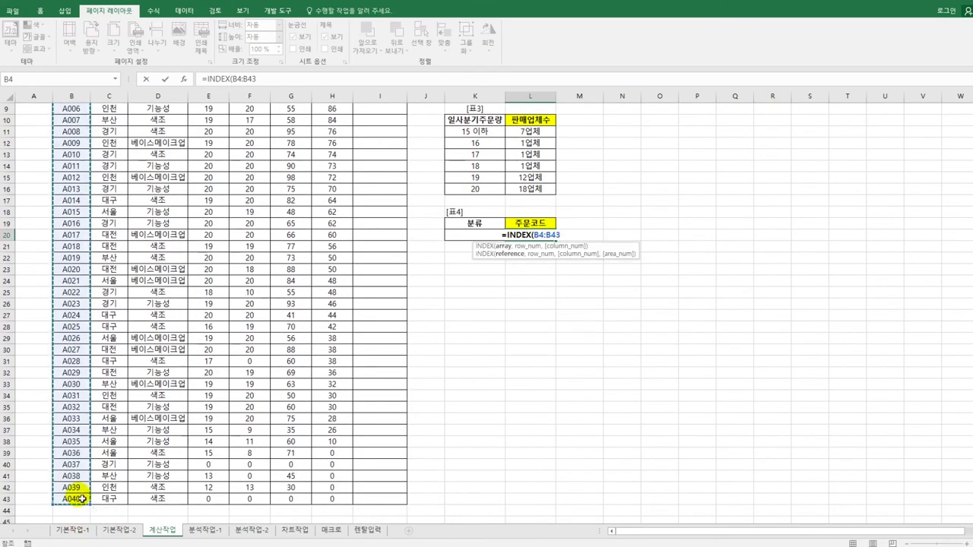
text(,)
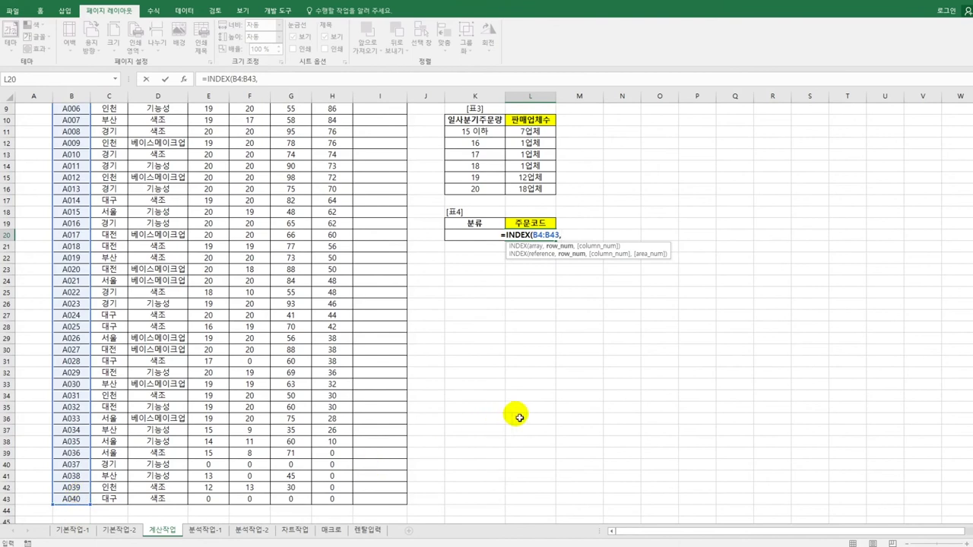
Step: Start a MATCH function as the INDEX row number, nesting MAX and IF in its lookup value
text(MATCH()
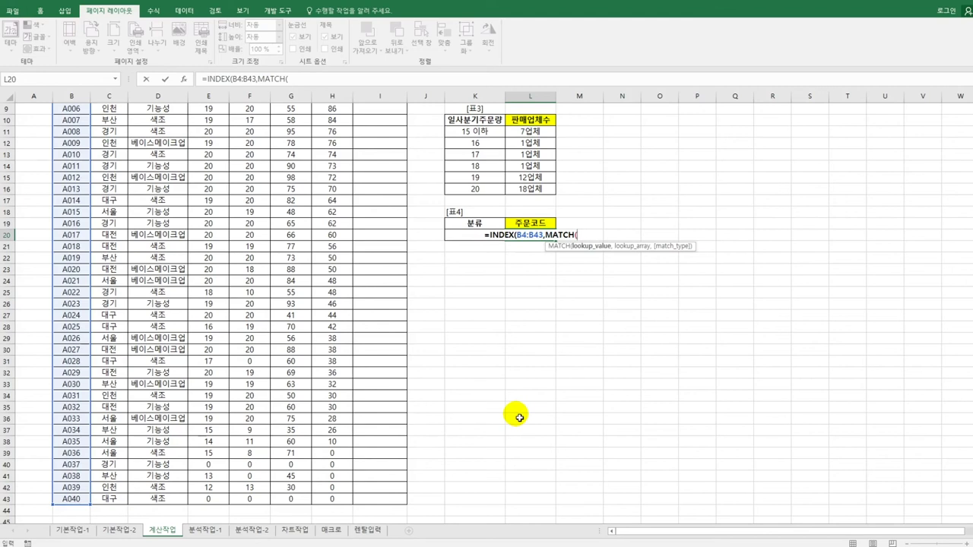
text(max)
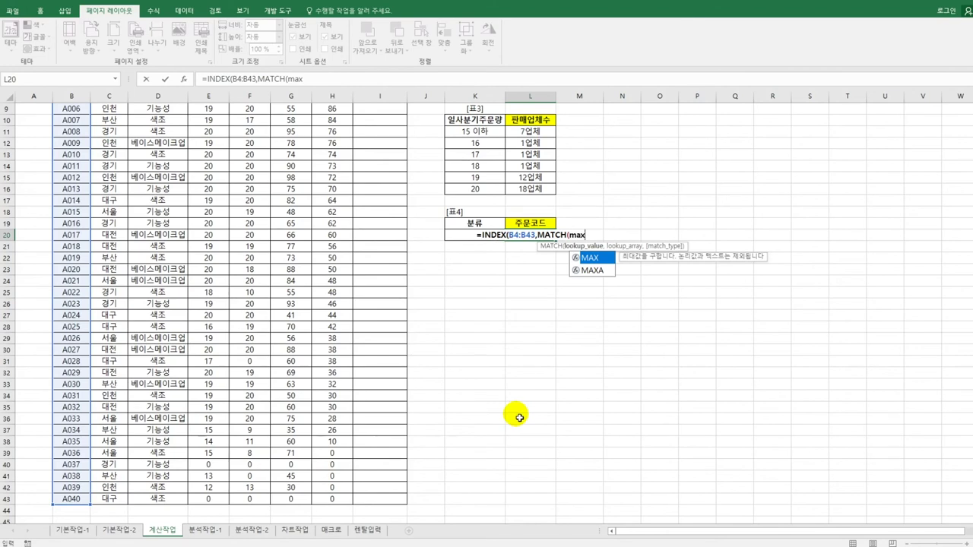
text((if()
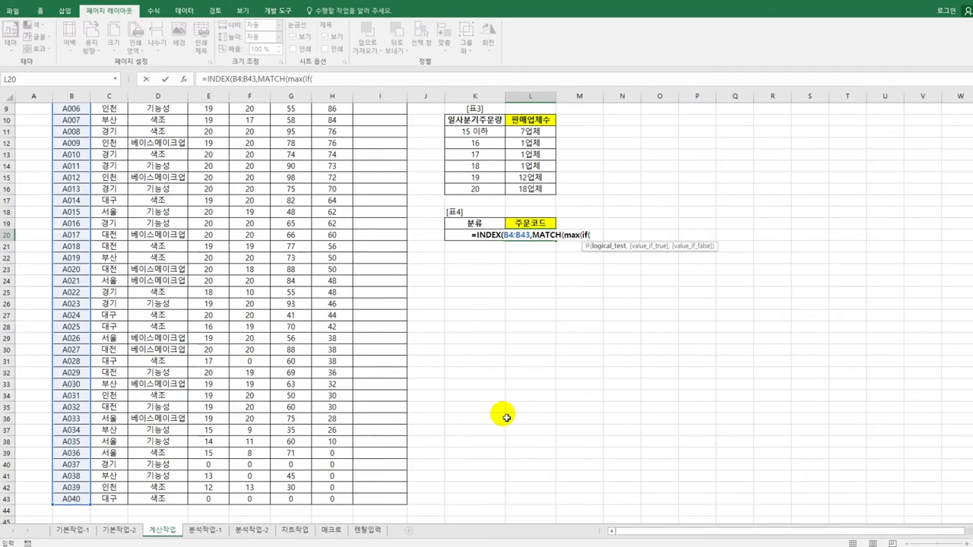
Step: Set the IF condition in the L20 formula to compare the 분류 range with the 색조 cell, D4:D43=K20
scroll(364, 351, up, 2)
scroll(364, 350, up, 1)
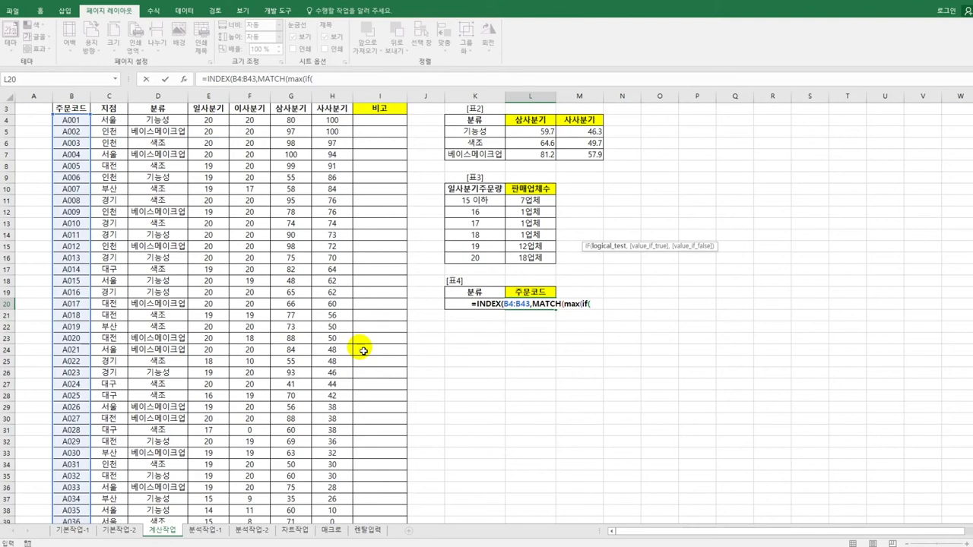
scroll(372, 274, up, 1)
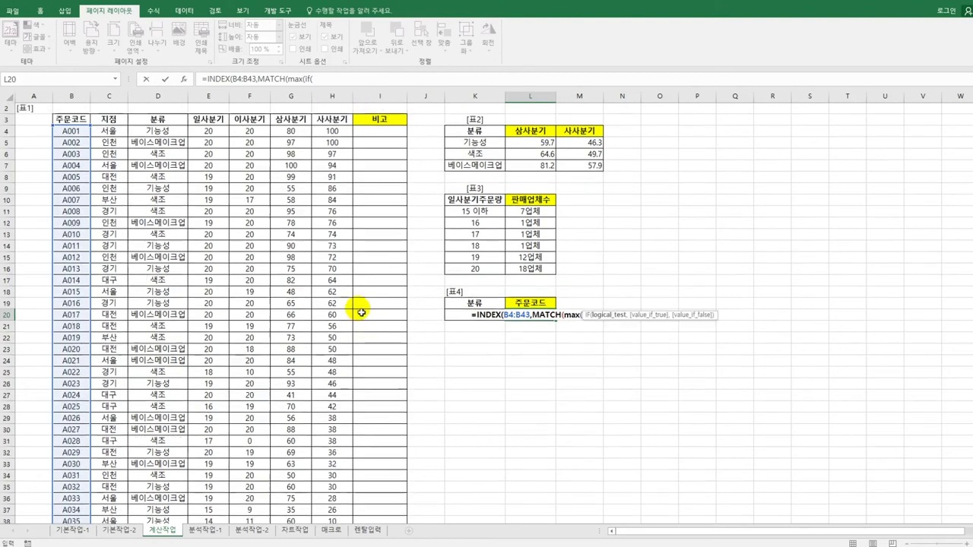
click(179, 144)
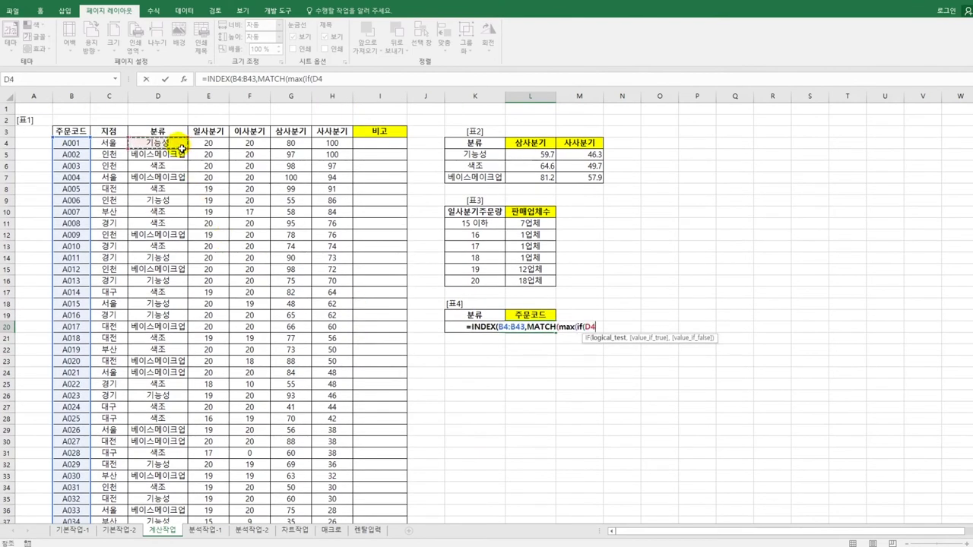
drag(181, 147, 160, 499)
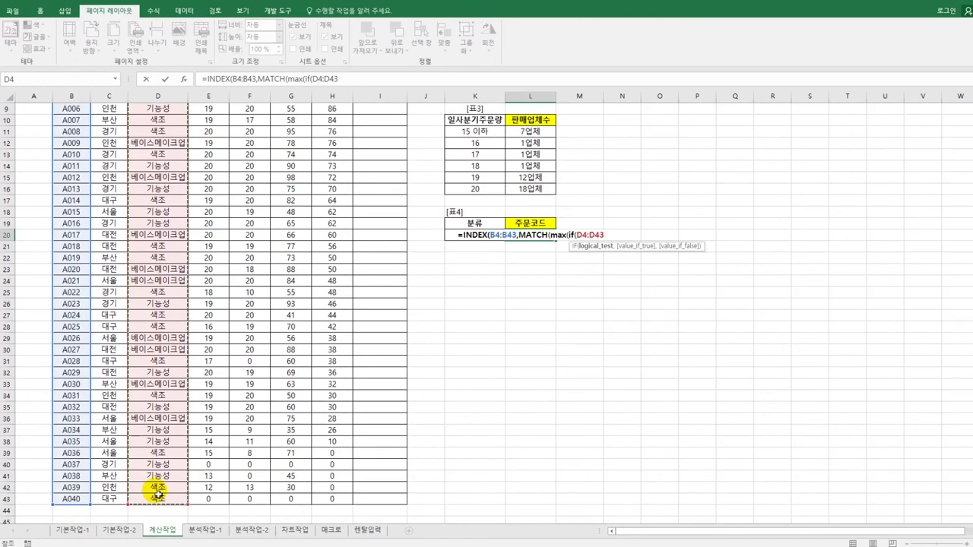
text(=)
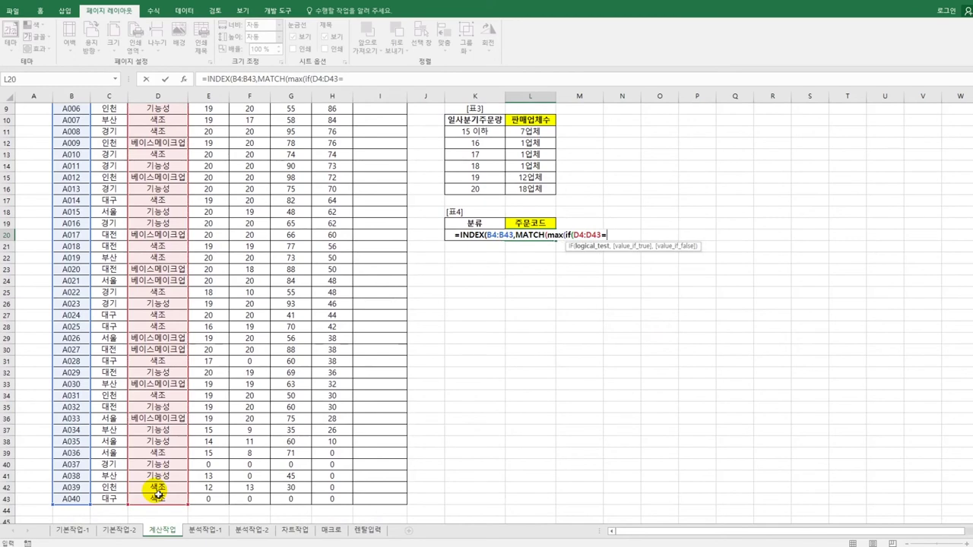
key(Left)
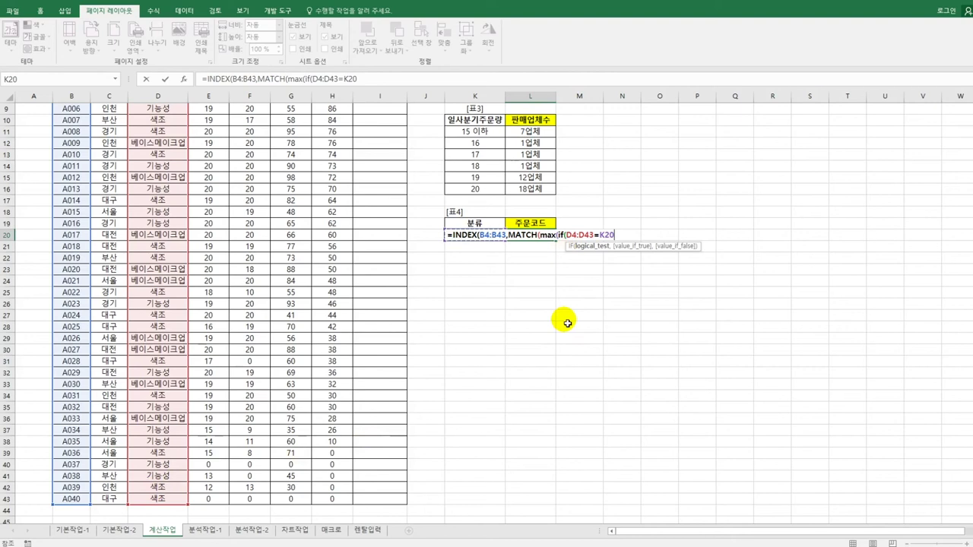
text(,)
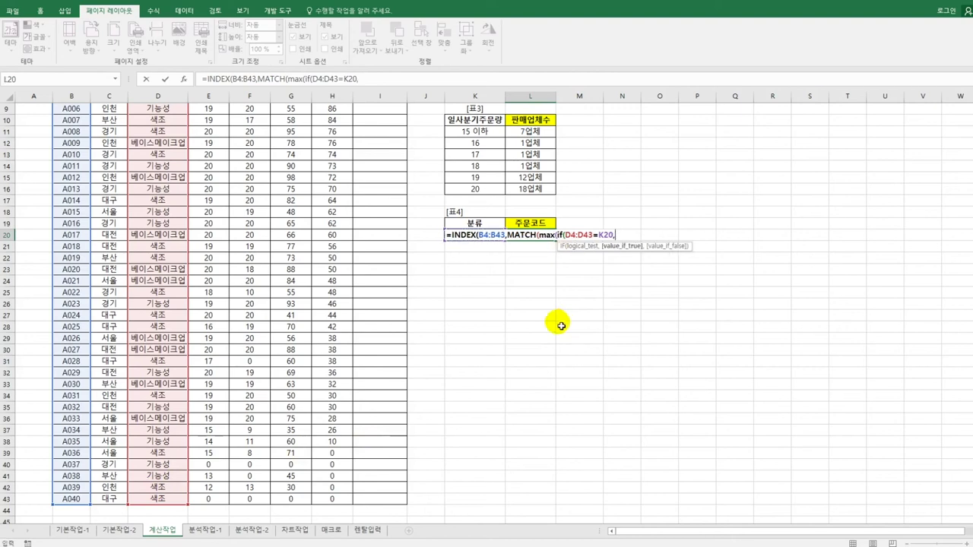
Step: Use the 삼사분기 range G4:G43 as the value if true and close the IF function
scroll(489, 337, up, 3)
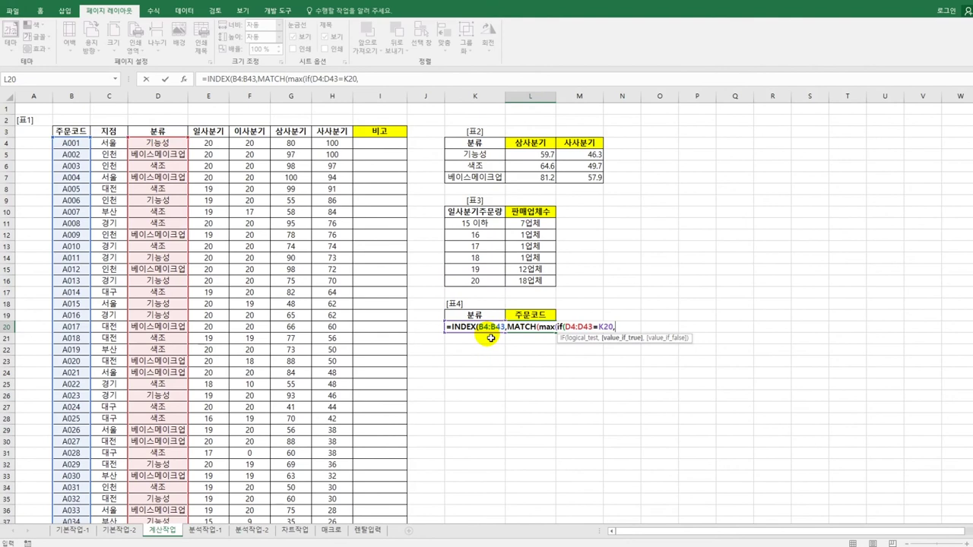
click(292, 144)
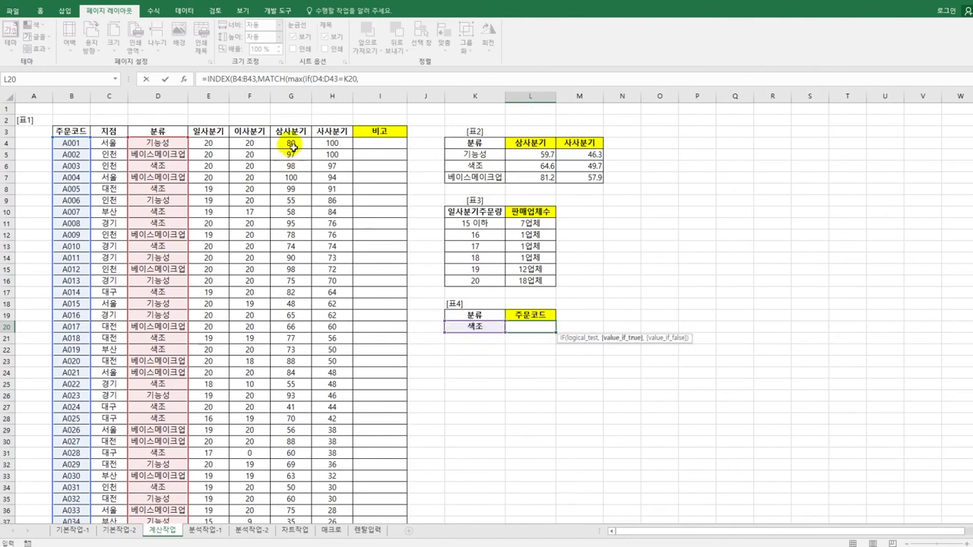
drag(291, 146, 297, 504)
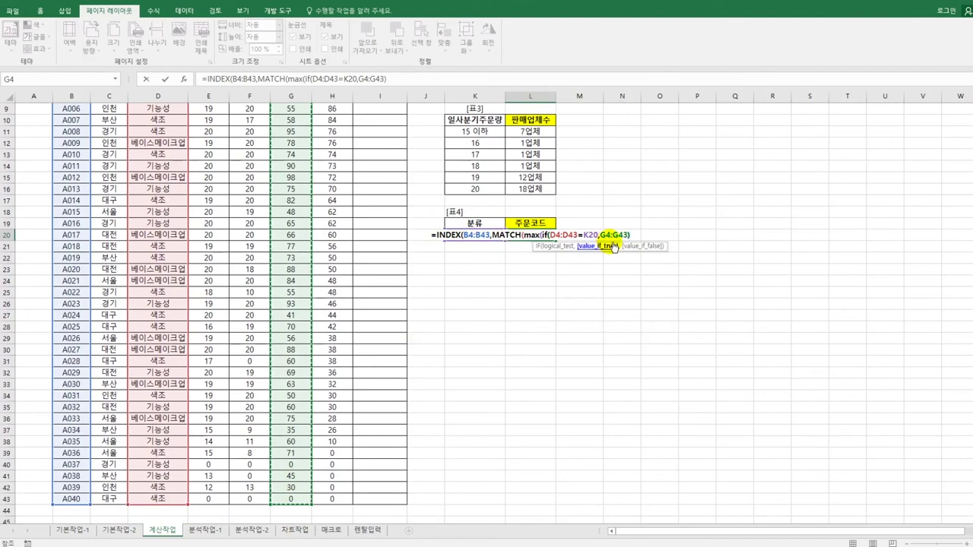
Step: Close the IF function and start the MATCH lookup array with the condition (D4:D43=K20) on the 분류 range
text())
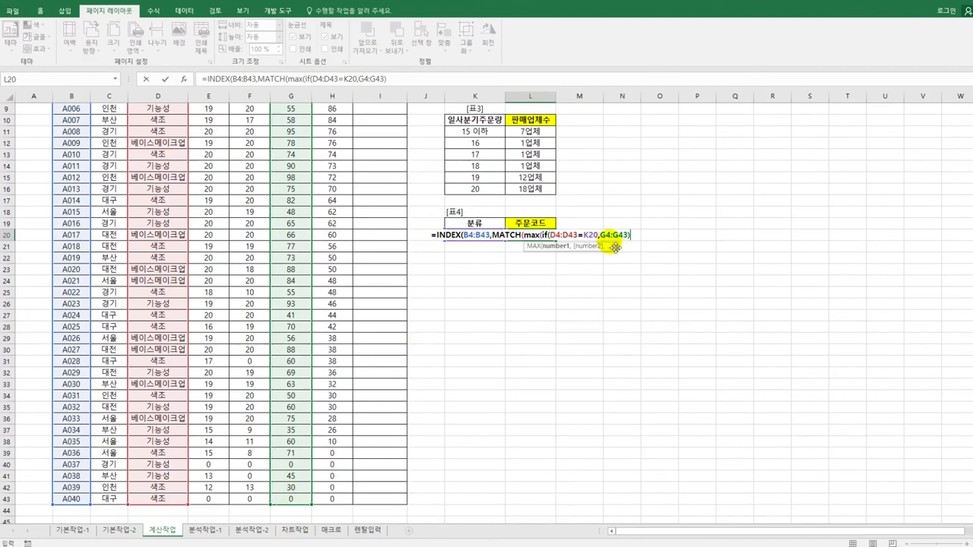
text(,)
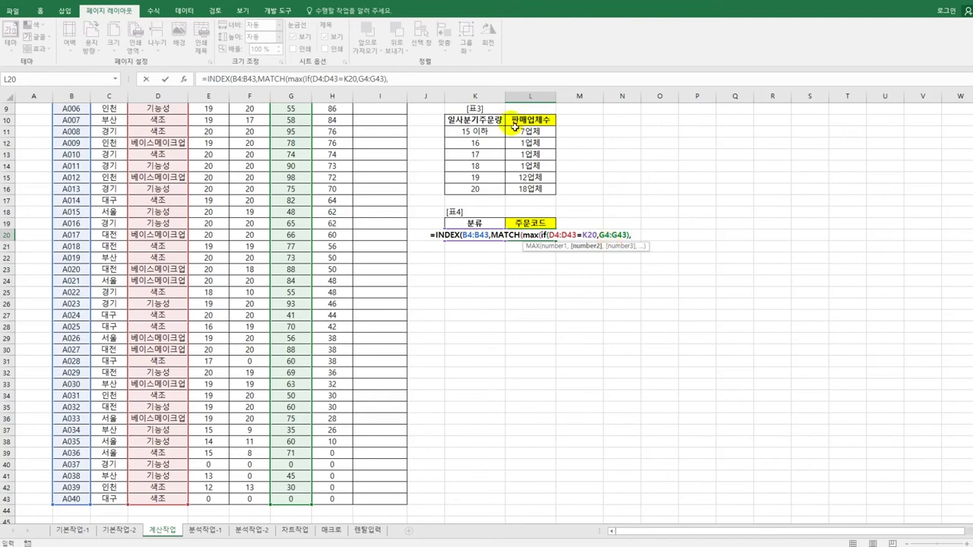
click(426, 86)
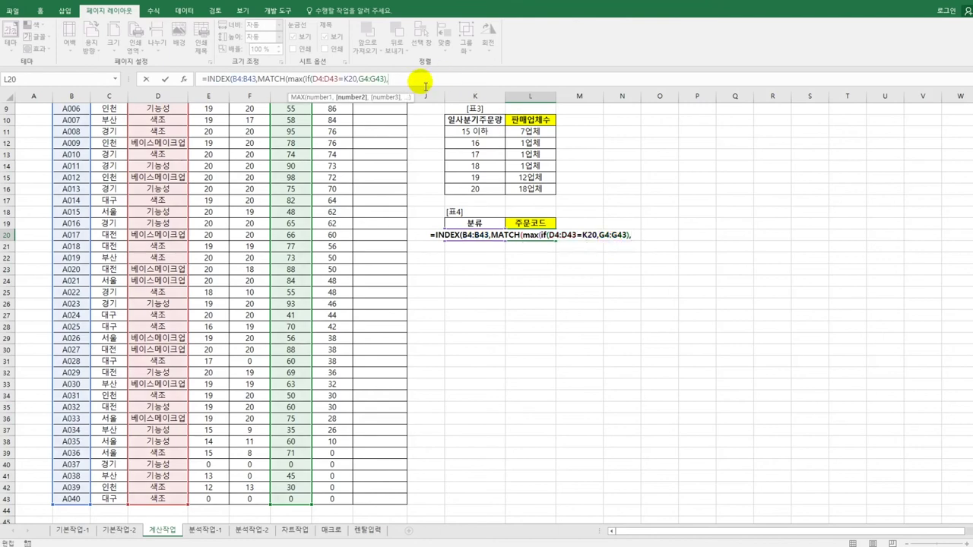
text(()
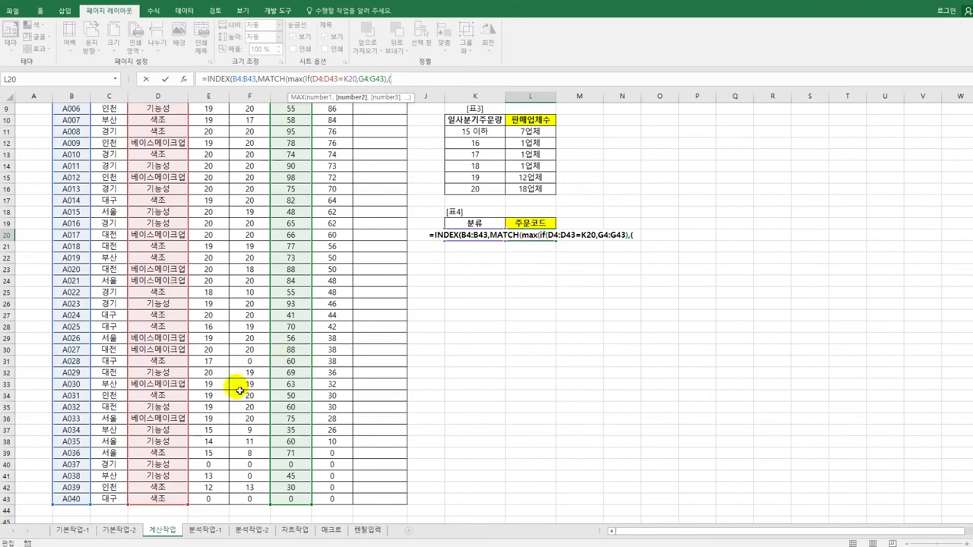
scroll(200, 133, up, 3)
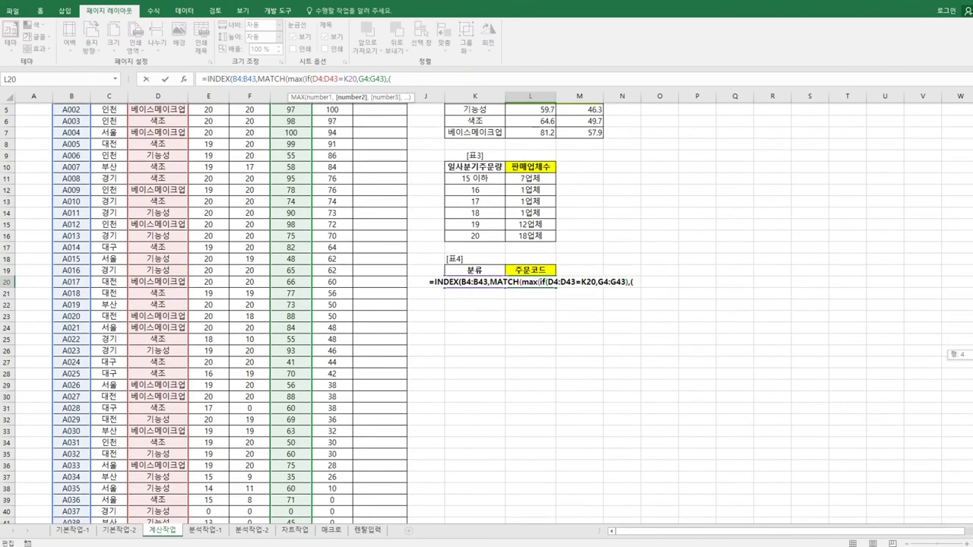
drag(179, 134, 171, 510)
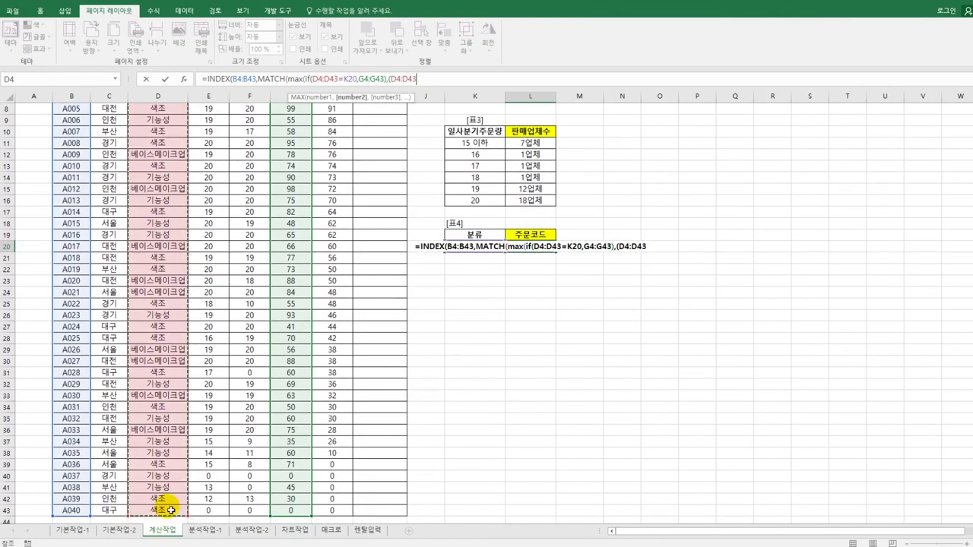
text(=)
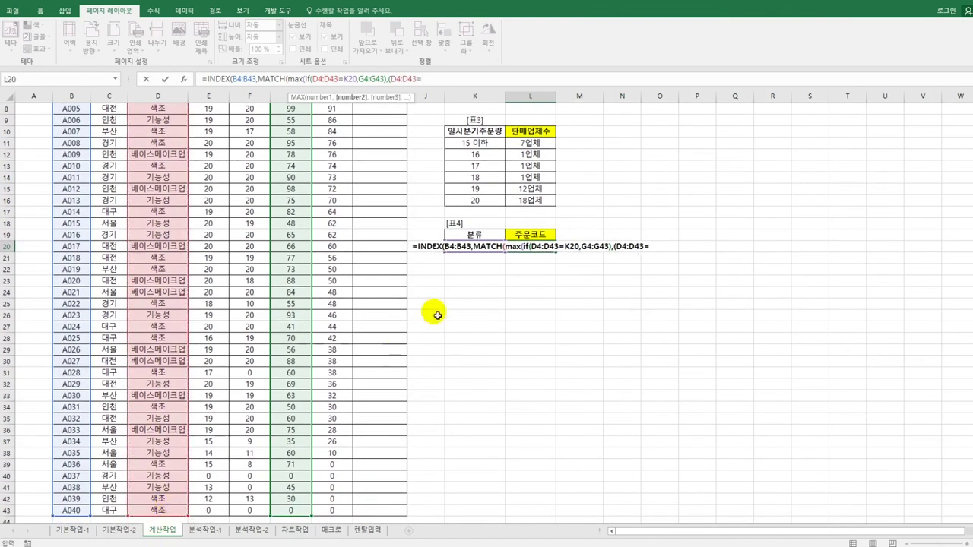
key(Left)
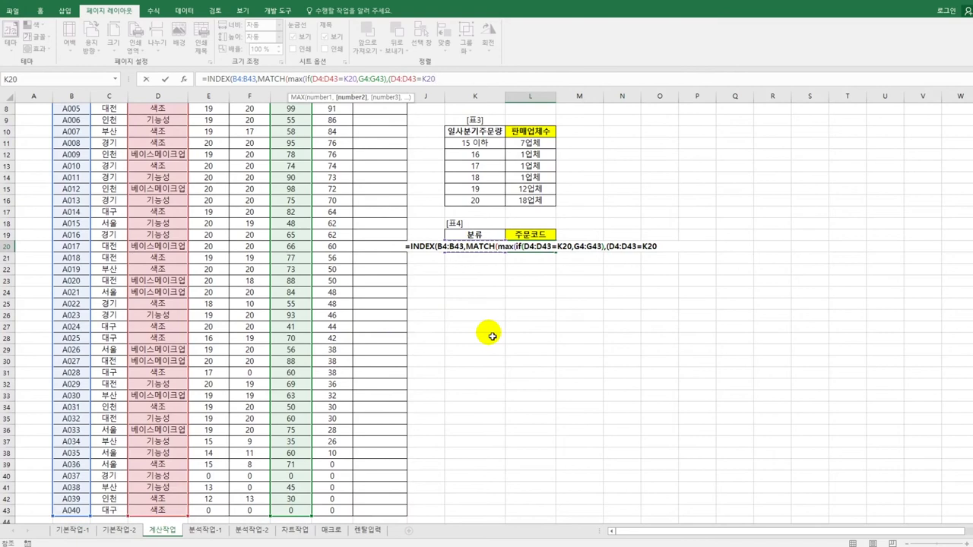
text())
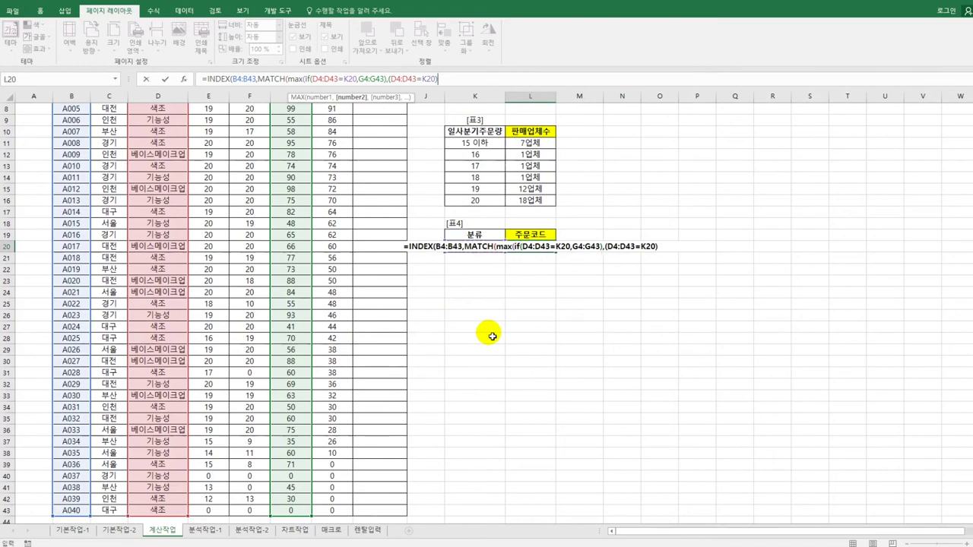
Step: Multiply the condition by the 삼사분기 range G4:G43, set the match type to 0 and close the MATCH function
text(*)
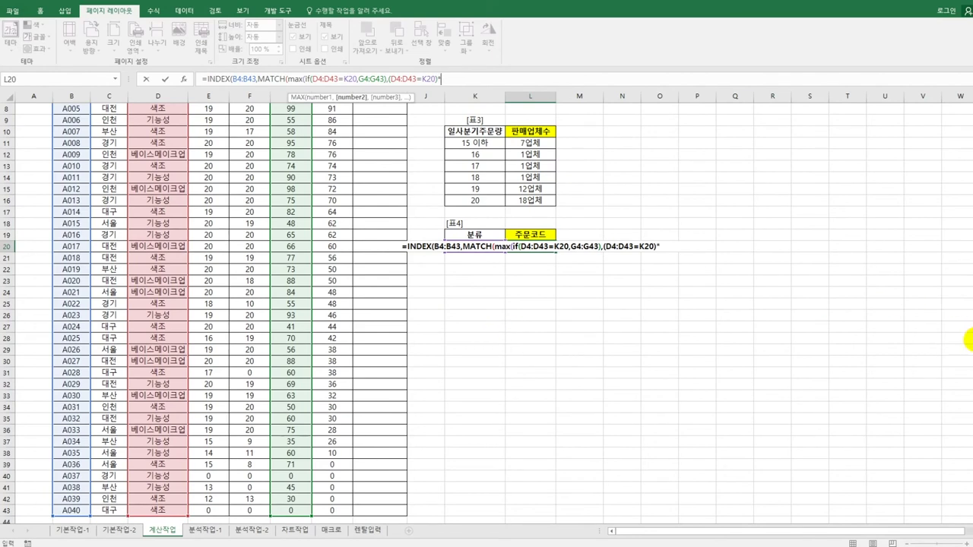
scroll(487, 304, up, 3)
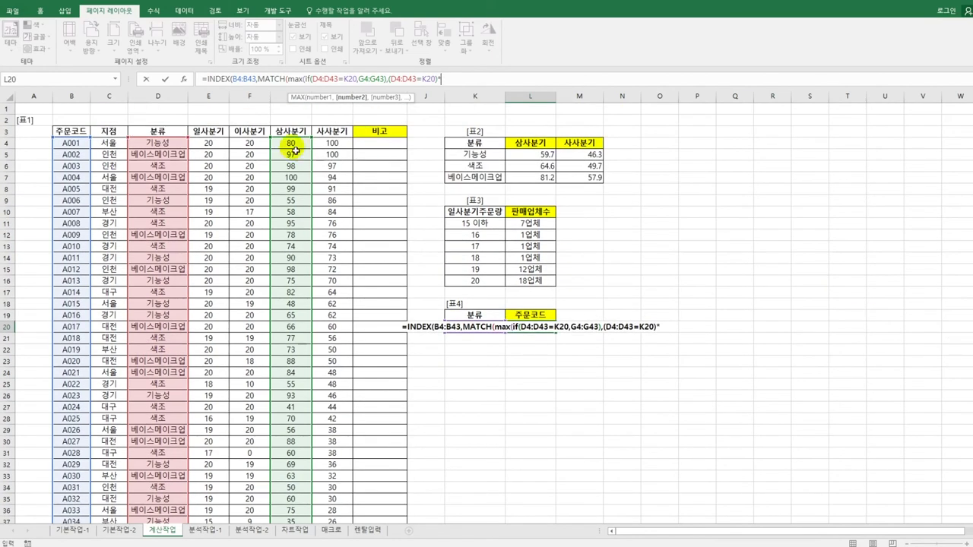
drag(289, 143, 297, 509)
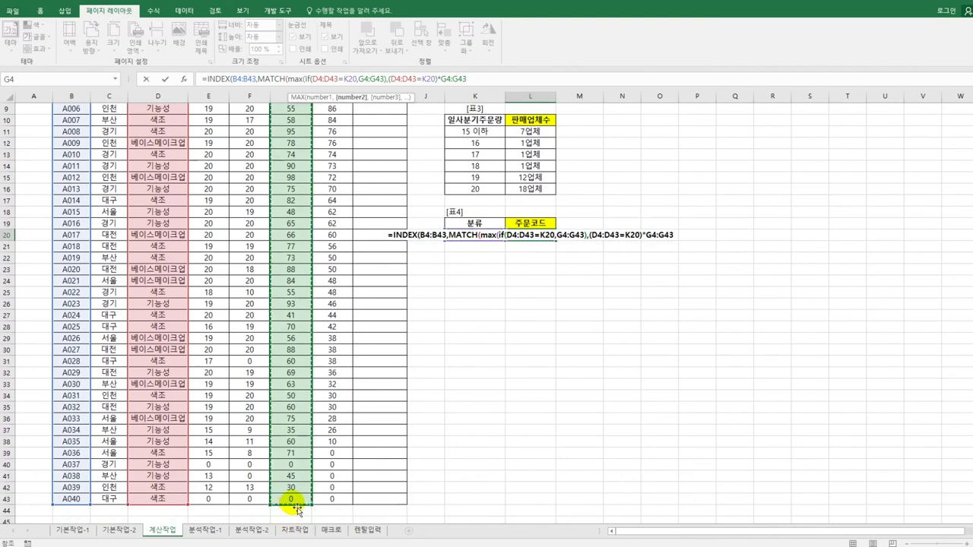
text(,)
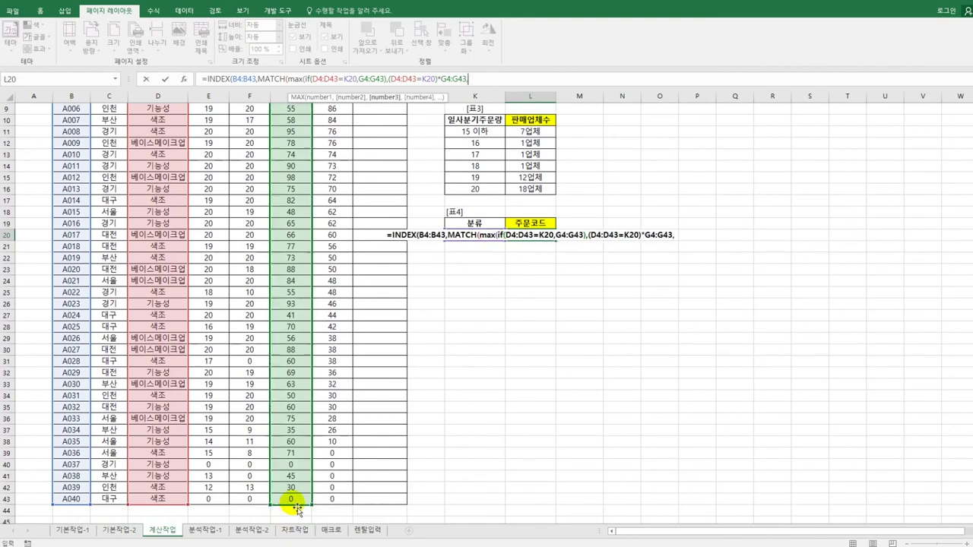
text(0)
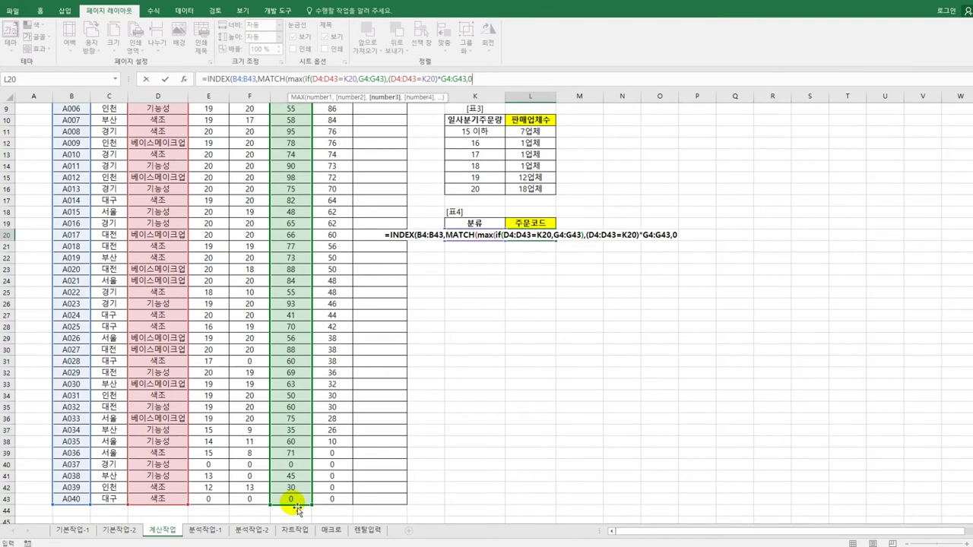
text())
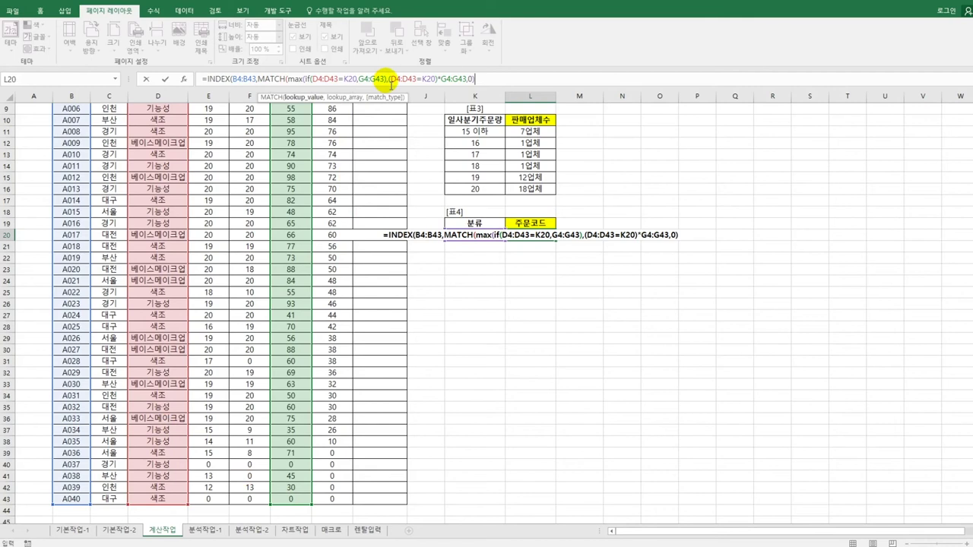
Step: Add the missing closing parenthesis of MAX after G4:G43), close INDEX and enter the L20 formula as an array formula
click(387, 79)
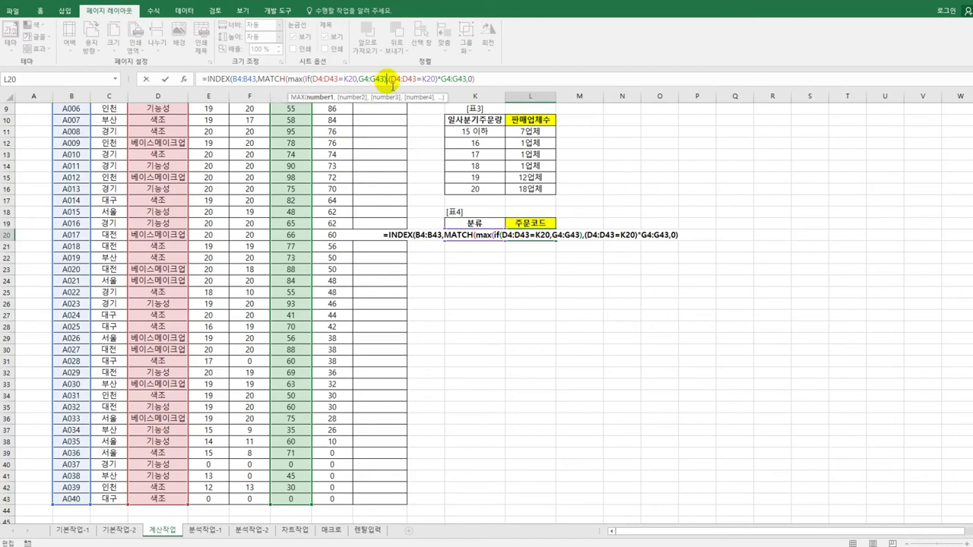
text())
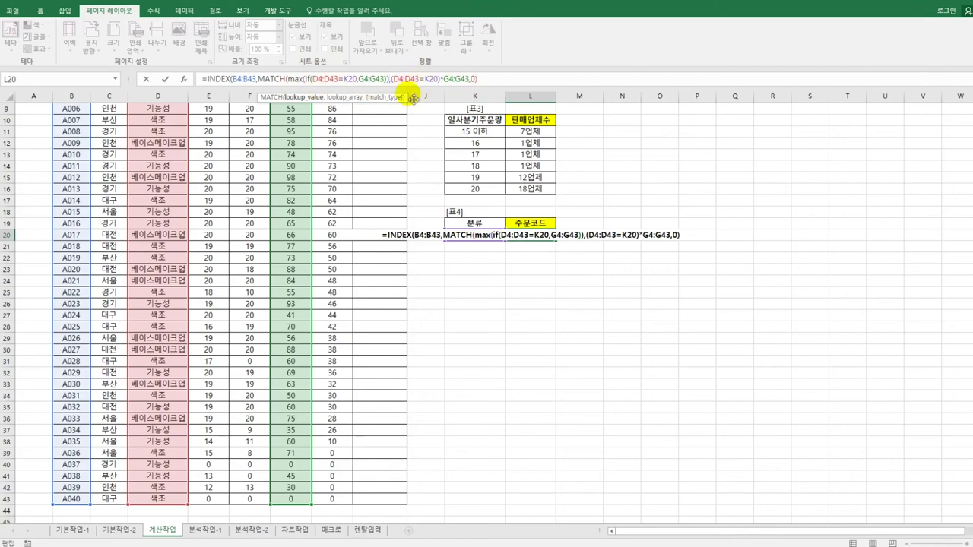
click(481, 80)
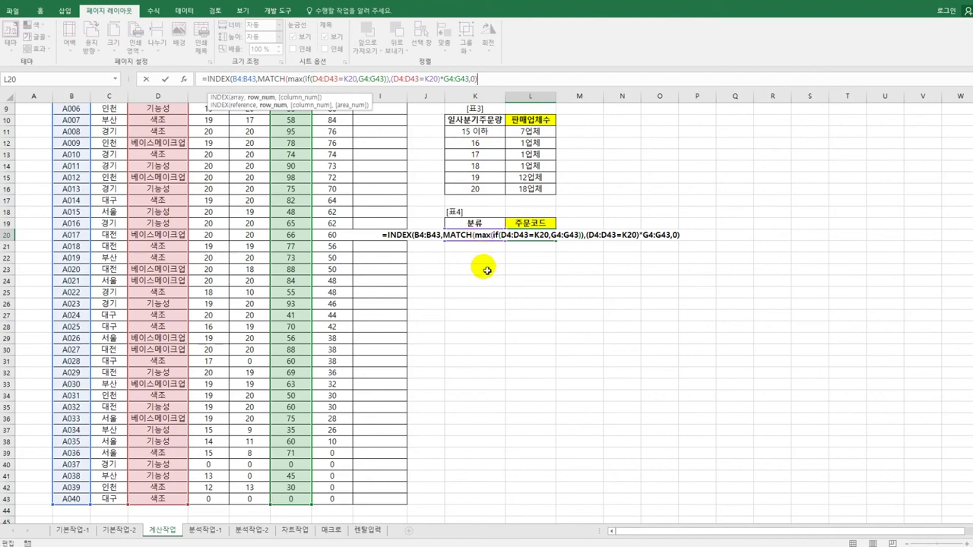
text())
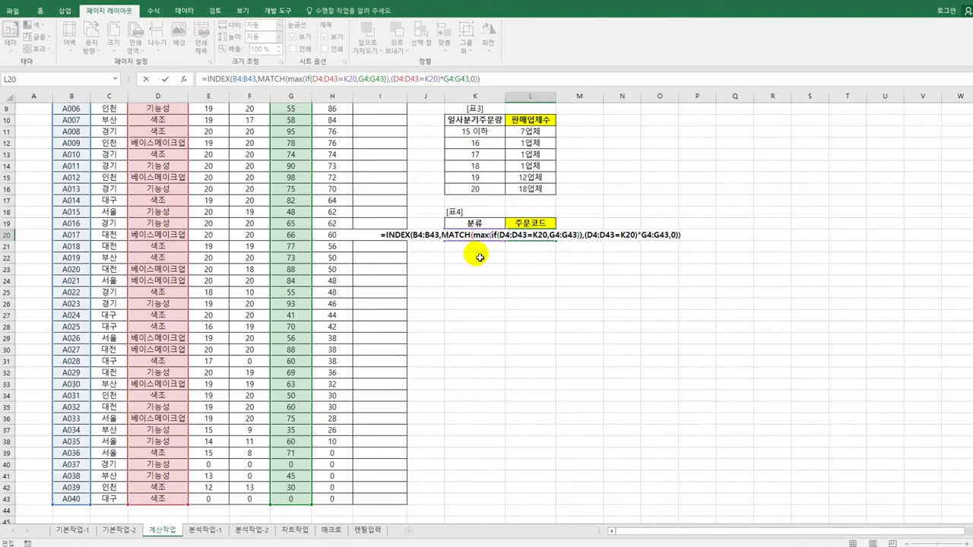
key(ctrl+shift+Return)
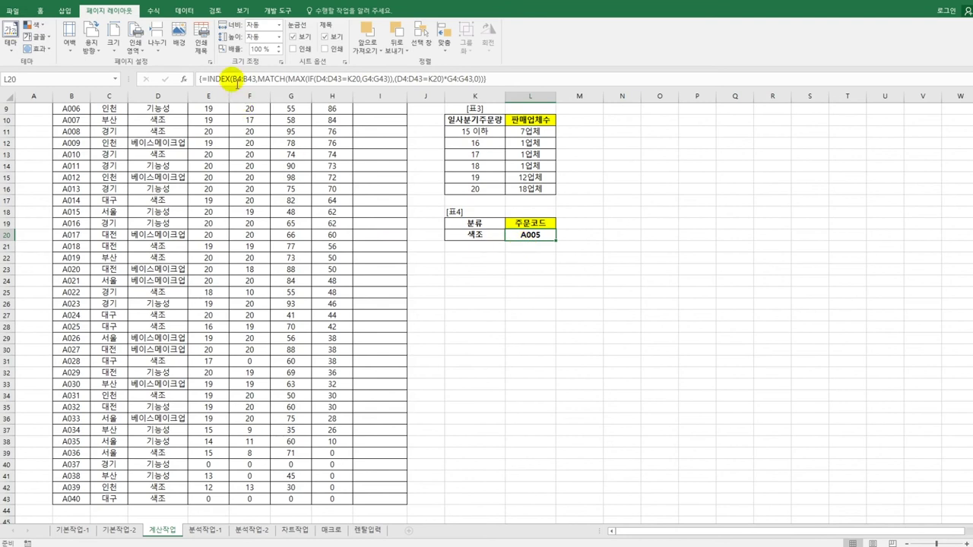
Step: Review the arguments of the L20 formula: the MATCH part, its MAX(IF()) lookup value, lookup array and match type
drag(234, 79, 487, 84)
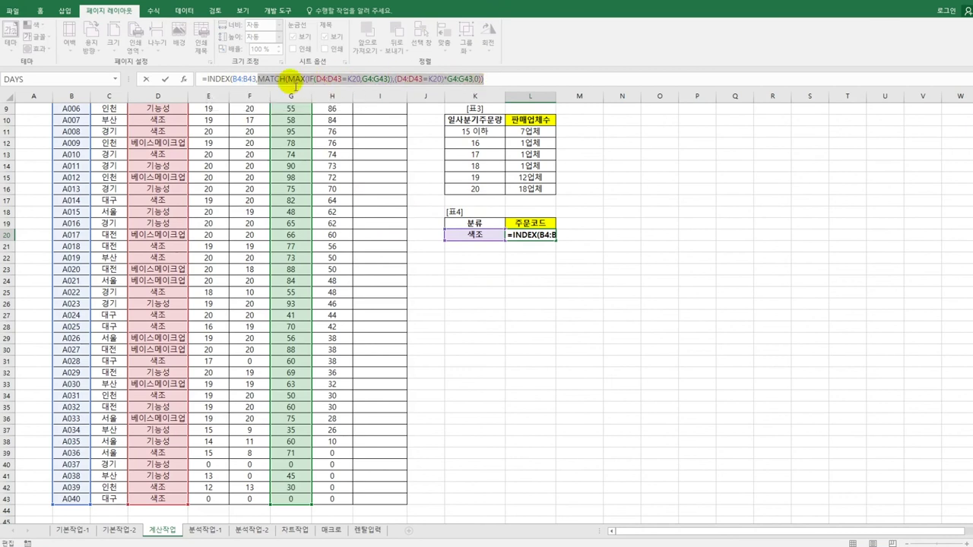
drag(289, 79, 395, 80)
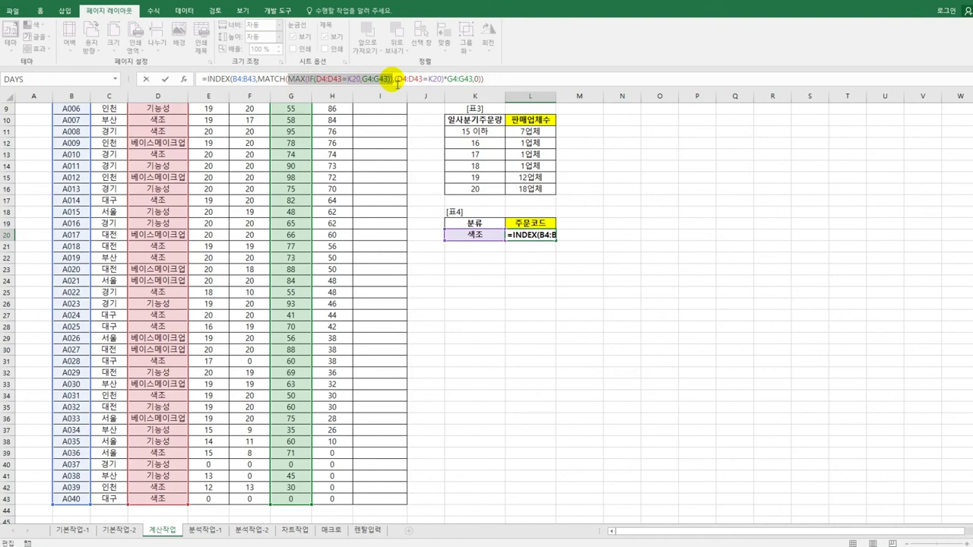
drag(397, 82, 479, 85)
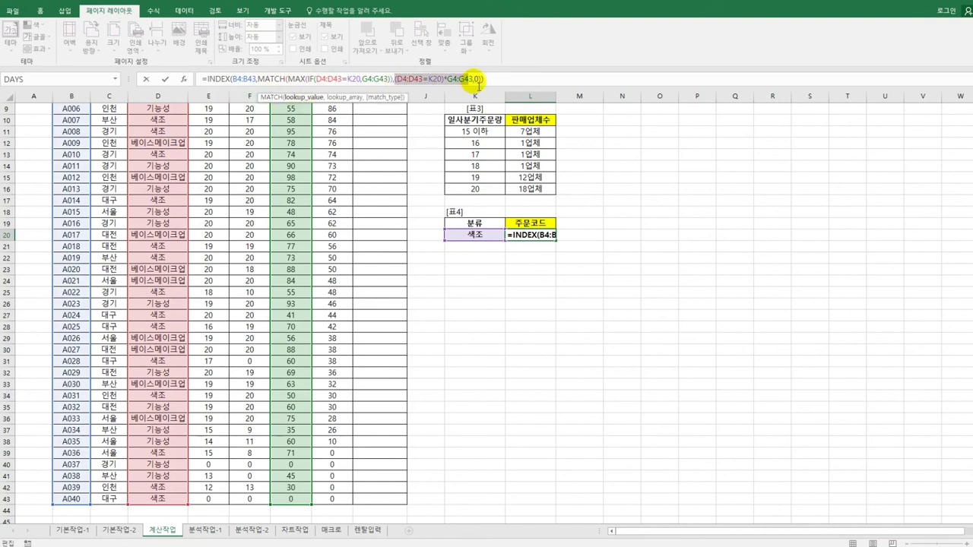
click(479, 83)
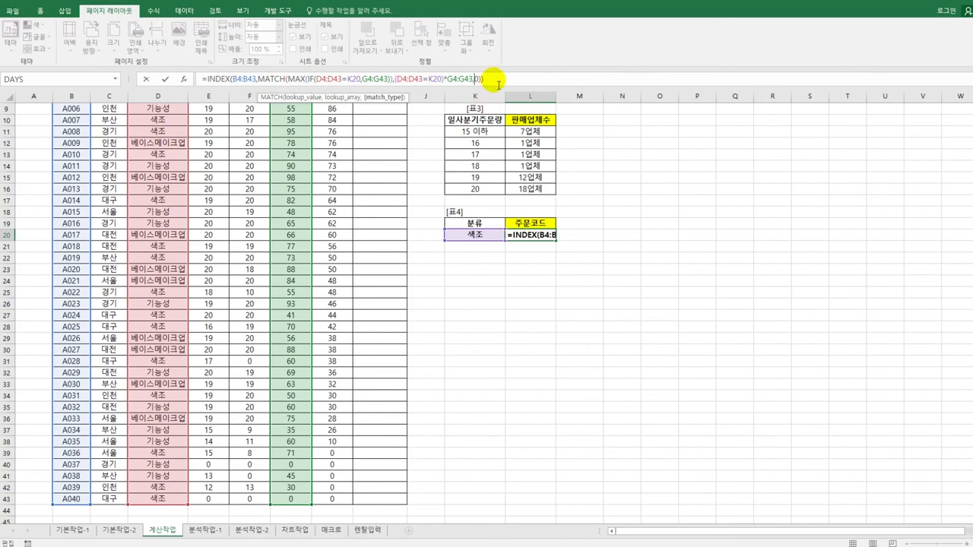
click(491, 79)
key(ctrl+shift+Return)
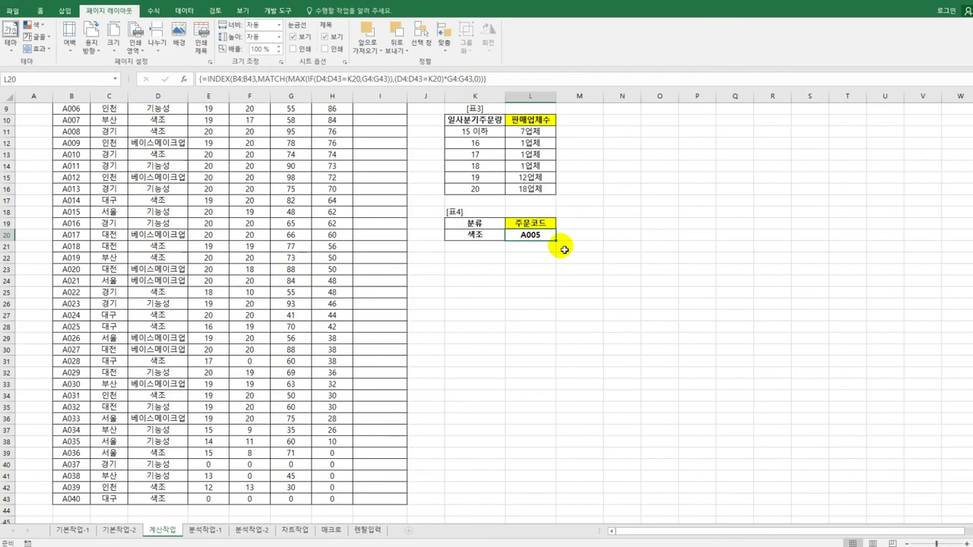
Step: Switch to the Visual Basic editor and insert a new standard module into the workbook's project
scroll(565, 250, up, 3)
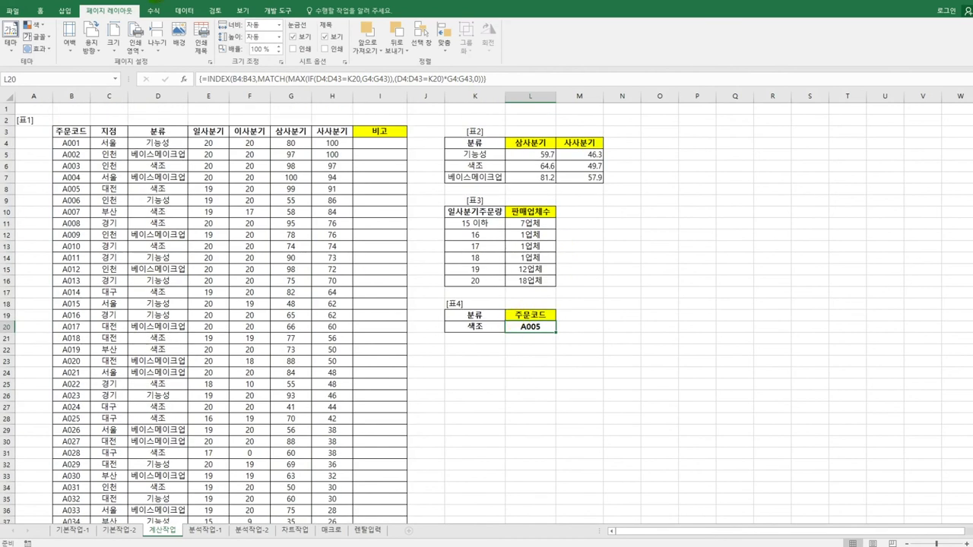
click(273, 10)
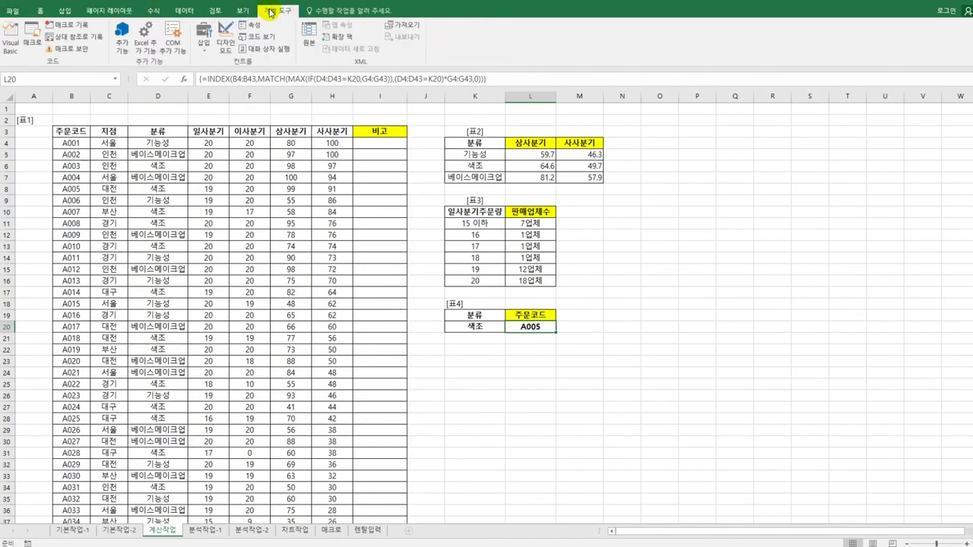
click(9, 38)
click(505, 53)
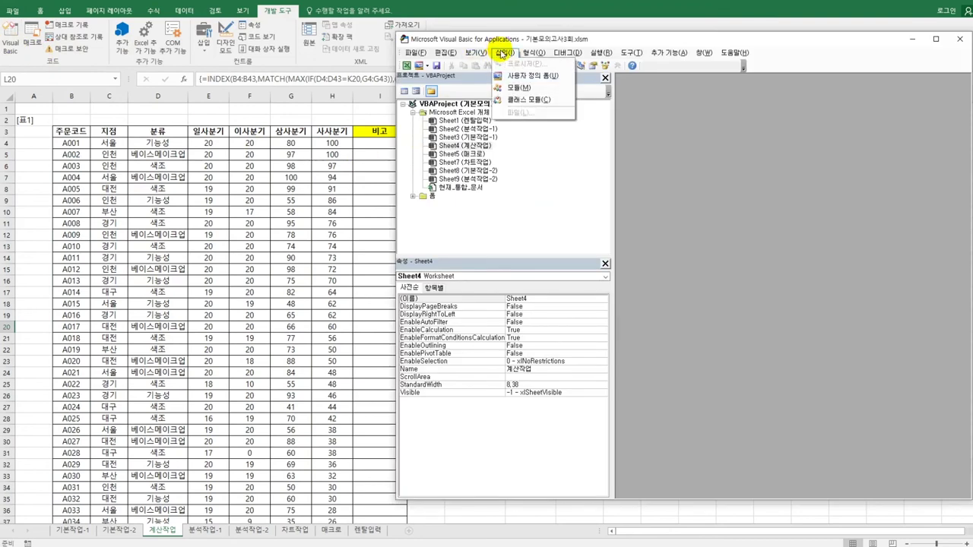
click(520, 97)
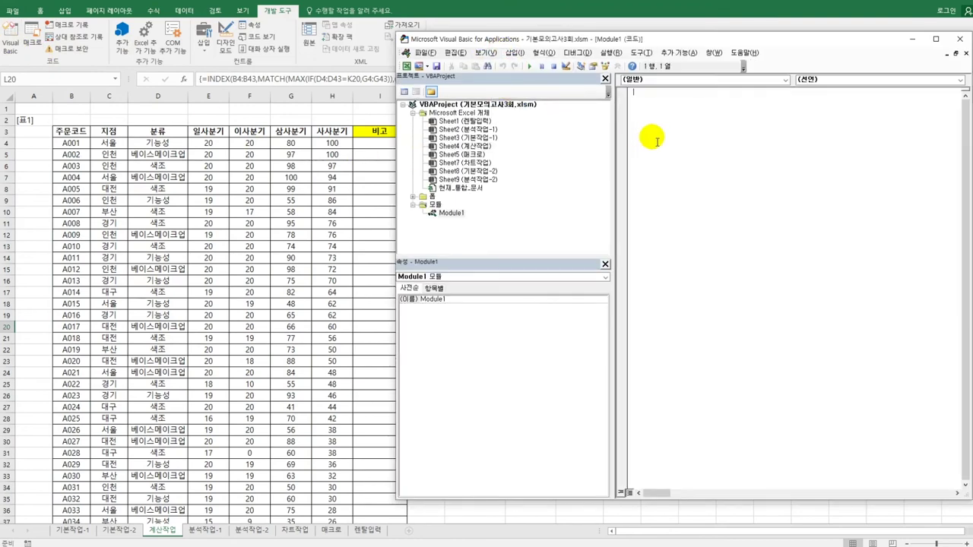
Step: Declare the public function fn비고 with the arguments 일사분기, 이사분기, 삼사분기 and 사사분기 in the new module
text(public f)
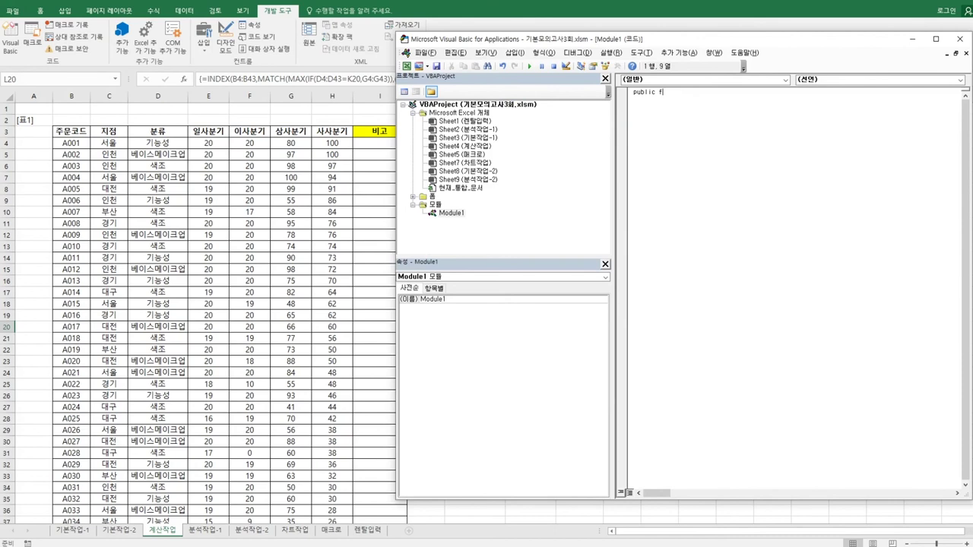
text(unction)
text( fn비고)
text((dl)
text(ftkqnsrl,)
text( dltkqnsrl, tka)
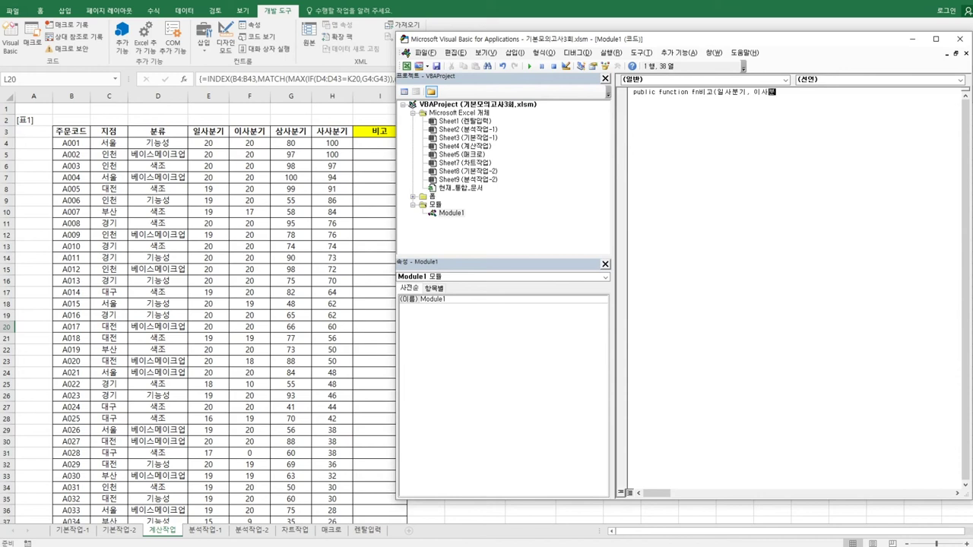
text(tkqnsrl, tktkqnsrl))
key(Return)
key(Return)
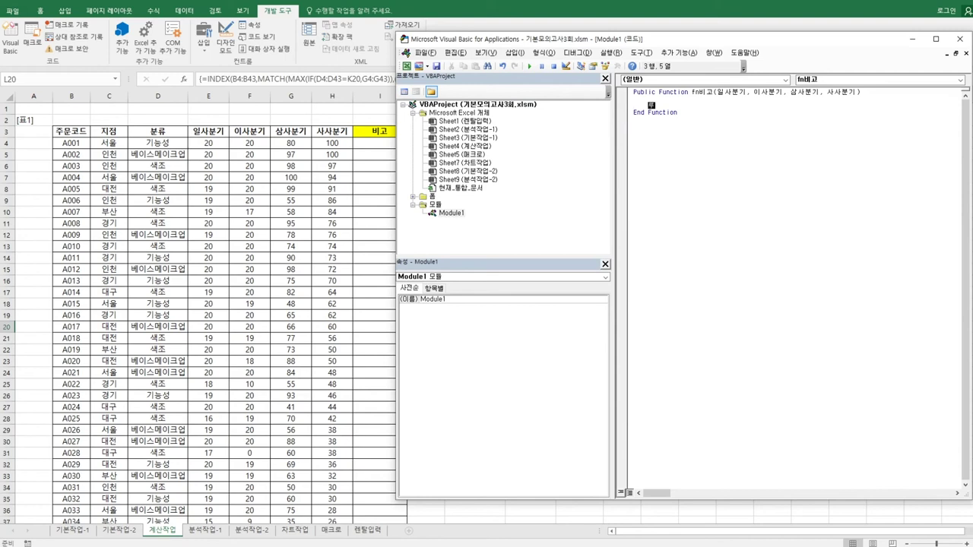
Step: Write the line fn비고 = 일사분기 + 이사분기 + 삼사분기 + 사사분기 in the body of the fn비고 function
text(고)
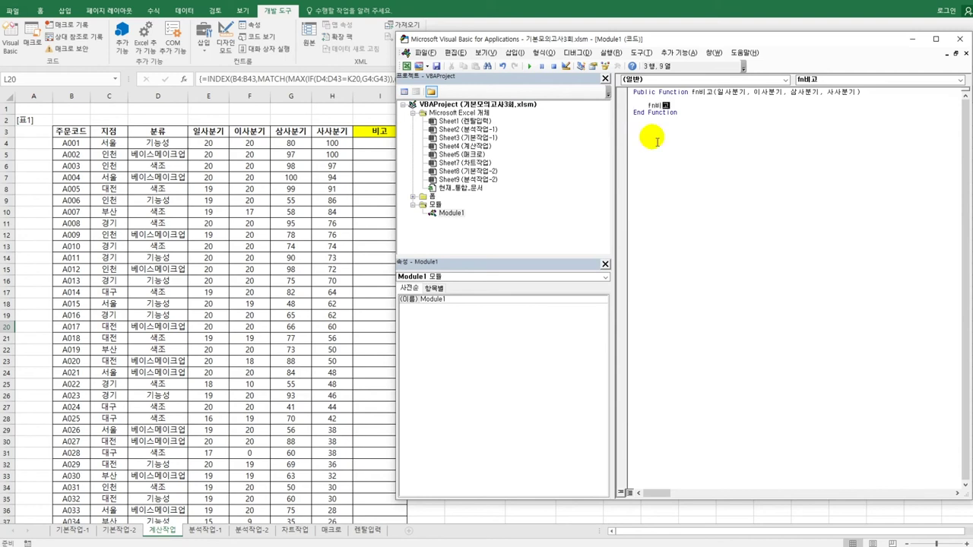
text( = 일사분기)
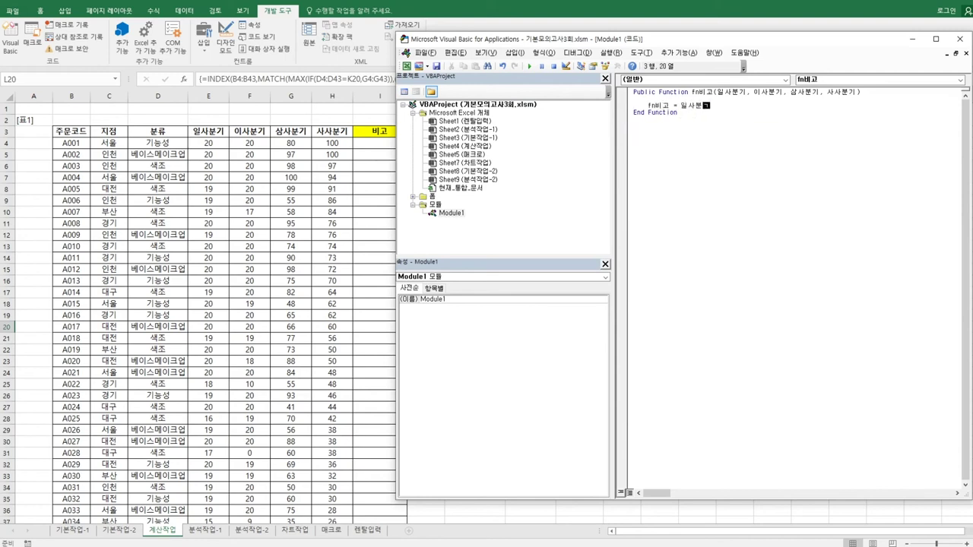
text( + 이사분기 + 삼사분기 + 사부)
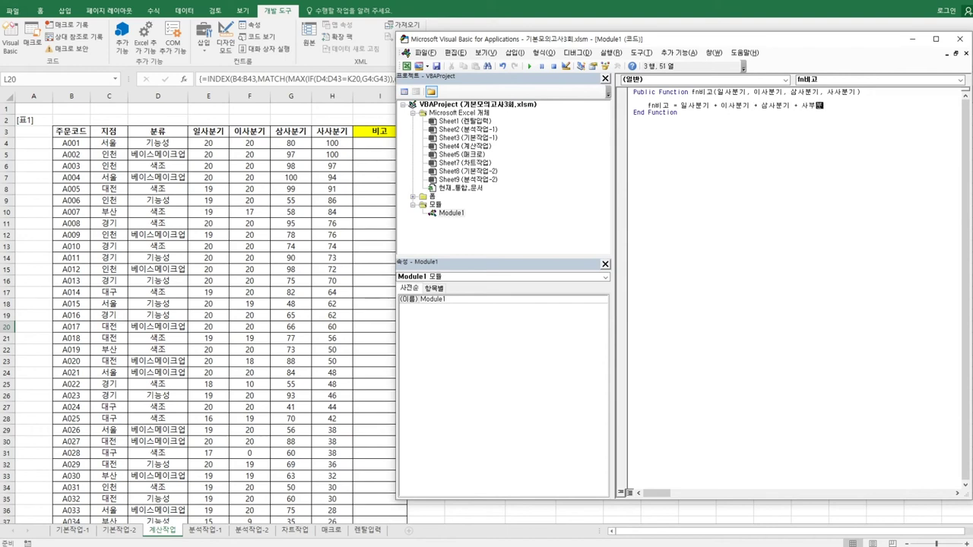
text(사분기)
key(Return)
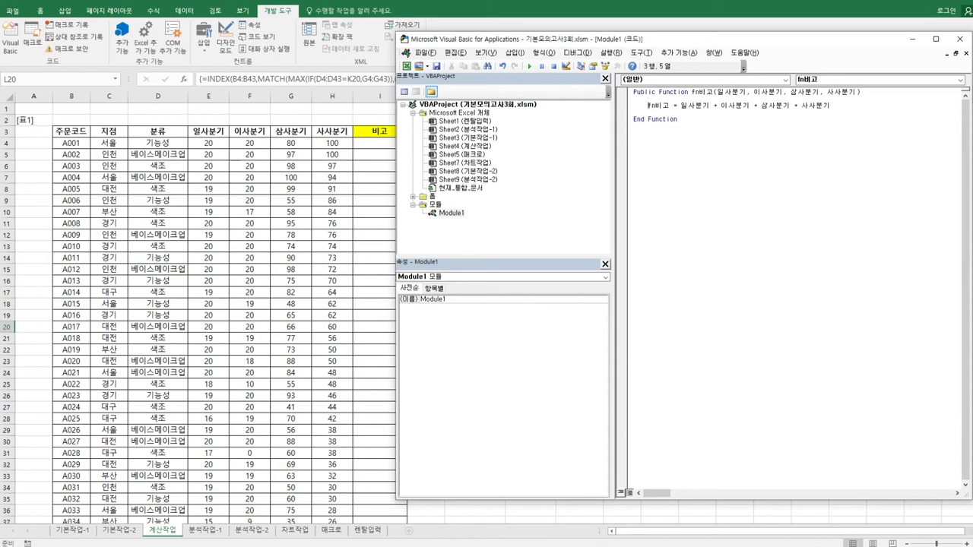
Step: Replace the assignment part of the sum line to make the condition If (일사분기 + 이사분기 + 삼사분기 + 사사분기) >= 200 Then
key(shift+Right)
key(shift+Right)
key(shift+Right)
key(shift+Right)
key(shift+Right)
key(Delete)
text(ㅑ)
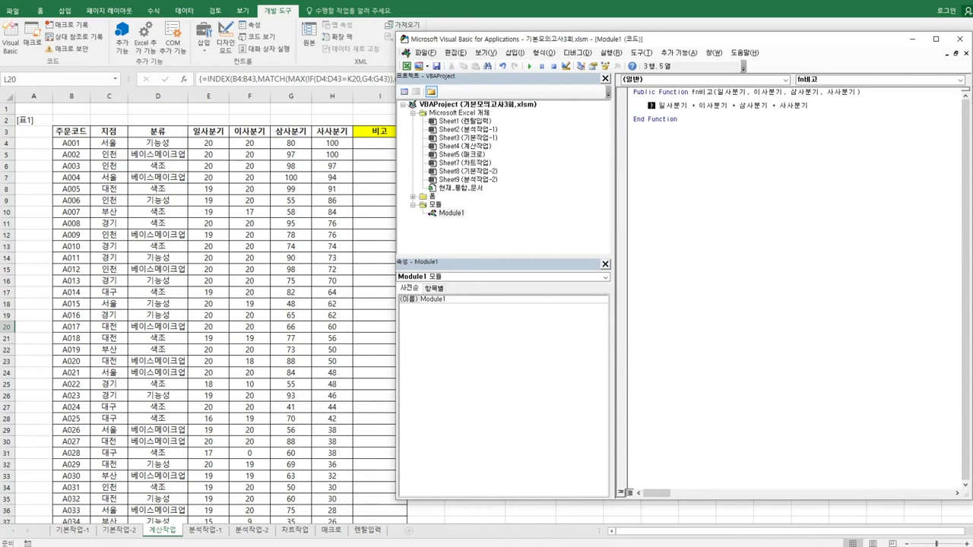
key(BackSpace)
key(Hangul)
text(if()
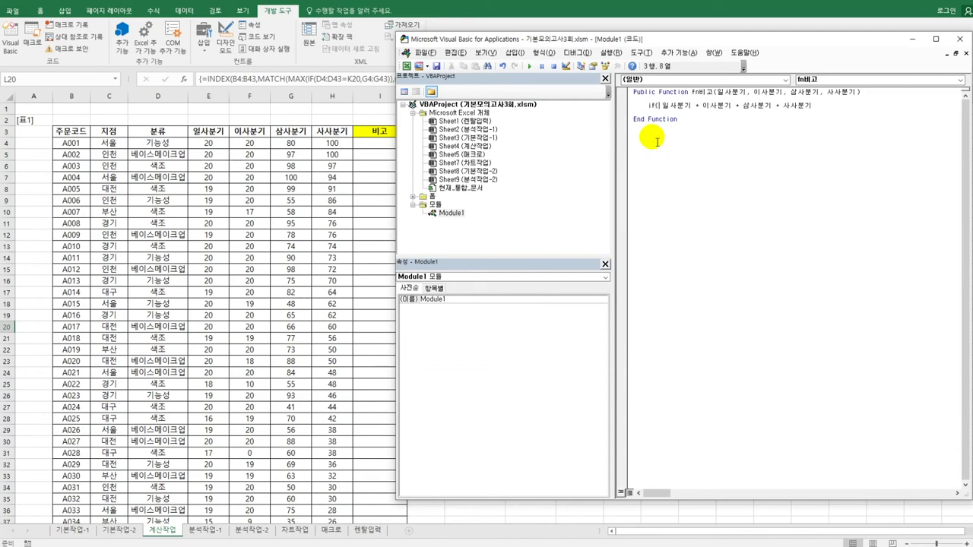
key(BackSpace)
text(()
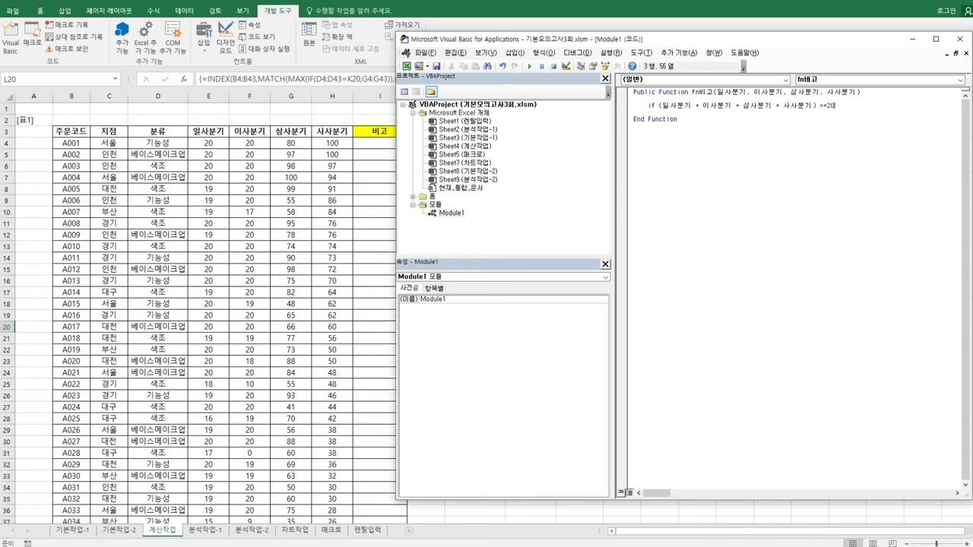
text(소)
key(Return)
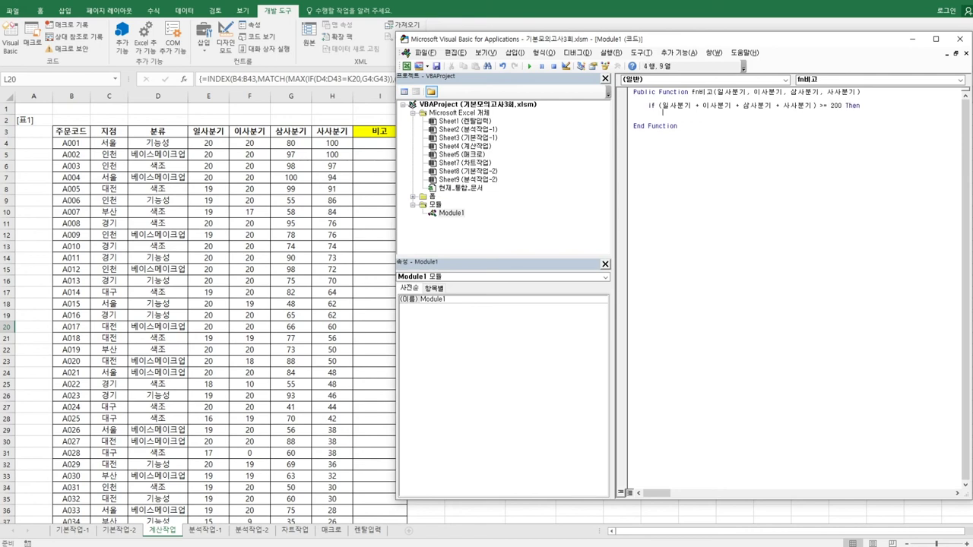
Step: Add the indented Then-branch line fn비고 = "우수업체" under the If condition
key(Tab)
text(fn비고 )
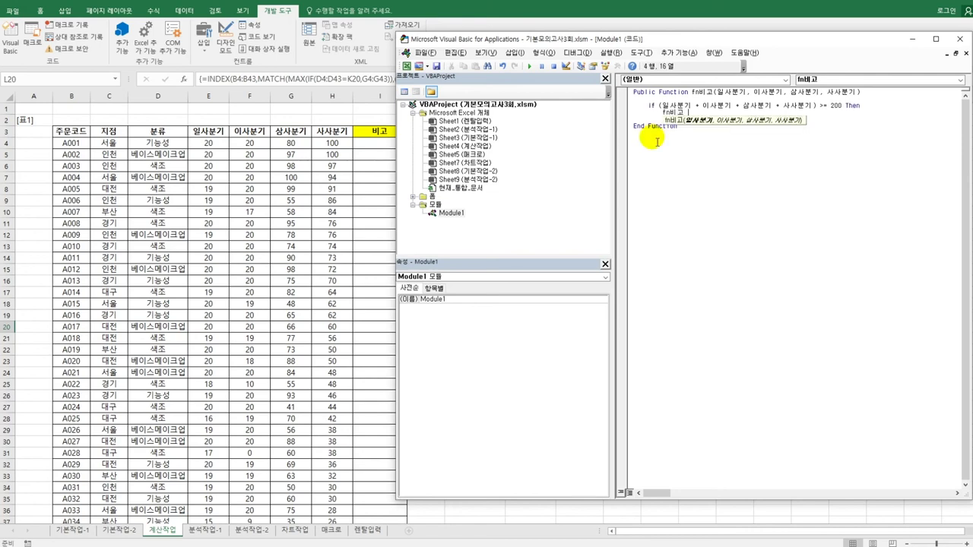
text(= ")
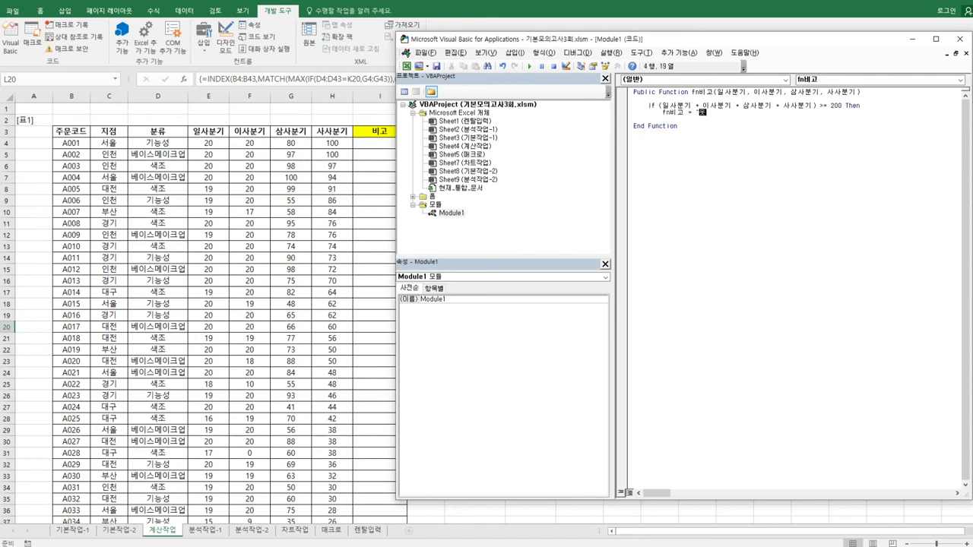
text(우수업체")
key(Return)
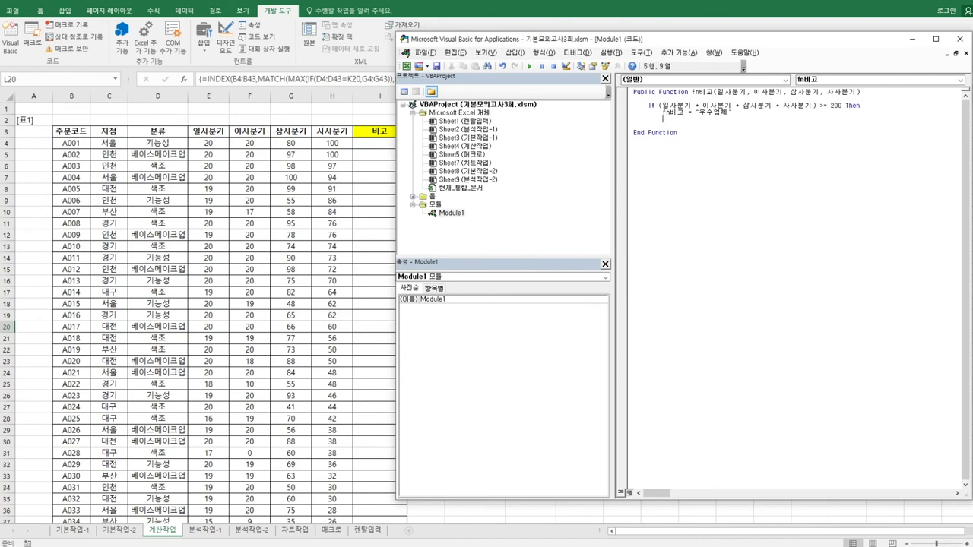
Step: Add an Else branch with fn비고 = "", finish the block with End If and close the Visual Basic editor
text(else)
key(Return)
key(BackSpace)
key(Hangul)
text(fn)
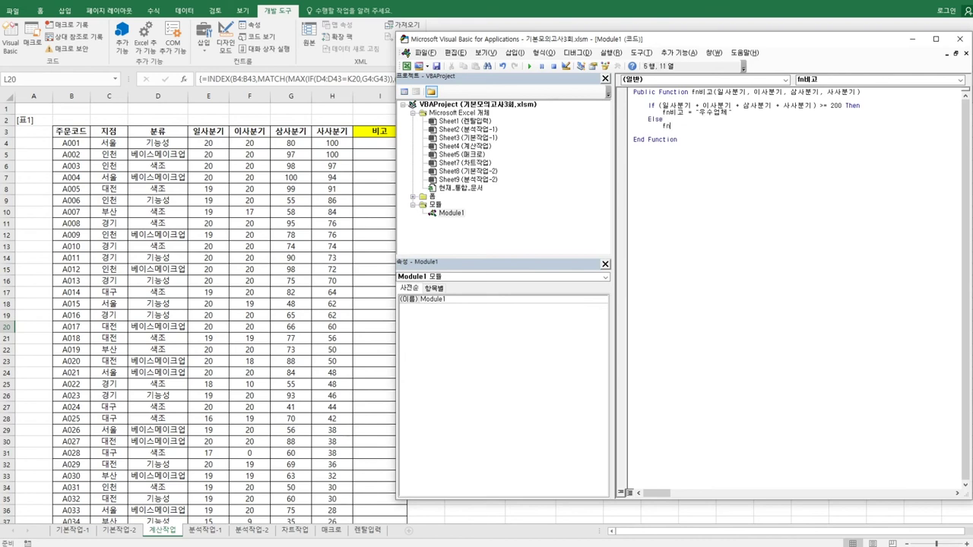
key(Hangul)
text(비고 = "")
key(Return)
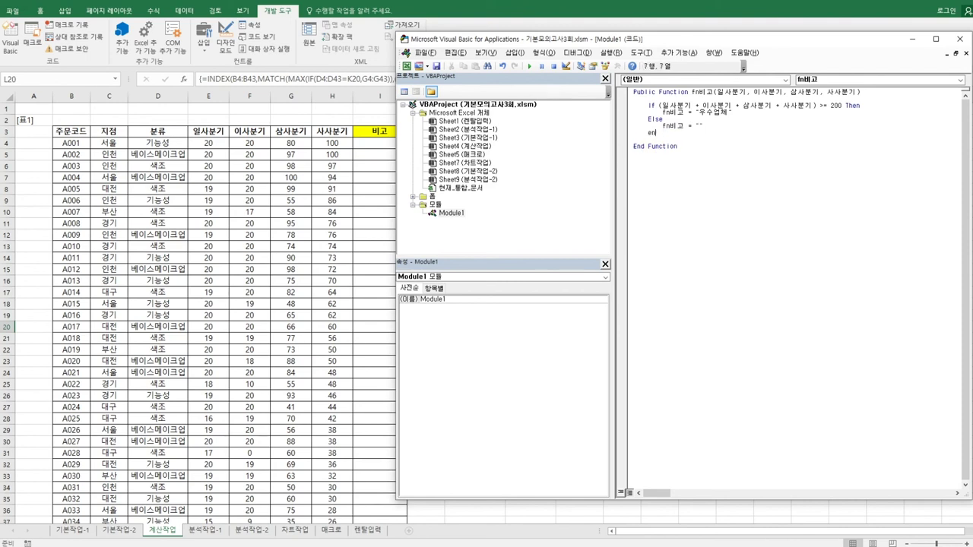
text(end if)
click(958, 39)
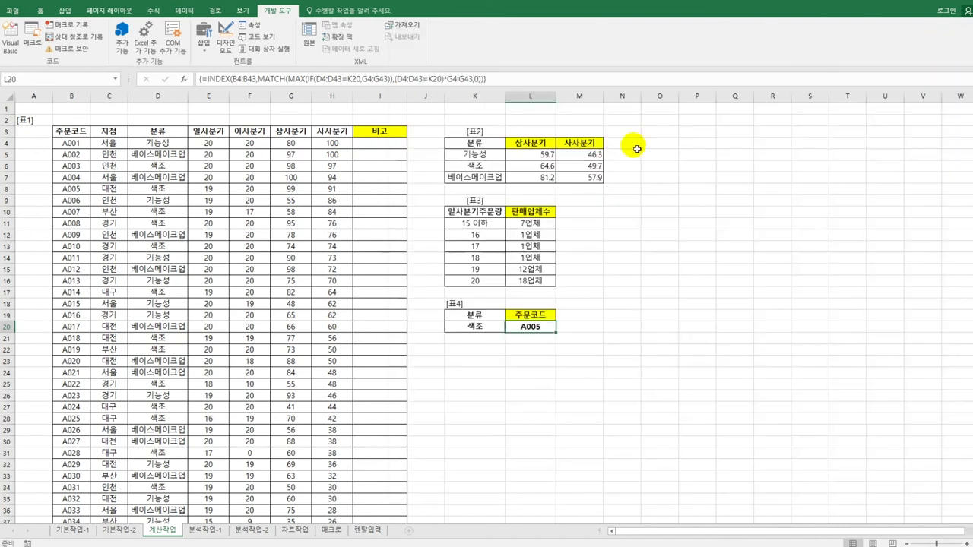
Step: Insert the user-defined function fn비고 in I4 with the arguments E4, F4, G4 and H4
click(384, 148)
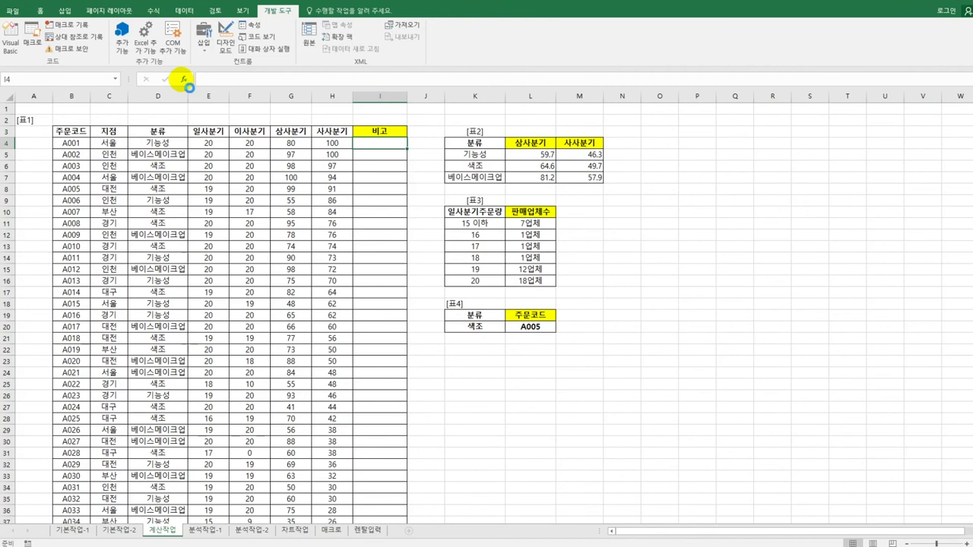
click(184, 79)
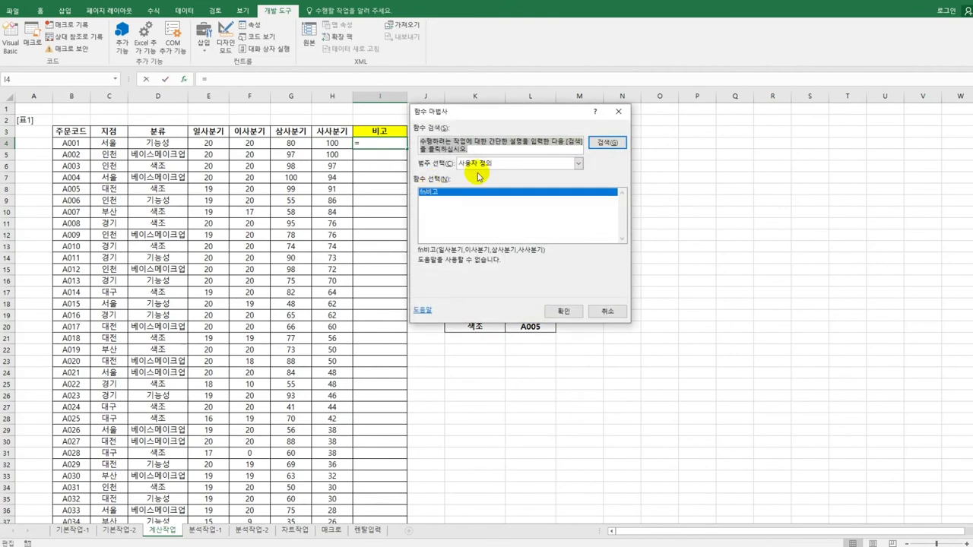
click(563, 311)
click(213, 144)
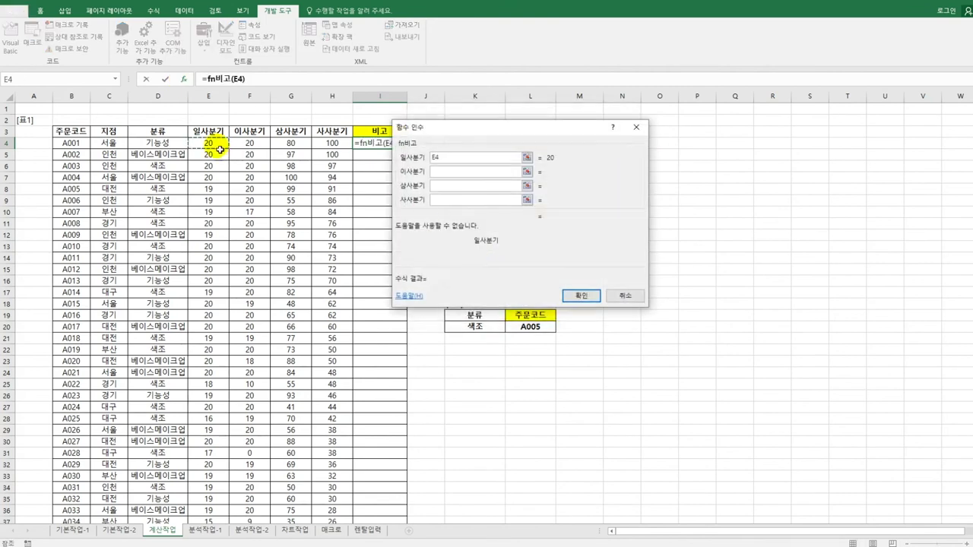
click(250, 143)
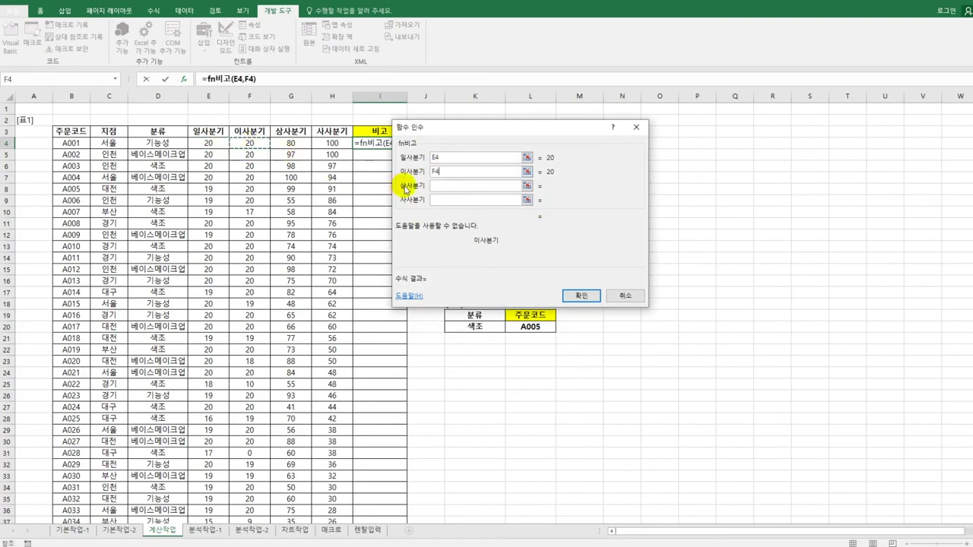
click(442, 186)
click(293, 144)
click(440, 200)
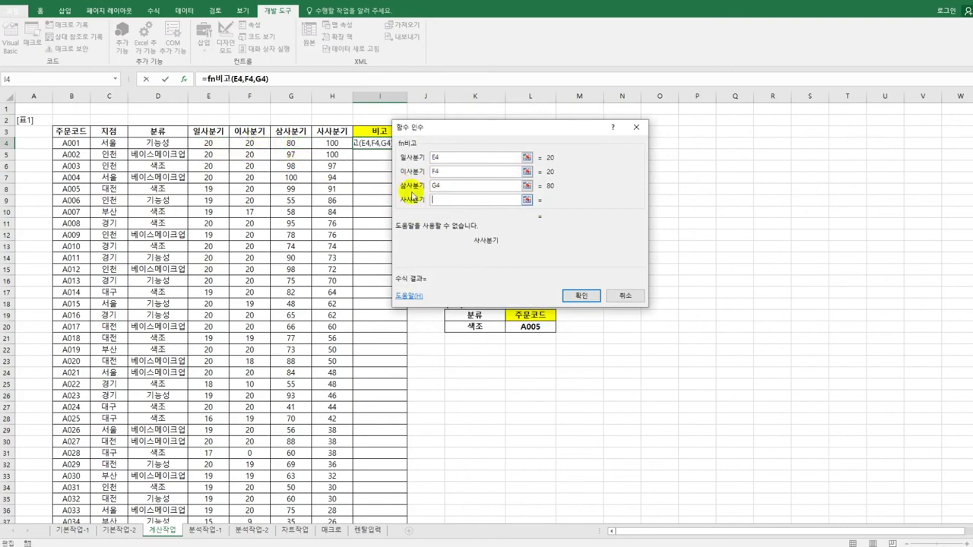
click(335, 147)
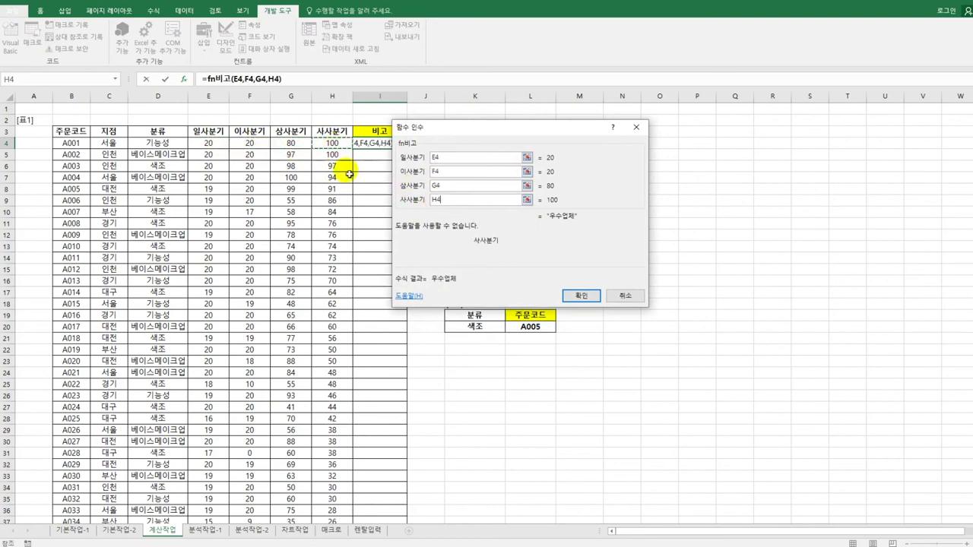
click(586, 296)
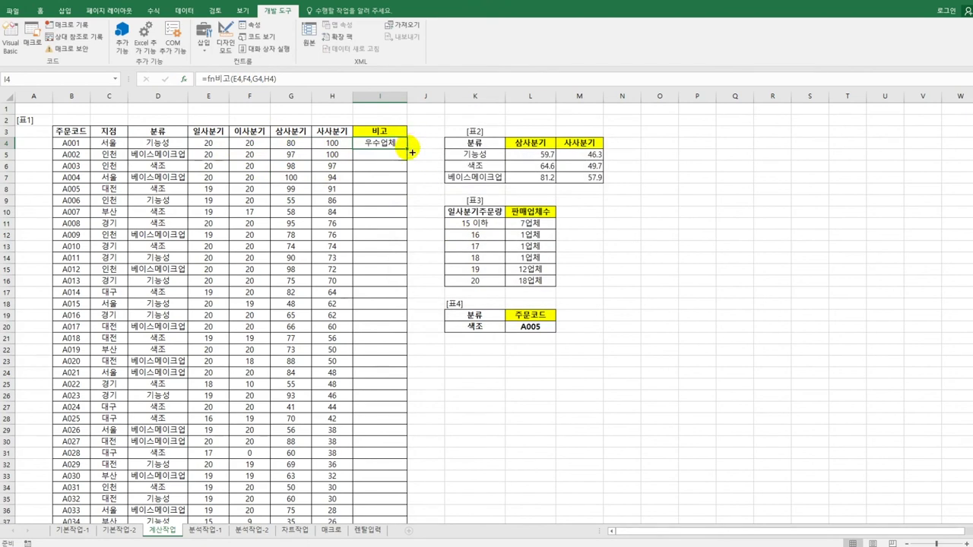
Step: Fill the fn비고 formula from I4 down the 비고 column of [표1] to I43 and check its last rows
double_click(408, 149)
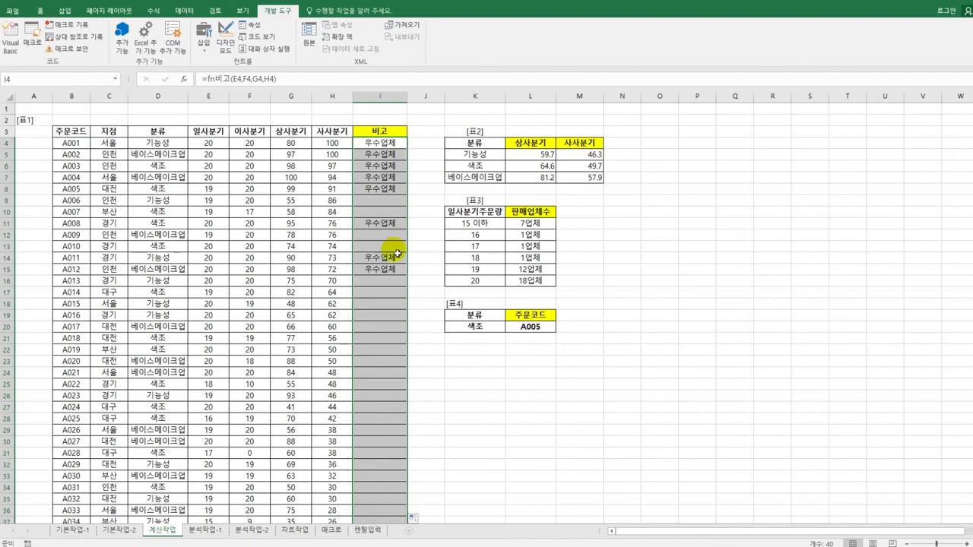
scroll(398, 263, down, 1)
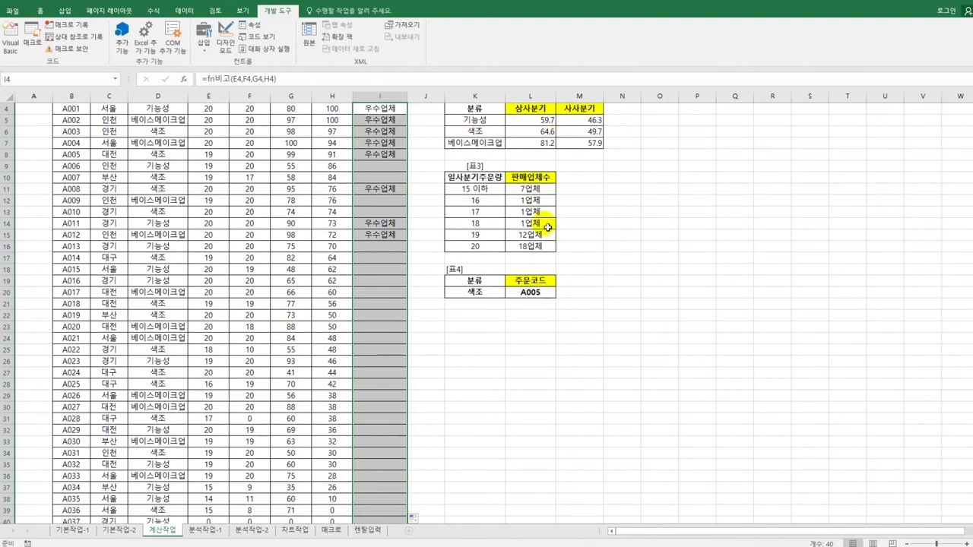
scroll(384, 225, down, 6)
scroll(387, 226, down, 3)
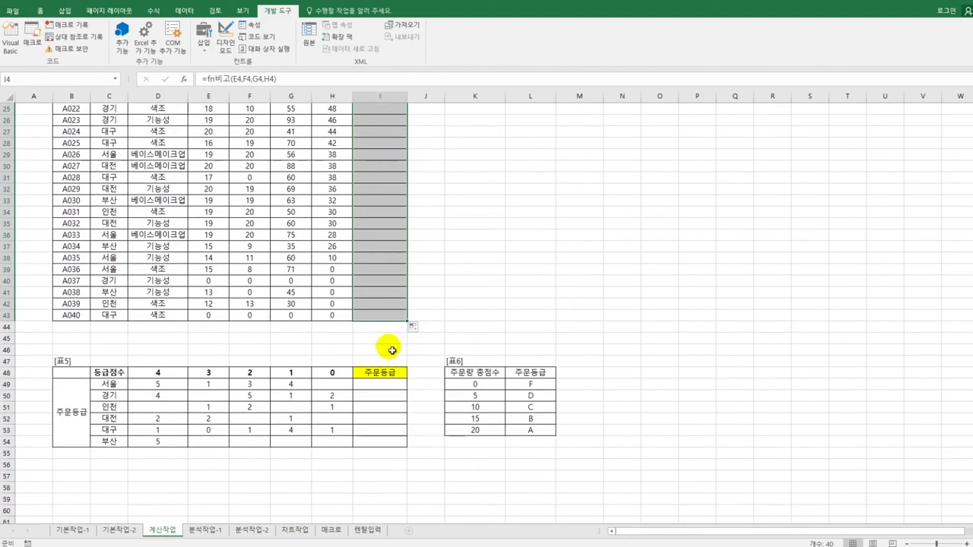
click(386, 317)
Step: Enter =SUMPRODUCT(D49:H49,$D$48:$H$48) in I49 of [표5], with the 등급점수 range as an absolute reference
scroll(428, 380, up, 1)
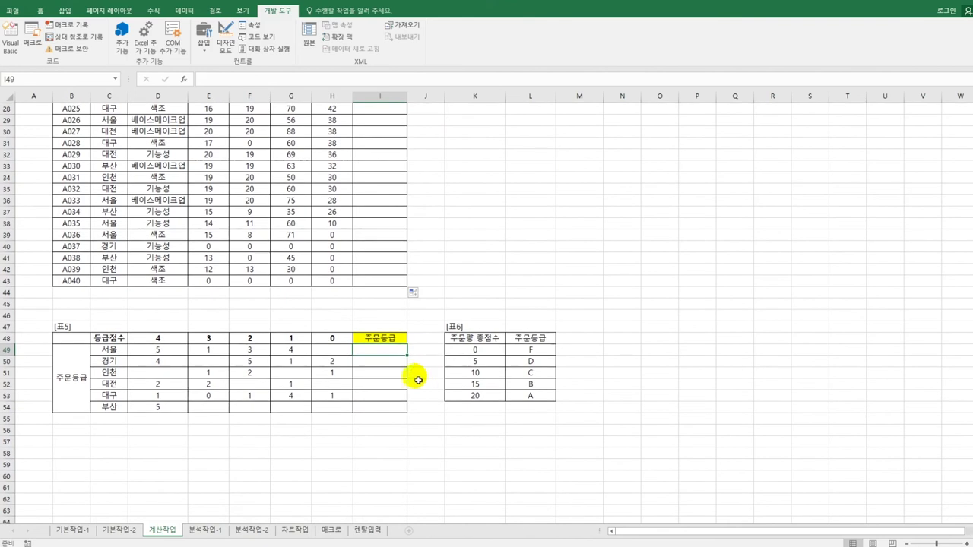
drag(163, 353, 328, 360)
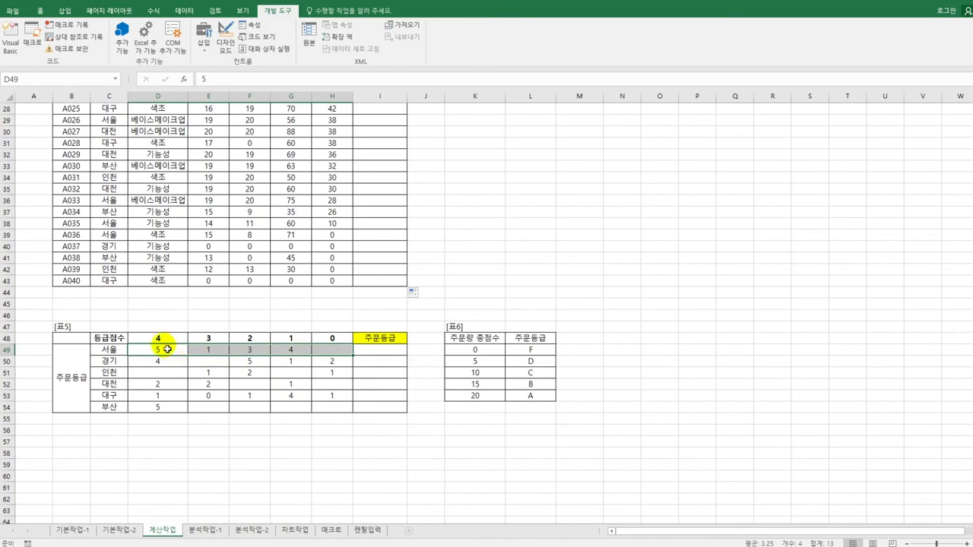
drag(158, 340, 372, 353)
click(375, 352)
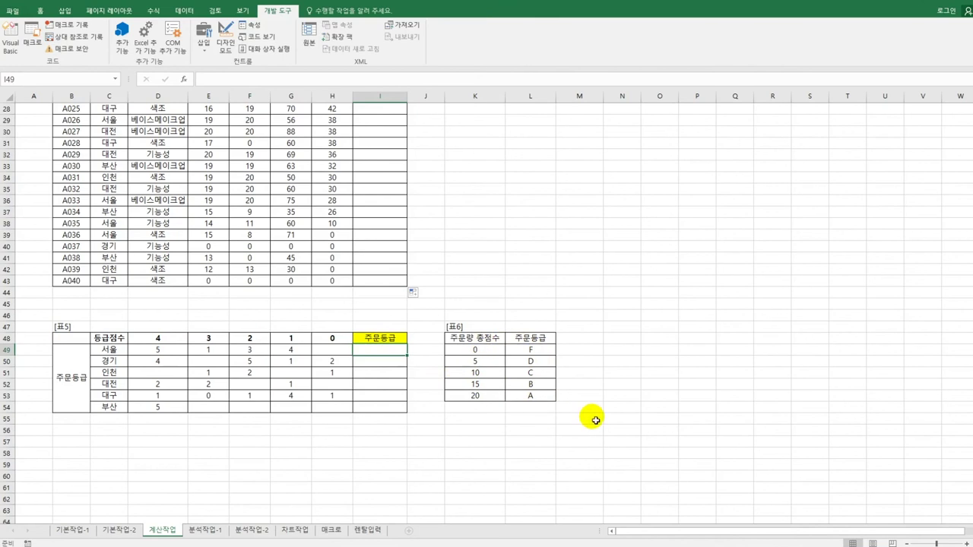
text(=sump)
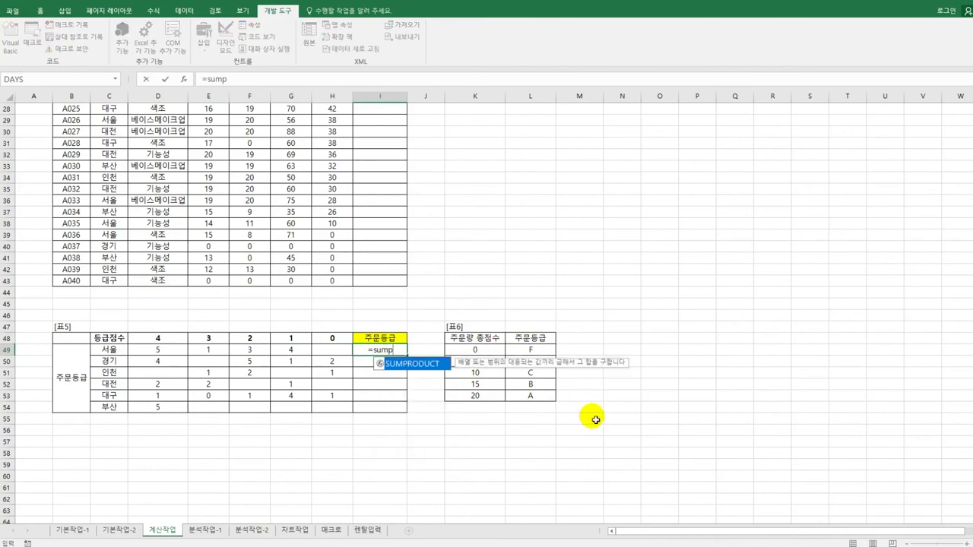
key(Tab)
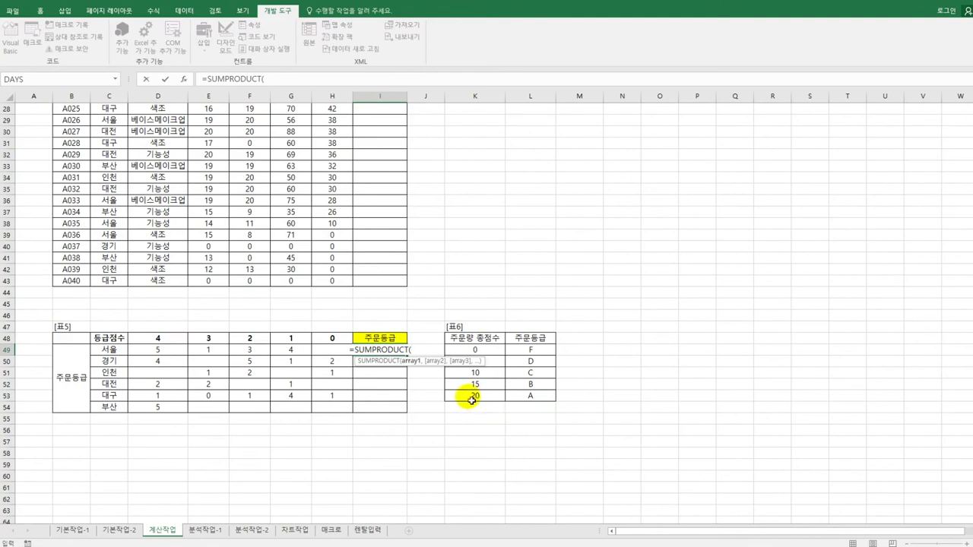
drag(156, 350, 331, 349)
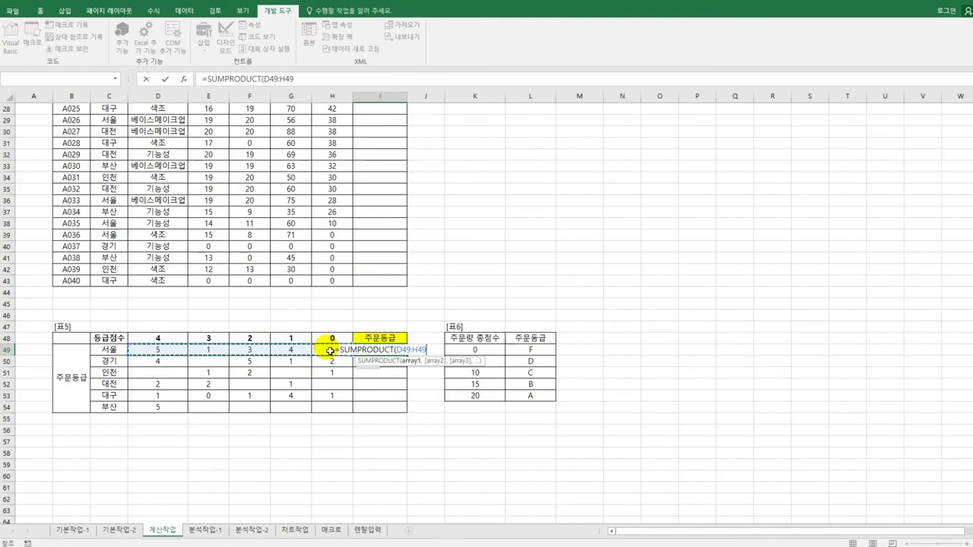
text(,)
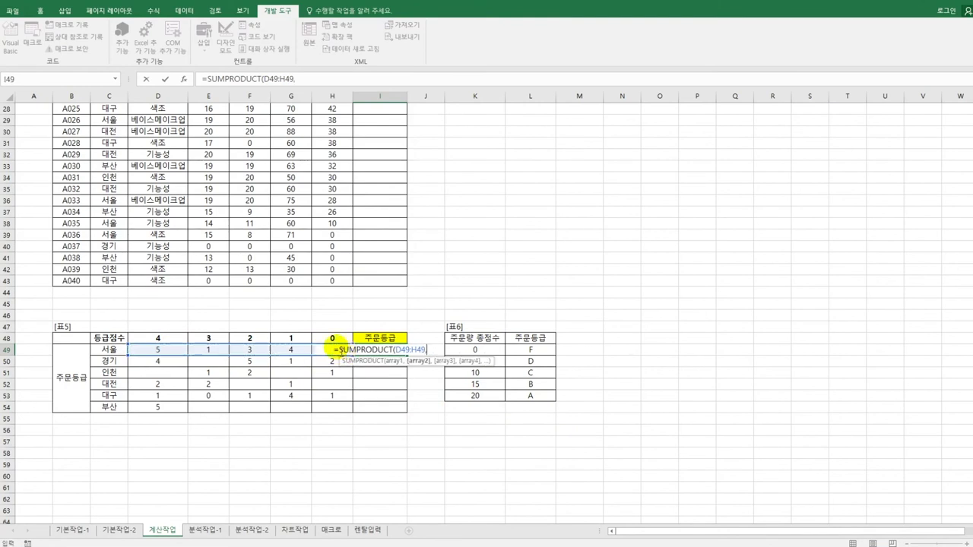
drag(168, 338, 334, 340)
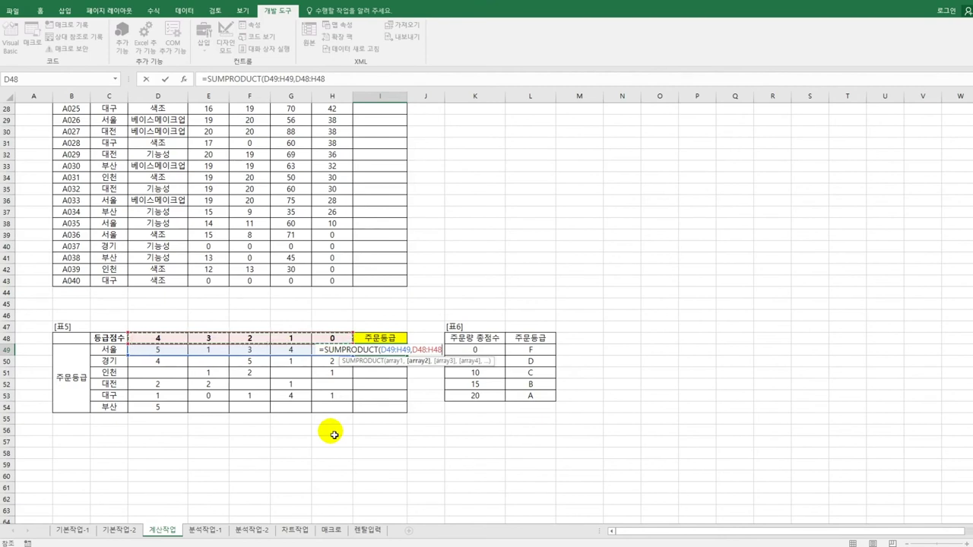
key(F4)
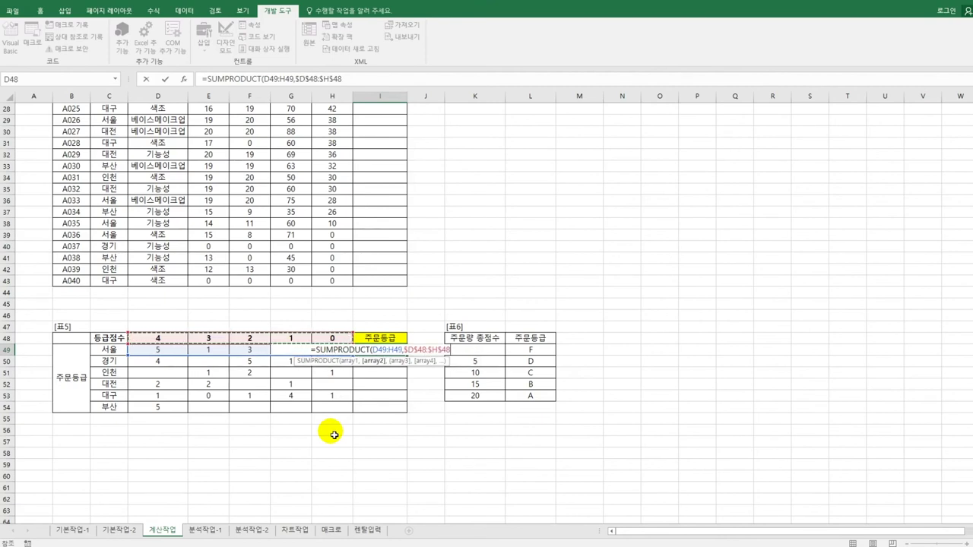
text())
key(Return)
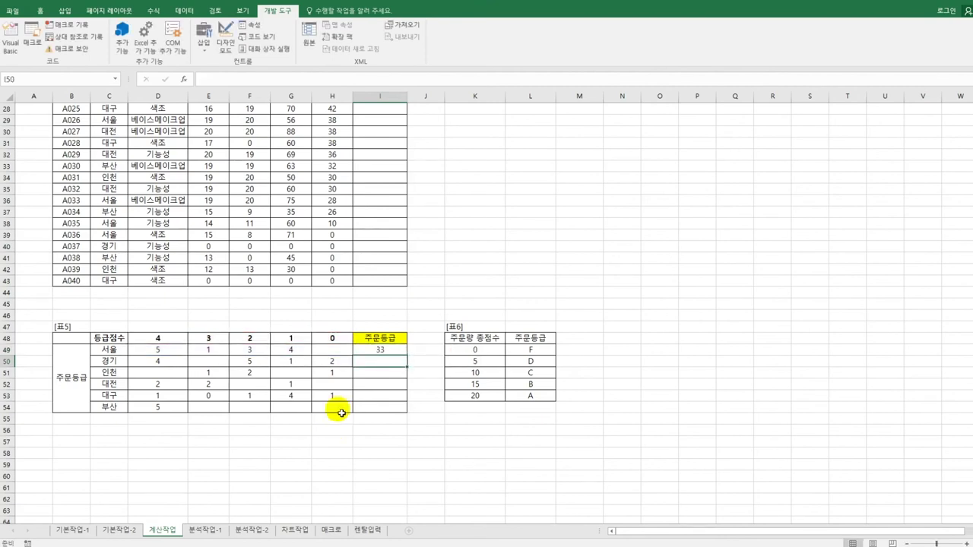
click(386, 350)
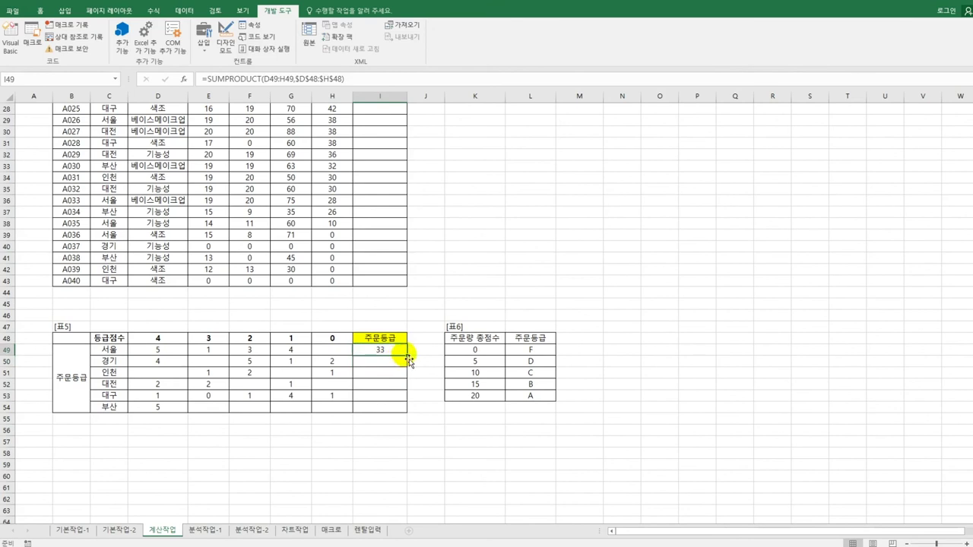
Step: Fill the SUMPRODUCT formula down to I54, and wrap the formula in I49 in VLOOKUP as its lookup value
drag(408, 358, 411, 416)
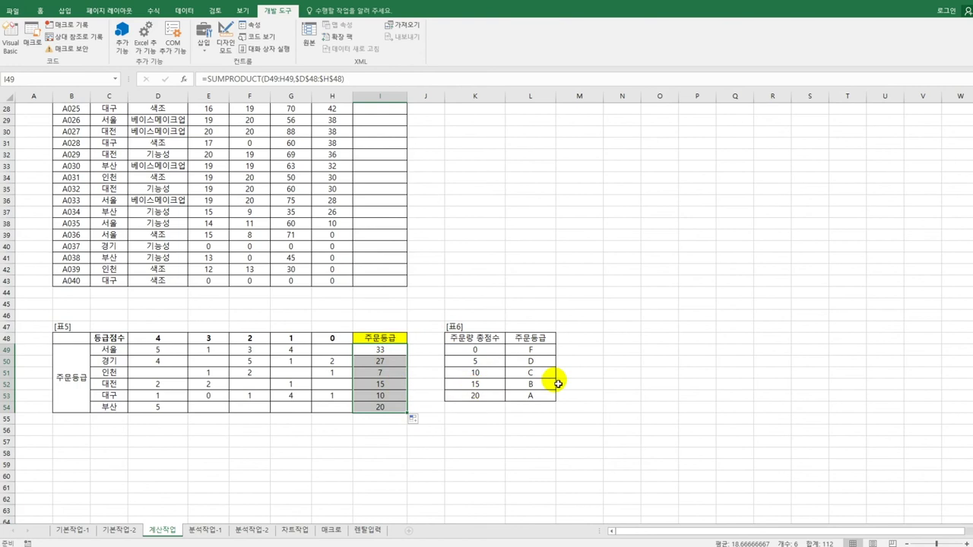
click(375, 352)
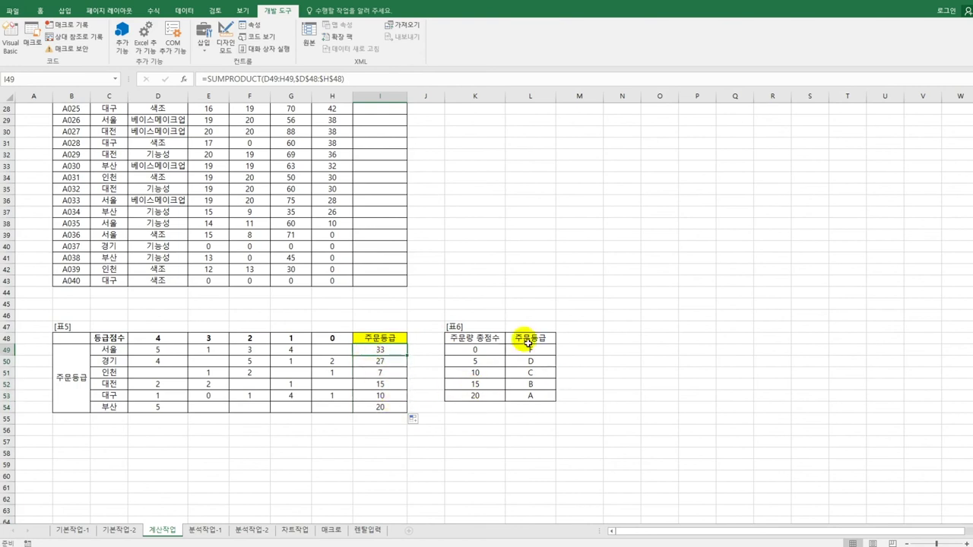
click(206, 79)
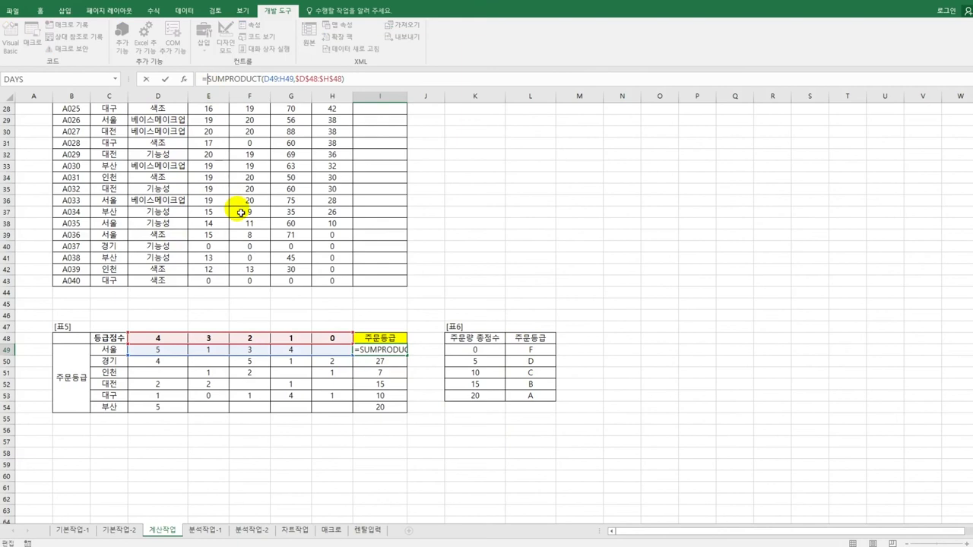
text(VLOOKUP()
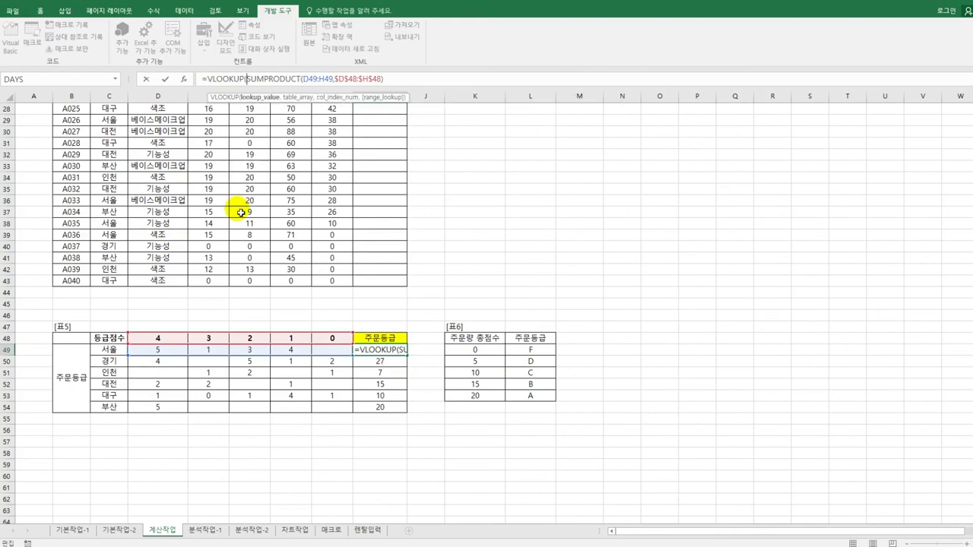
text(,)
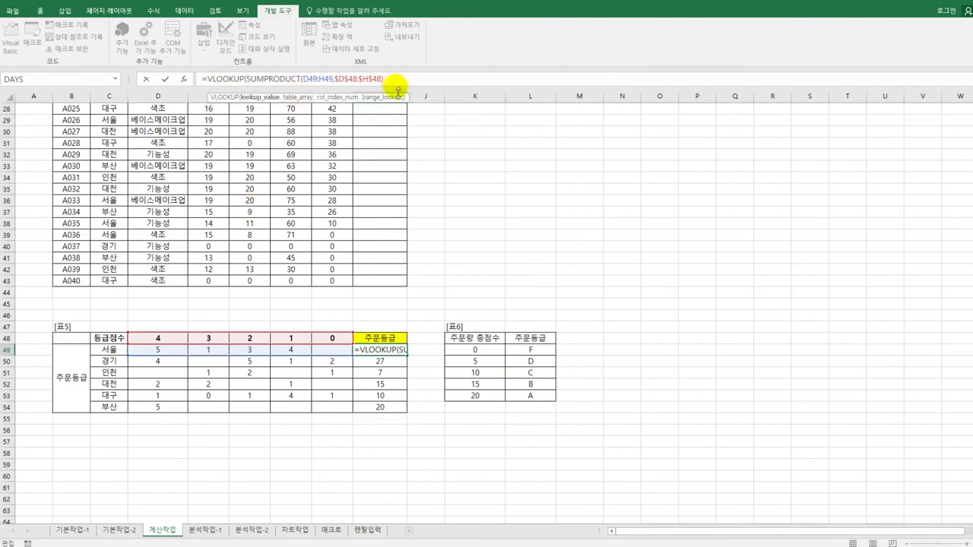
Step: Complete the VLOOKUP in I49 with the [표6] range $K$49:$L$53 as an absolute reference and column index 2
drag(477, 352, 517, 400)
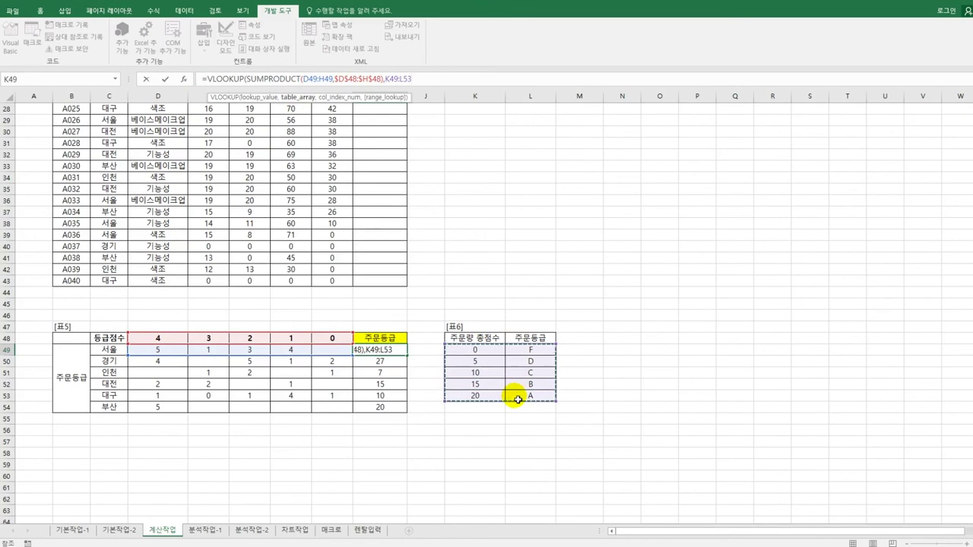
key(F4)
text(,)
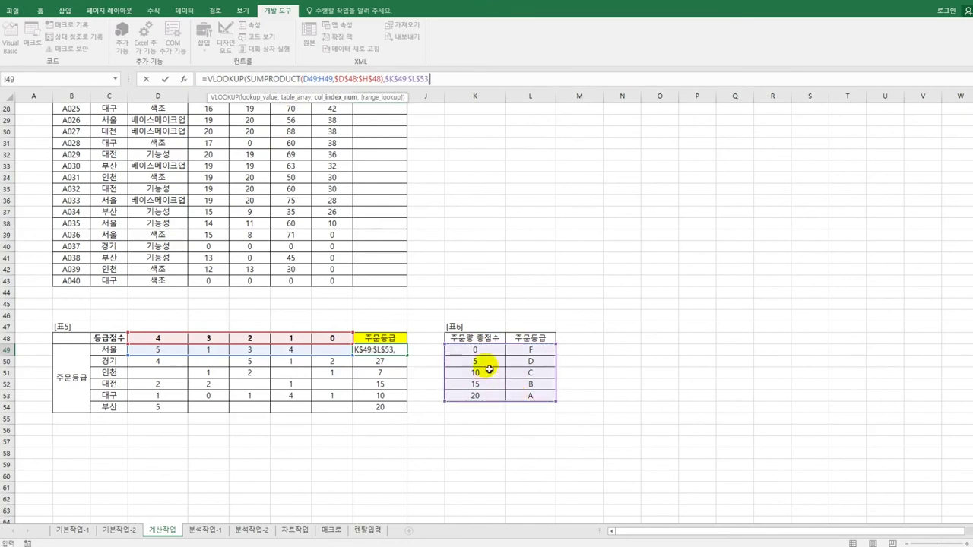
text(2)
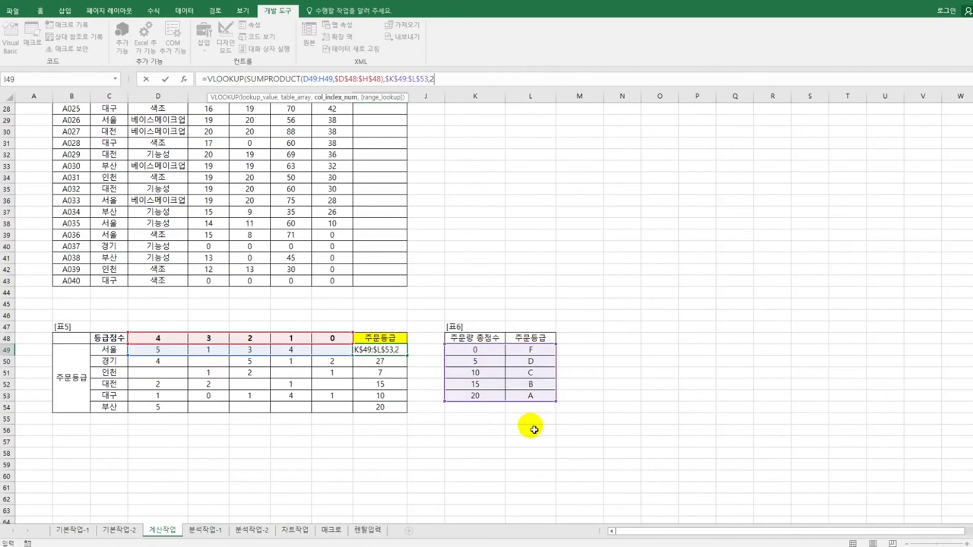
text())
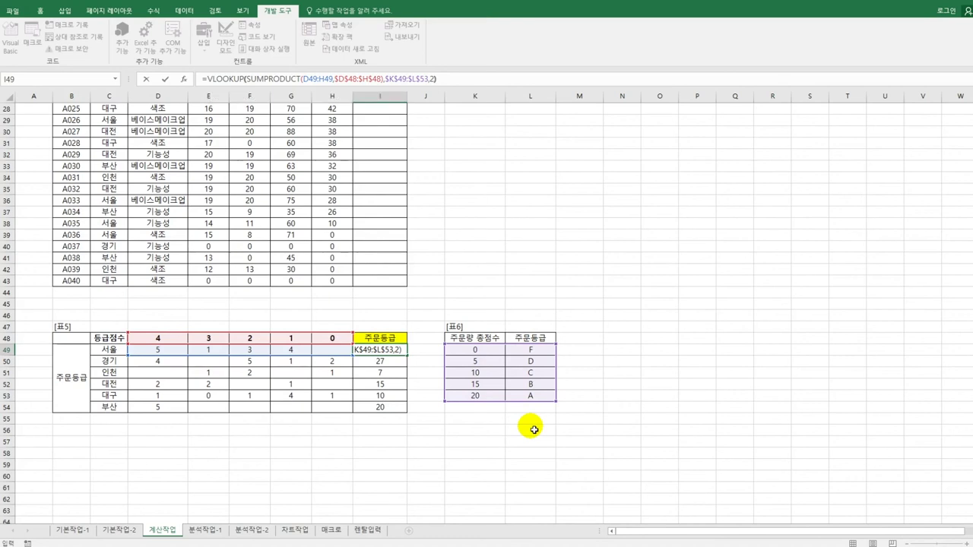
key(ctrl+Return)
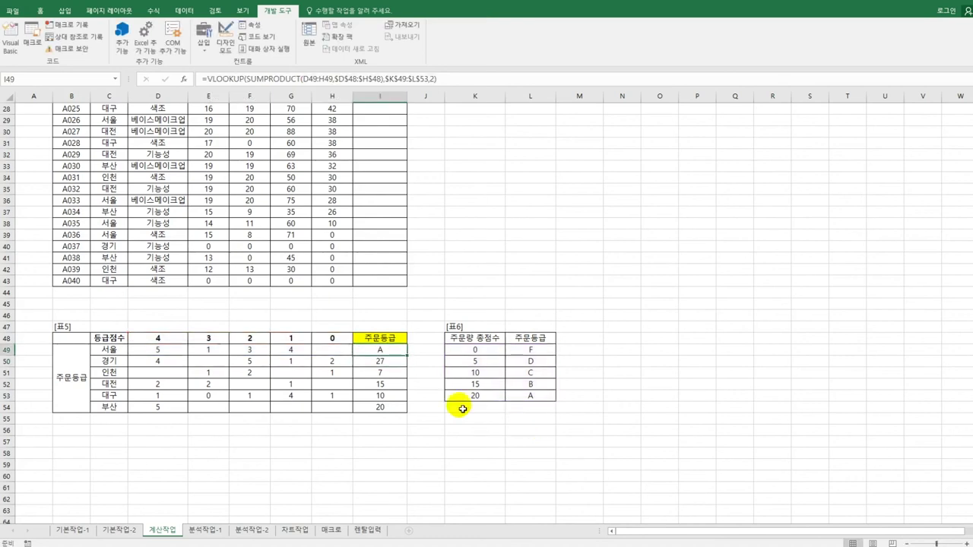
Step: Fill the VLOOKUP formula from I49 down the 주문등급 column to I54 and return to cell A1
drag(409, 362, 406, 415)
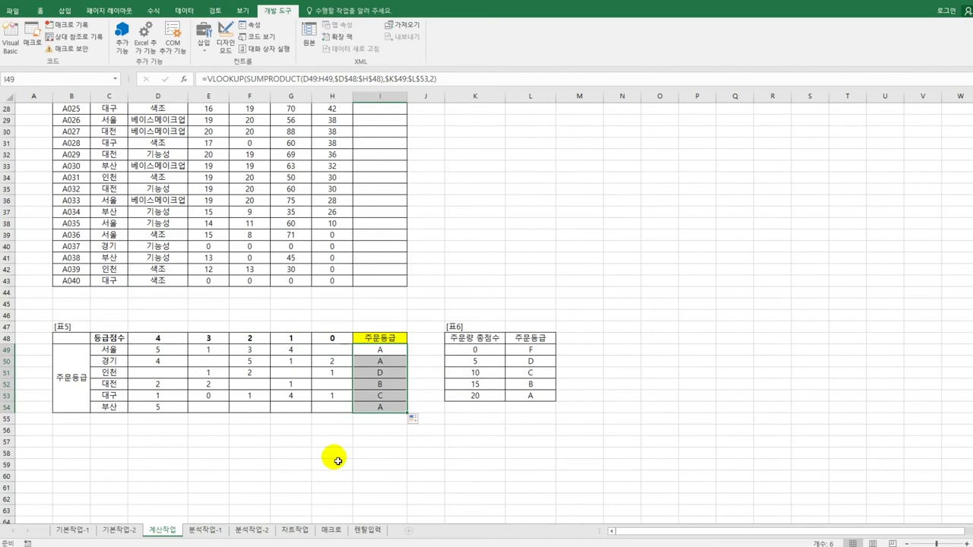
scroll(332, 458, up, 9)
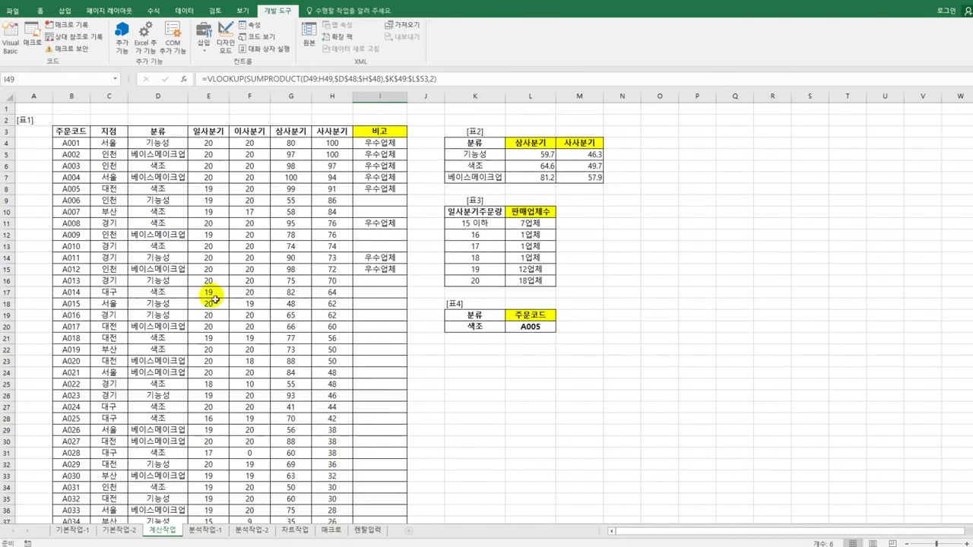
click(42, 110)
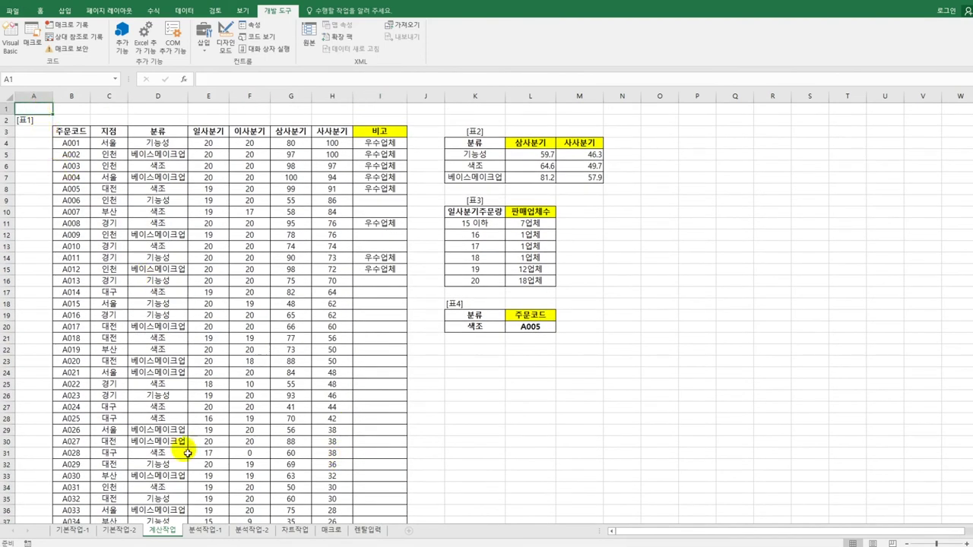
Step: Start an external data query from cell B3 of the 분석작업-1 sheet with MS Access Database as the data source
click(216, 533)
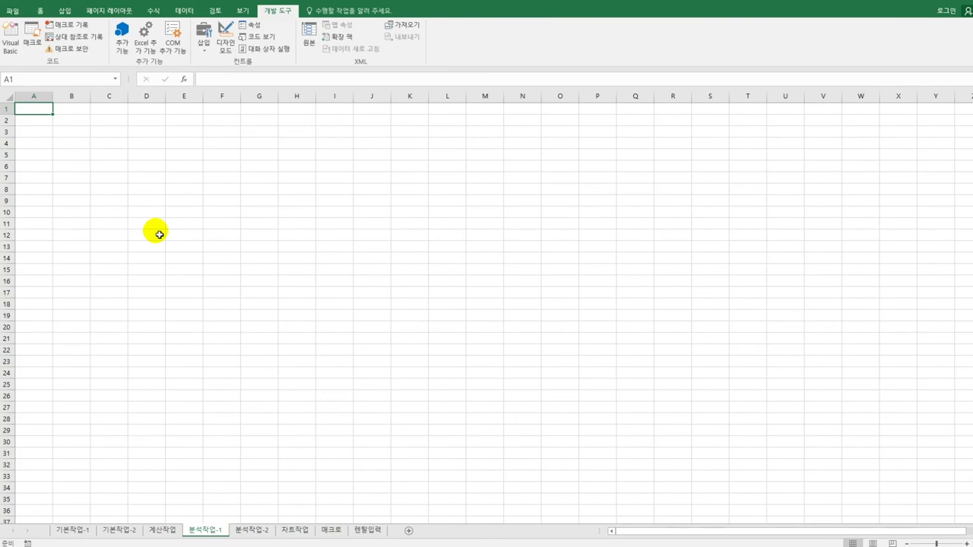
click(77, 133)
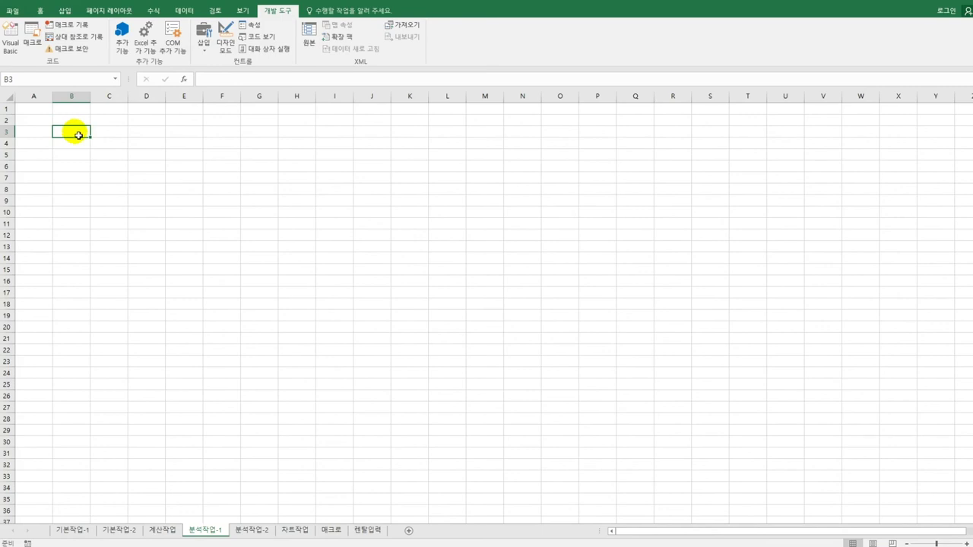
click(183, 12)
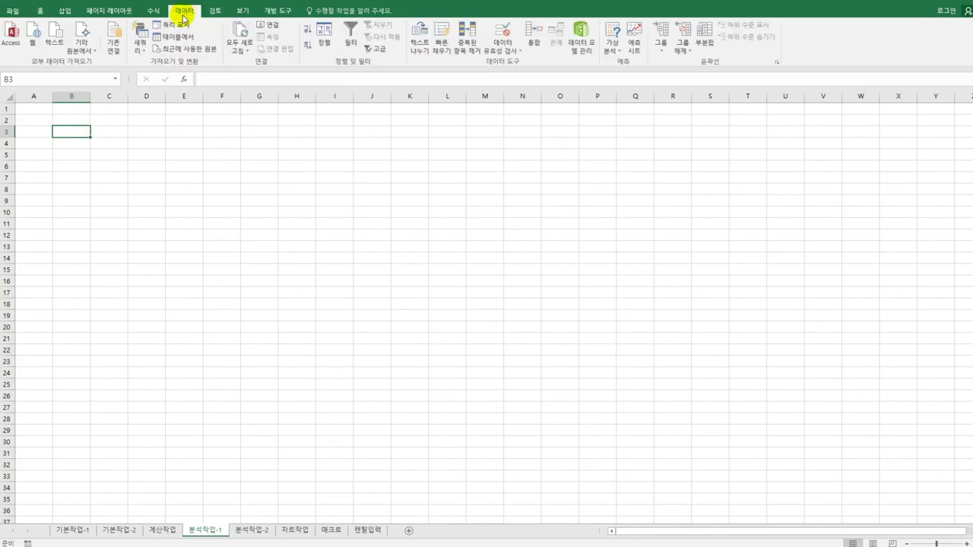
click(80, 46)
click(134, 206)
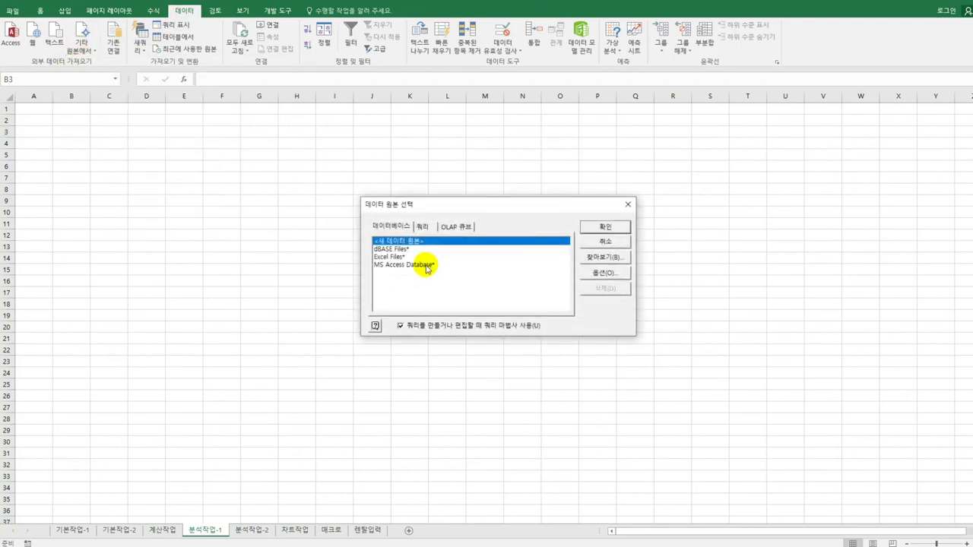
click(427, 266)
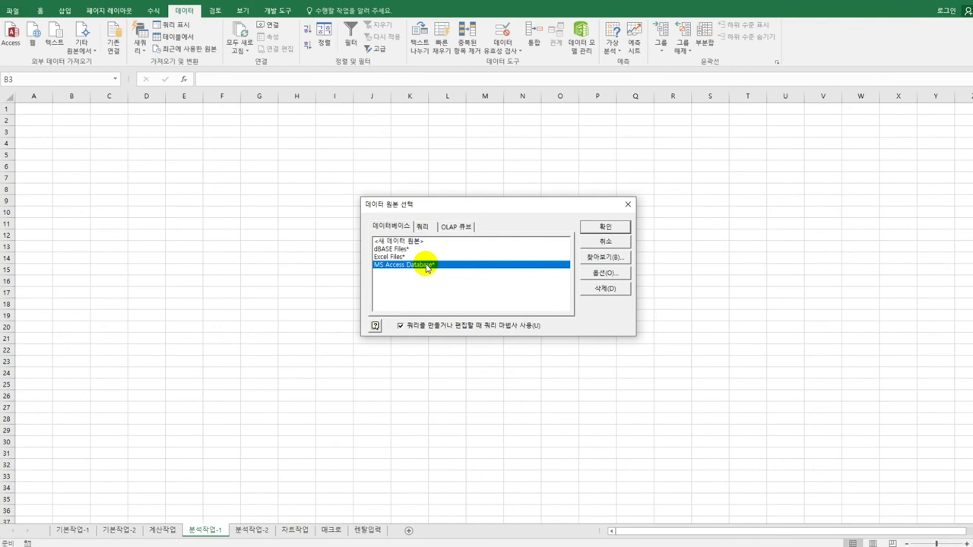
click(613, 231)
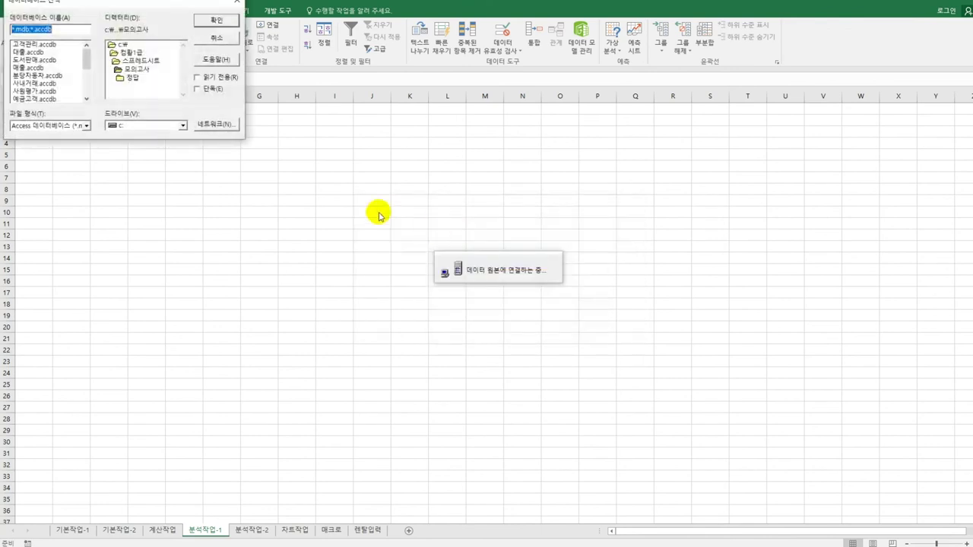
drag(246, 2, 466, 154)
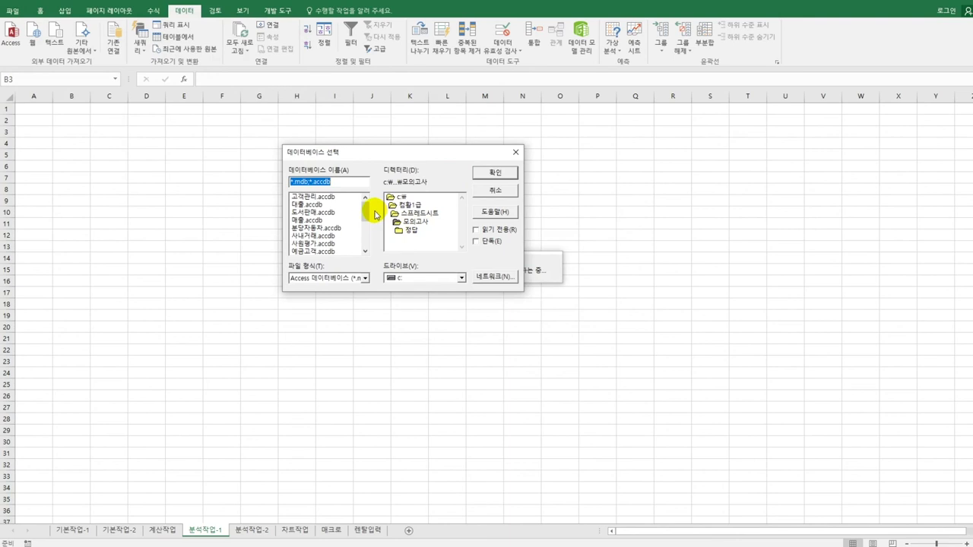
Step: Choose 화장품.accdb as the source database for the query
drag(366, 212, 365, 242)
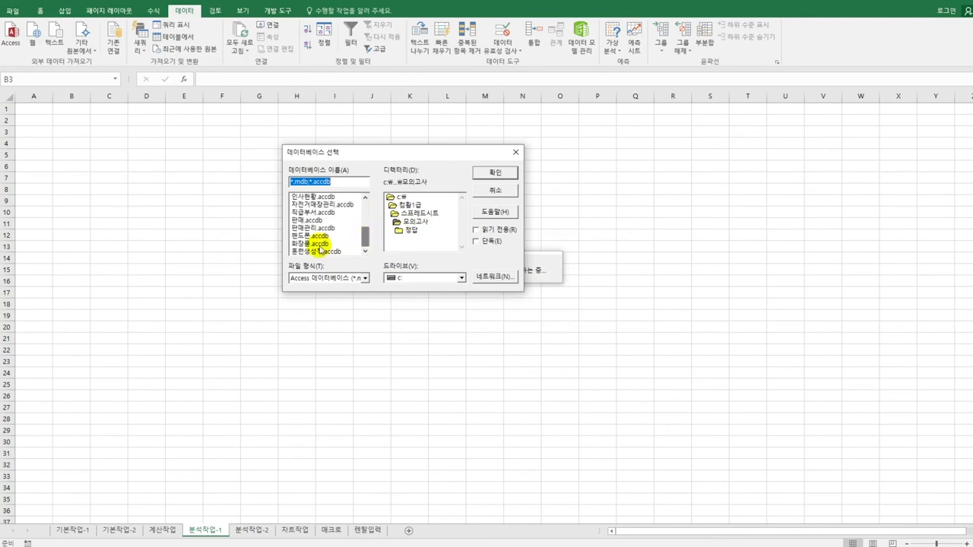
click(317, 244)
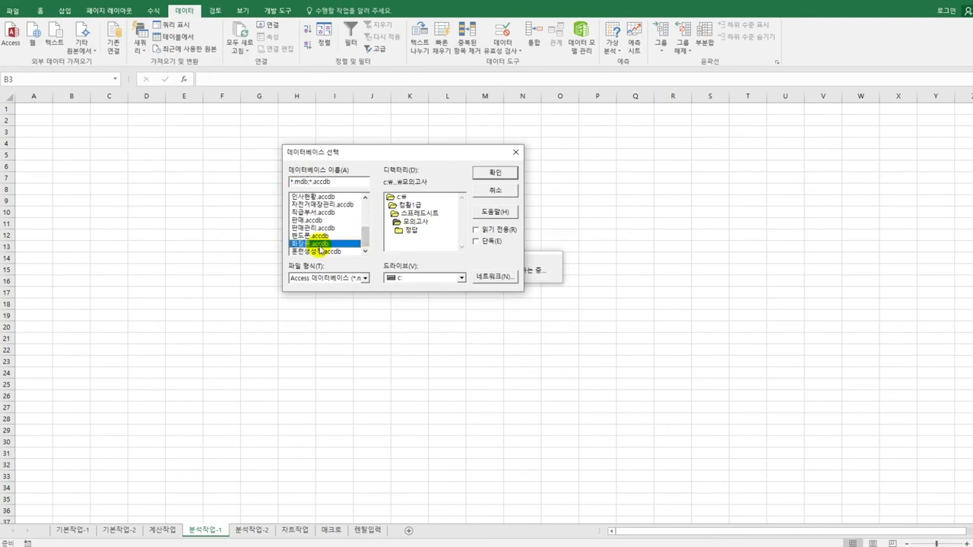
click(491, 173)
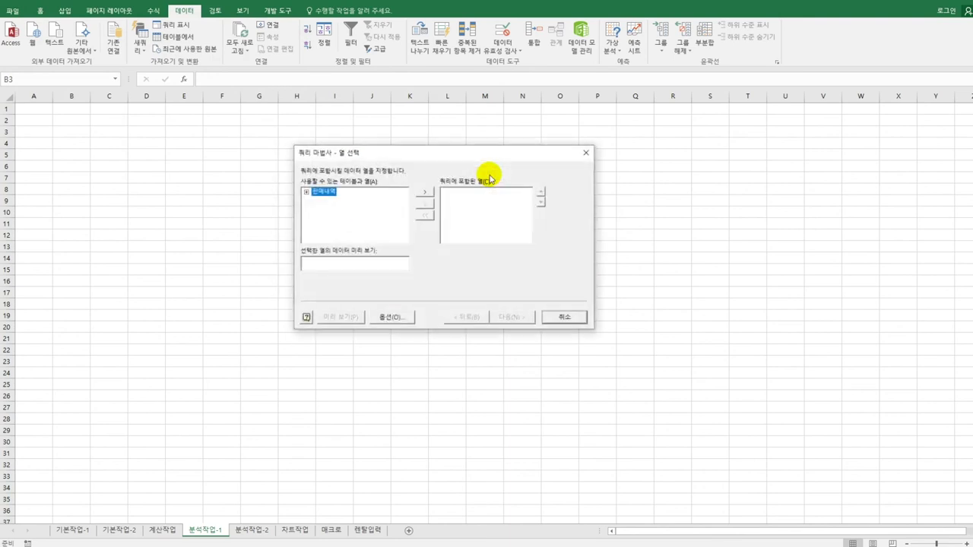
Step: Add the columns 물품명, 거래구분, 금액 and 포인트 from the 판매내역 table to the query, in that order
double_click(325, 193)
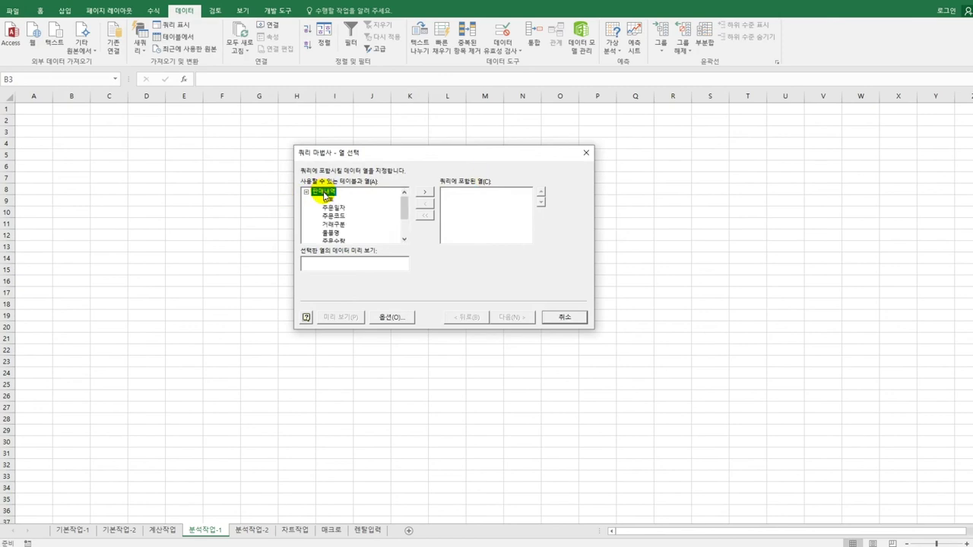
double_click(333, 233)
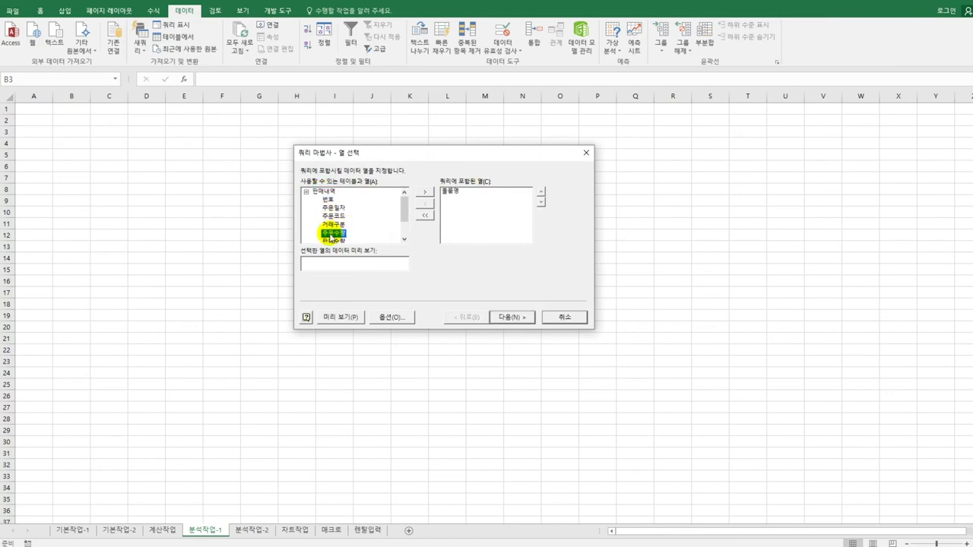
click(342, 225)
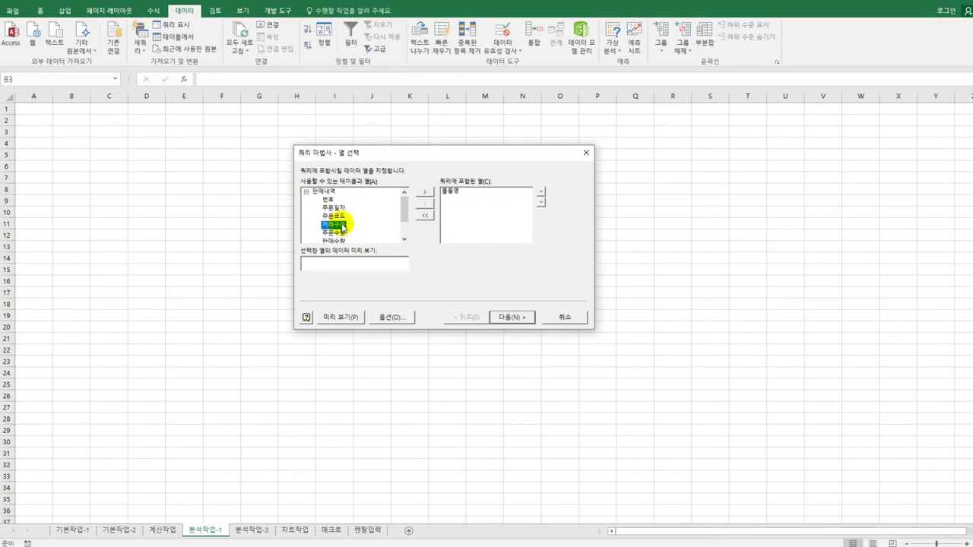
double_click(343, 225)
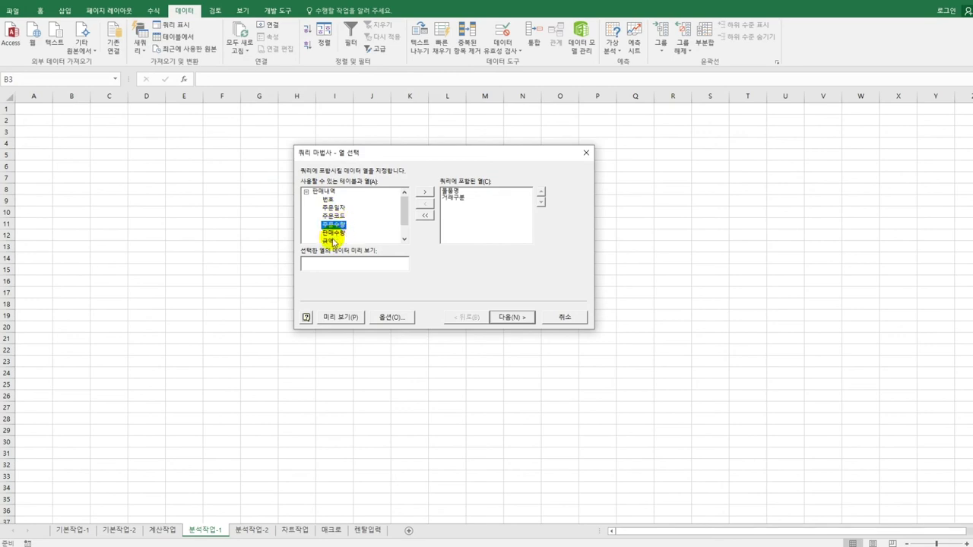
click(332, 241)
double_click(333, 241)
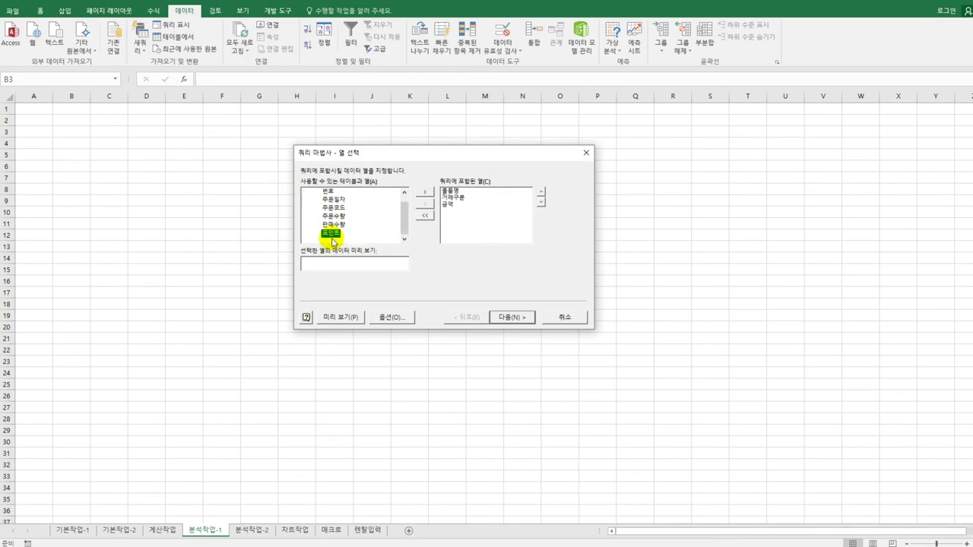
double_click(332, 233)
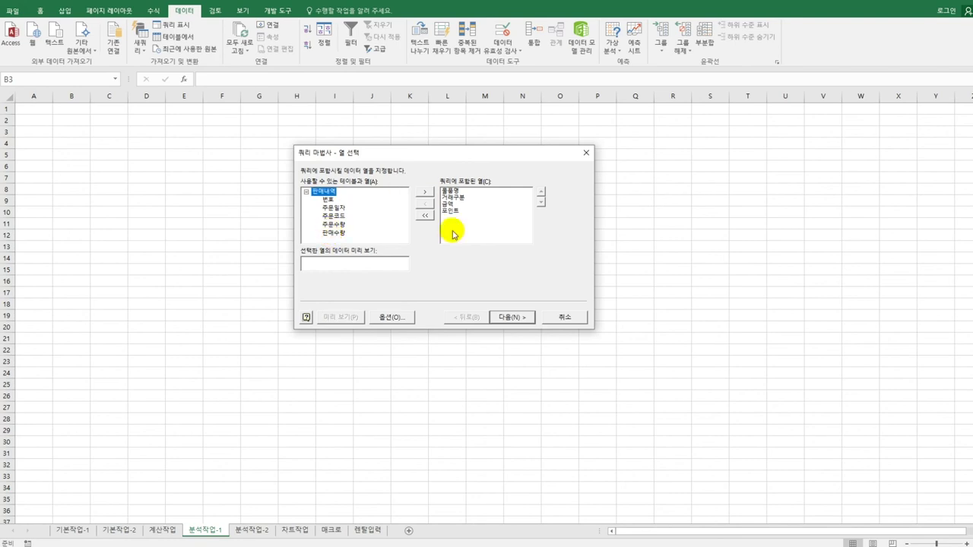
Step: Finish the query without filtering or sorting and import the data as a PivotTable report at cell B3 of the existing worksheet
click(511, 317)
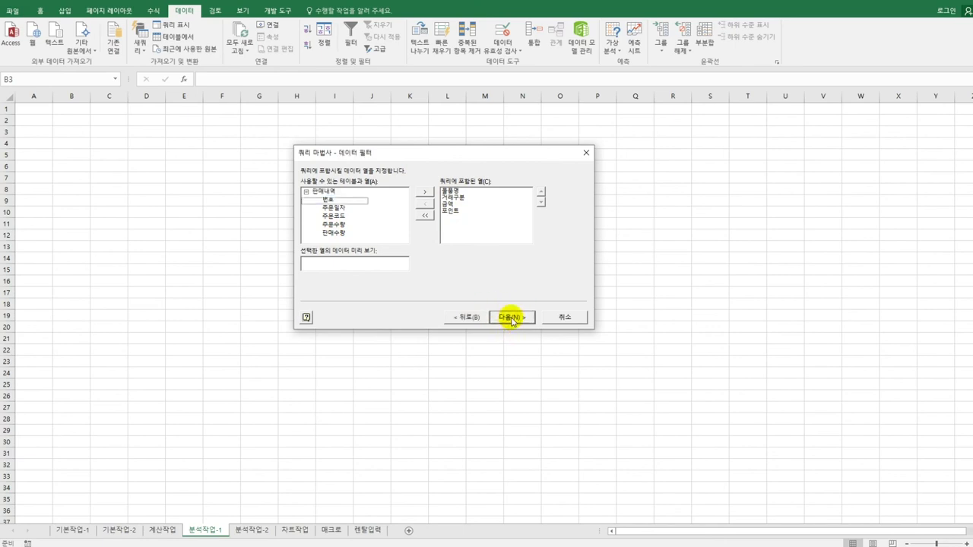
click(511, 317)
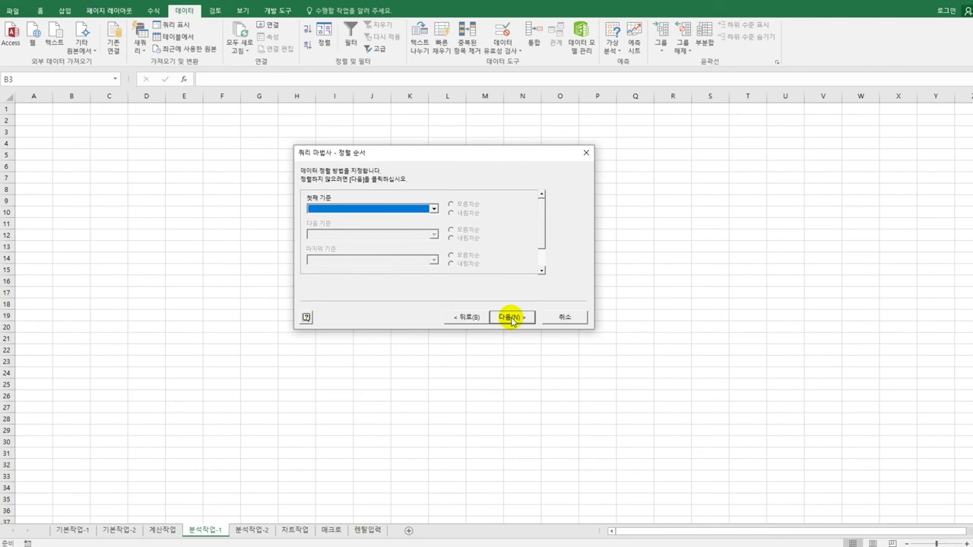
click(511, 317)
click(510, 319)
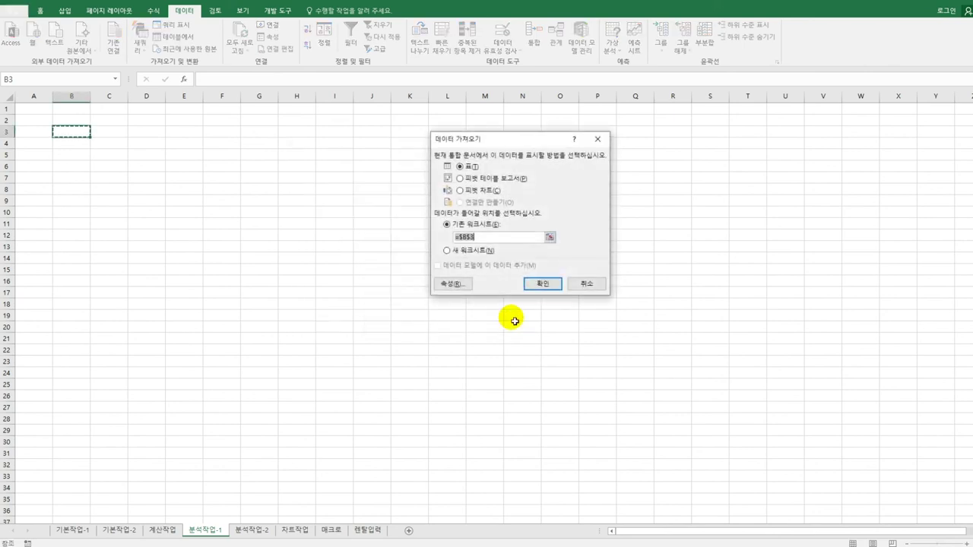
click(493, 183)
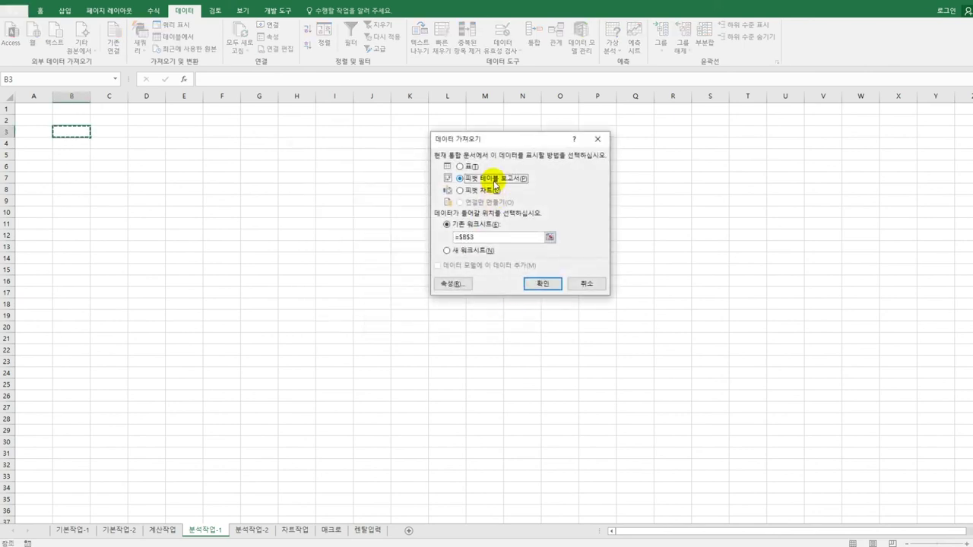
click(540, 284)
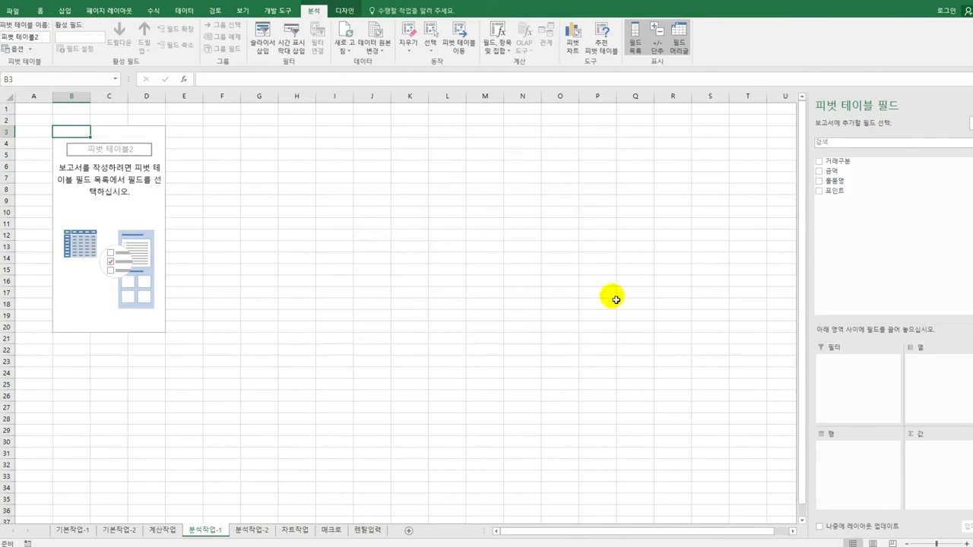
Step: Place 물품명 and 거래구분 in the PivotTable's rows, and 금액 and 포인트 in its values
drag(827, 181, 847, 456)
drag(836, 162, 849, 473)
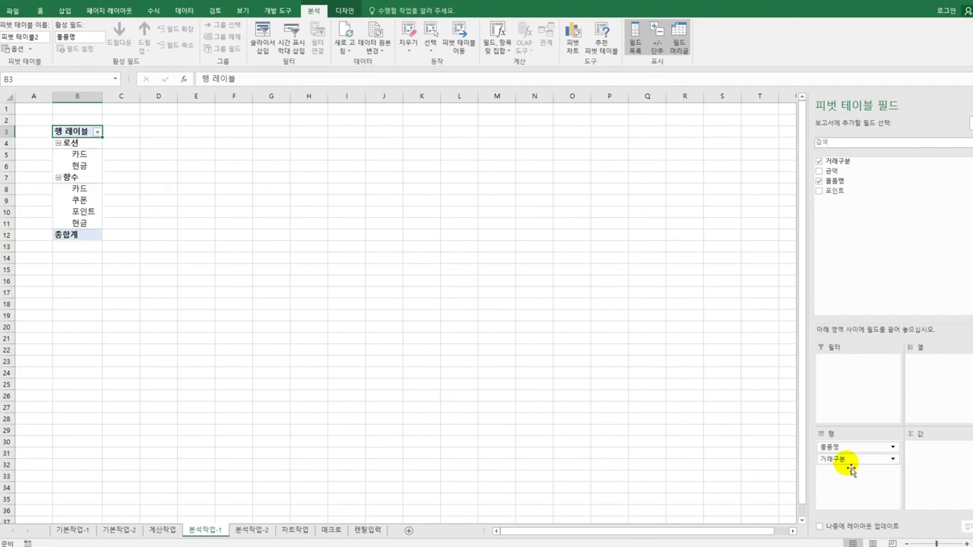
drag(836, 191, 863, 214)
drag(832, 171, 936, 476)
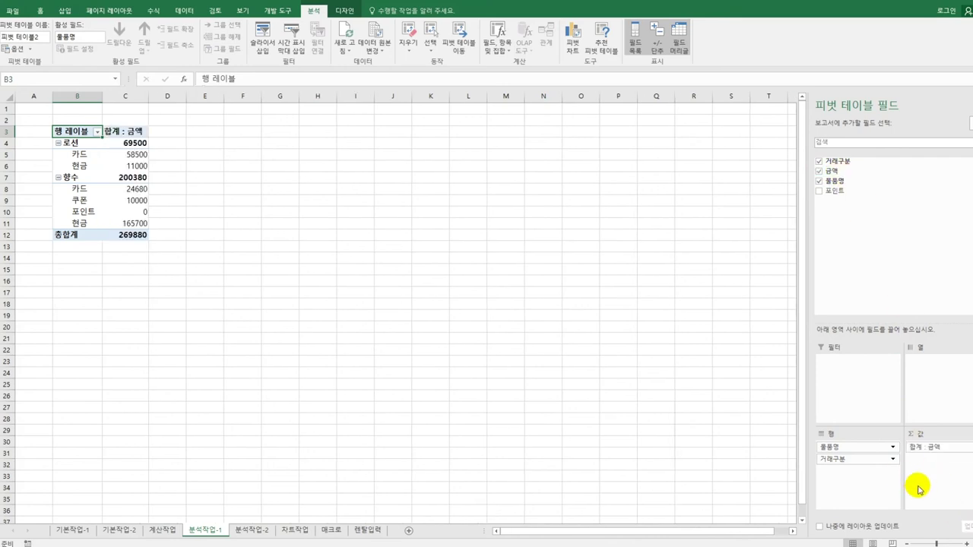
drag(828, 191, 928, 469)
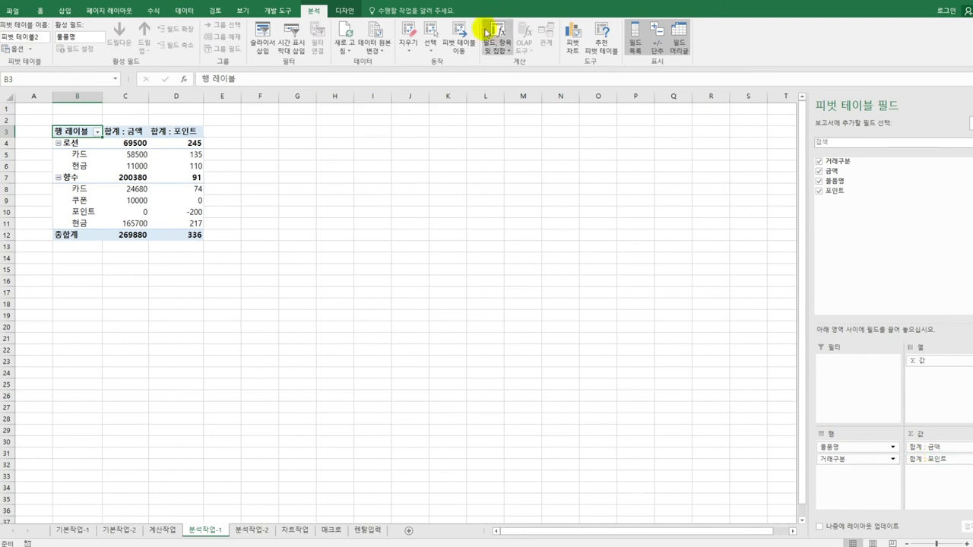
Step: Set the PivotTable's report layout to tabular form (테이블 형식으로 표시)
click(343, 11)
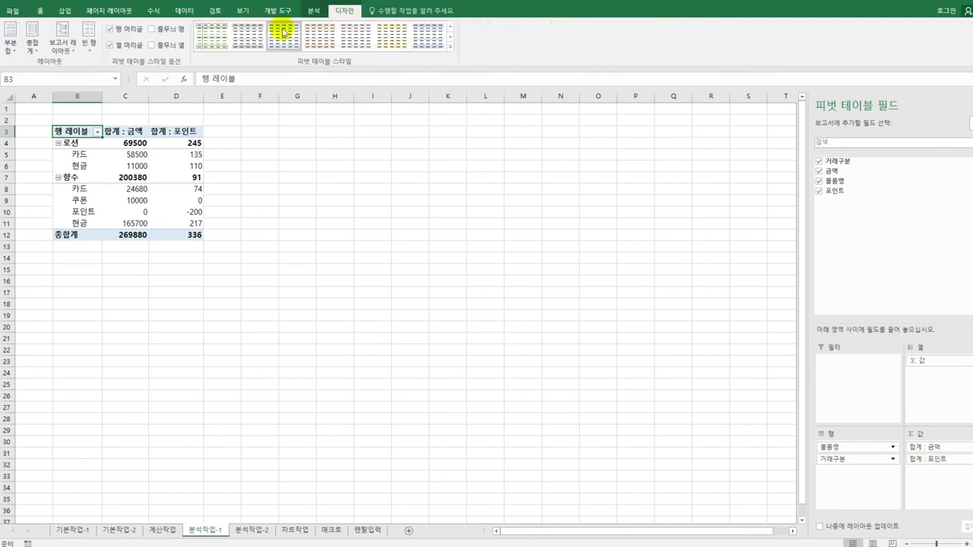
click(64, 47)
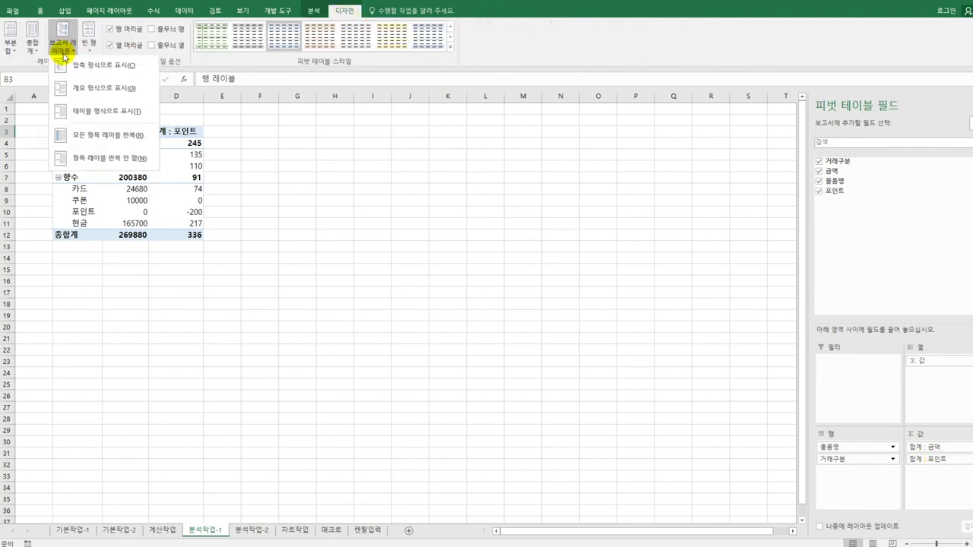
click(81, 116)
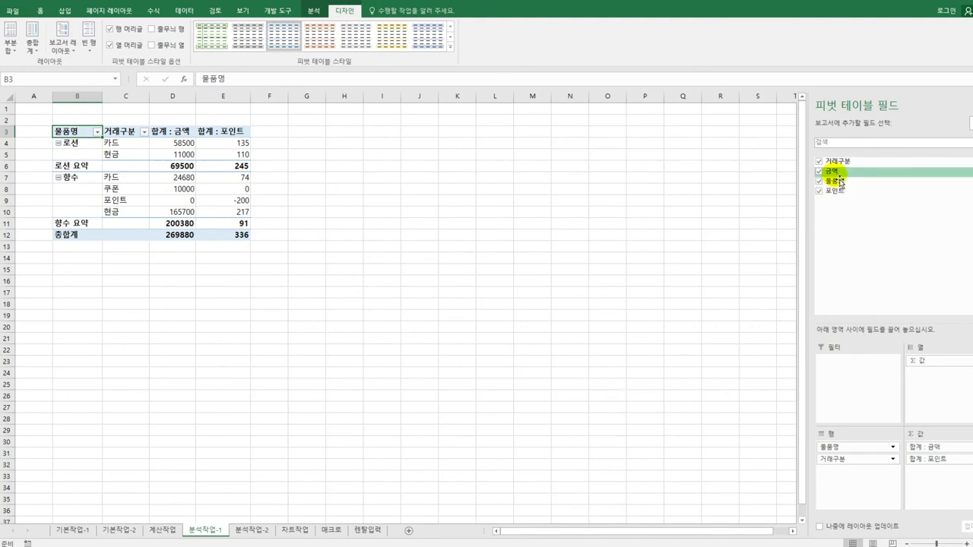
Step: Add 금액 to the PivotTable values a second time and name the added value field 금액비율
drag(830, 172, 926, 479)
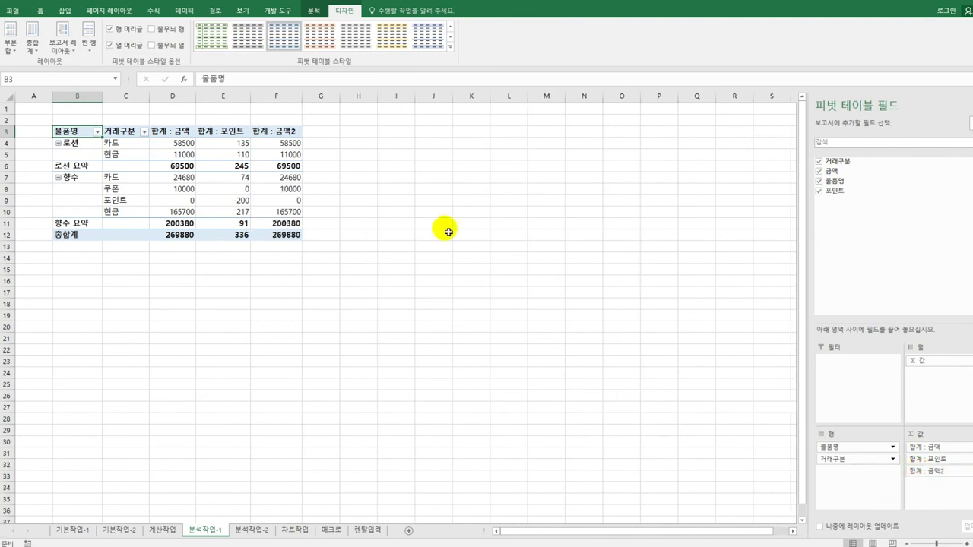
click(289, 131)
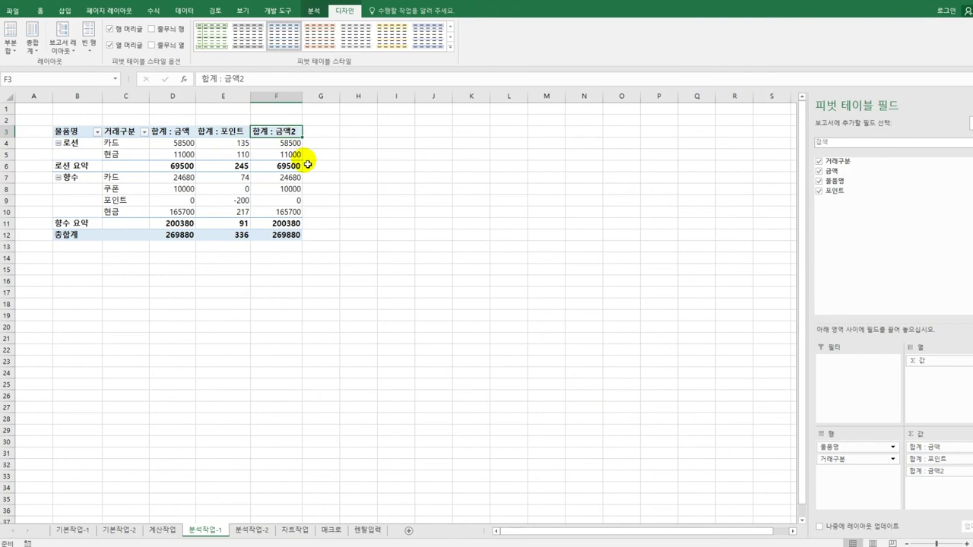
double_click(278, 132)
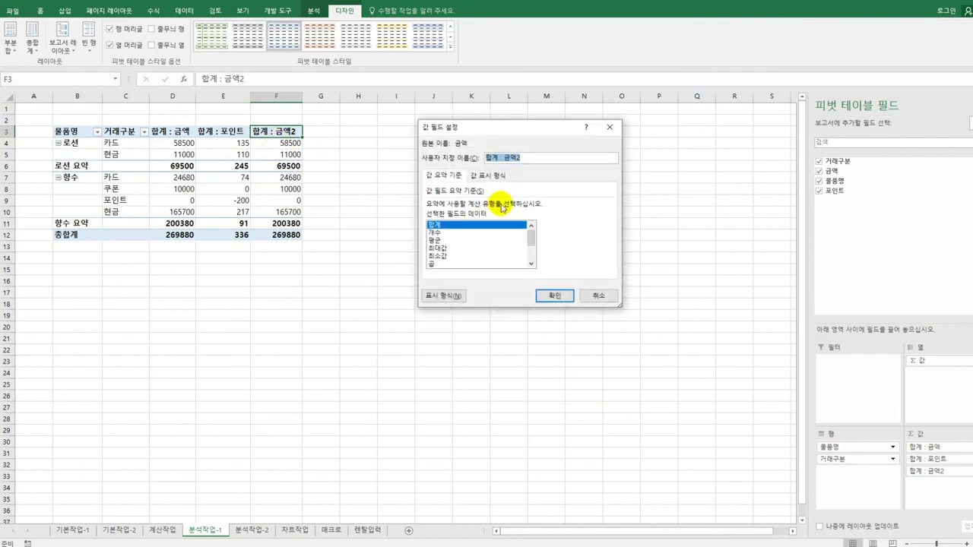
text(rma)
key(BackSpace)
key(BackSpace)
key(BackSpace)
text(금)
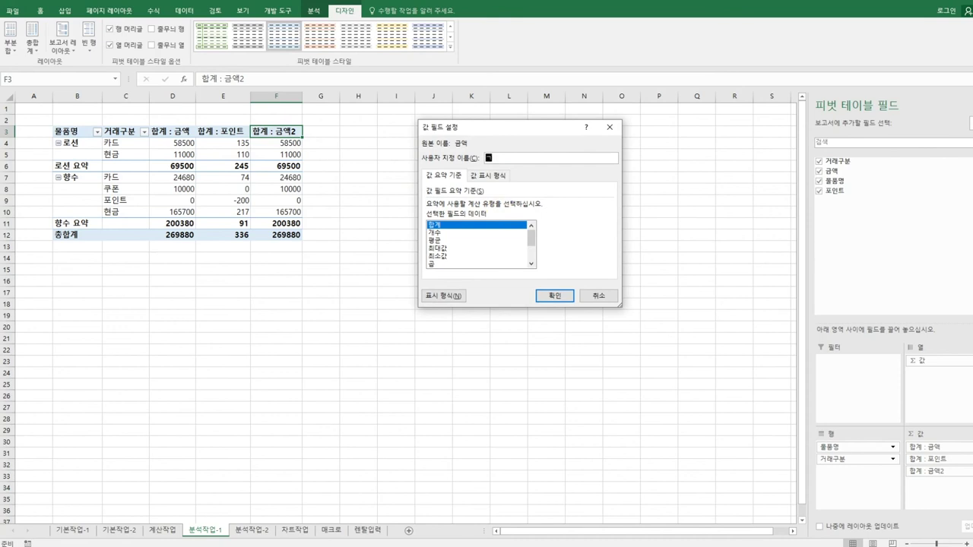
text(액비율)
Step: Show the 금액비율 values as a percentage of the column total (열 합계 비율)
click(489, 176)
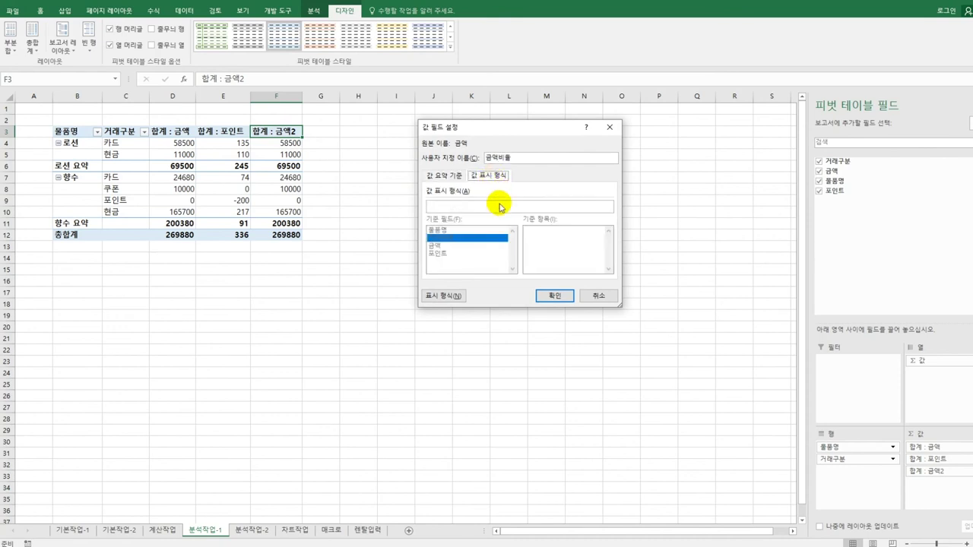
click(501, 207)
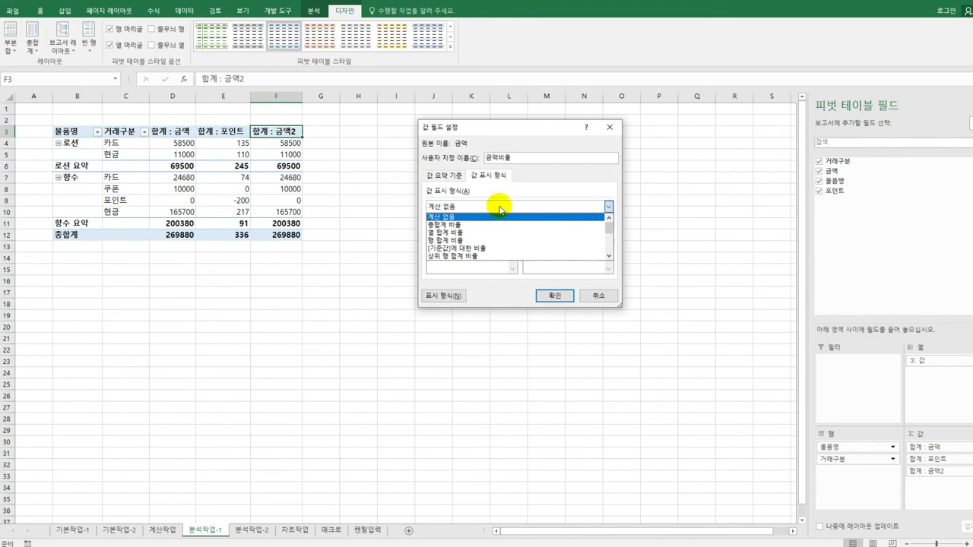
click(482, 236)
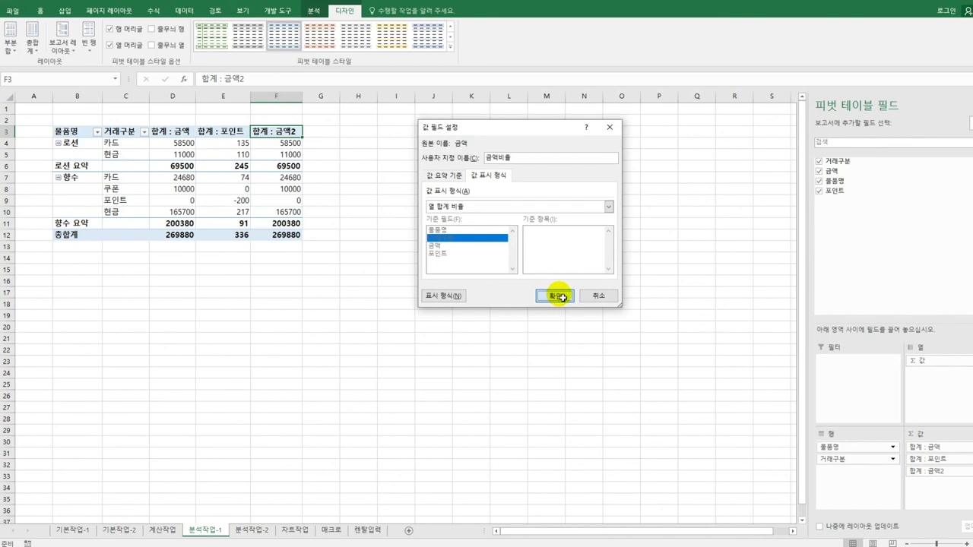
click(558, 296)
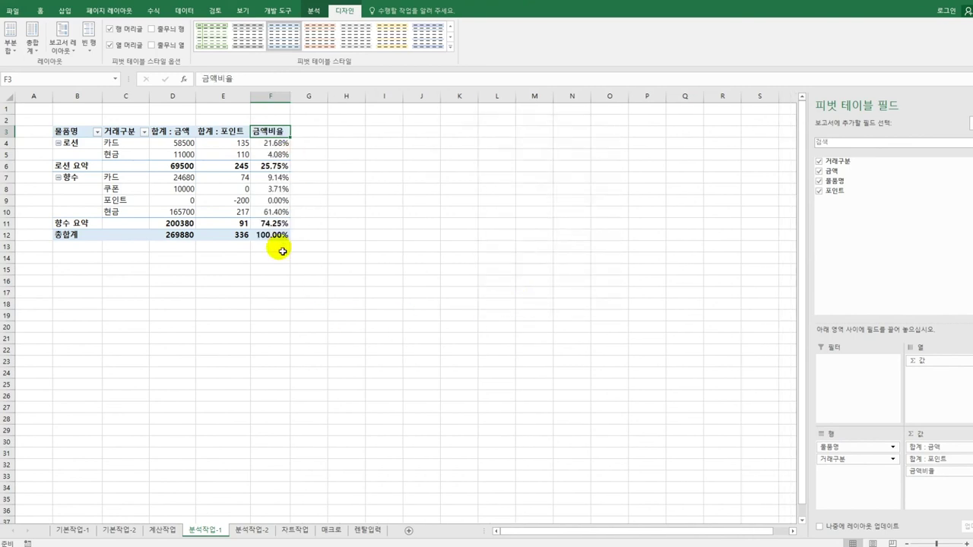
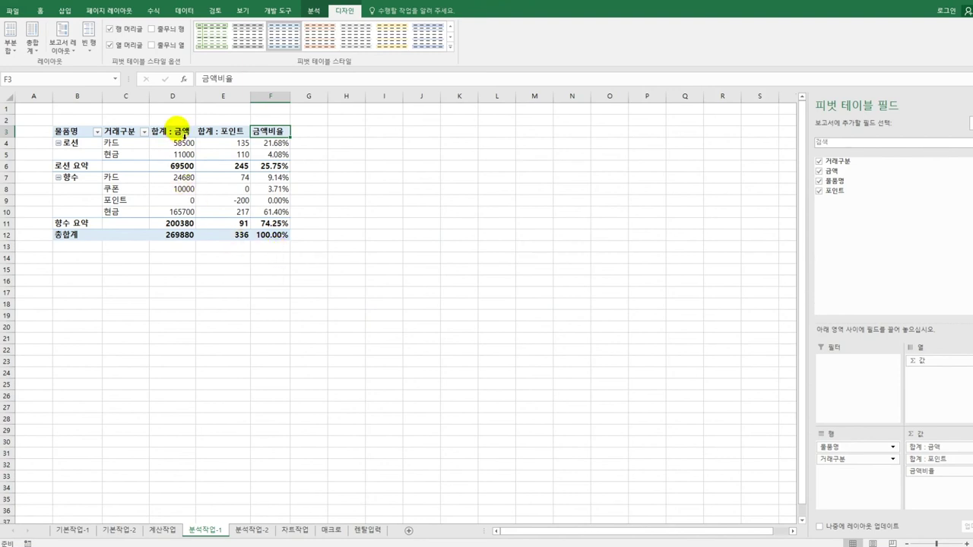
Step: Format the 합계 : 금액 value field as 숫자 with 0 decimal places and the 1000 separator
click(184, 136)
click(184, 137)
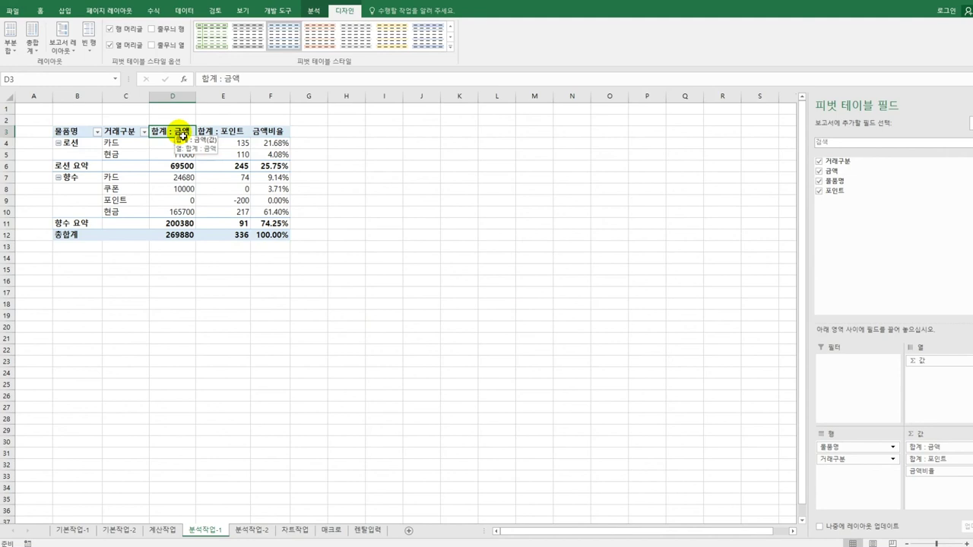
double_click(184, 137)
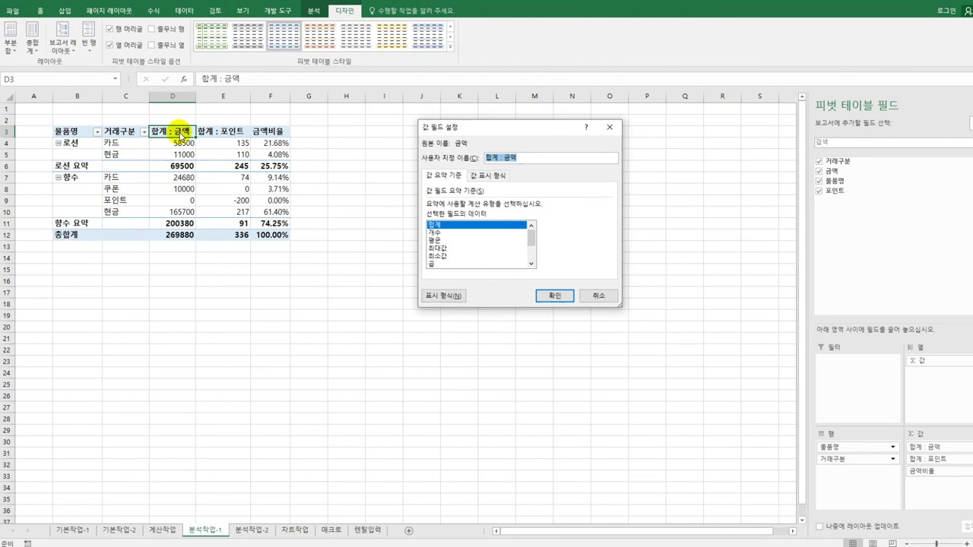
click(441, 296)
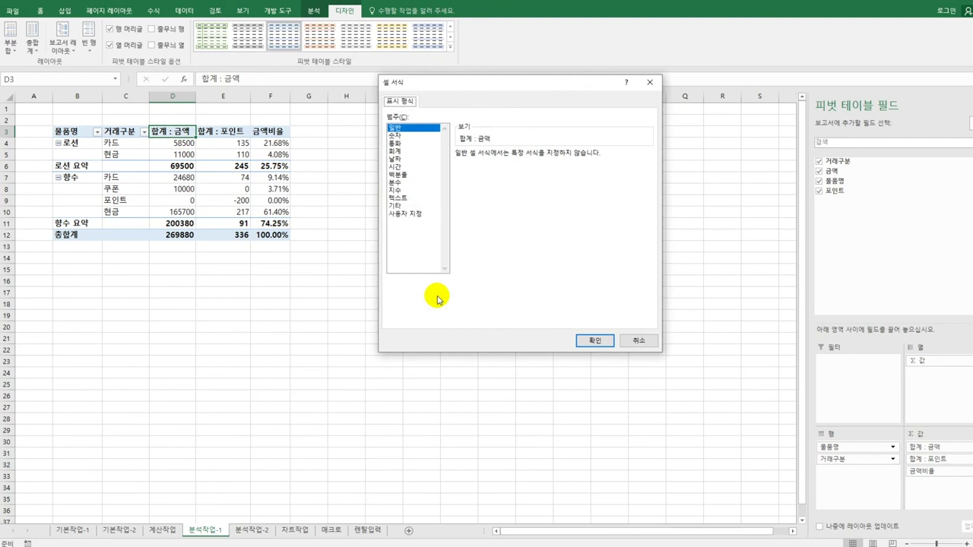
click(427, 136)
click(475, 170)
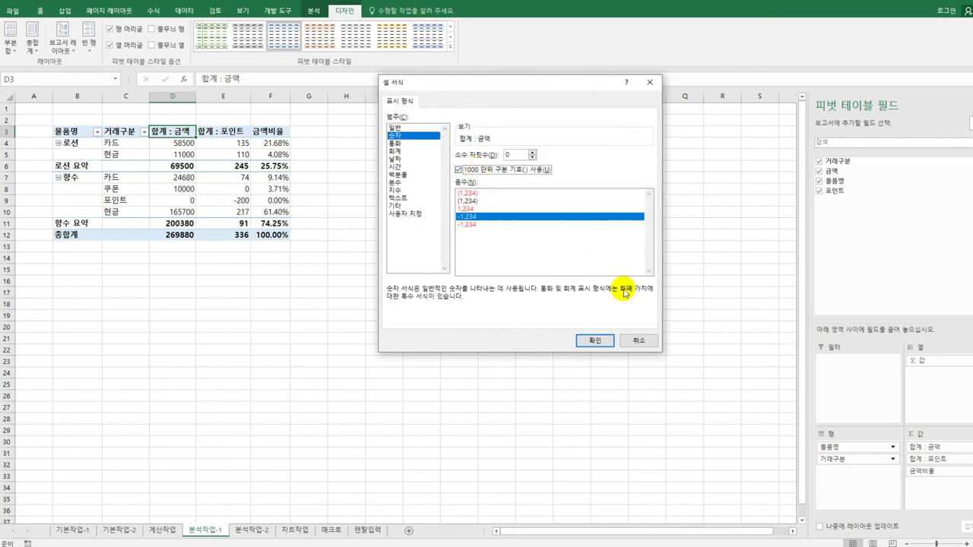
click(596, 340)
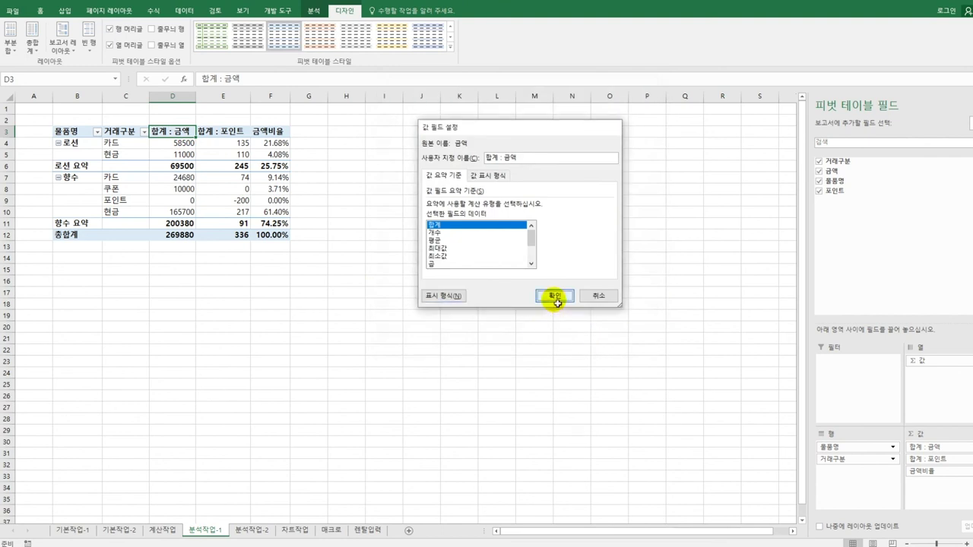
click(554, 296)
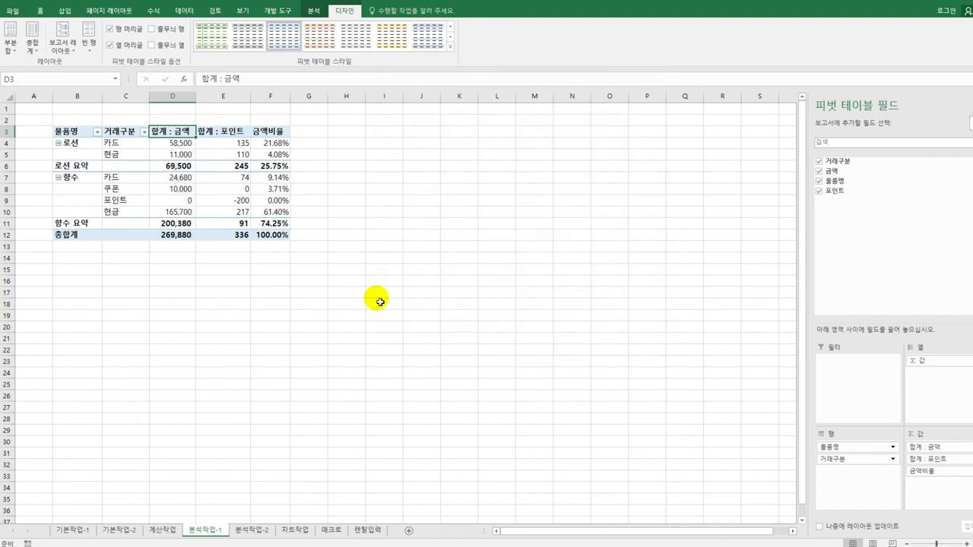
Step: Apply the orange light PivotTable style 피벗 스타일 밝게 17 to the PivotTable on 분석작업-1
click(451, 49)
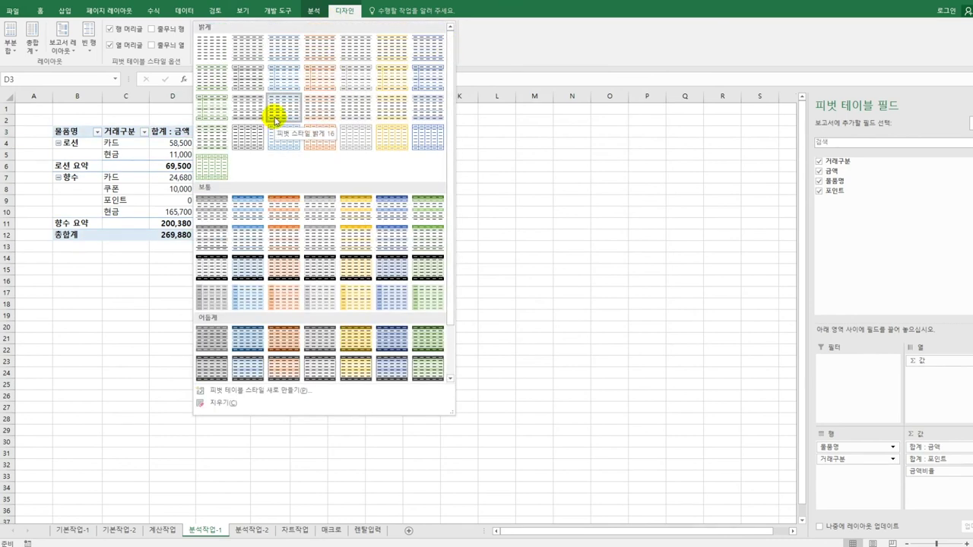
click(315, 115)
click(335, 217)
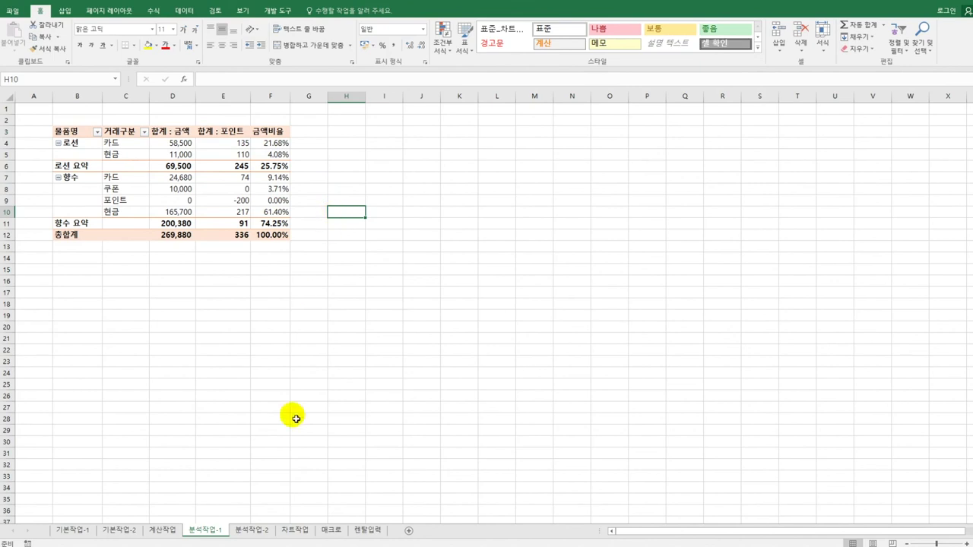
Step: On sheet 분석작업-2, remove duplicate rows from the table based on 거래구분, 물품명, 주문수량 and 판매수량
click(266, 532)
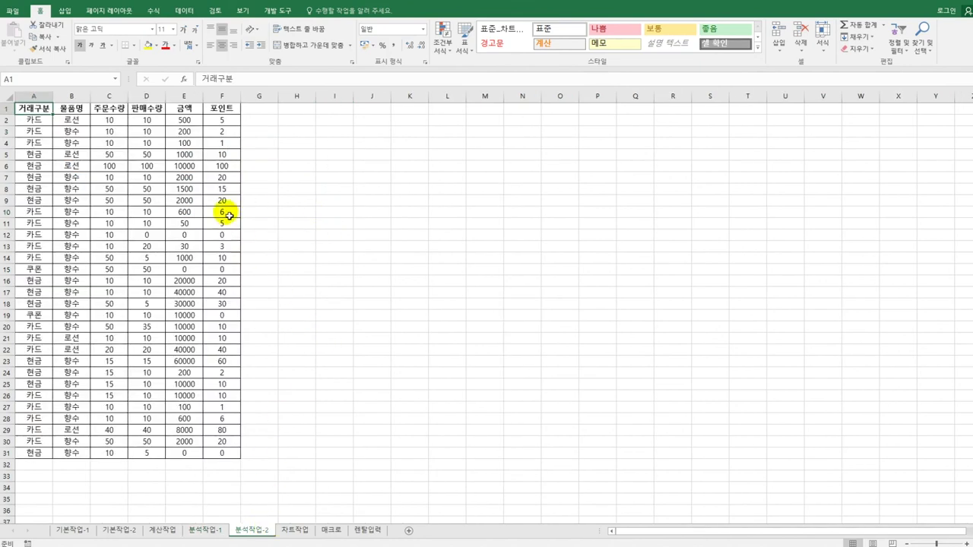
click(71, 132)
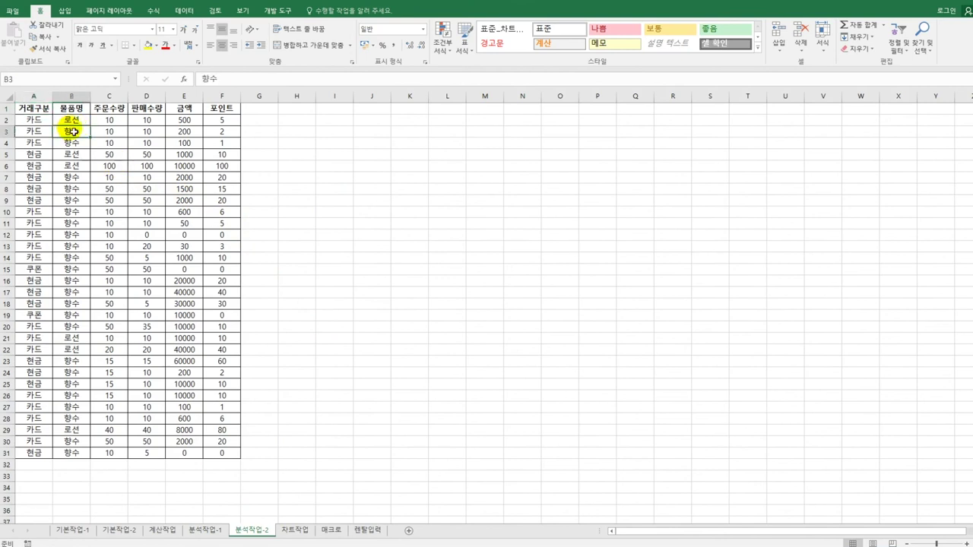
click(184, 11)
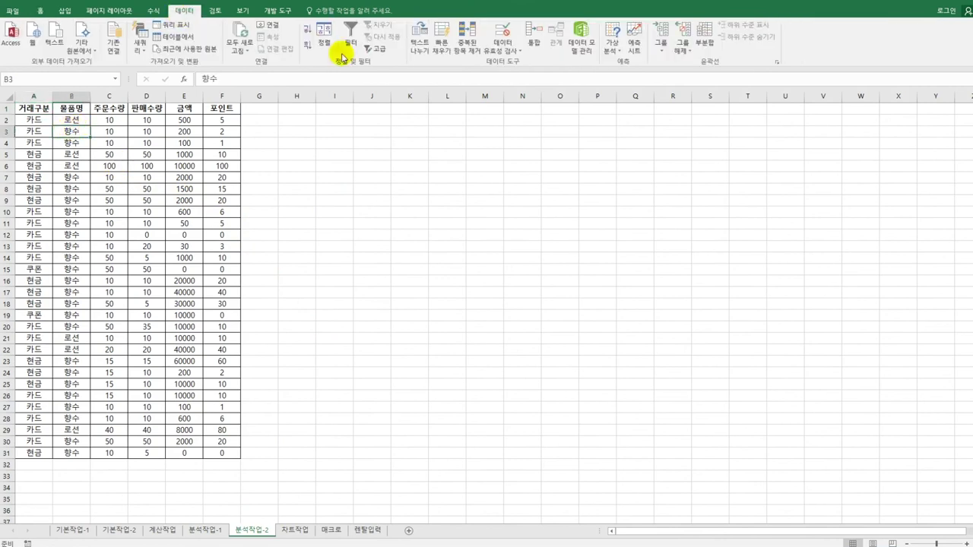
click(467, 38)
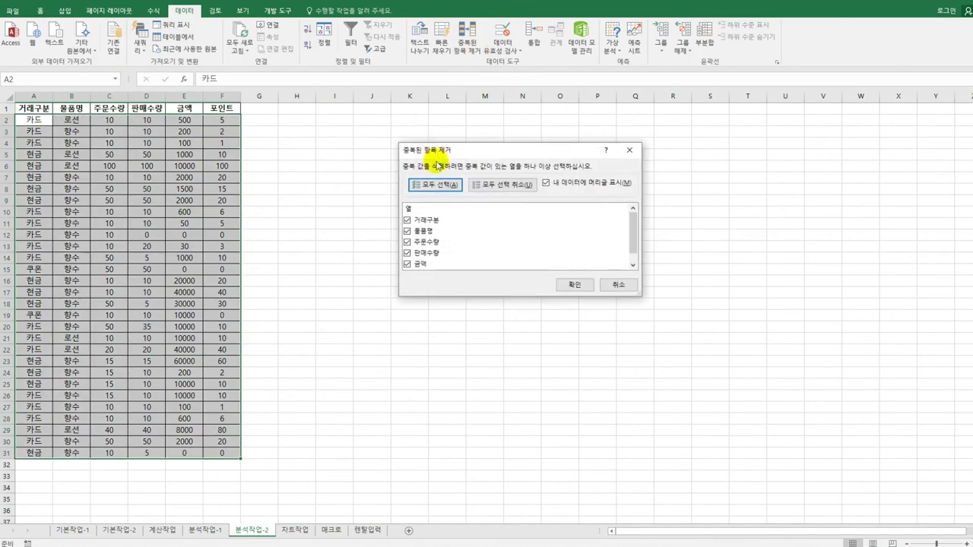
click(501, 188)
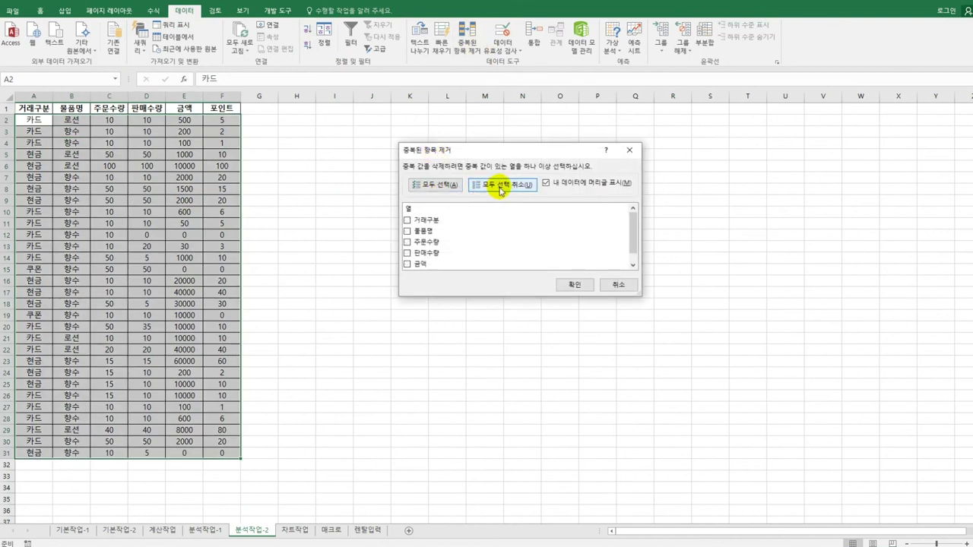
click(407, 220)
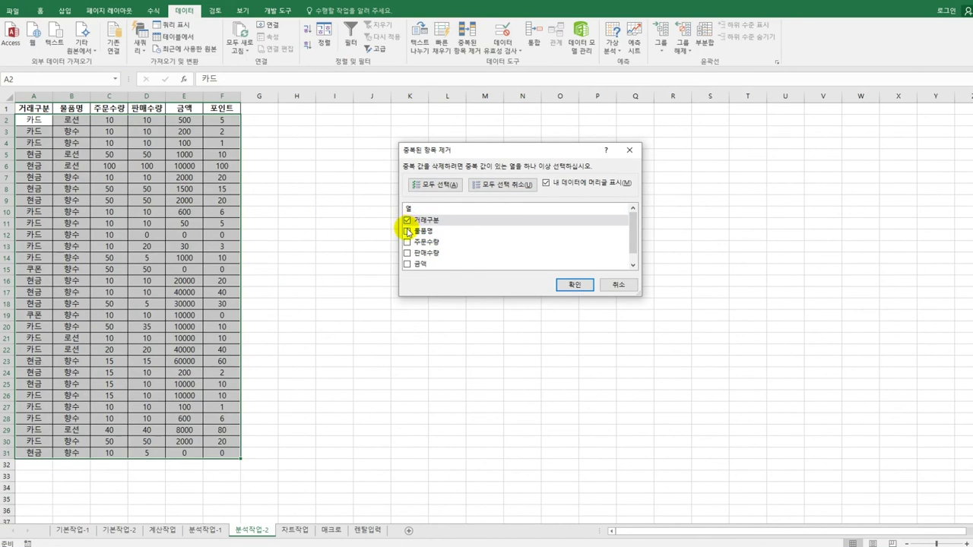
click(408, 231)
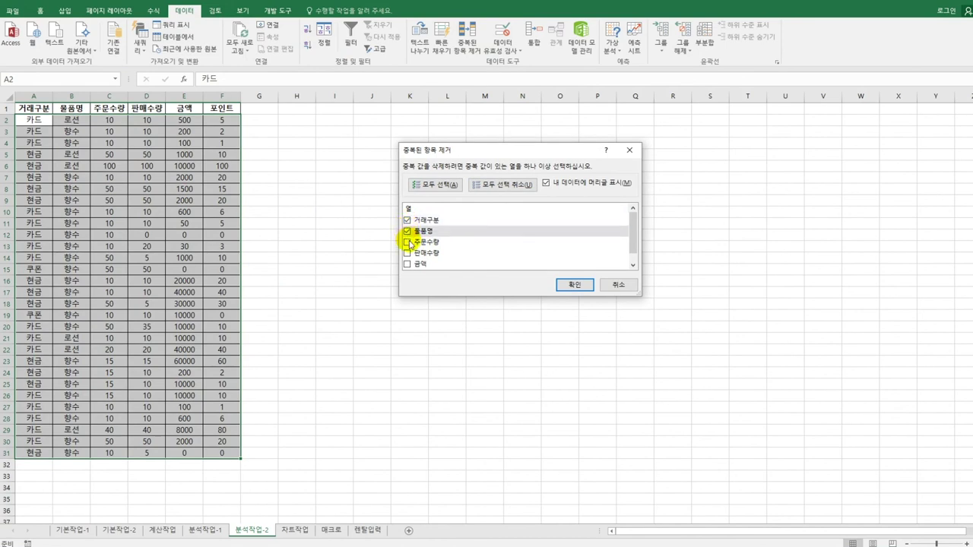
click(409, 243)
click(409, 254)
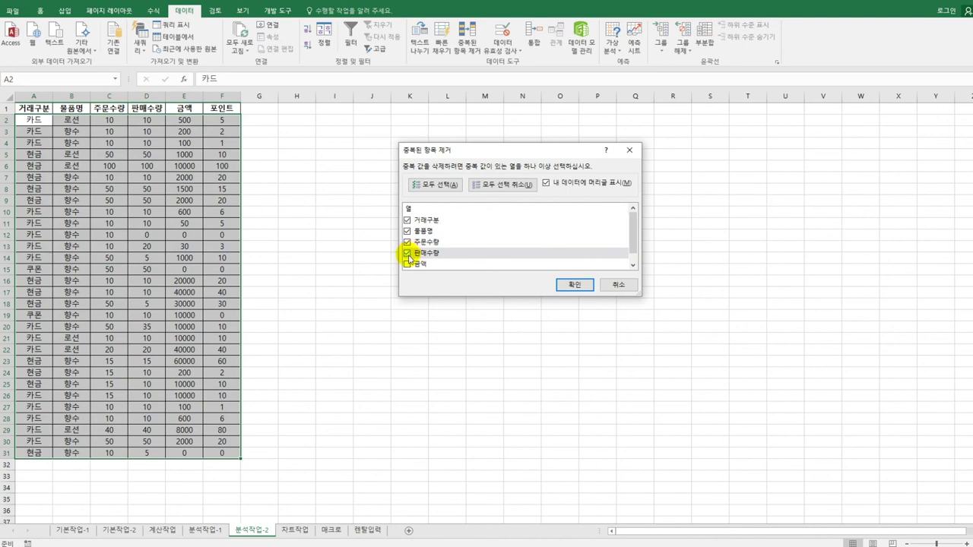
click(574, 285)
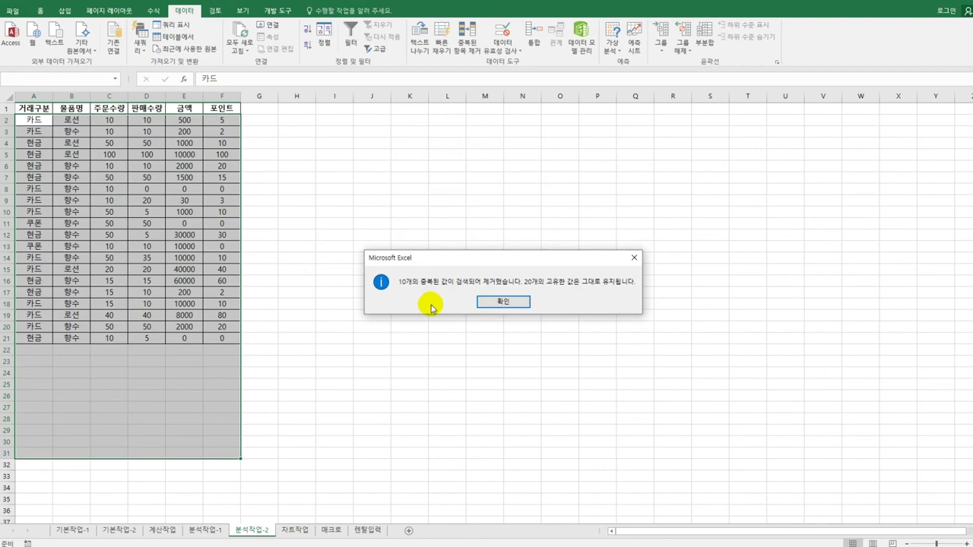
click(514, 302)
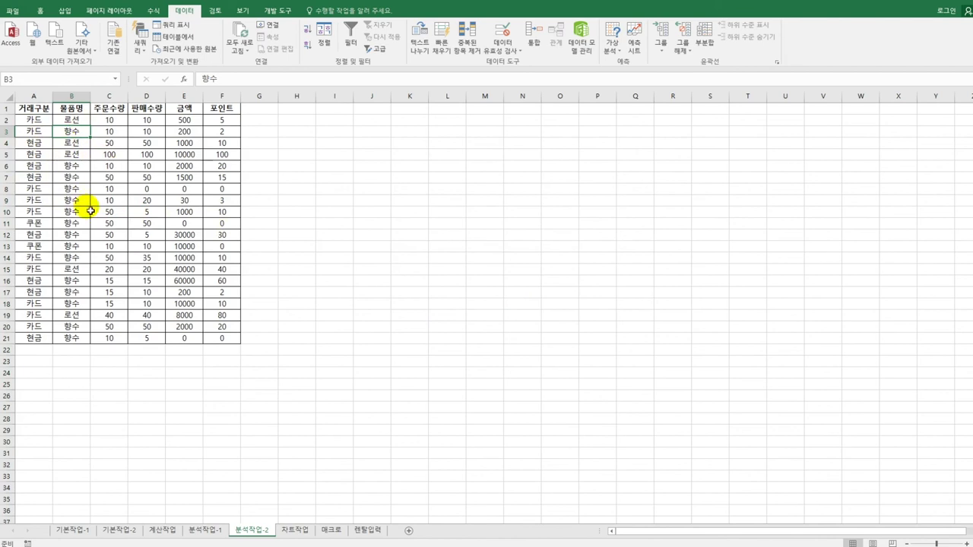
Step: Sort the 분석작업-2 table by 물품명 and then by 거래구분, both in ascending order (오름차순)
click(49, 133)
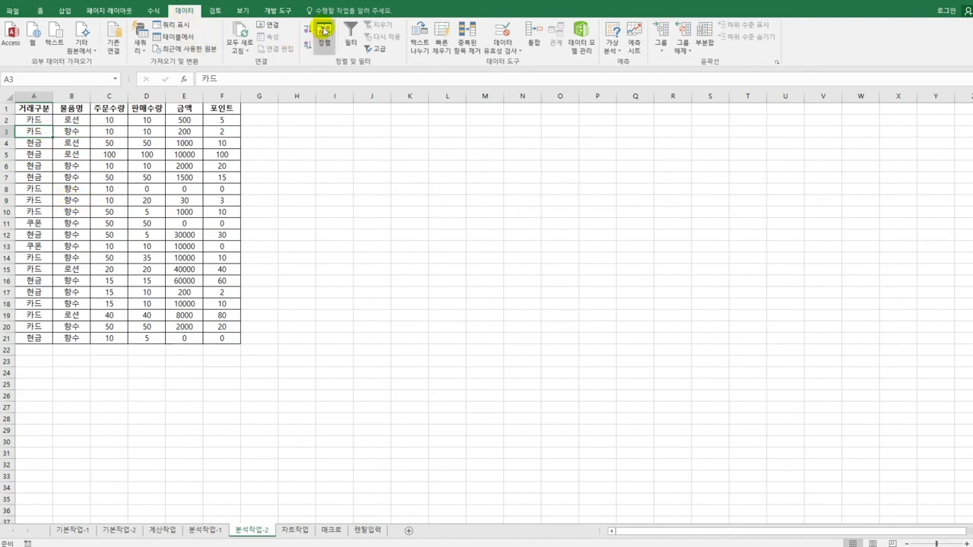
click(324, 31)
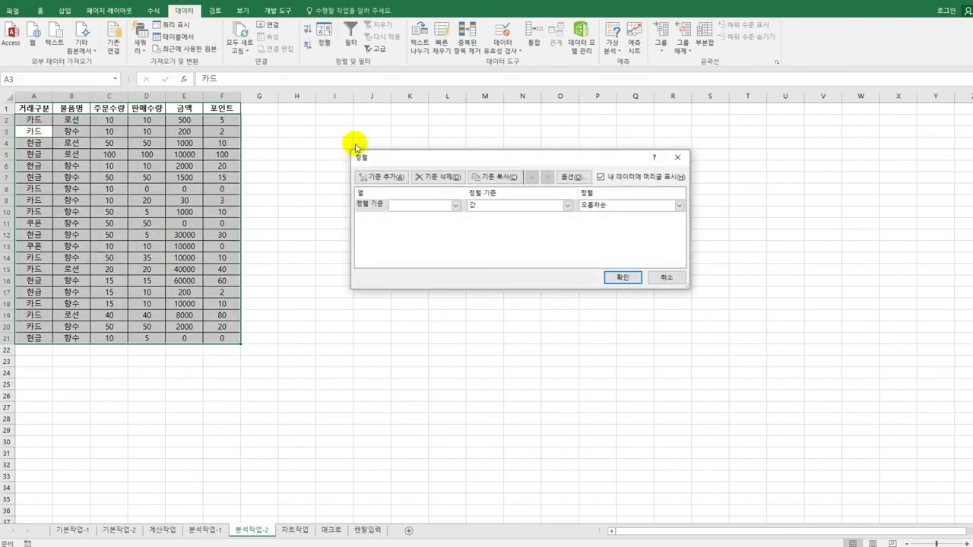
click(454, 205)
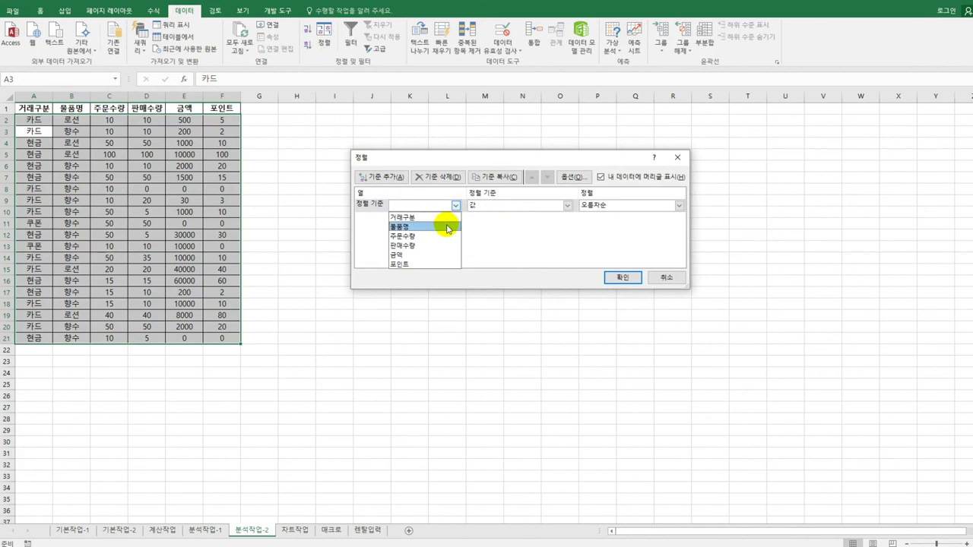
click(447, 226)
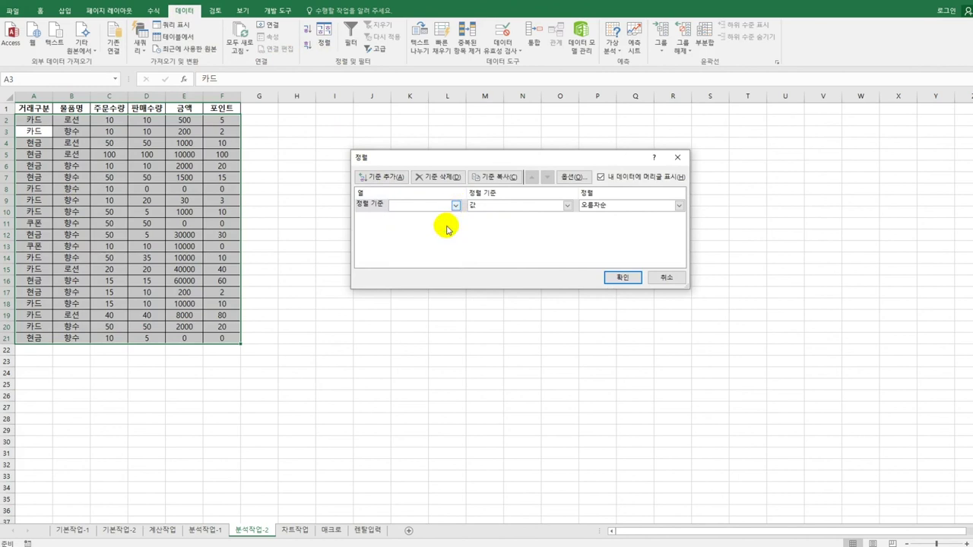
click(391, 183)
click(456, 219)
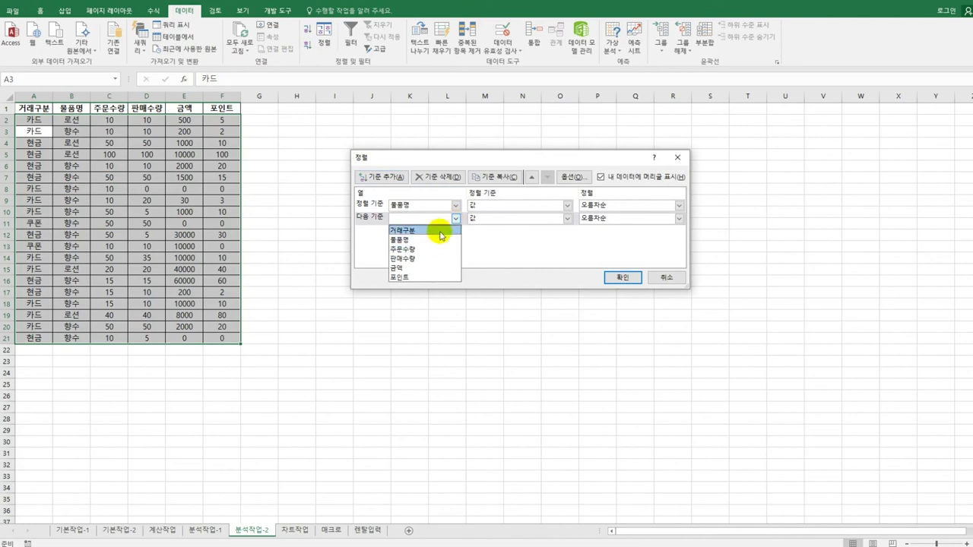
click(439, 232)
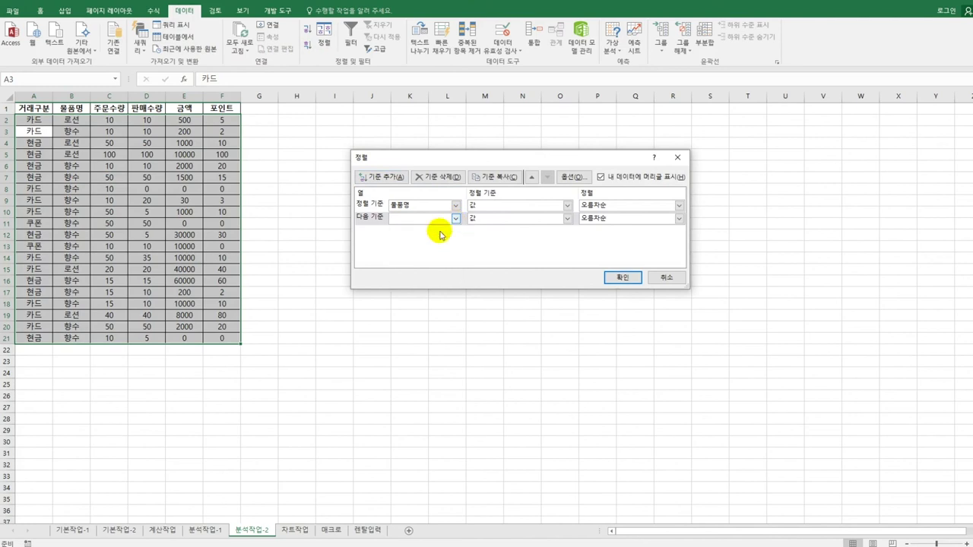
click(621, 278)
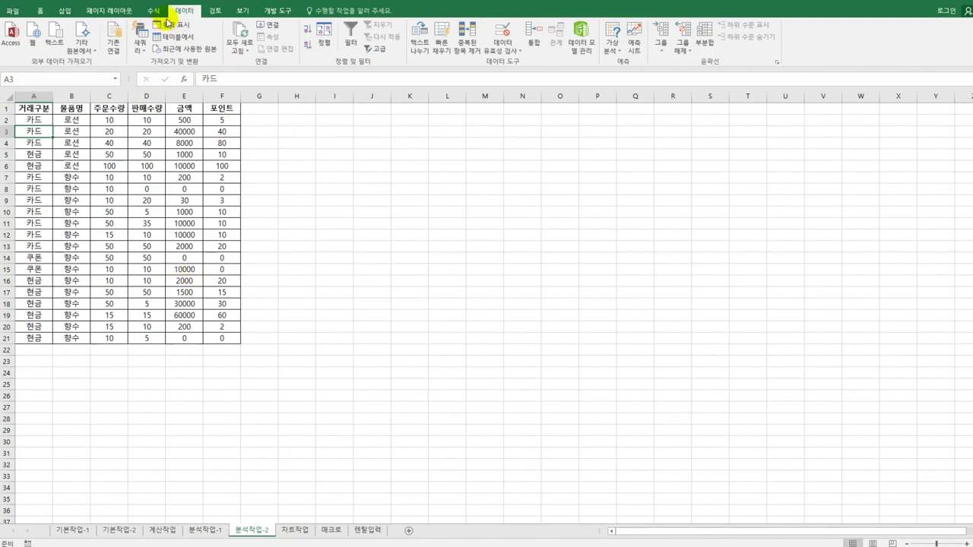
Step: Add subtotals grouped by 물품명 that calculate the 평균 of 금액 only
click(698, 48)
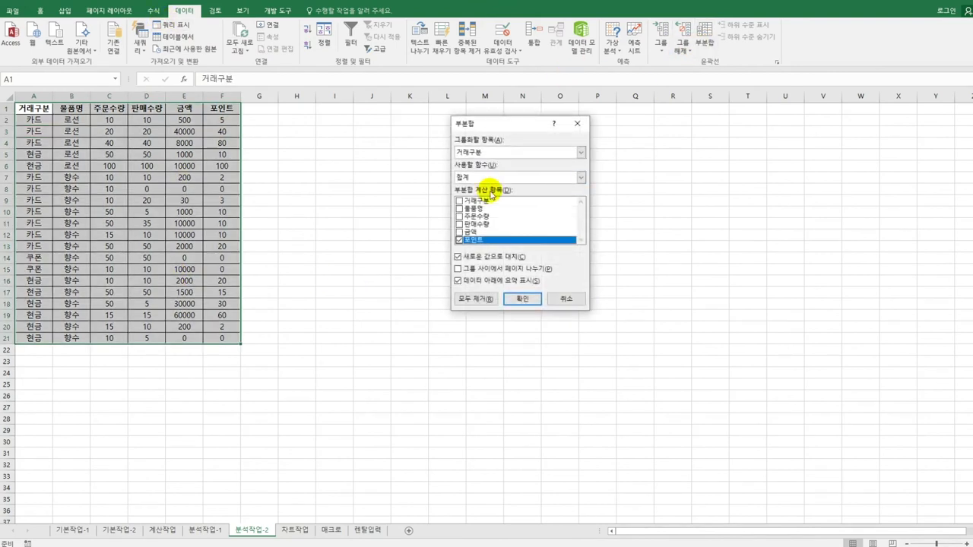
click(479, 153)
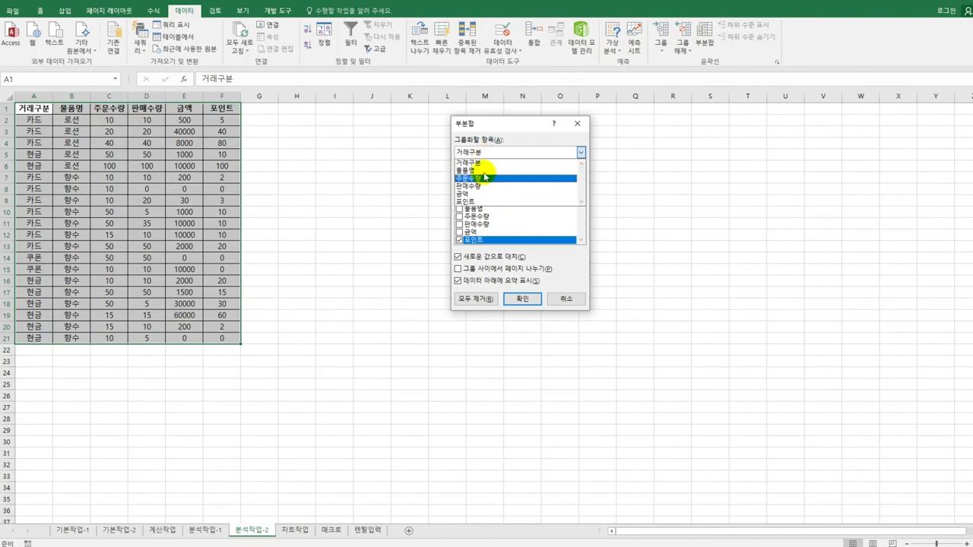
key(Escape)
key(Down)
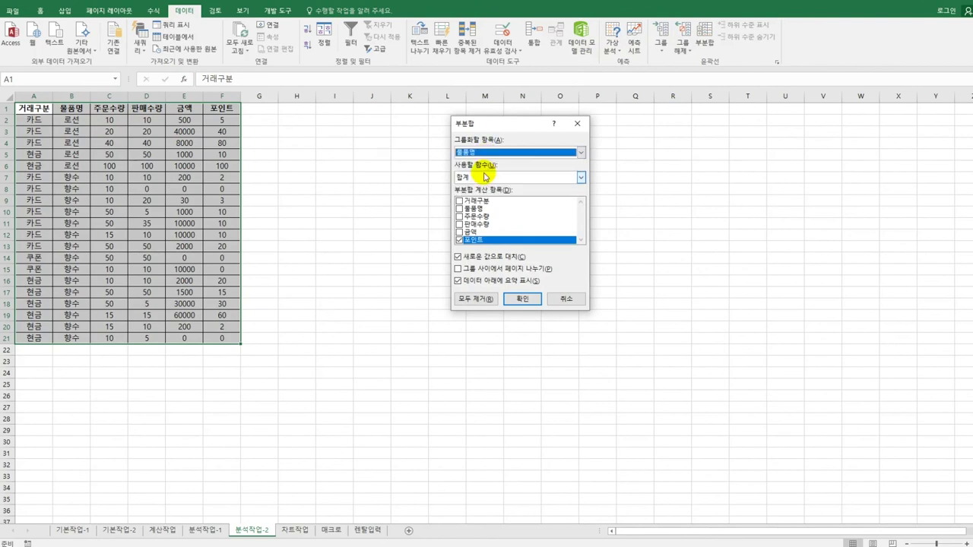
click(459, 241)
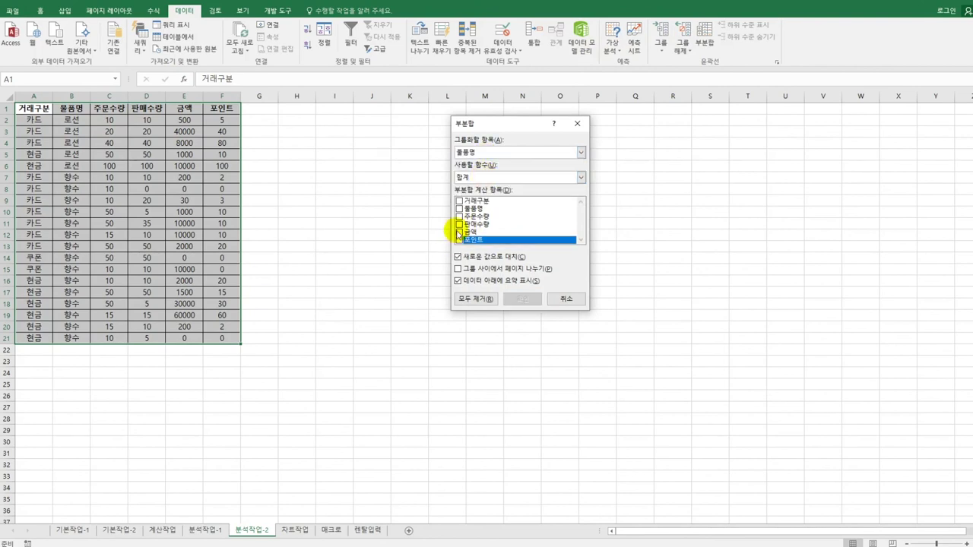
click(459, 232)
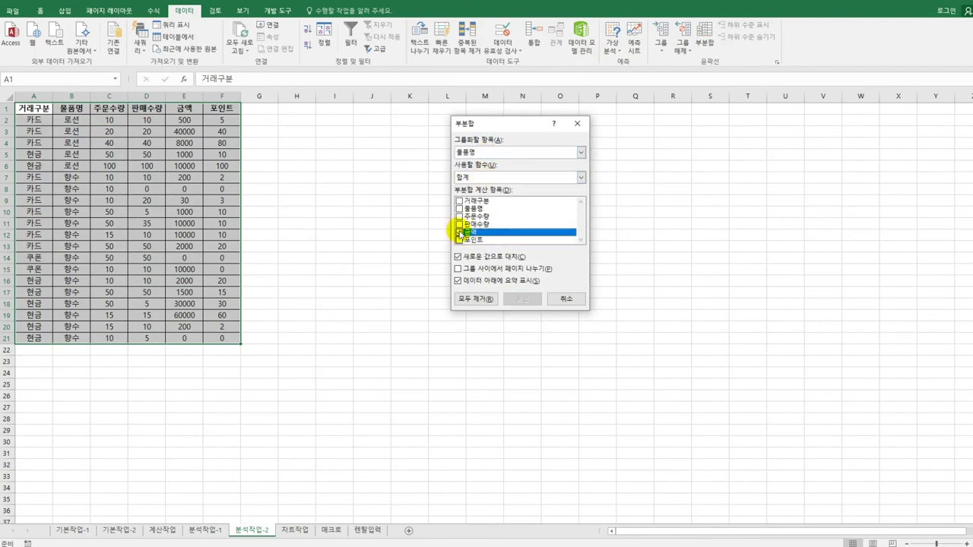
click(510, 176)
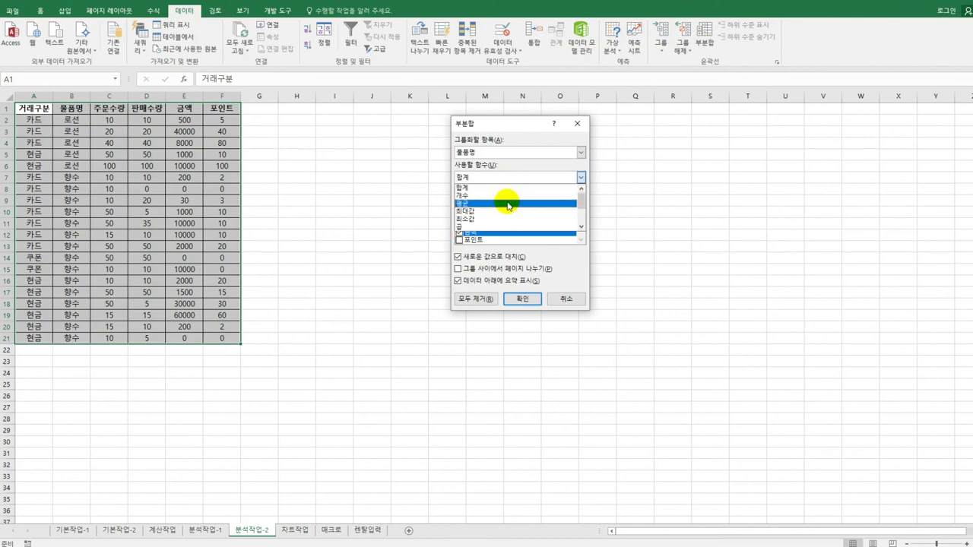
key(Escape)
key(Down)
key(Down)
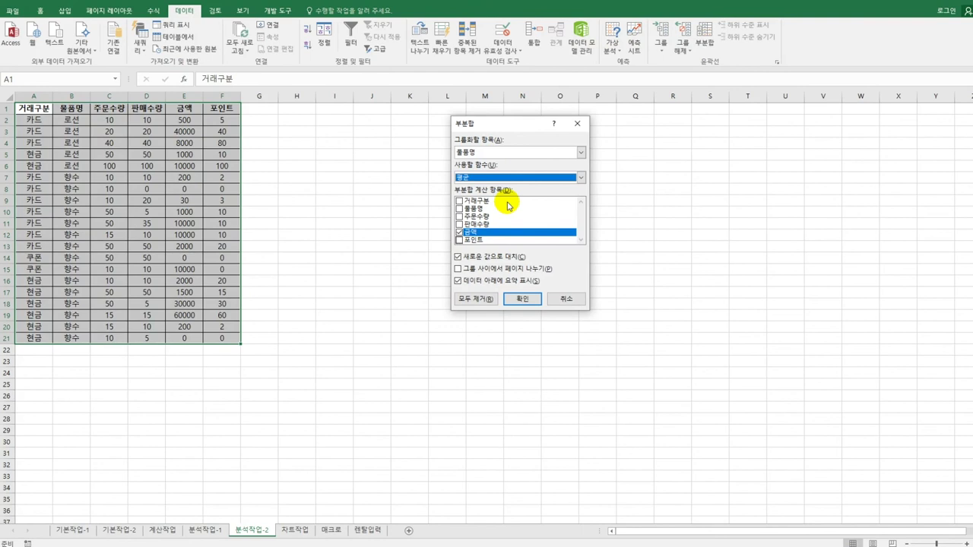
click(522, 301)
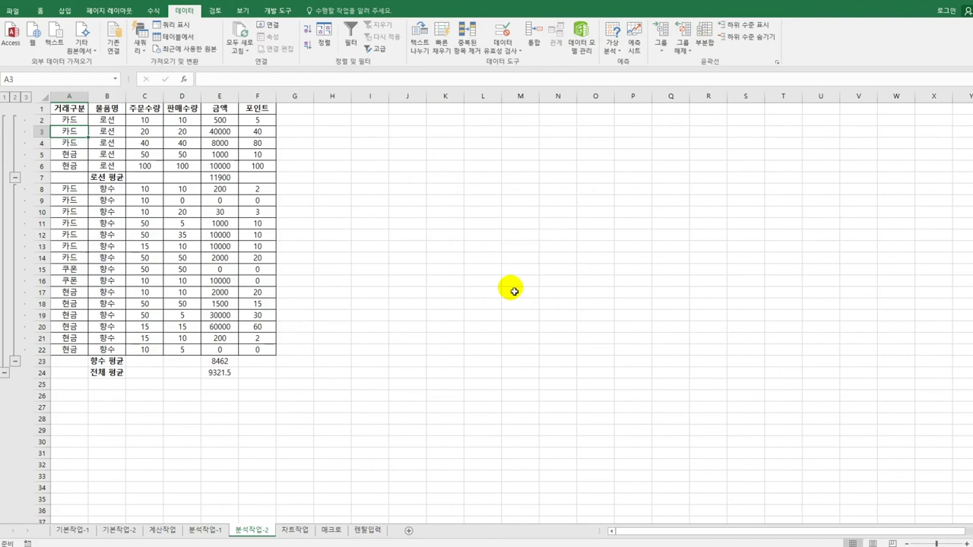
Step: Add nested subtotals grouped by 거래구분 with the 개수 of 주문수량, keeping the existing subtotals (새로운 값으로 대치 off)
click(705, 47)
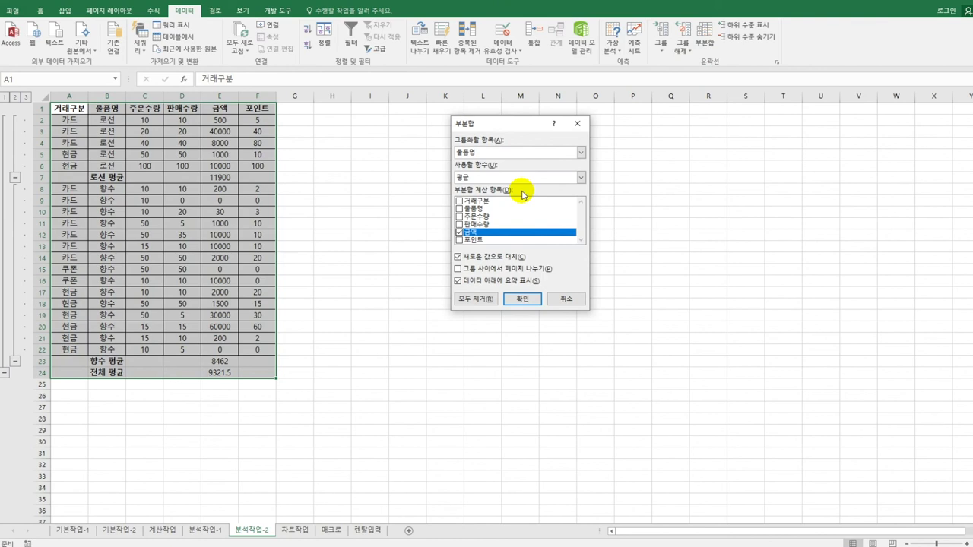
click(497, 155)
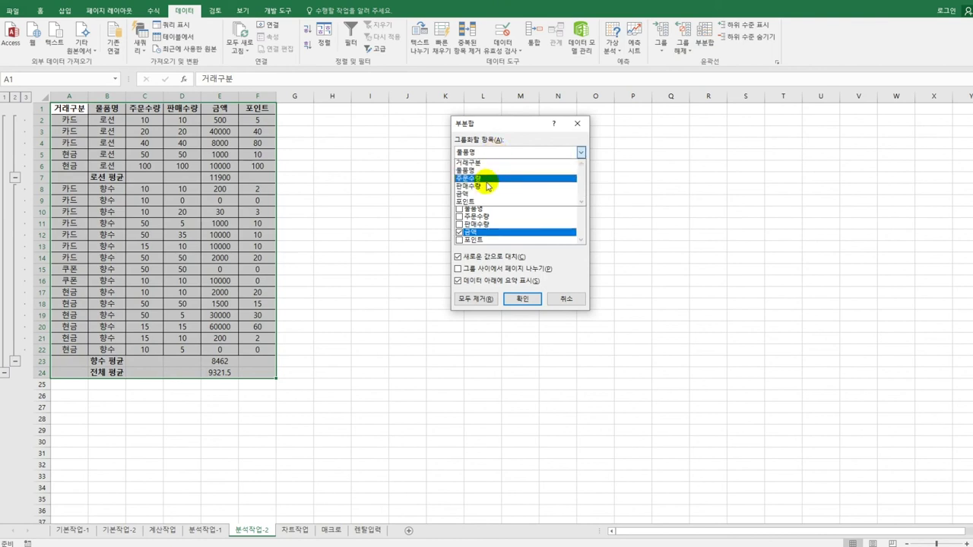
click(488, 169)
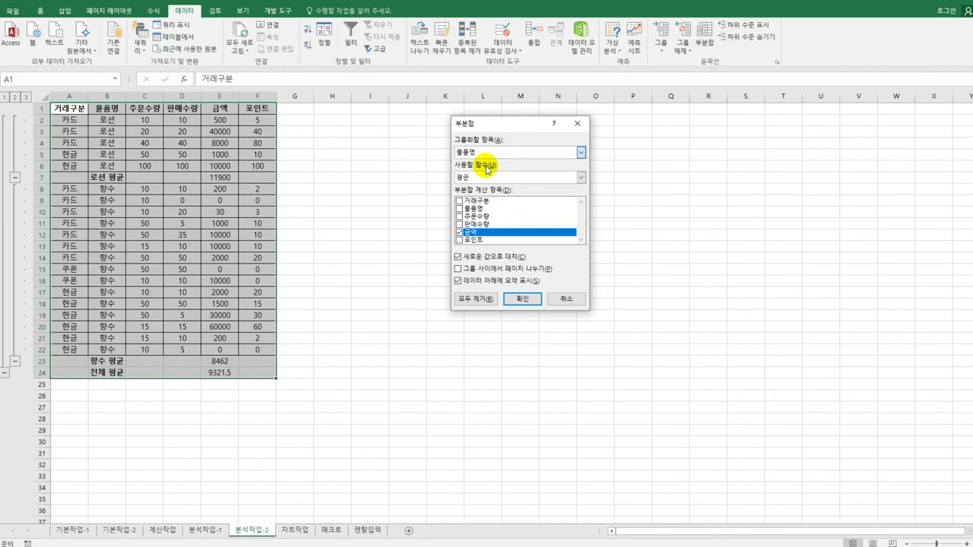
click(460, 233)
click(460, 216)
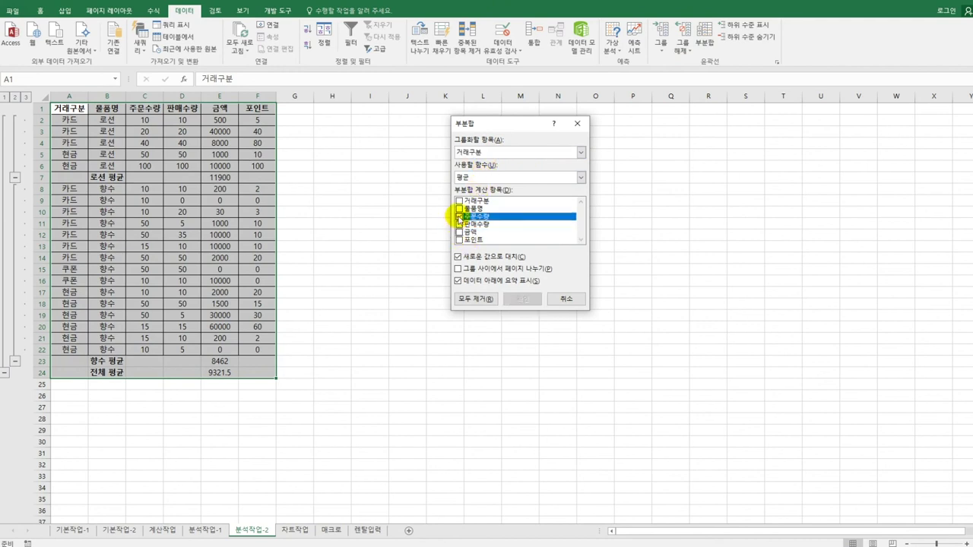
click(480, 178)
key(Escape)
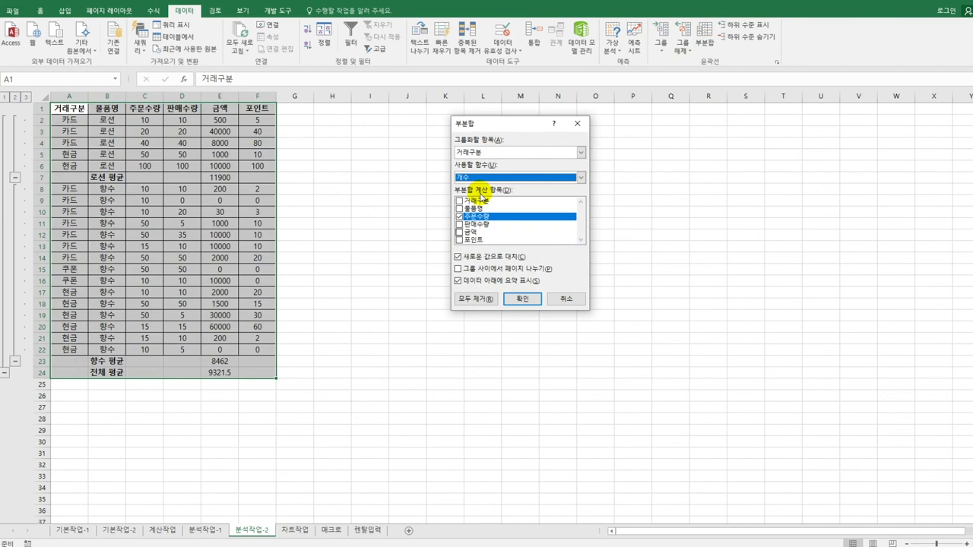
click(476, 258)
click(475, 260)
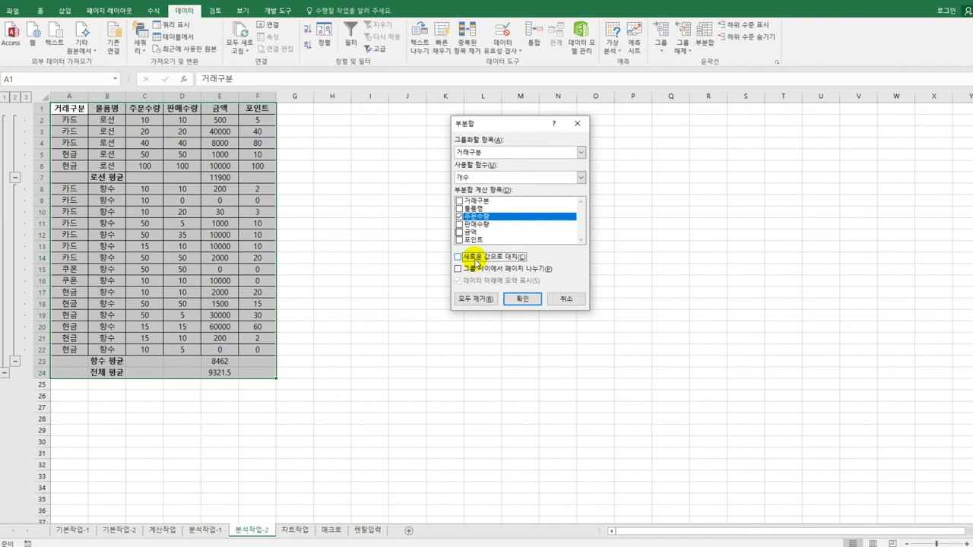
click(525, 301)
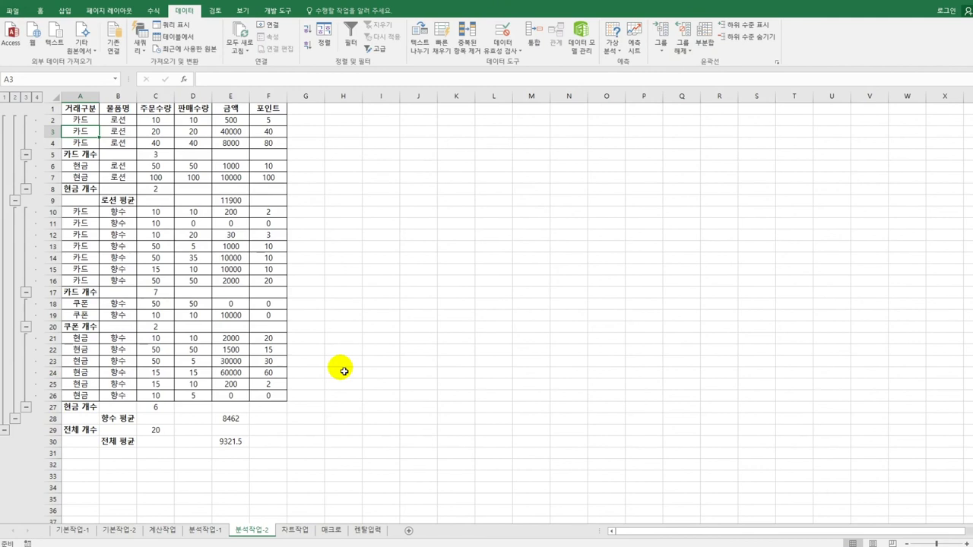
Step: On sheet 차트작업, change the chart type of the 강 릉 series to 표식이 있는 꺾은선형 (line with markers)
click(296, 531)
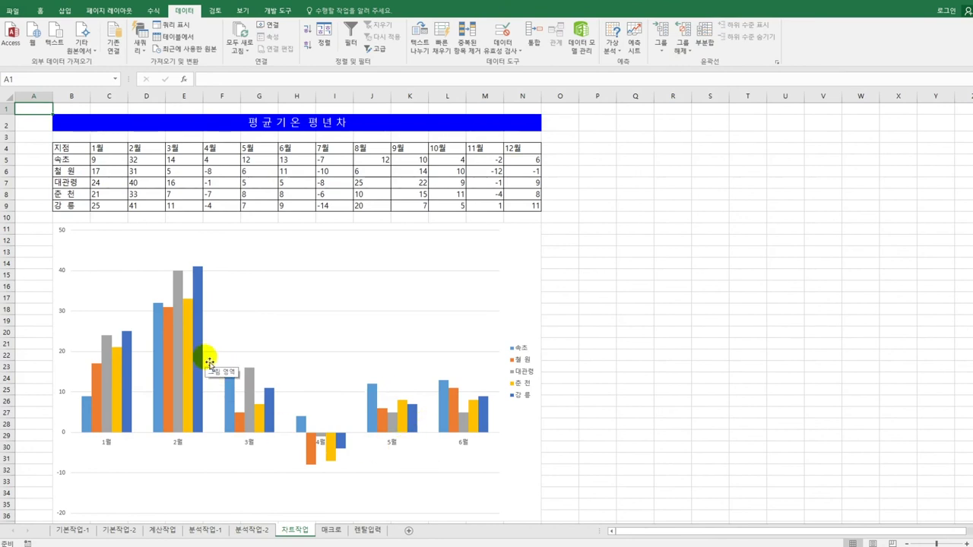
click(199, 324)
right_click(198, 299)
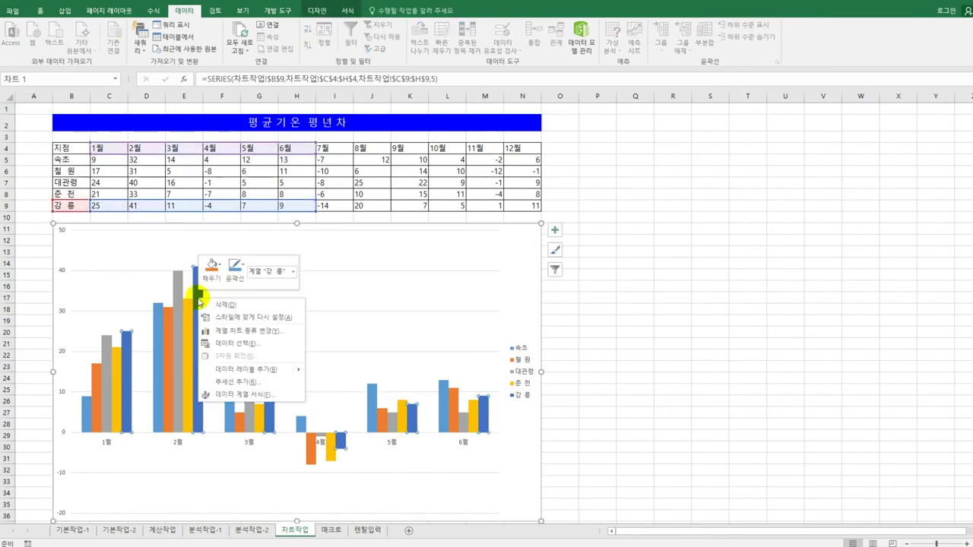
click(255, 331)
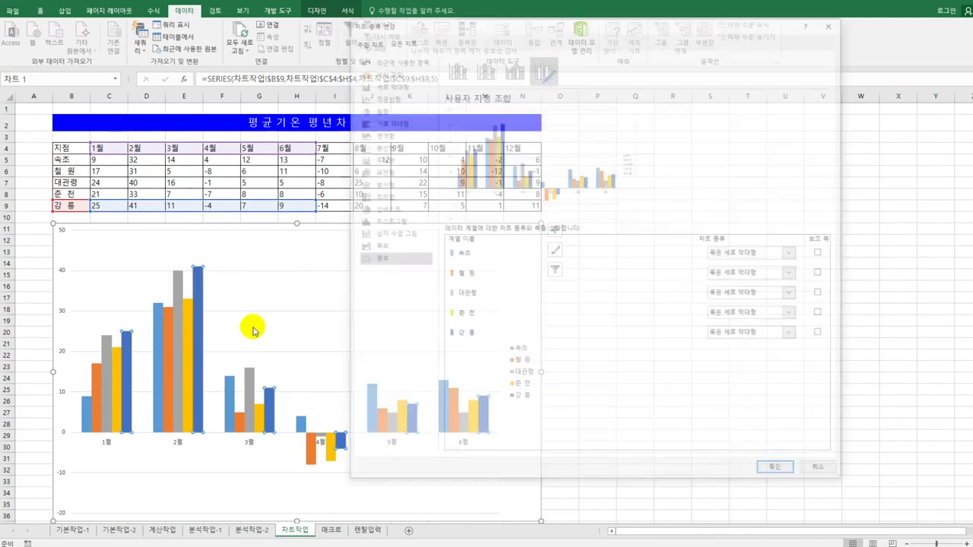
click(494, 337)
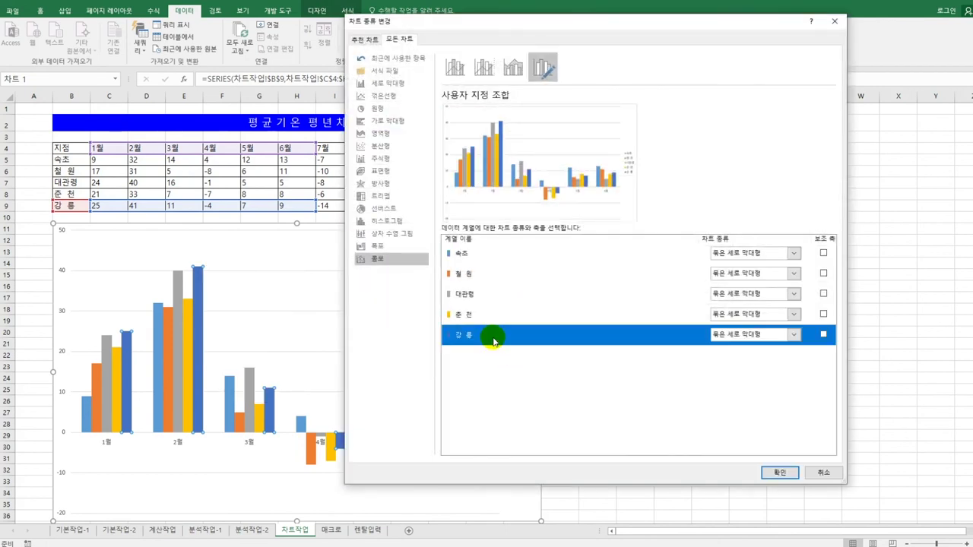
click(795, 335)
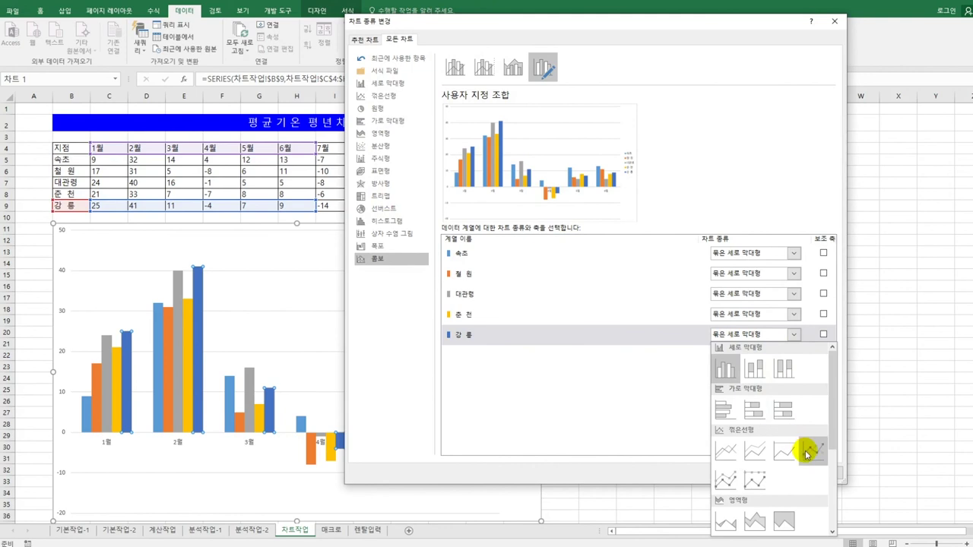
key(Escape)
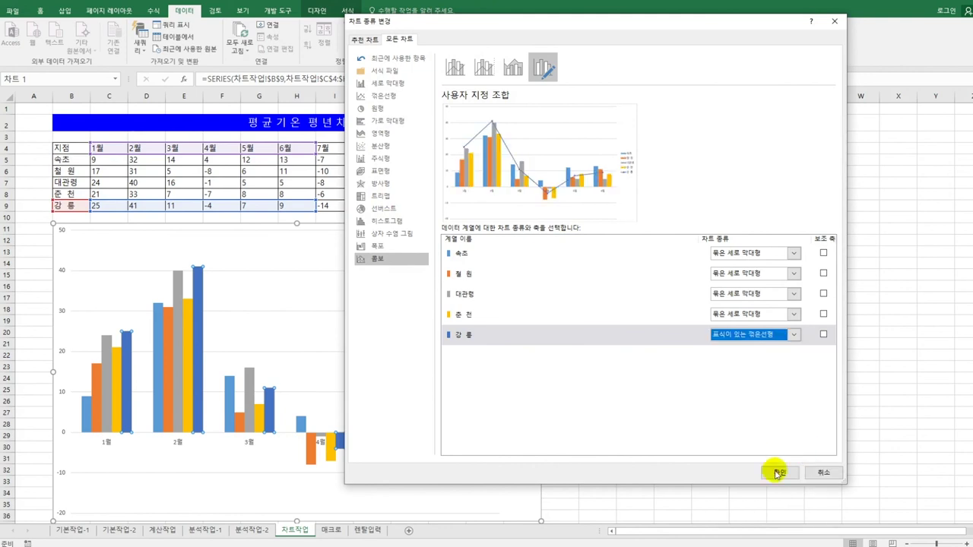
click(780, 473)
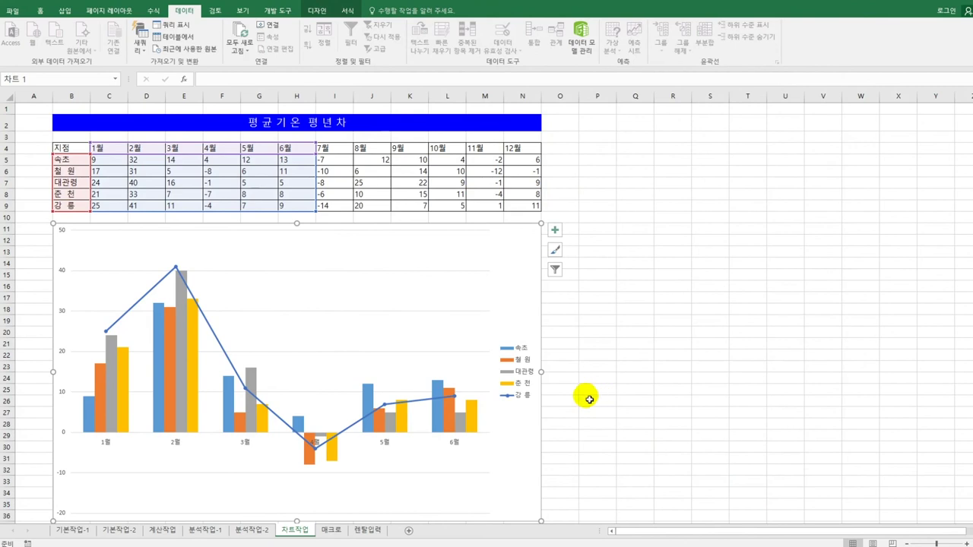
Step: Add data labels to the 강 릉 line series in the chart
click(344, 435)
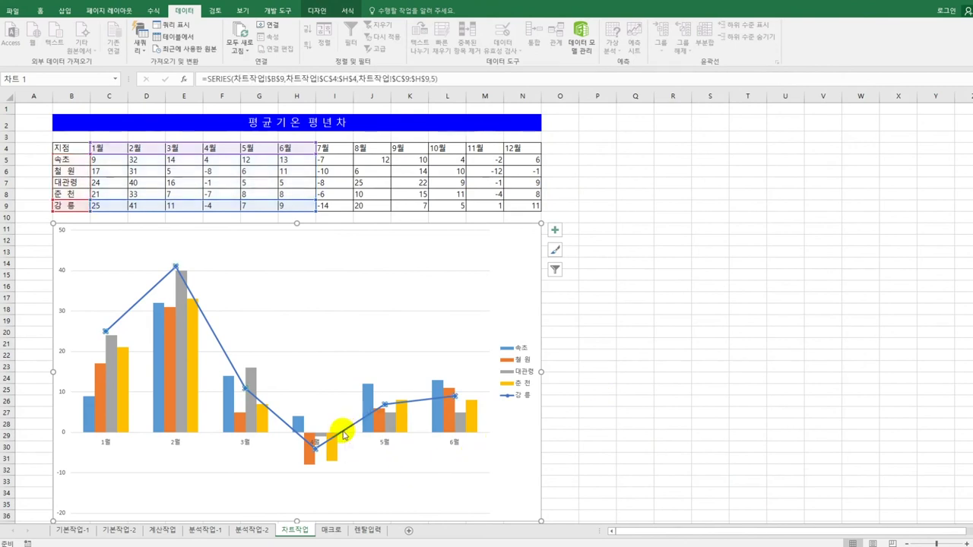
right_click(344, 435)
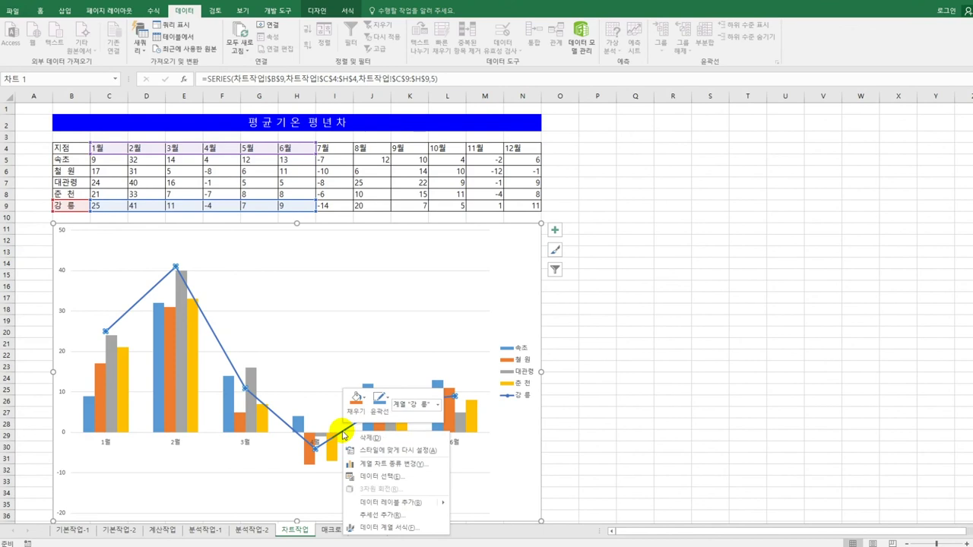
click(397, 503)
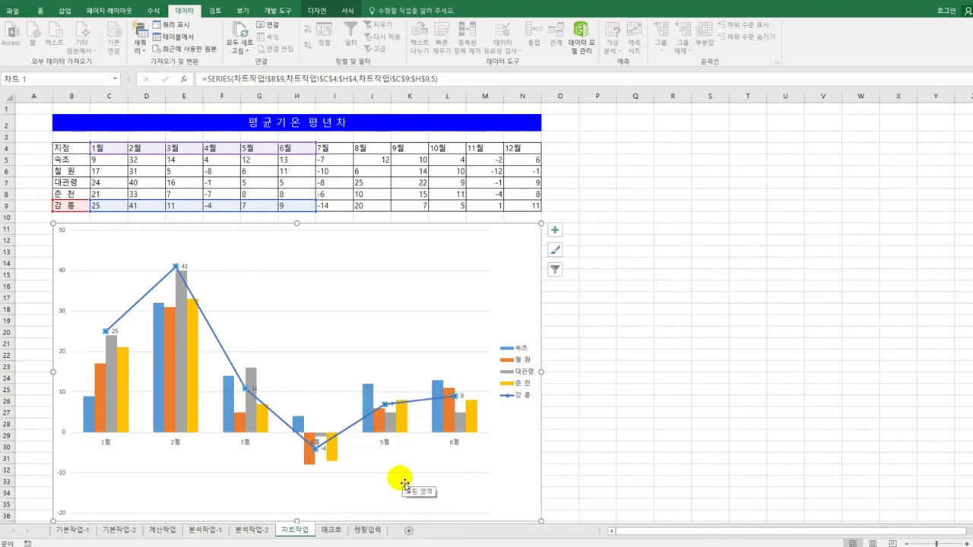
Step: Set the series overlap (계열 겹치기) of the chart's column series to 50%
click(158, 337)
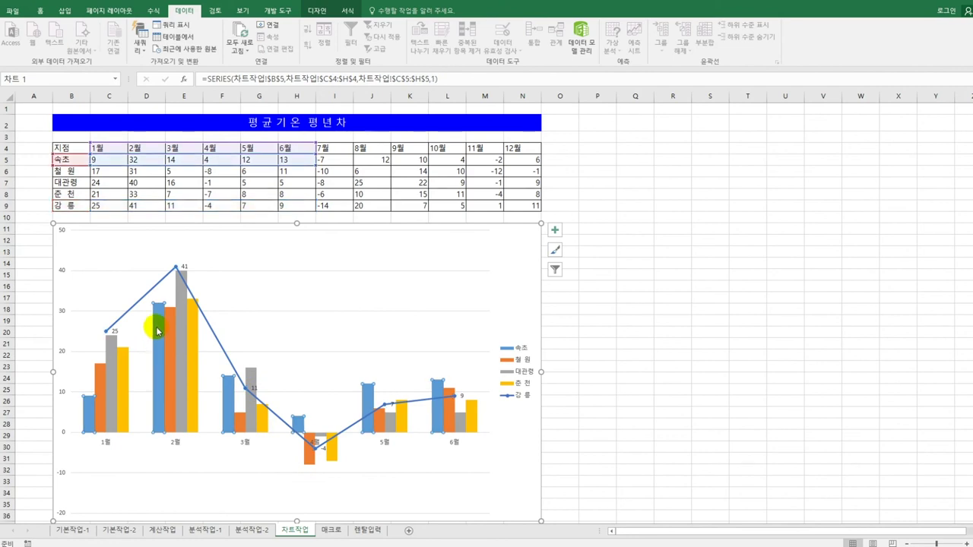
right_click(157, 328)
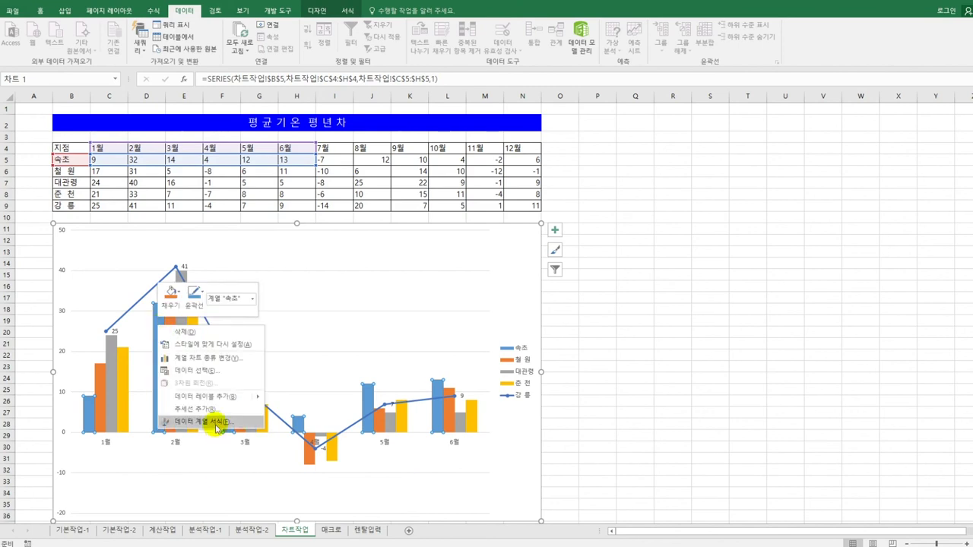
click(210, 420)
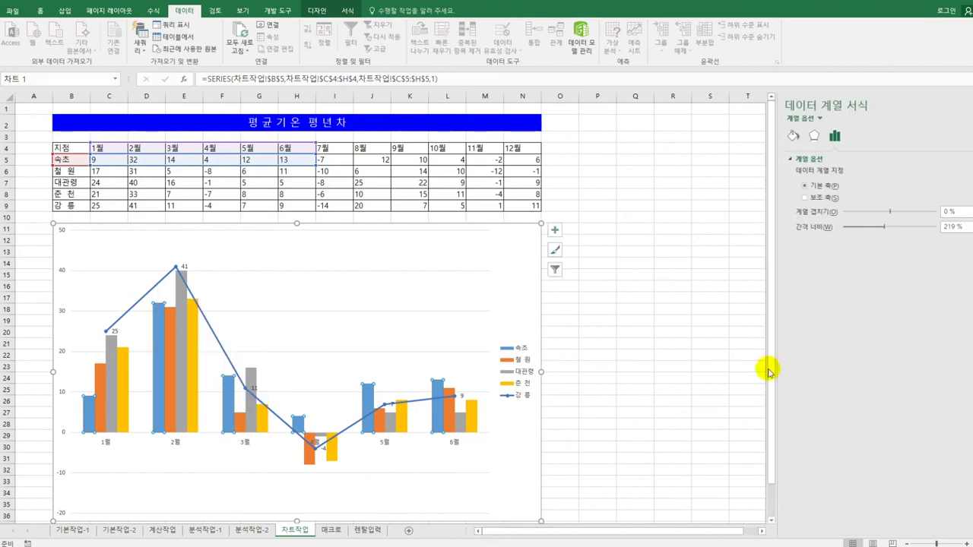
click(943, 213)
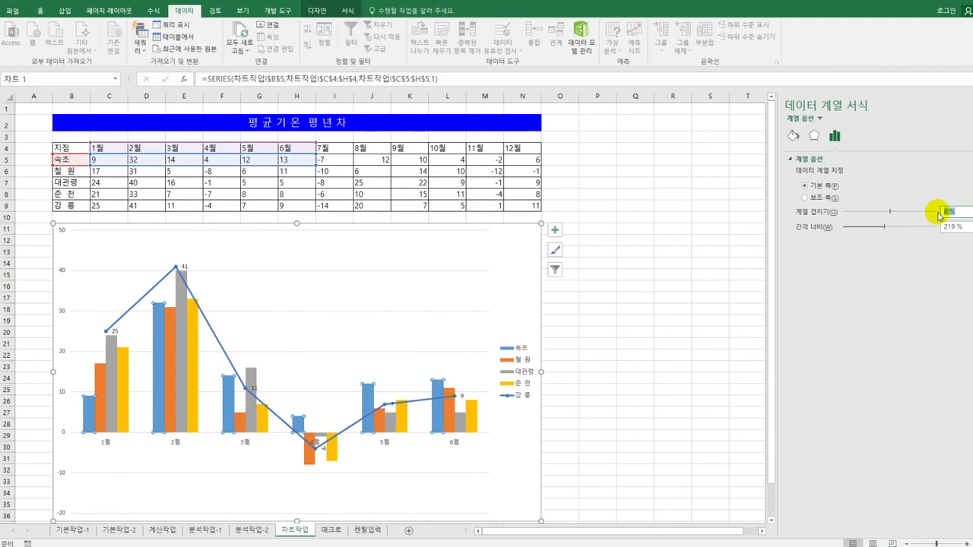
text(50)
key(Return)
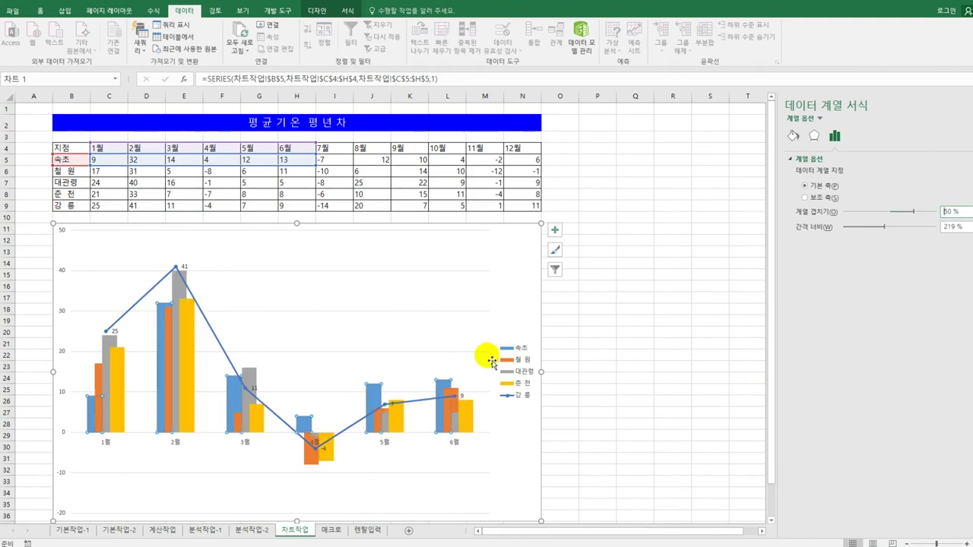
Step: Set the chart's vertical axis to a minimum of -10, a maximum of 45 and a major unit of 5
click(62, 314)
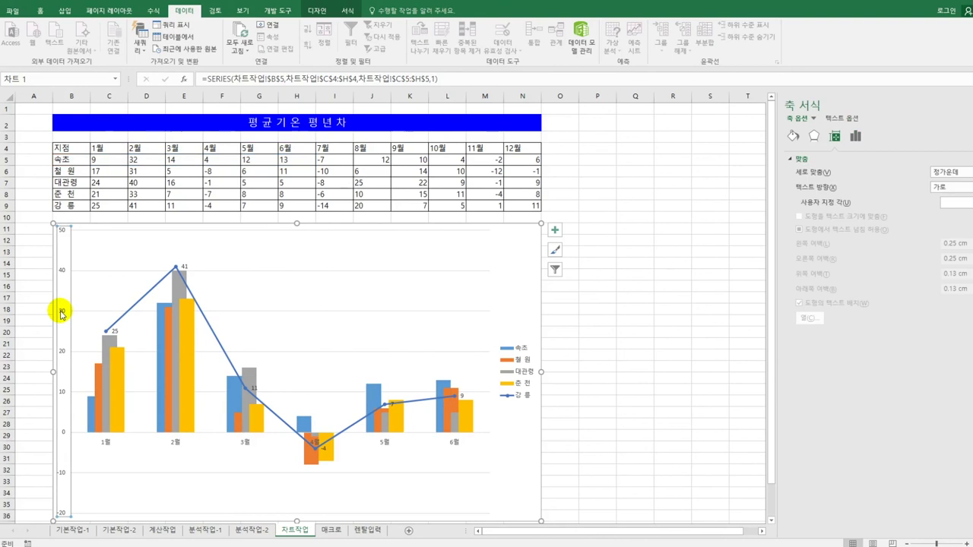
click(855, 136)
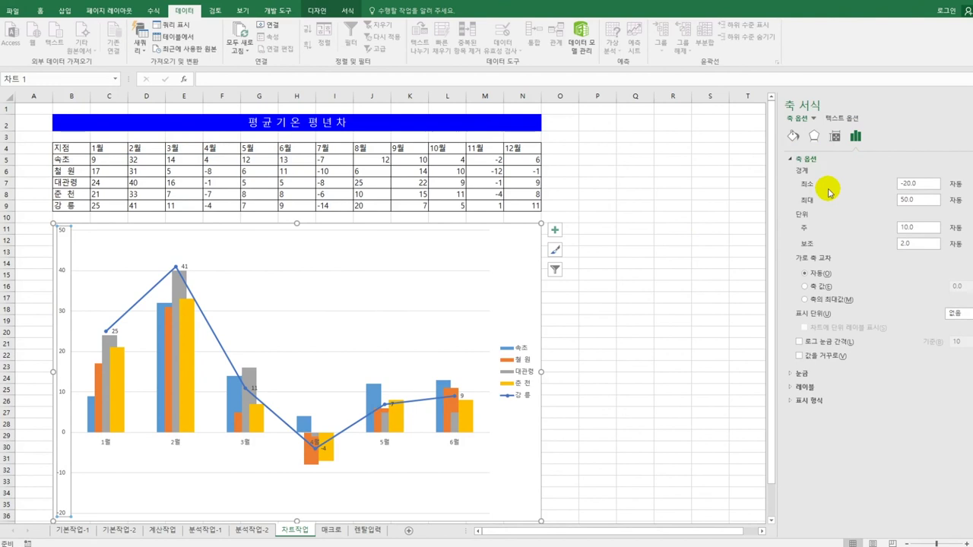
drag(929, 200, 892, 201)
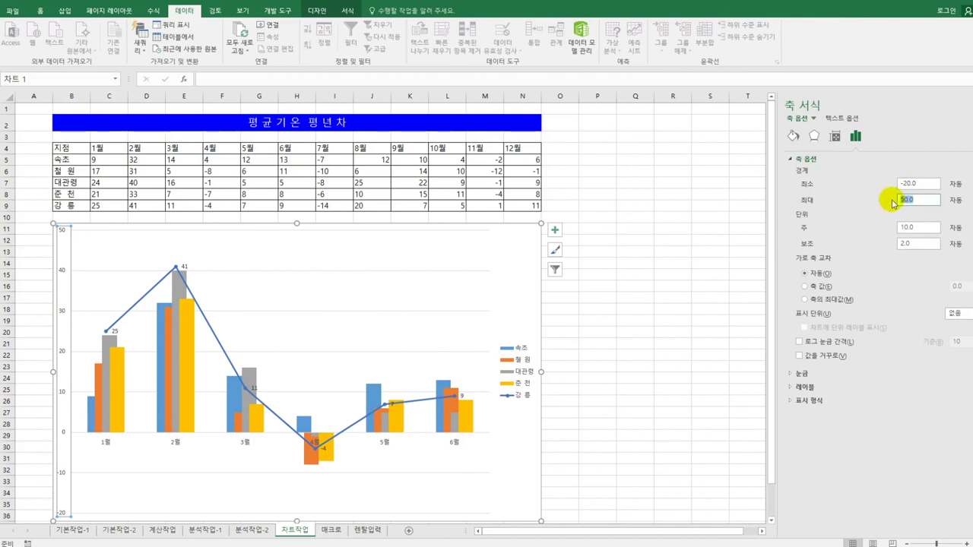
text(45)
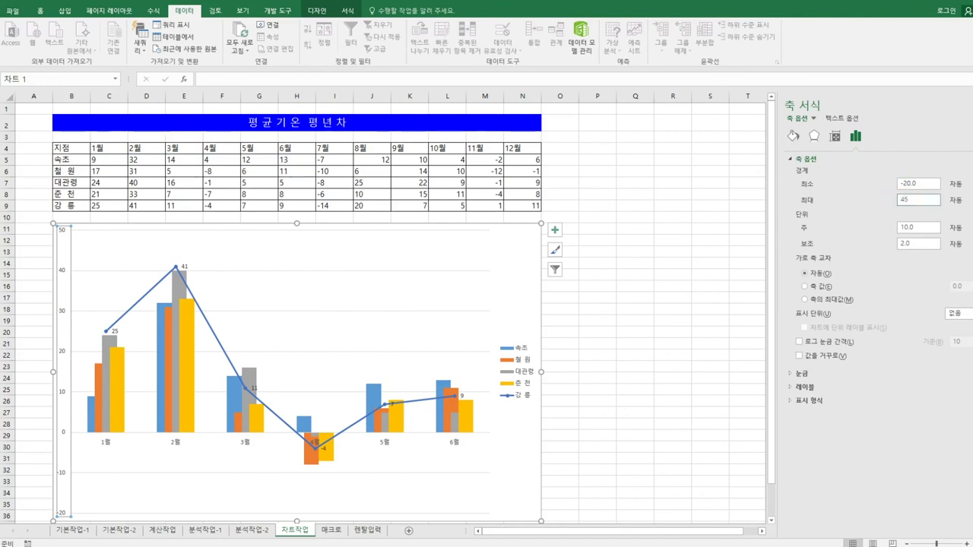
drag(929, 184, 895, 184)
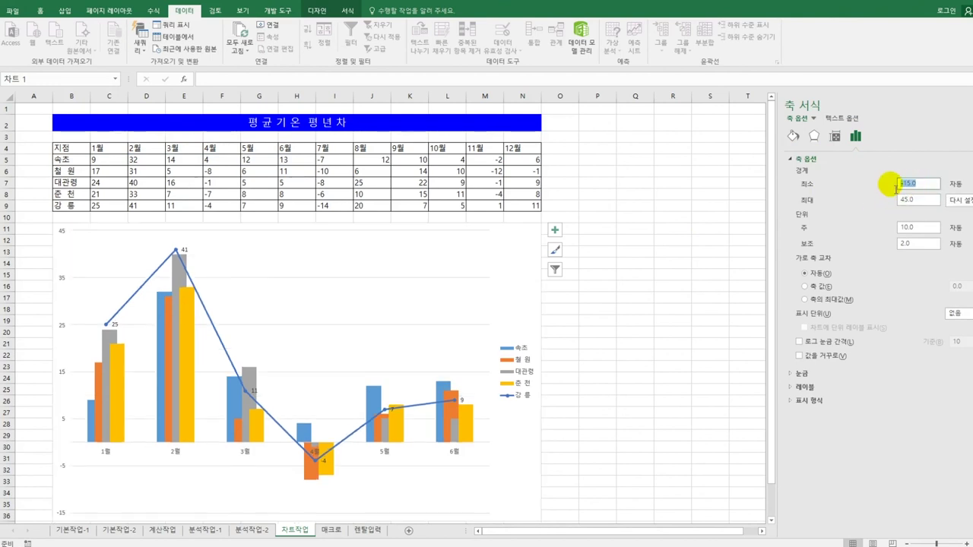
text(-)
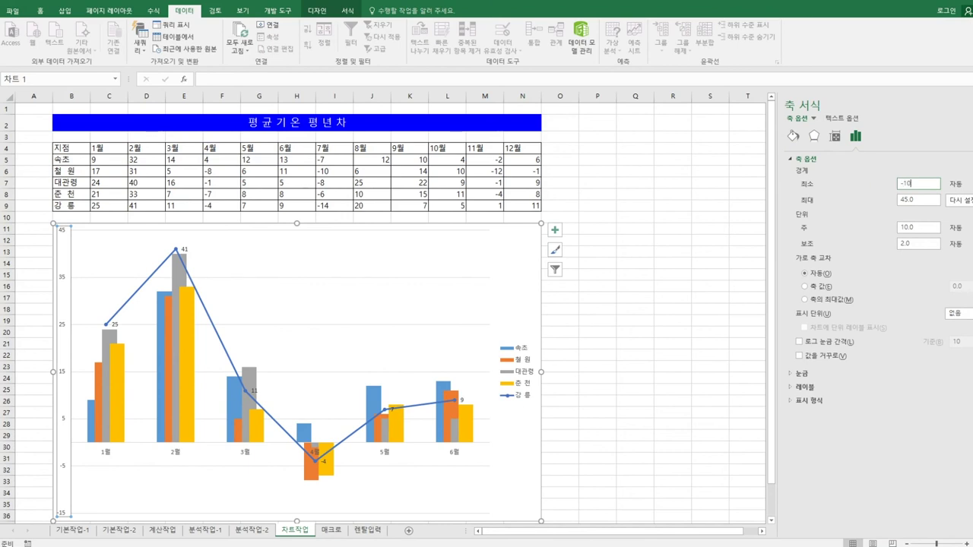
text(10)
drag(920, 227, 875, 225)
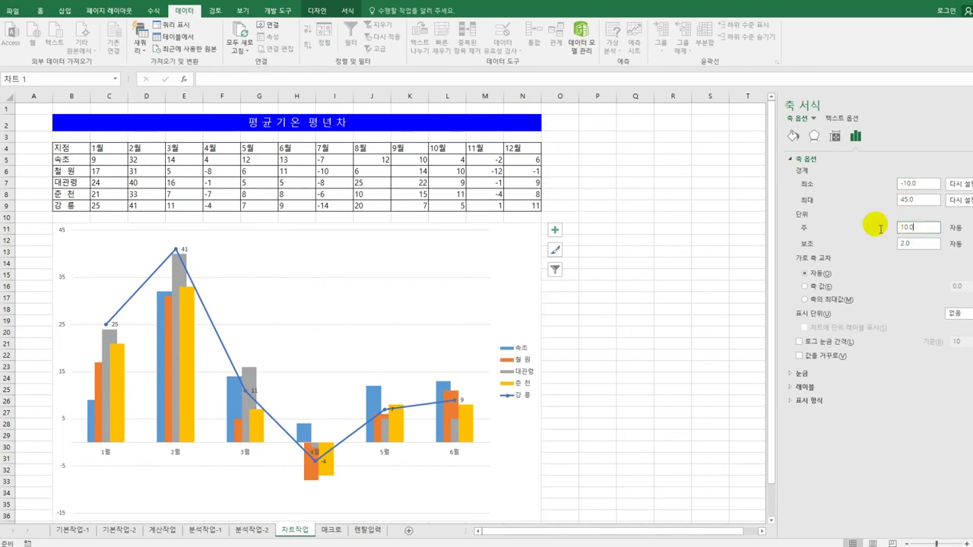
text(5)
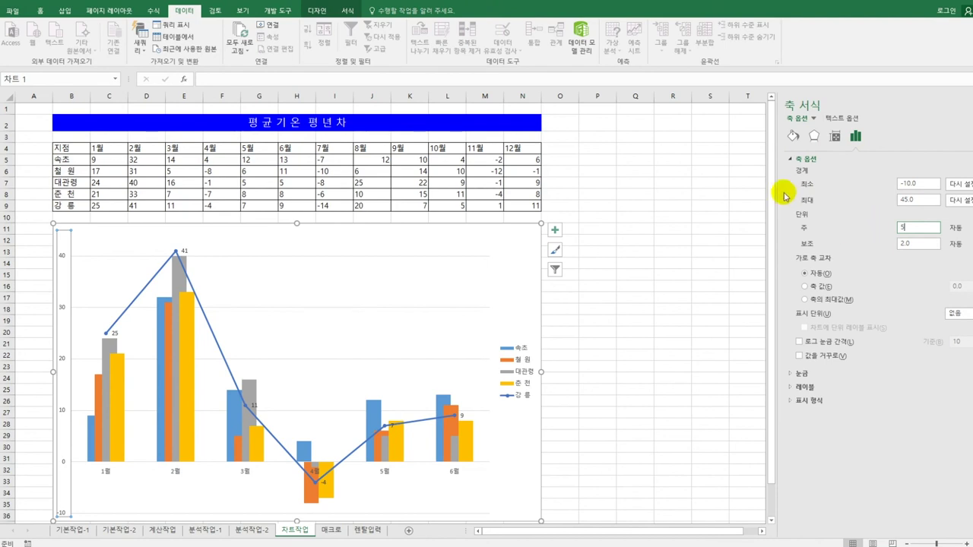
Step: Give the chart area rounded corners (둥근 모서리) and the first outer (바깥쪽) shadow preset
click(531, 252)
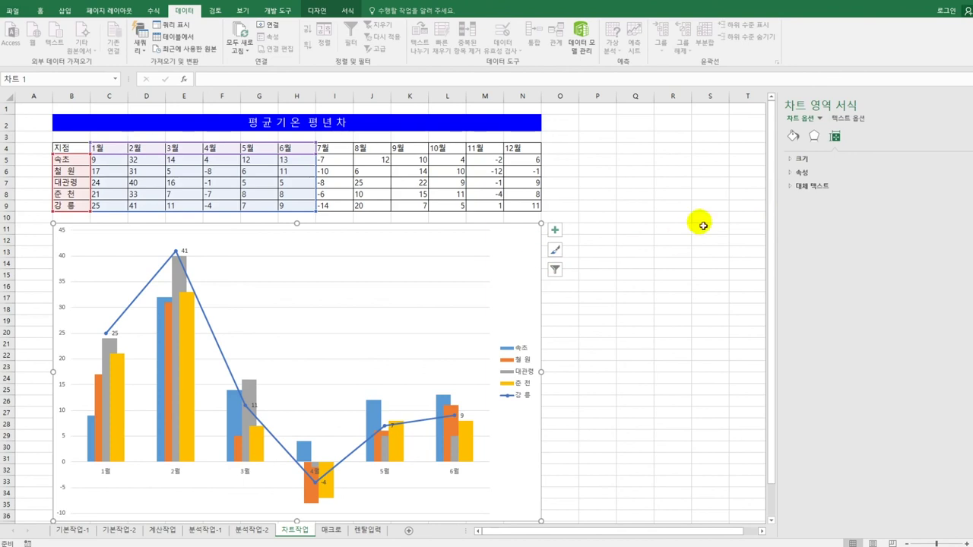
click(792, 141)
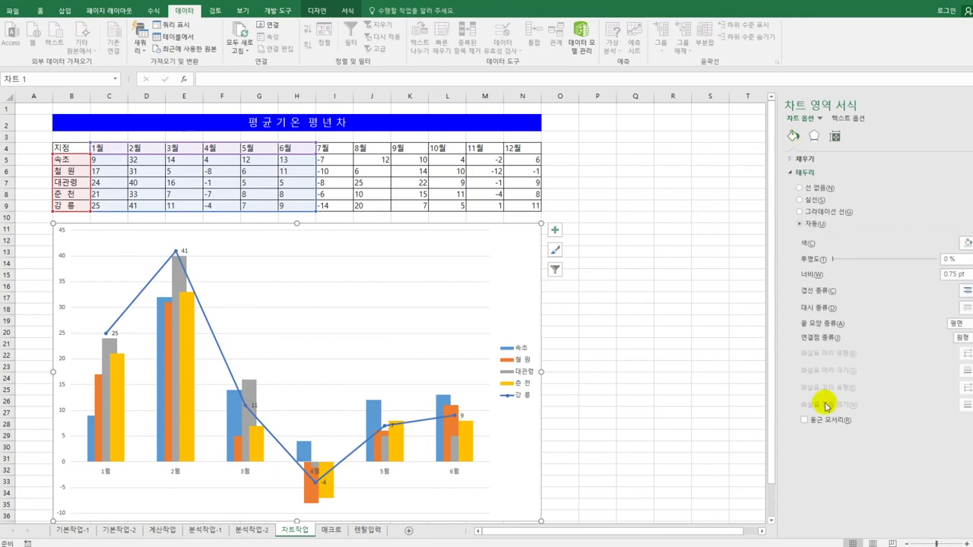
click(828, 422)
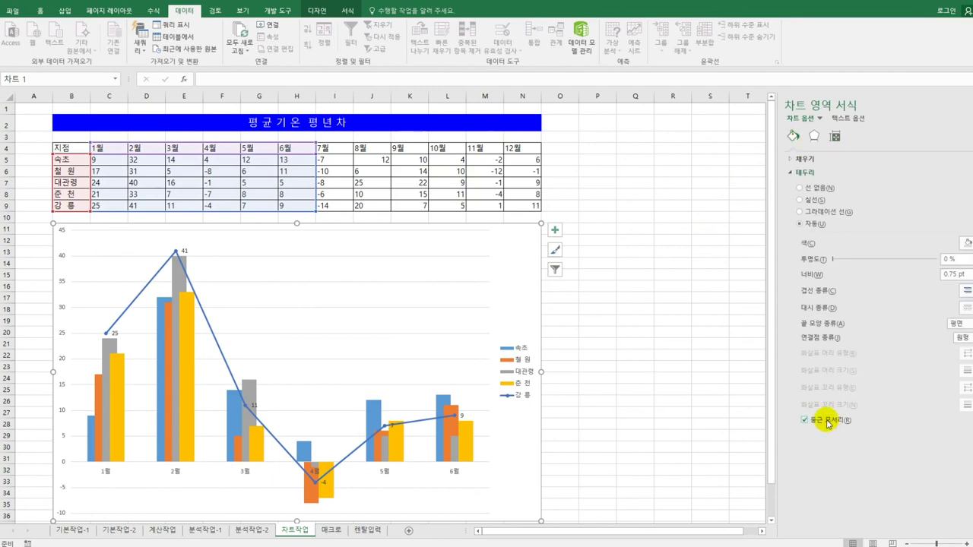
click(814, 136)
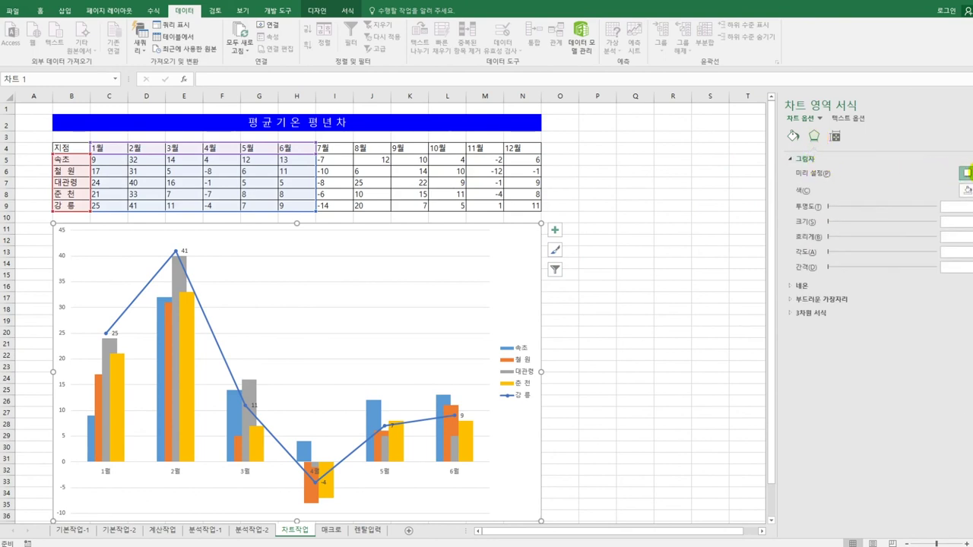
click(966, 174)
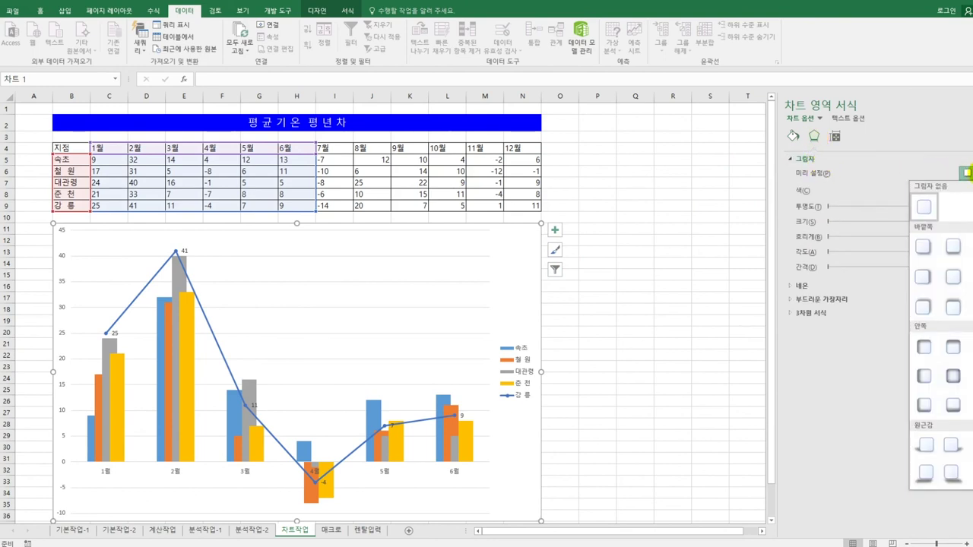
click(922, 248)
click(651, 344)
scroll(659, 367, down, 1)
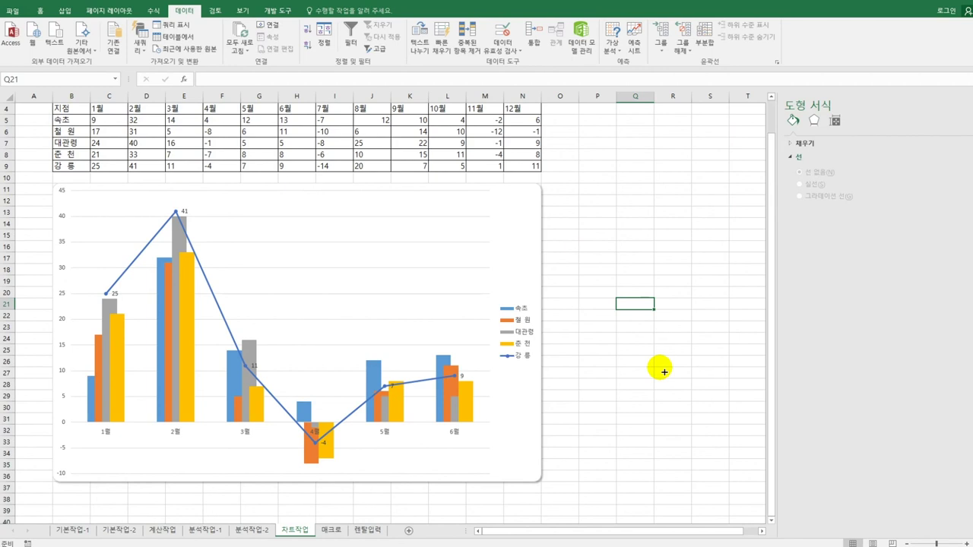
Step: On sheet 매크로, start recording a macro named 서식적용, stored in 현재 통합 문서
click(330, 530)
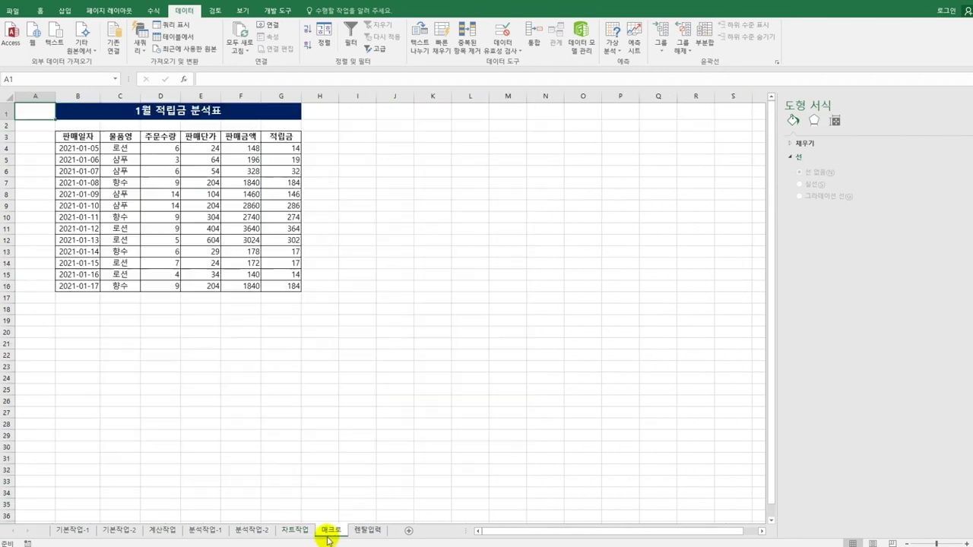
click(407, 287)
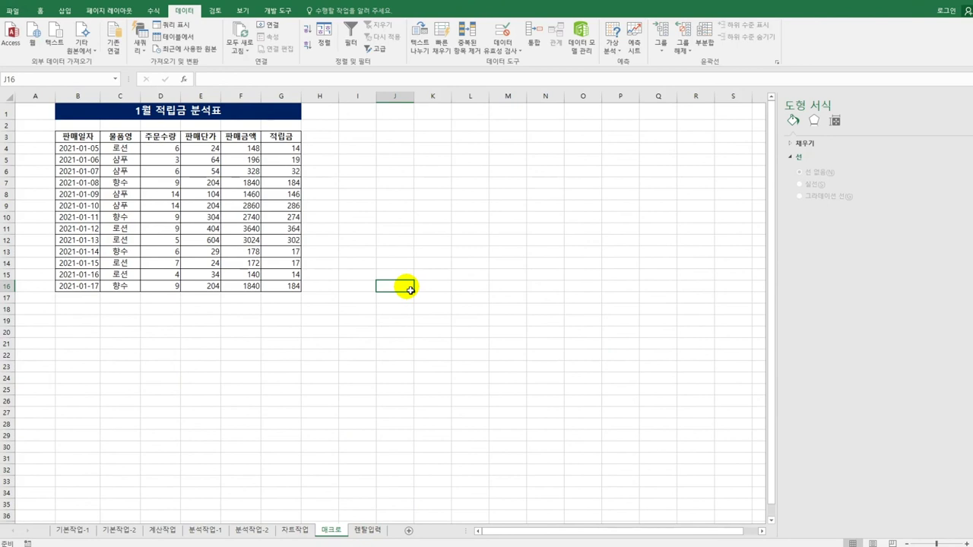
click(266, 12)
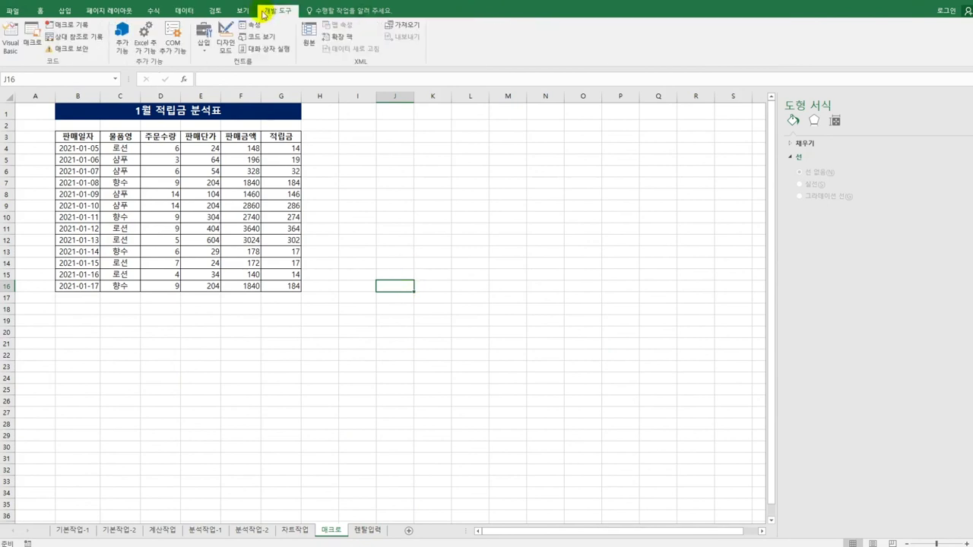
click(67, 25)
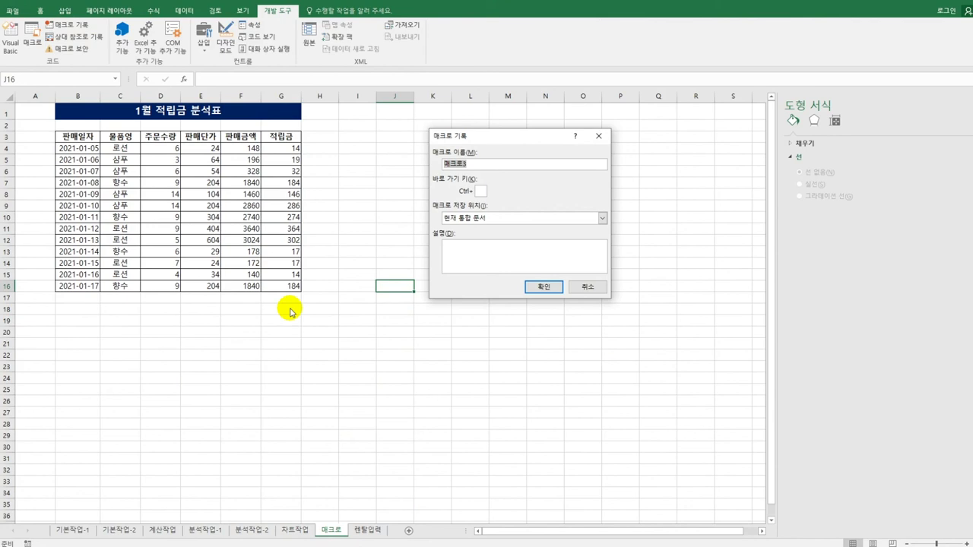
text(서식ㅈ으)
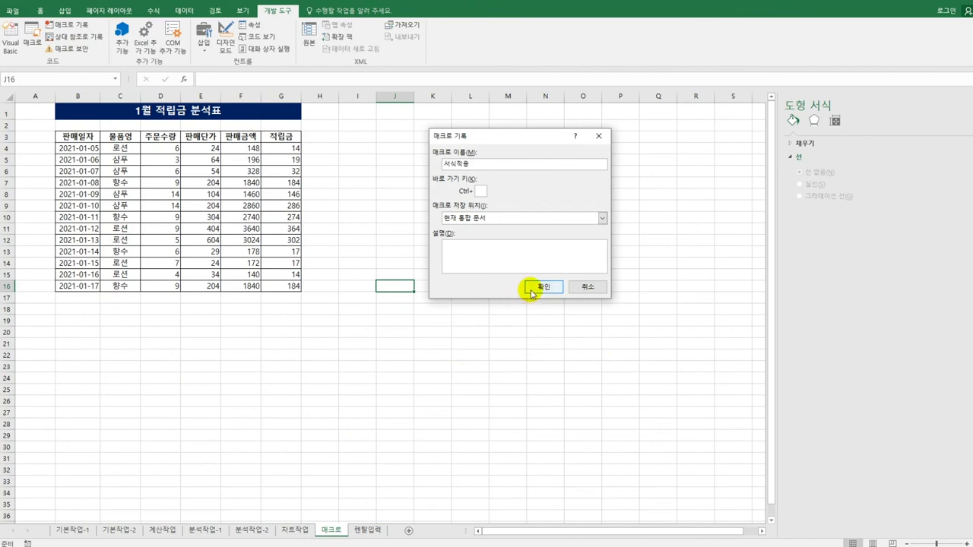
click(531, 294)
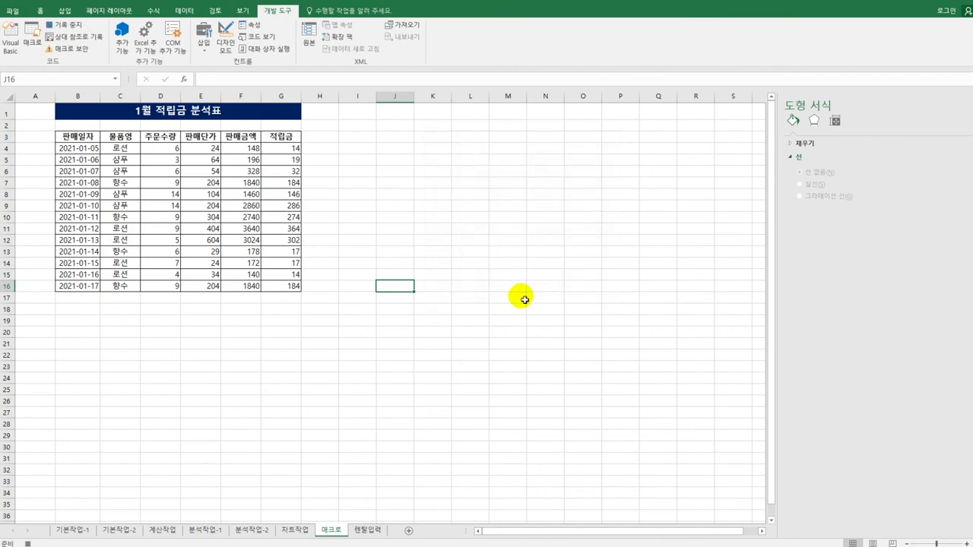
Step: Apply the custom number format [빨강][>=10]0;[파랑][<=5]0;0 to the 주문수량 cells D4:D16
click(176, 150)
drag(174, 185, 170, 287)
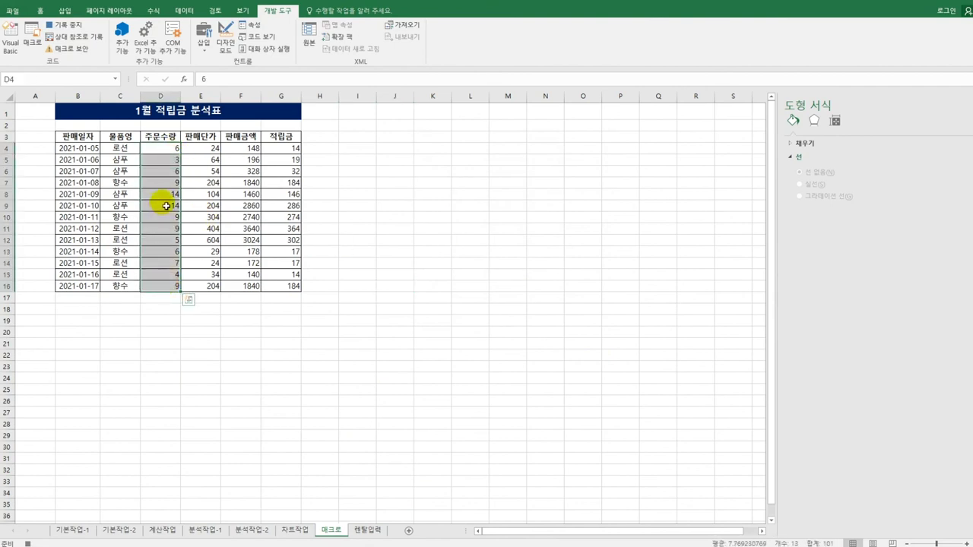
right_click(171, 178)
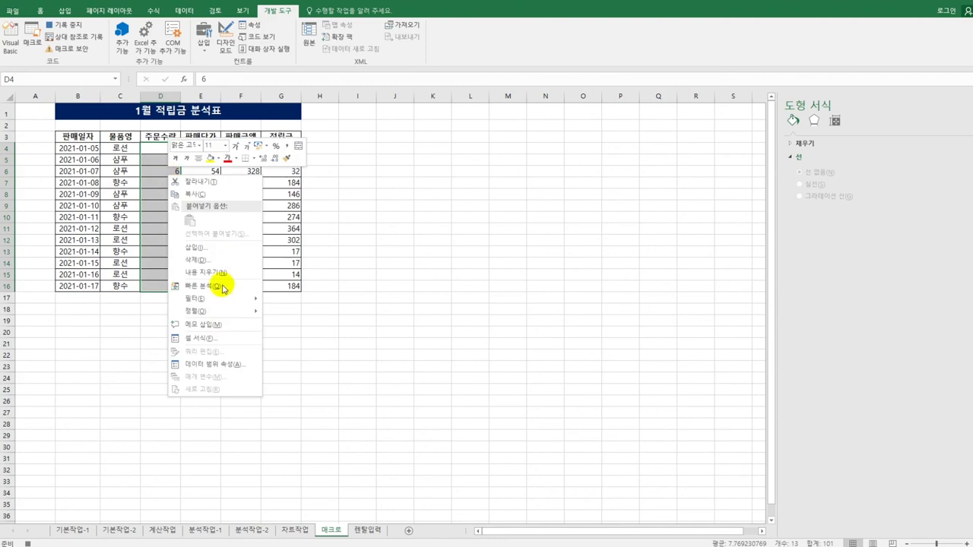
click(225, 336)
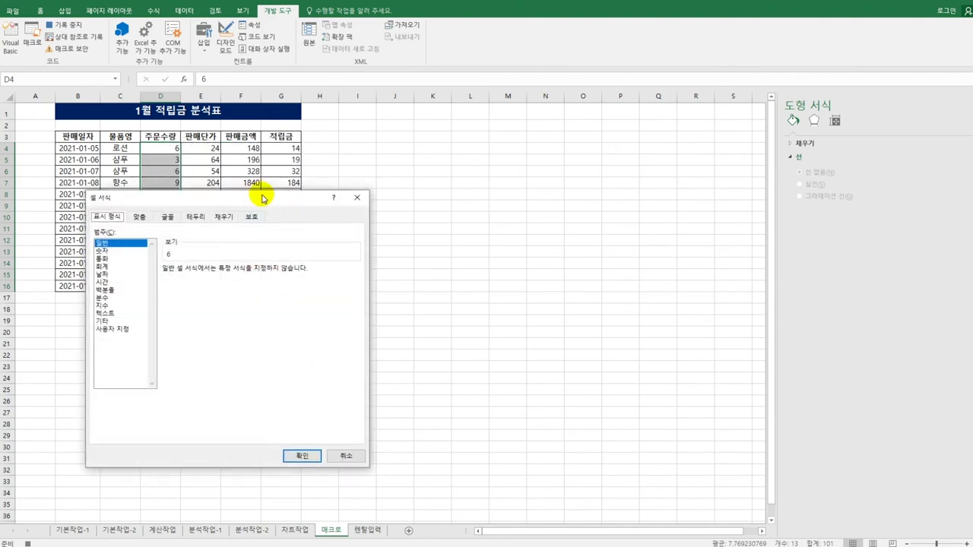
drag(261, 191, 488, 126)
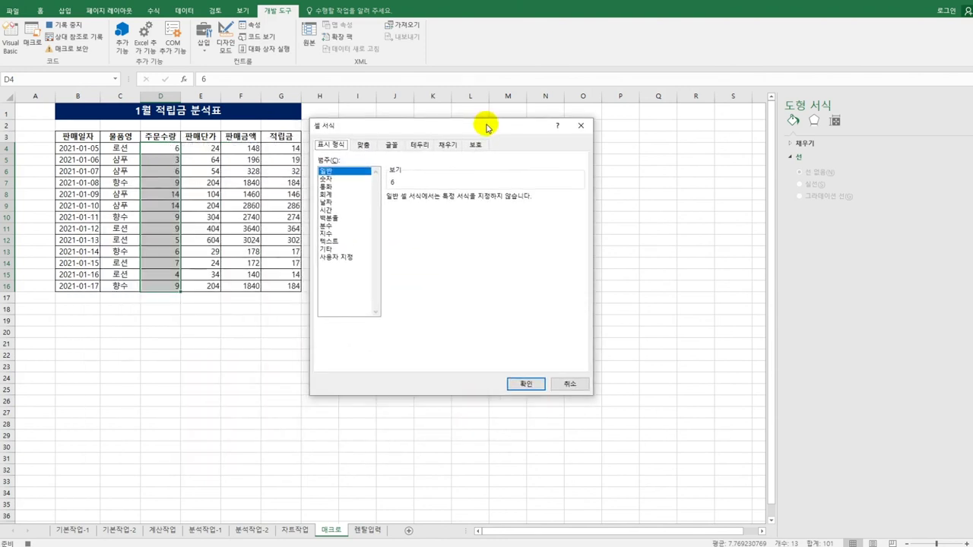
click(357, 257)
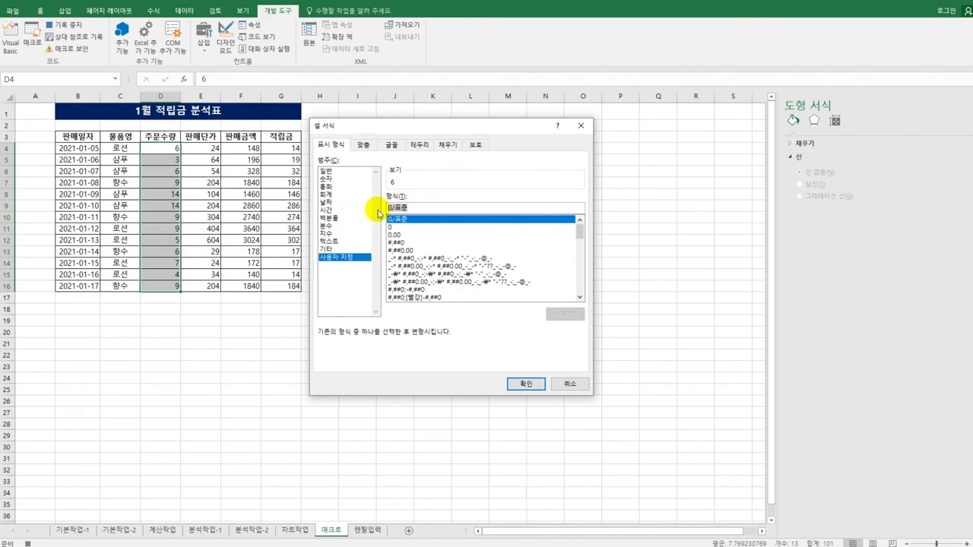
key(BackSpace)
text([)
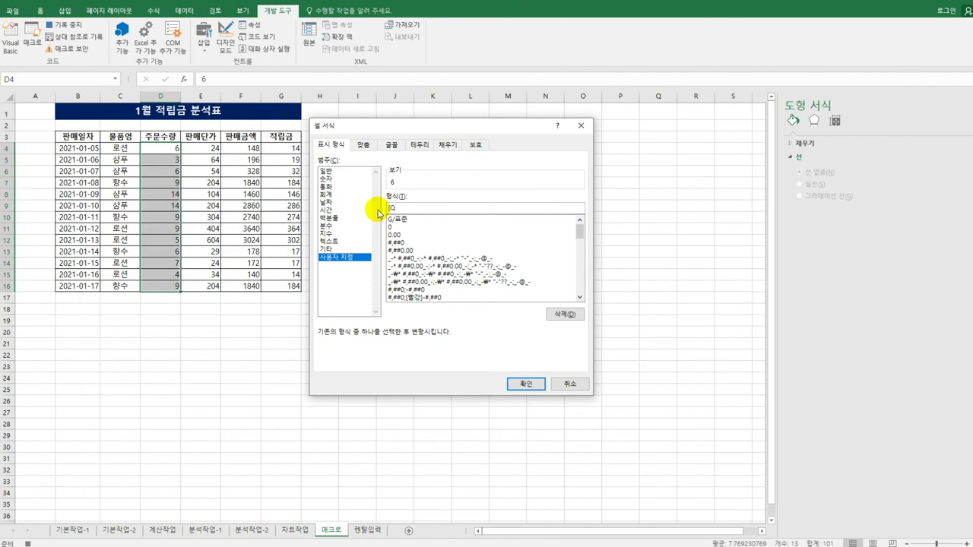
text(빨강][>=10])
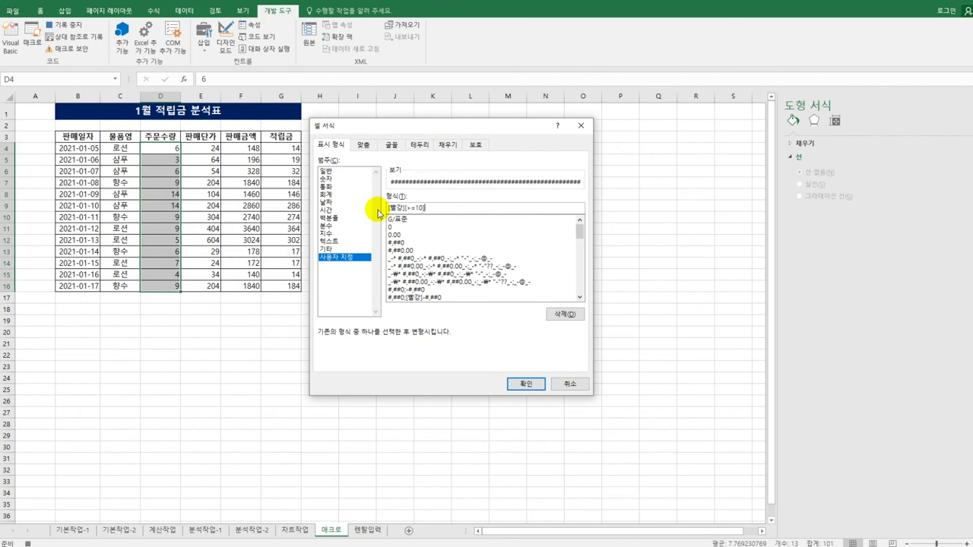
text(0)
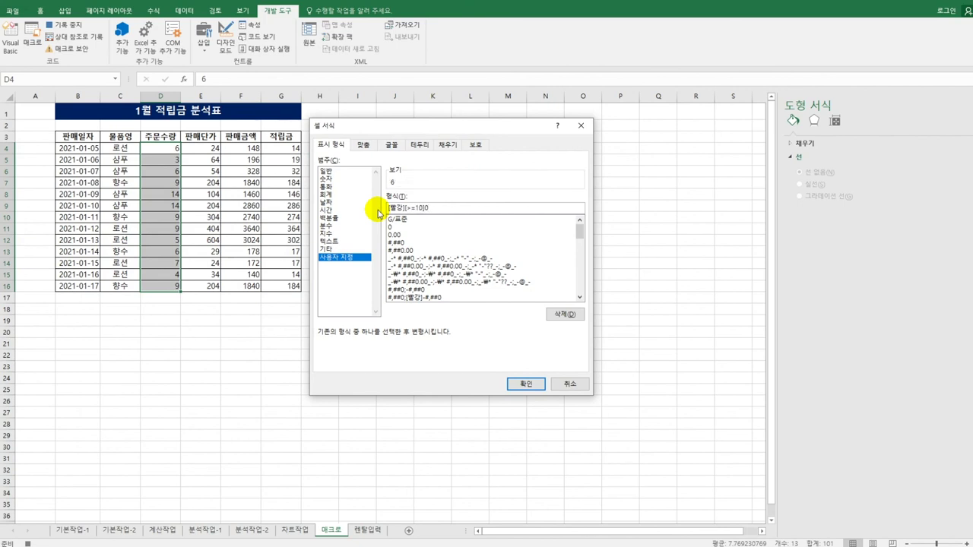
text(;)
text([vkf)
text(파랑)
text(])
text([<=5])
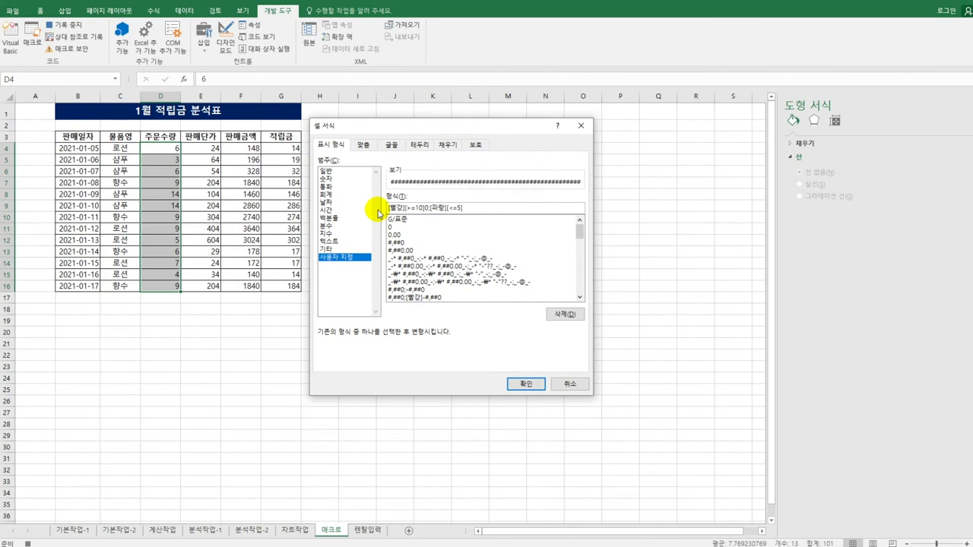
text(0;0)
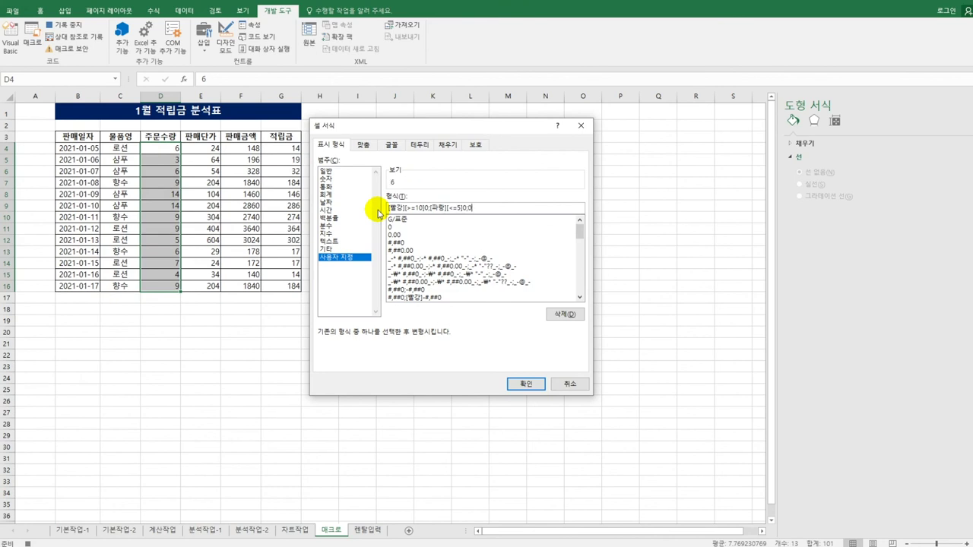
click(526, 384)
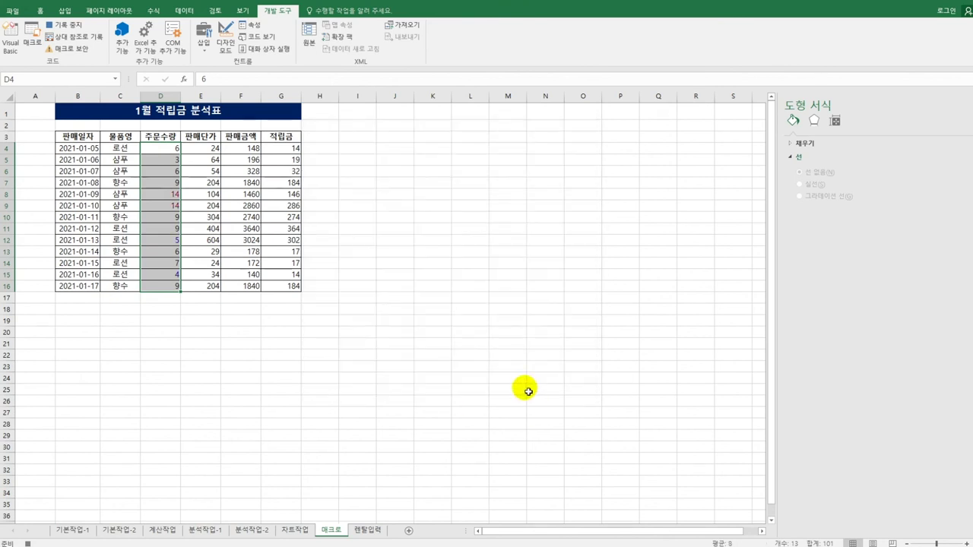
Step: Stop recording the 서식적용 macro
drag(164, 287, 163, 228)
click(165, 293)
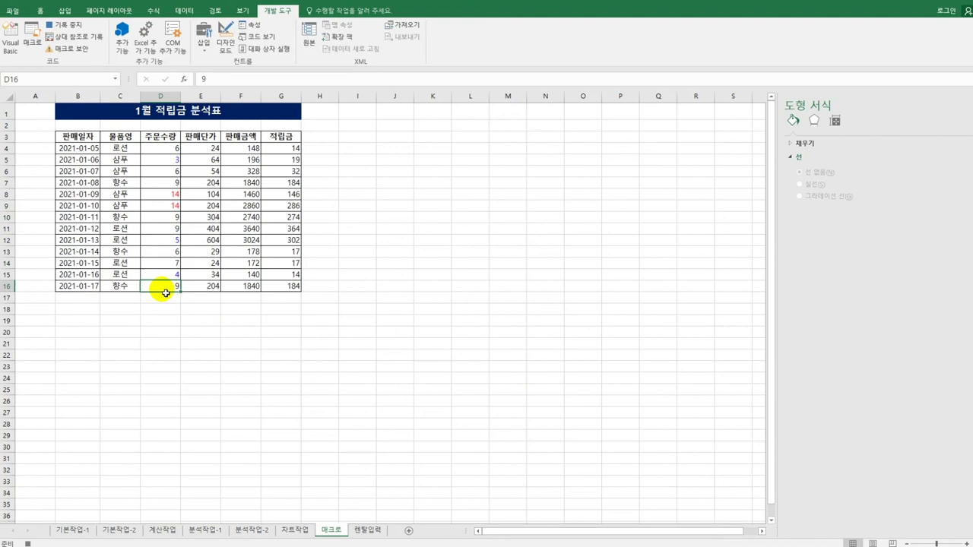
click(55, 29)
click(413, 321)
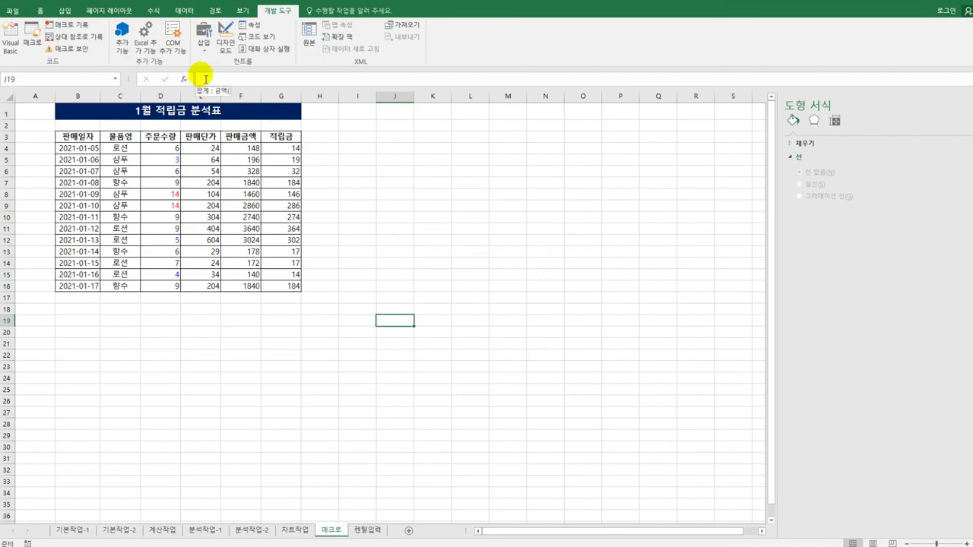
Step: Insert a form-control button over I3:J4, assign the 서식적용 macro to it and caption it 서식적용
click(202, 42)
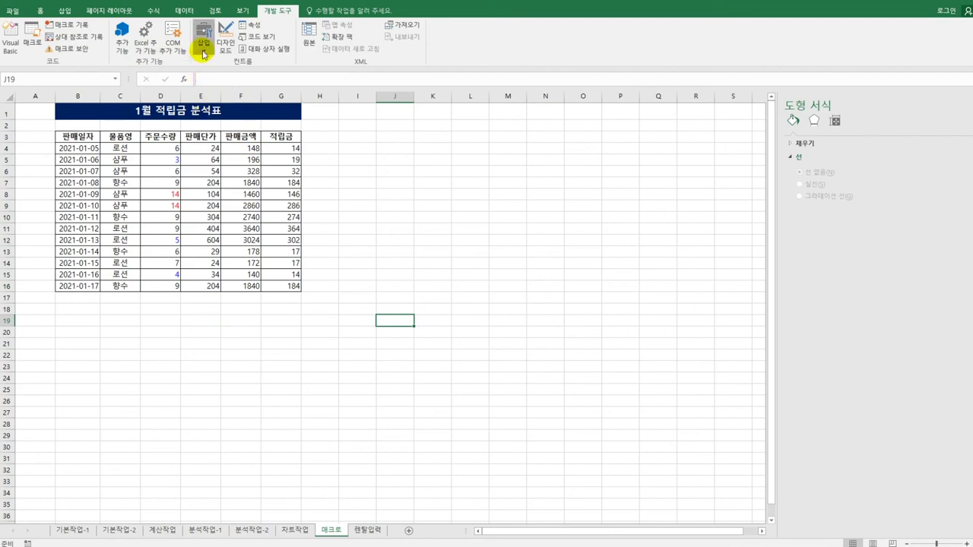
click(201, 73)
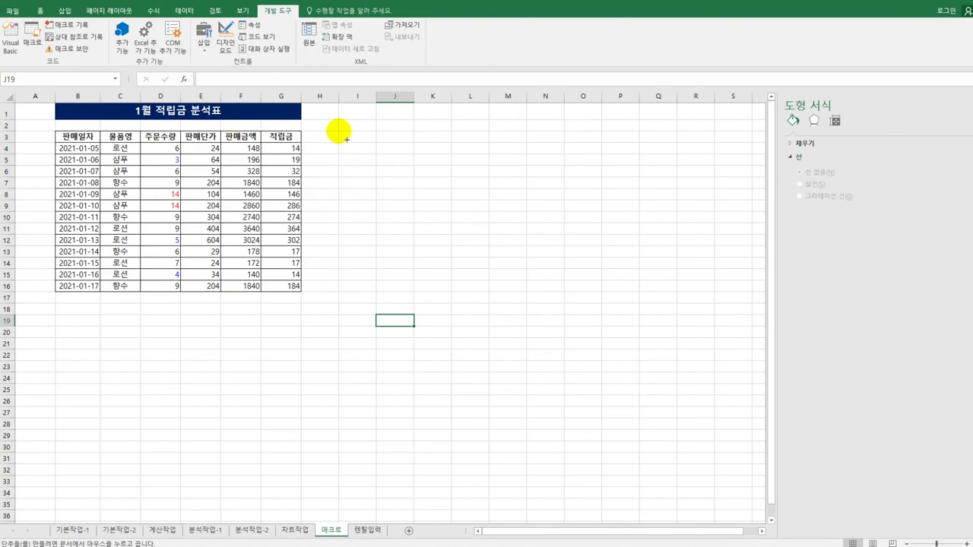
drag(347, 140, 400, 156)
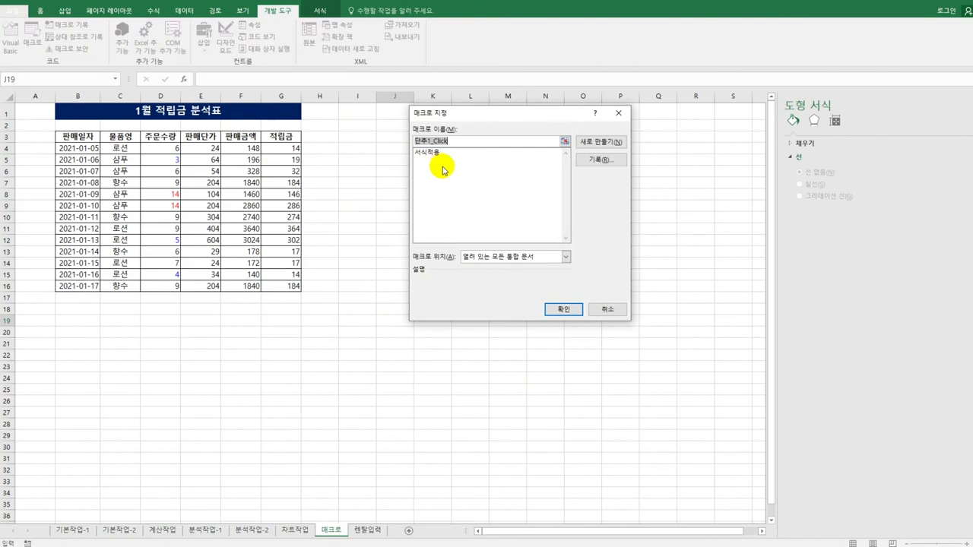
click(439, 155)
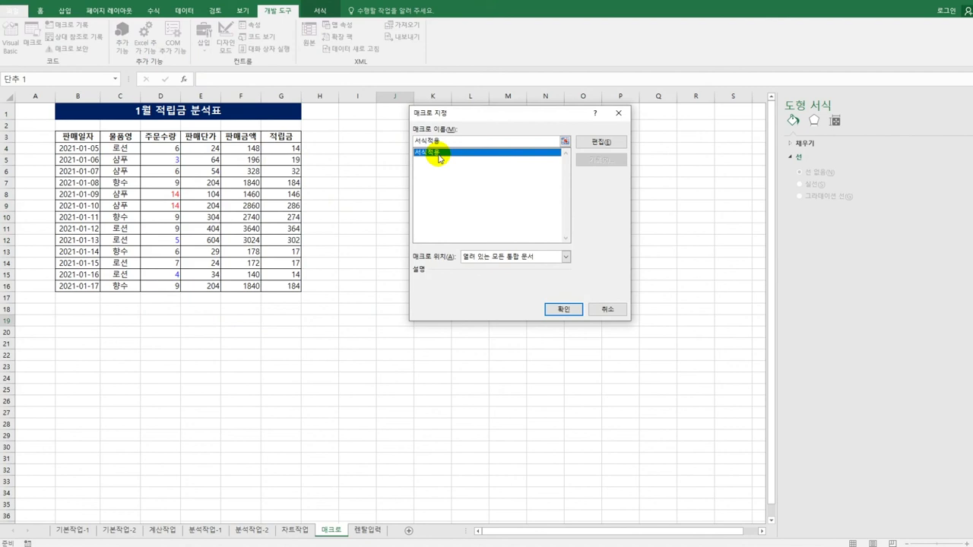
click(566, 309)
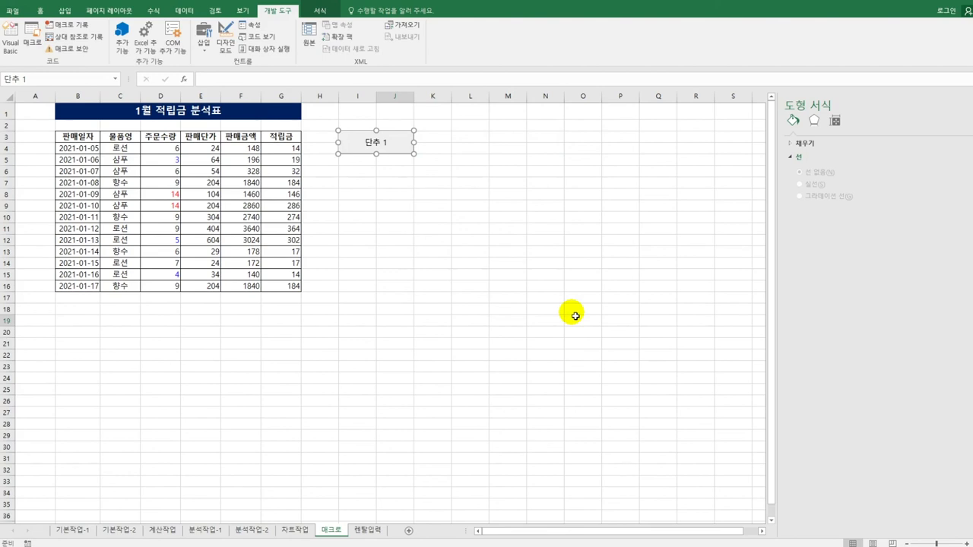
text(서)
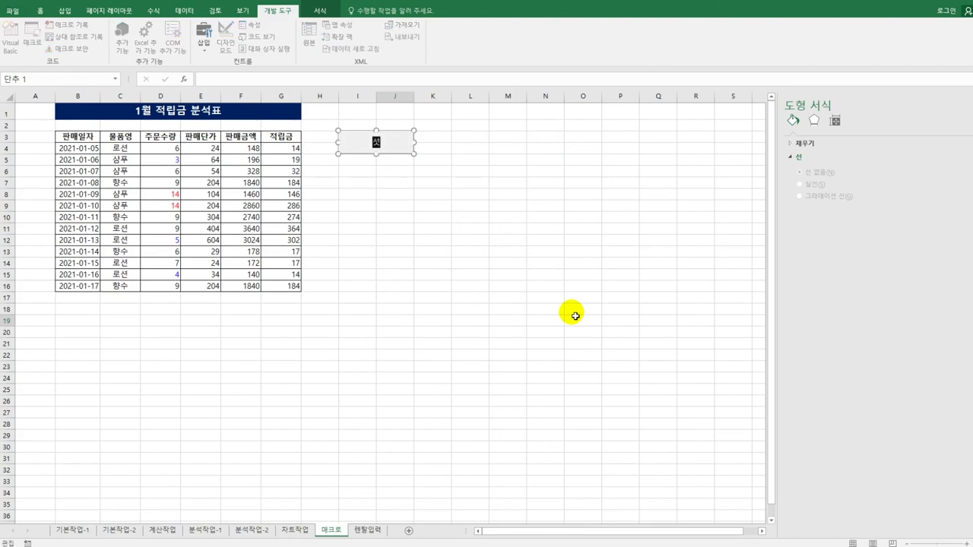
text(식적요ㅇ)
click(487, 206)
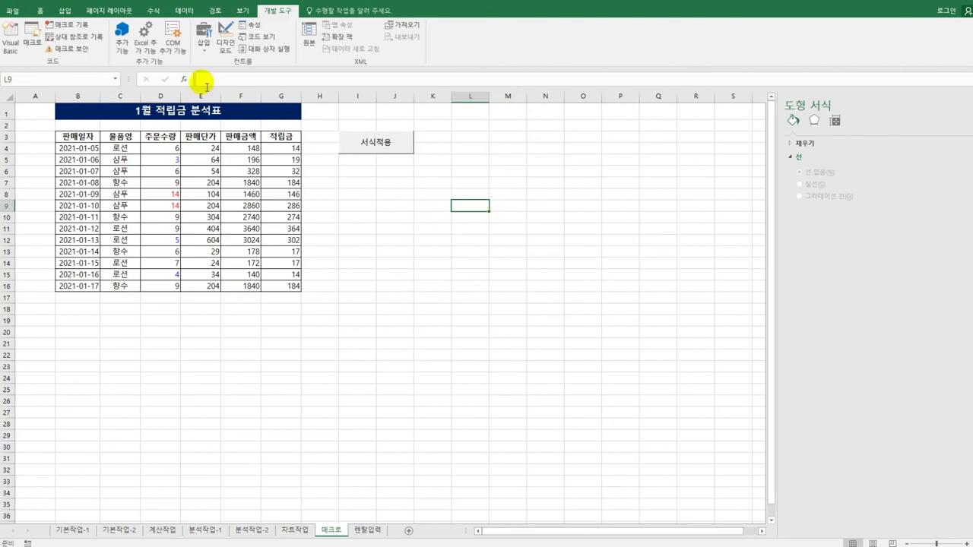
Step: Start recording a macro named 서식해제, stored in 현재 통합 문서
click(67, 25)
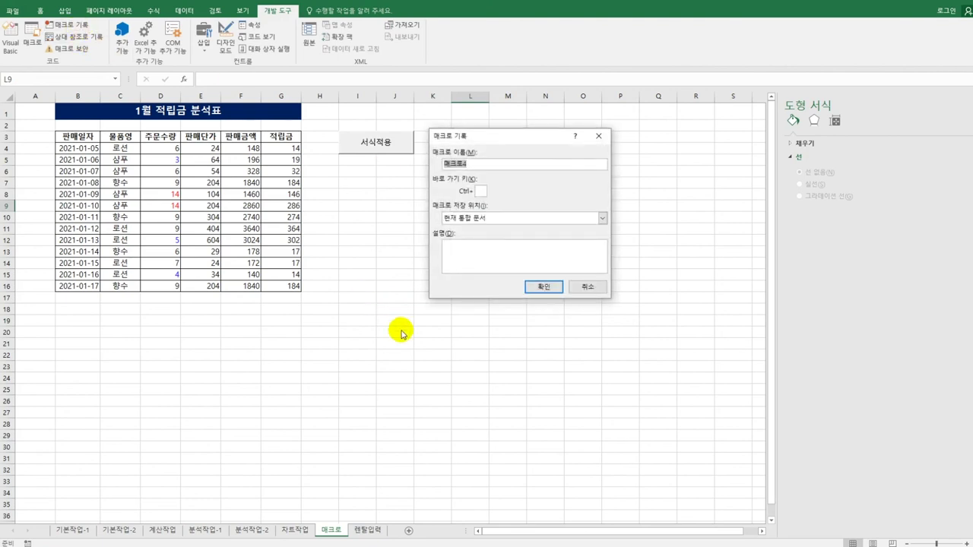
text(서식해제)
click(541, 290)
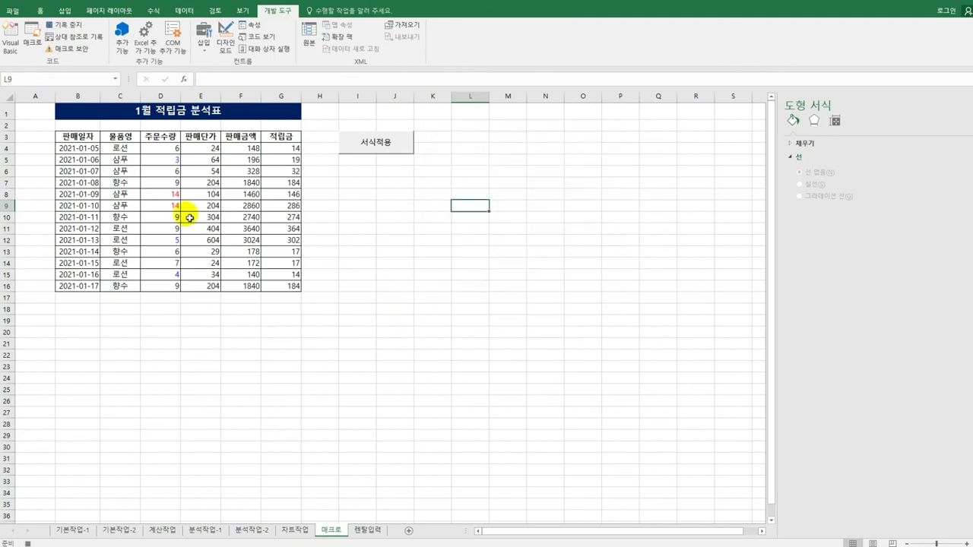
Step: Set the number format of the 주문수량 cells D4:D16 to 일반 and stop the macro recording
drag(170, 155, 173, 287)
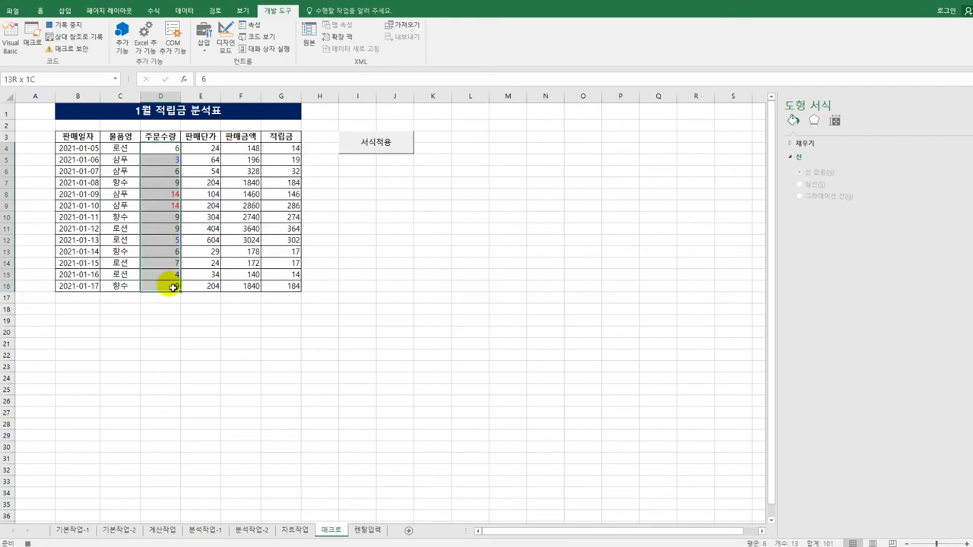
right_click(163, 167)
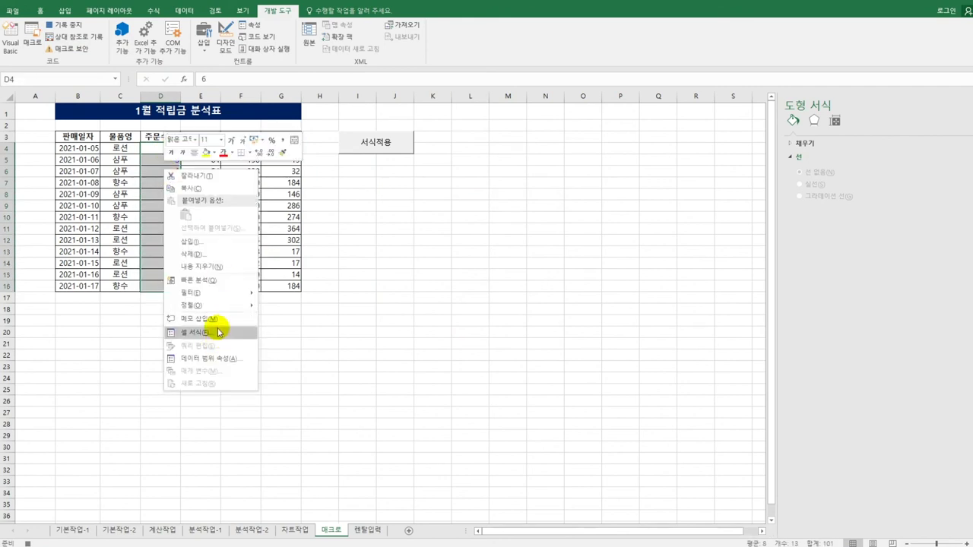
click(213, 332)
drag(277, 201, 633, 127)
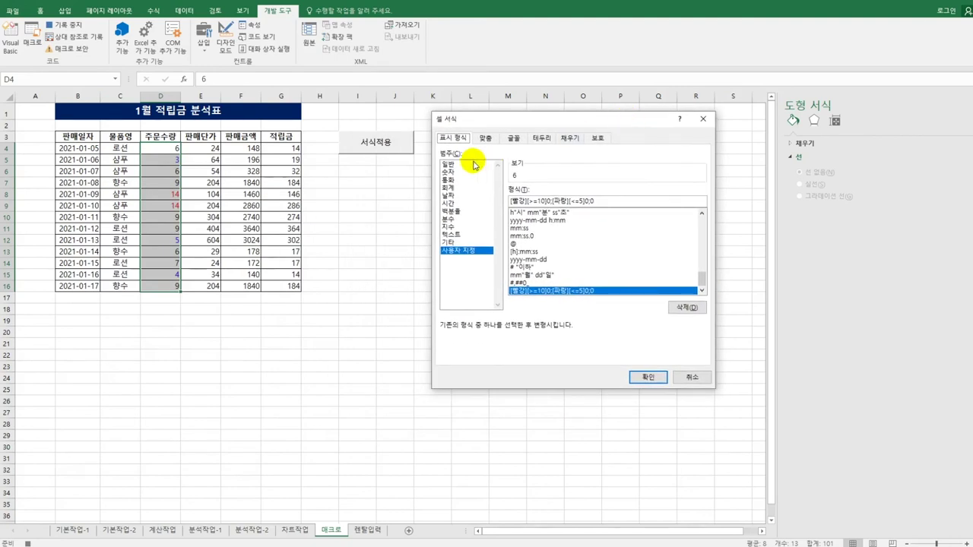
click(475, 165)
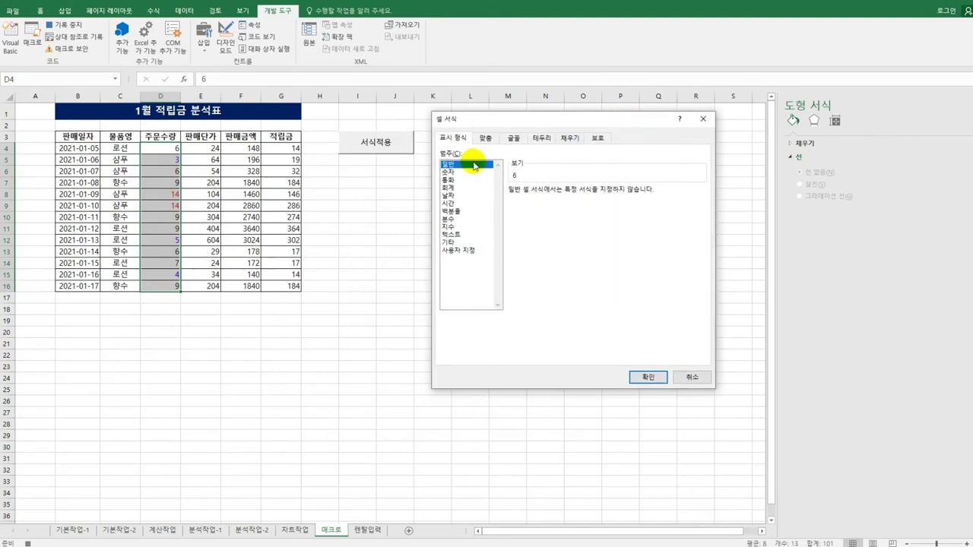
click(636, 377)
click(170, 289)
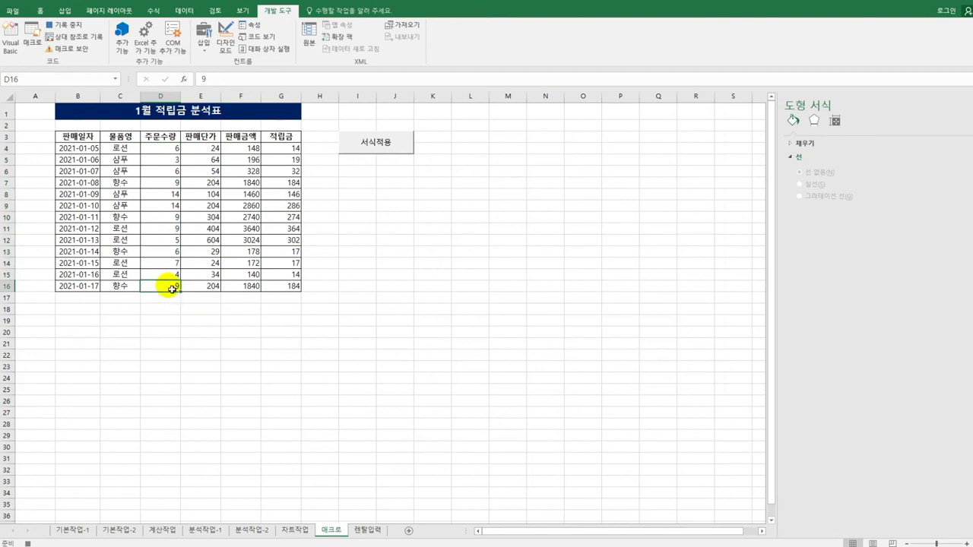
click(67, 25)
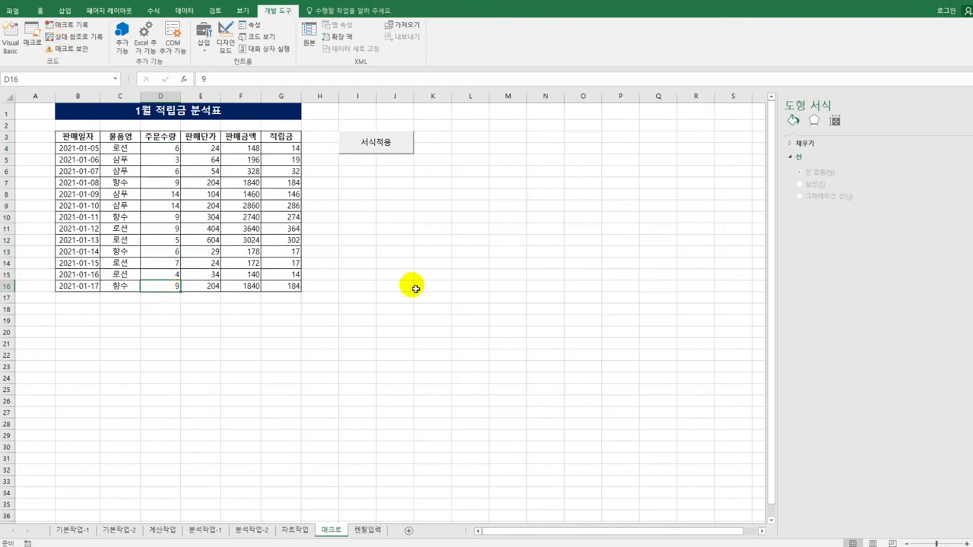
Step: Insert a form-control button over I6:J7, assign the 서식해제 macro to it and caption it 서식해제
click(203, 46)
click(199, 73)
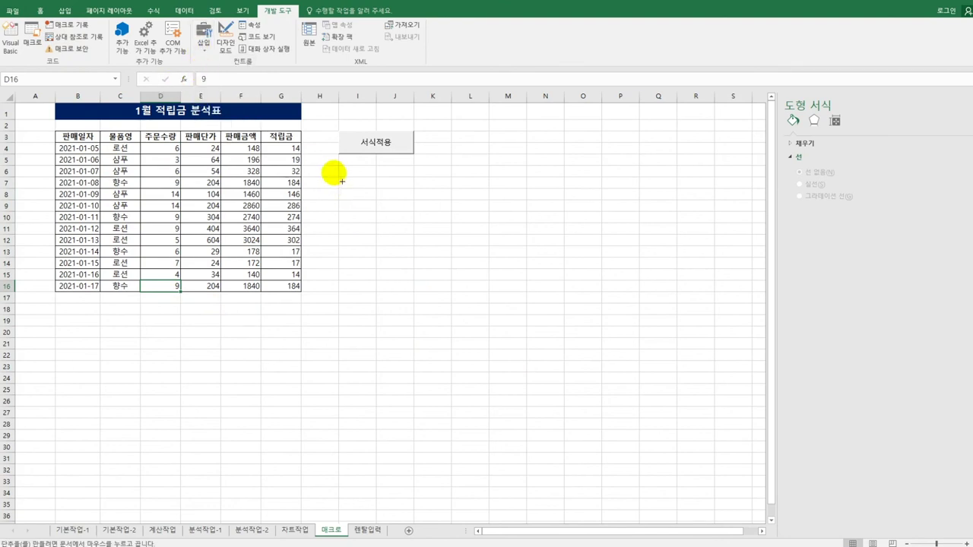
mouse_move(340, 165)
mouse_down()
mouse_move(387, 174)
mouse_move(399, 192)
mouse_up()
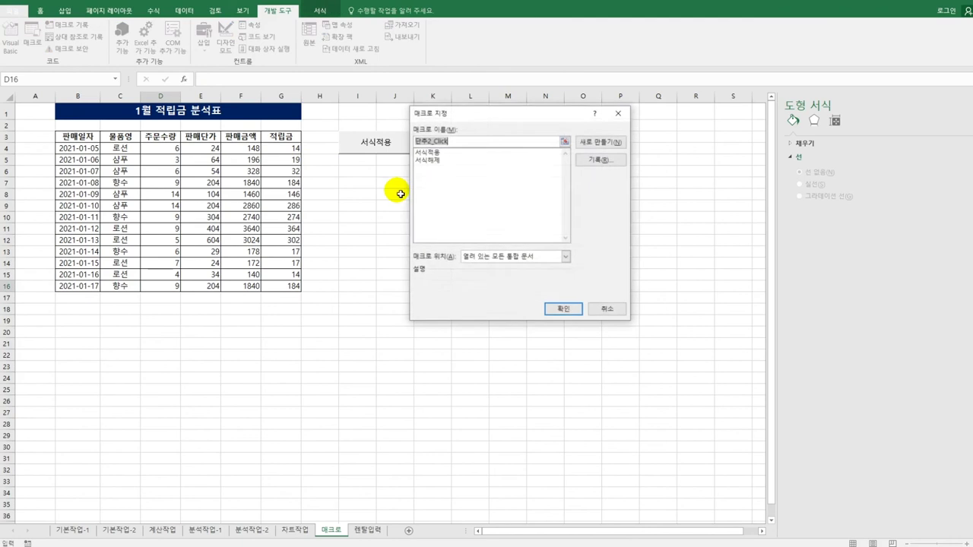
click(426, 161)
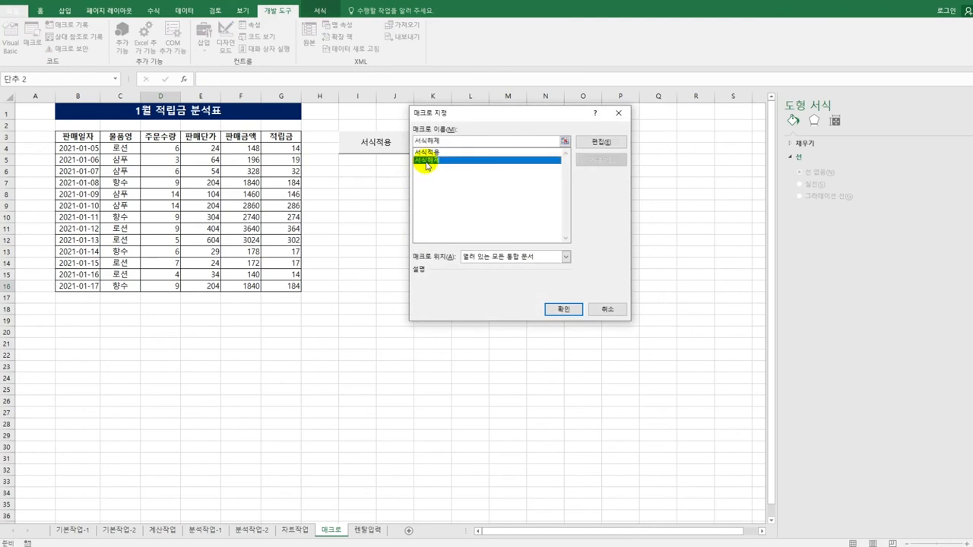
click(567, 310)
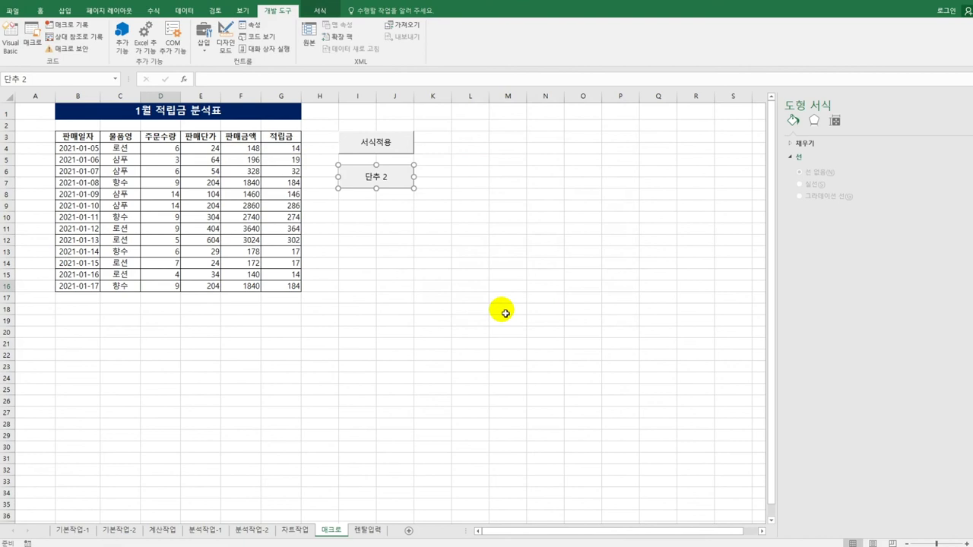
text(서식해제)
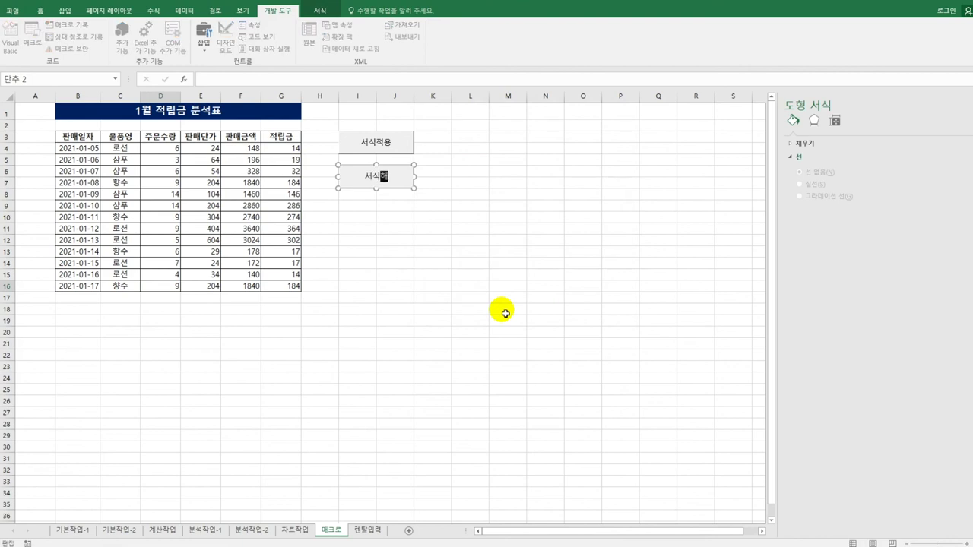
click(506, 313)
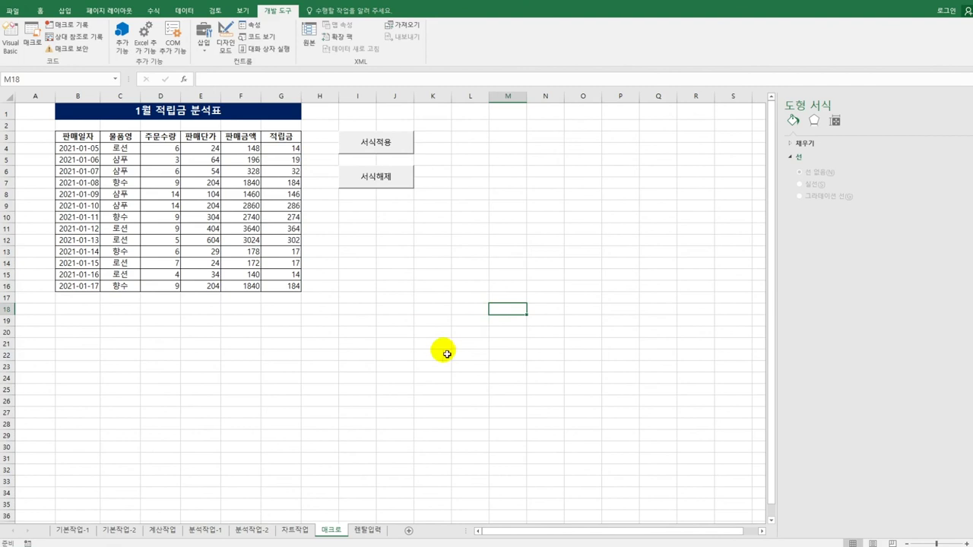
Step: On sheet 렌탈입력, enable design mode and add 렌탈입력화면.Show to the 렌탈입력 button's click procedure
click(367, 530)
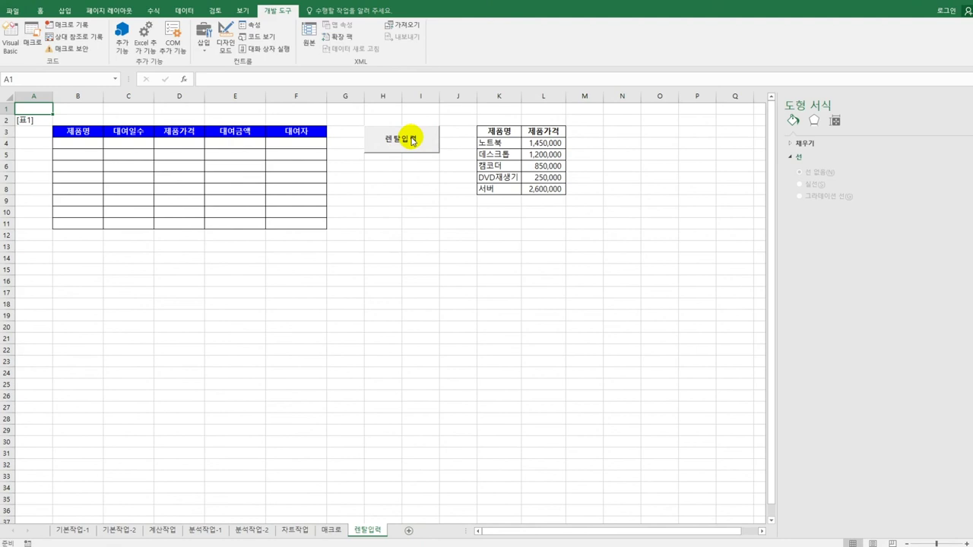
click(225, 42)
click(428, 156)
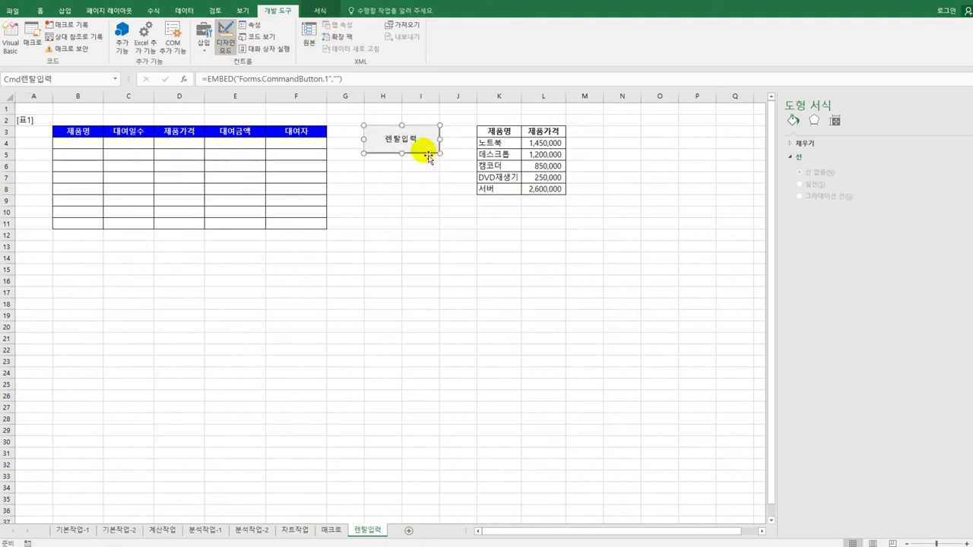
double_click(416, 148)
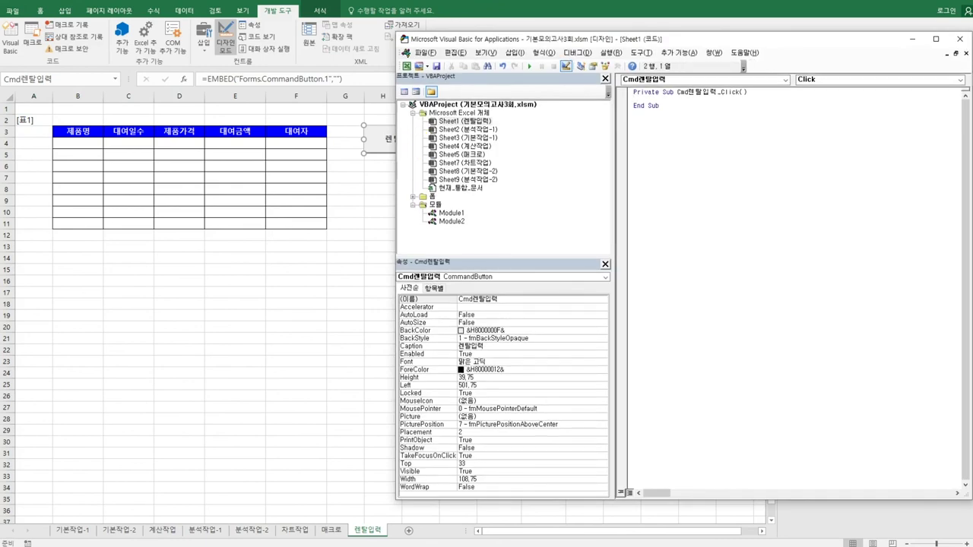
text(렌탈입력화면.)
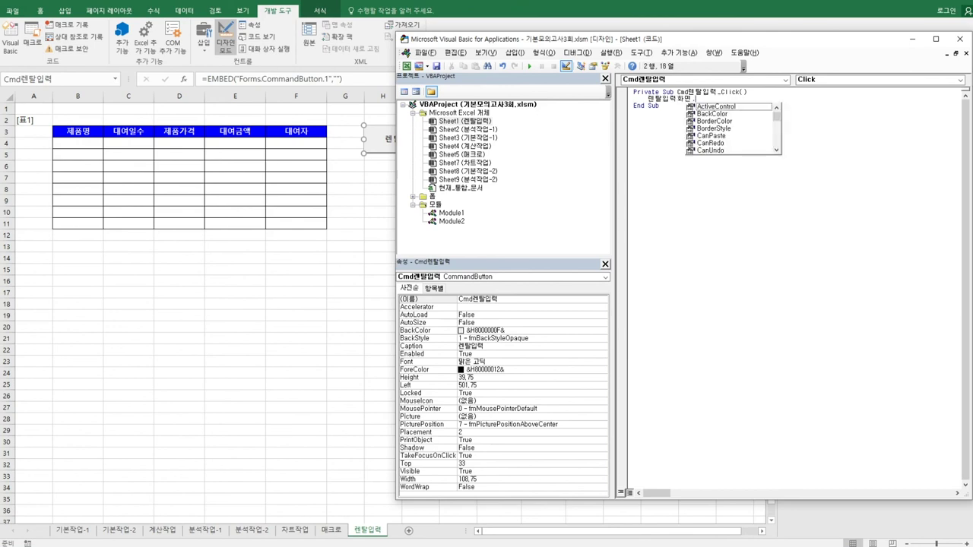
text(sh)
key(Escape)
text(ow)
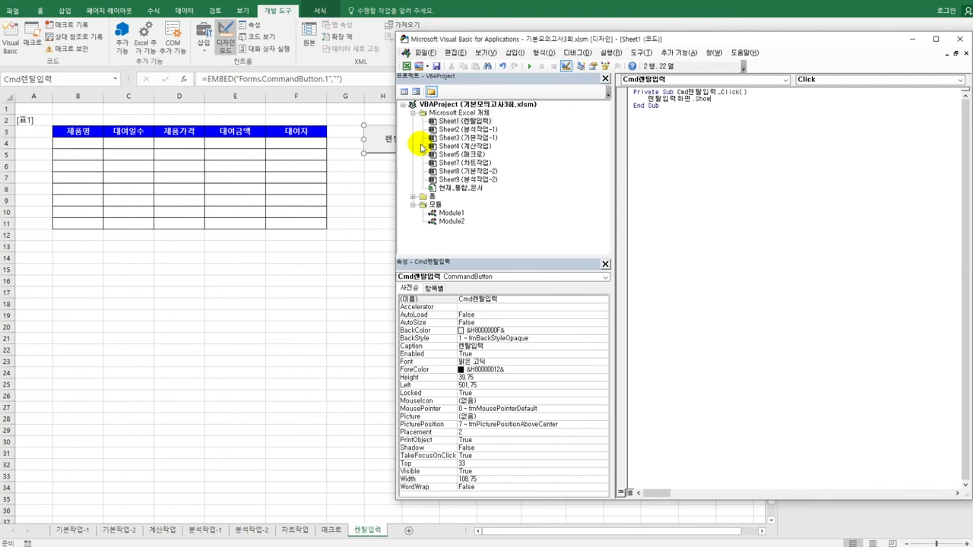
Step: Open the code of the 렌탈입력화면 form and add a UserForm Initialize event procedure
click(424, 198)
double_click(424, 198)
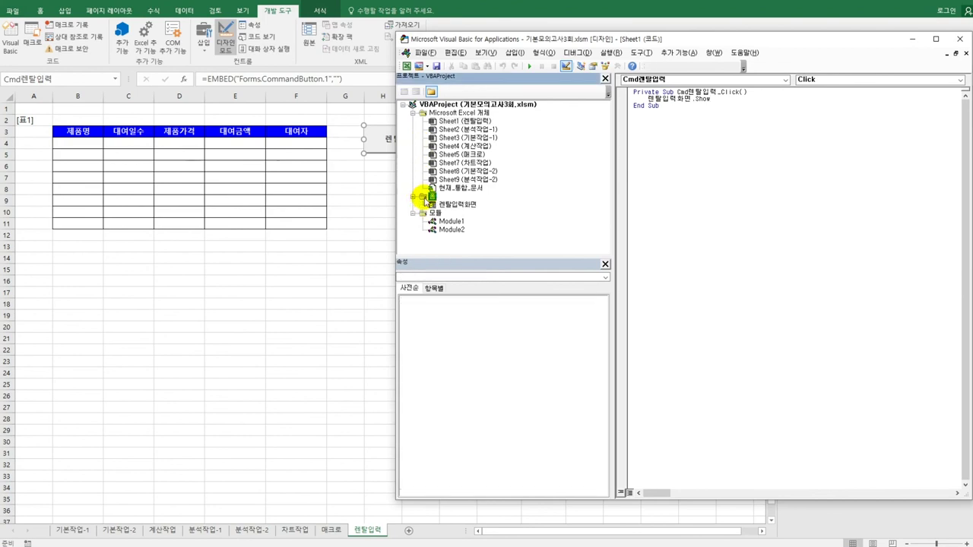
double_click(441, 206)
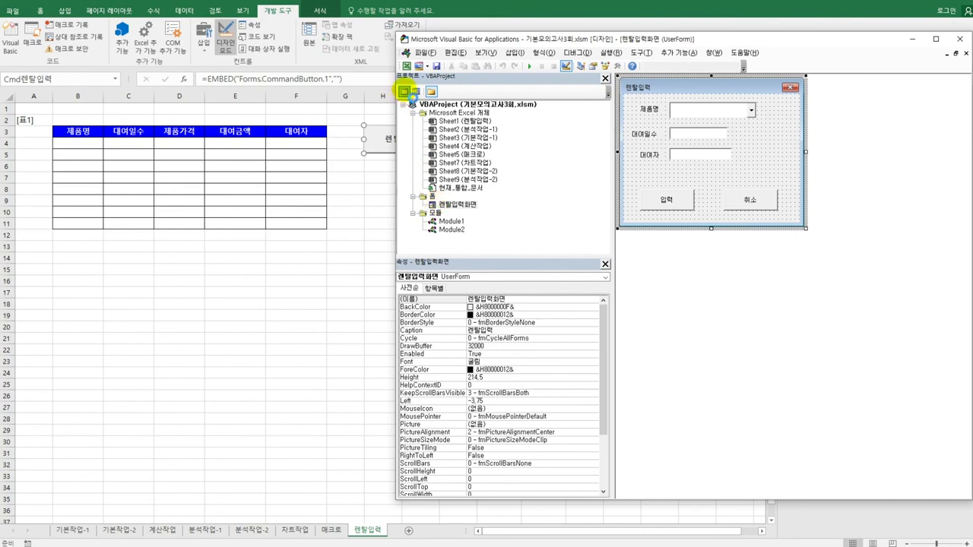
click(404, 92)
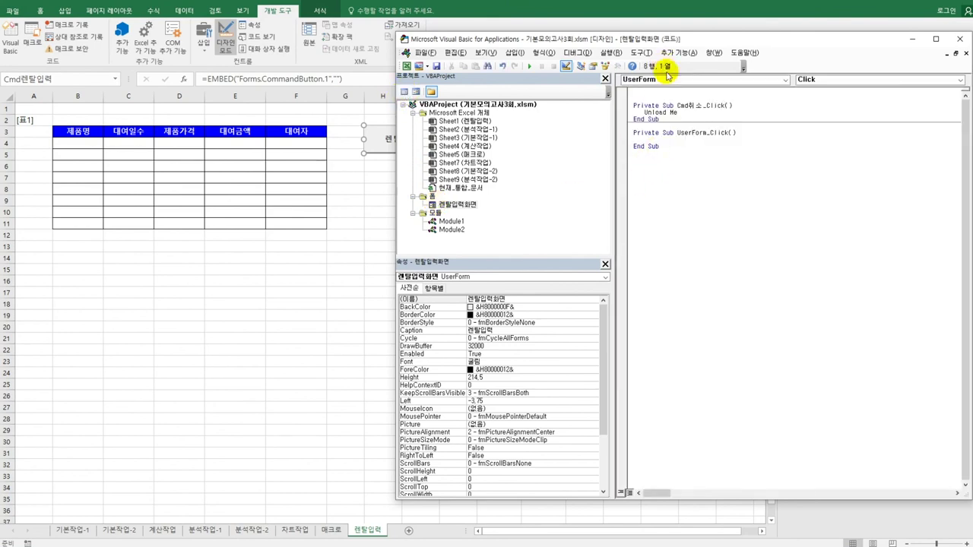
click(833, 81)
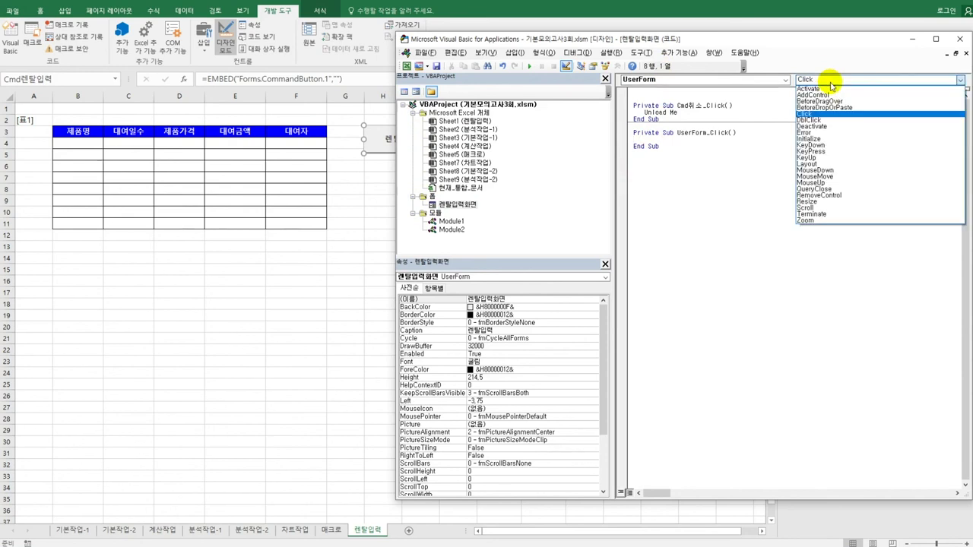
click(828, 139)
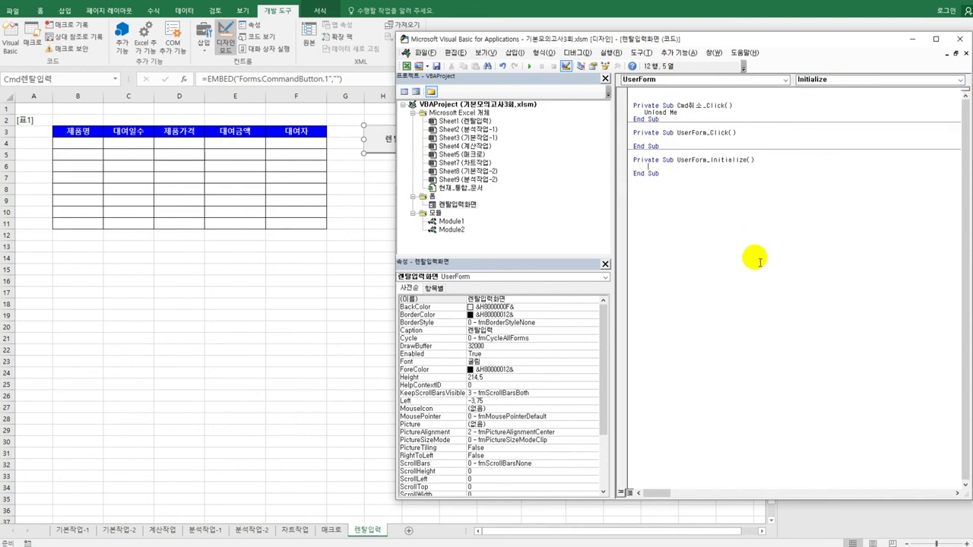
Step: In UserForm_Initialize, write the statement Cmb제품명.RowSource = "K4:K8"
text(c)
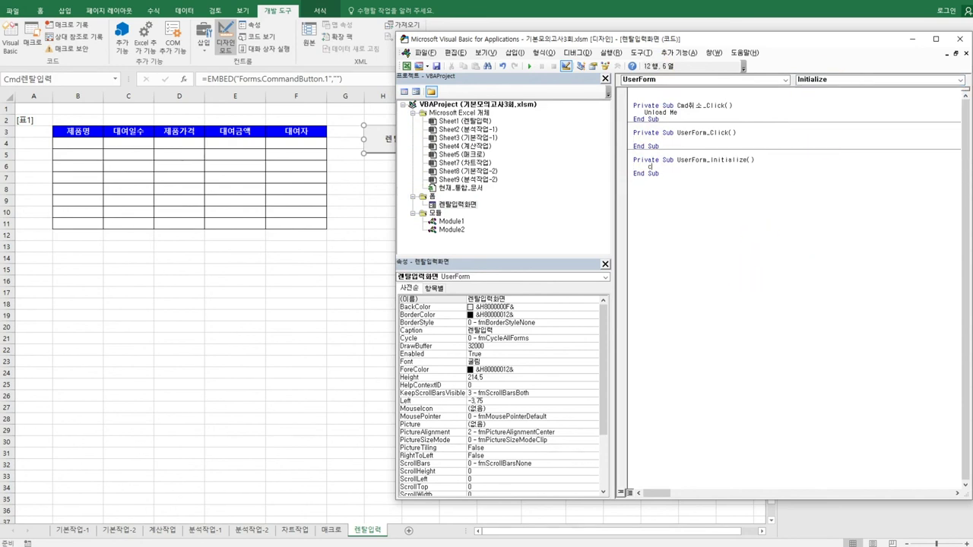
text(mb제품명.RowSource = "K4:K8)
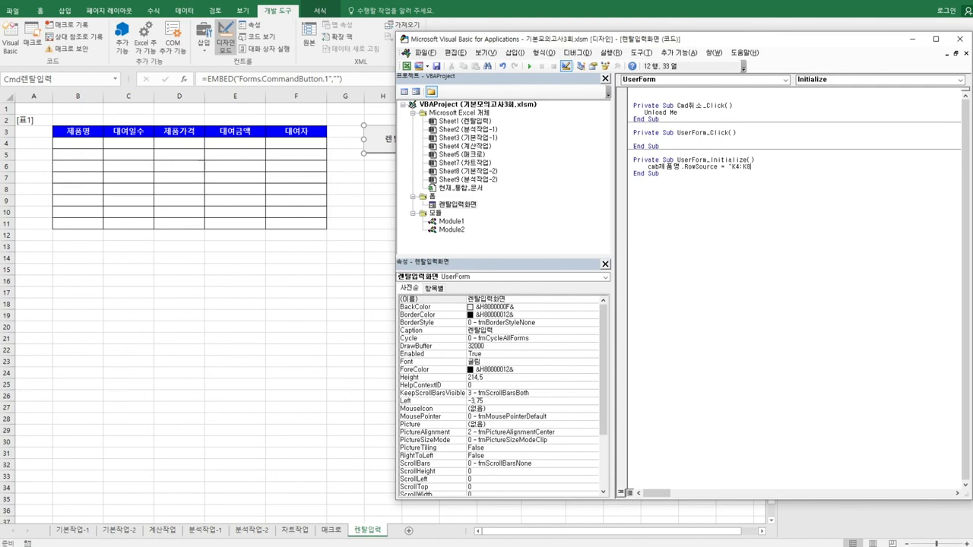
text(")
click(660, 173)
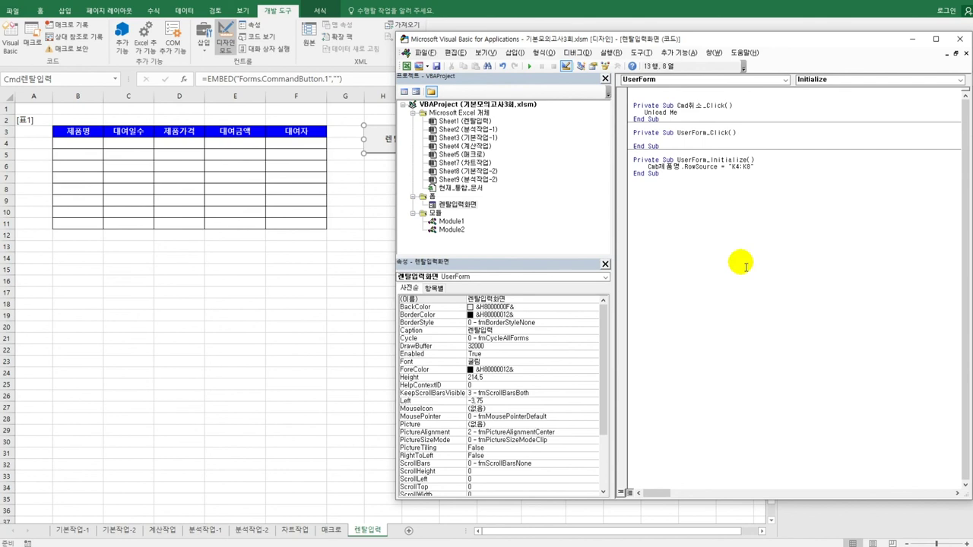
Step: Create the click event procedure for the 입력 button on the 렌탈입력화면 form
double_click(458, 206)
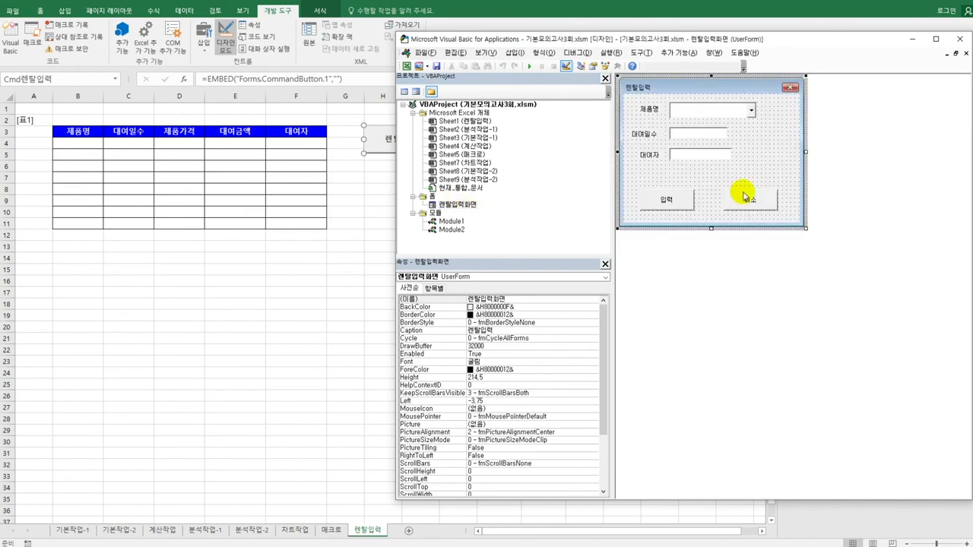
double_click(687, 203)
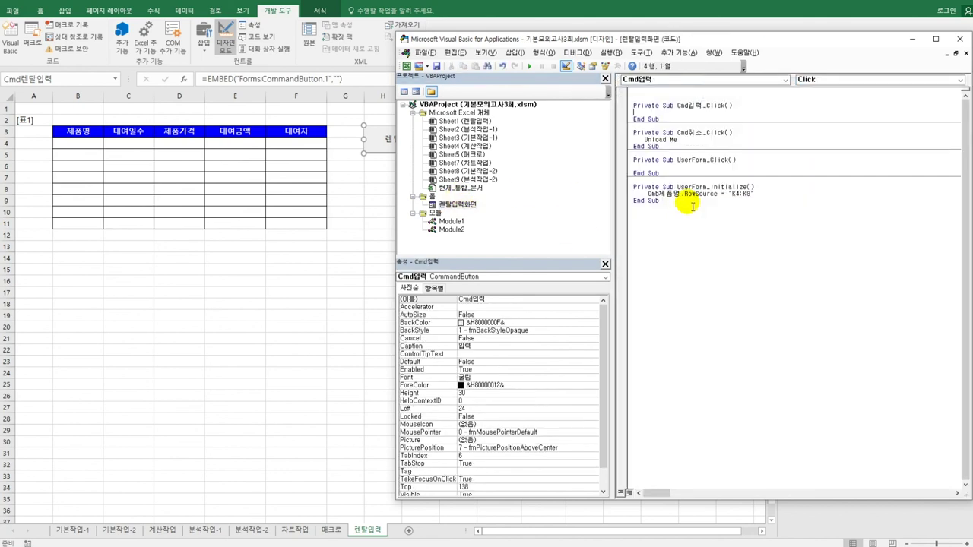
key(Tab)
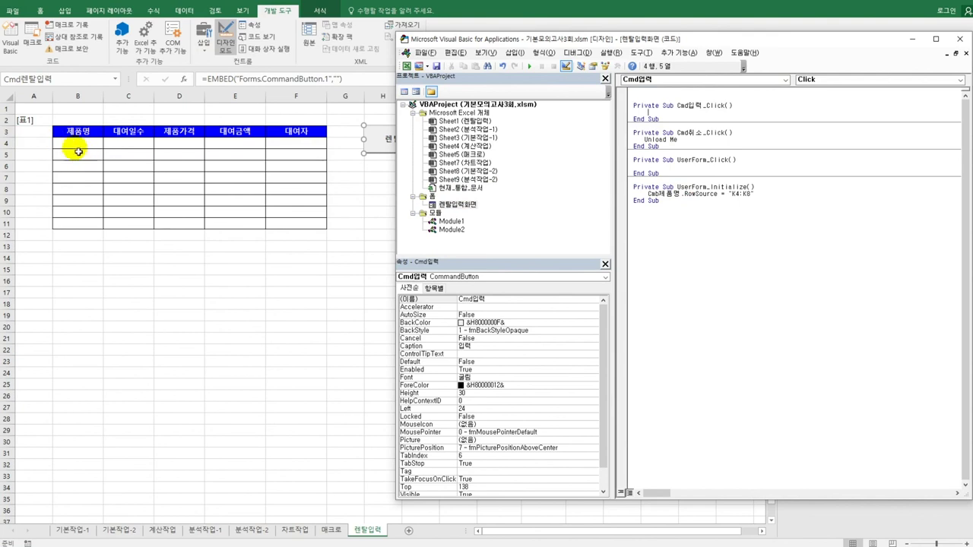
Step: Examine the extent of table 표1 on the sheet by selecting B3:F3, and A2:F3 including its label row
click(62, 140)
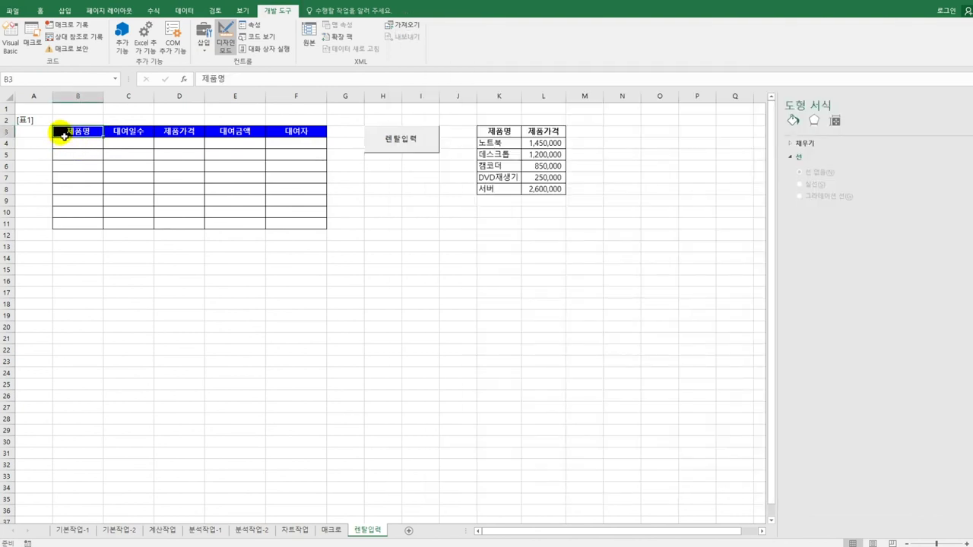
drag(62, 138, 300, 134)
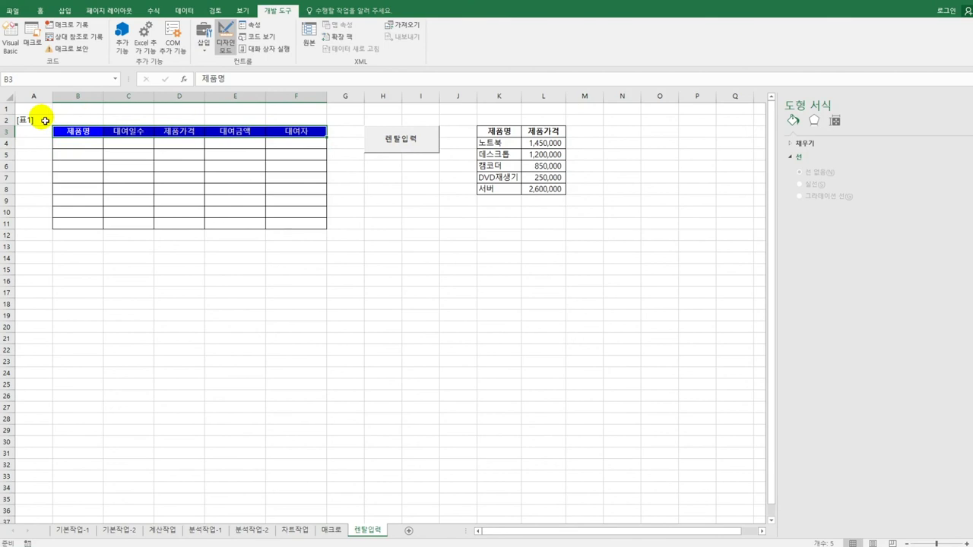
click(49, 121)
drag(51, 120, 284, 133)
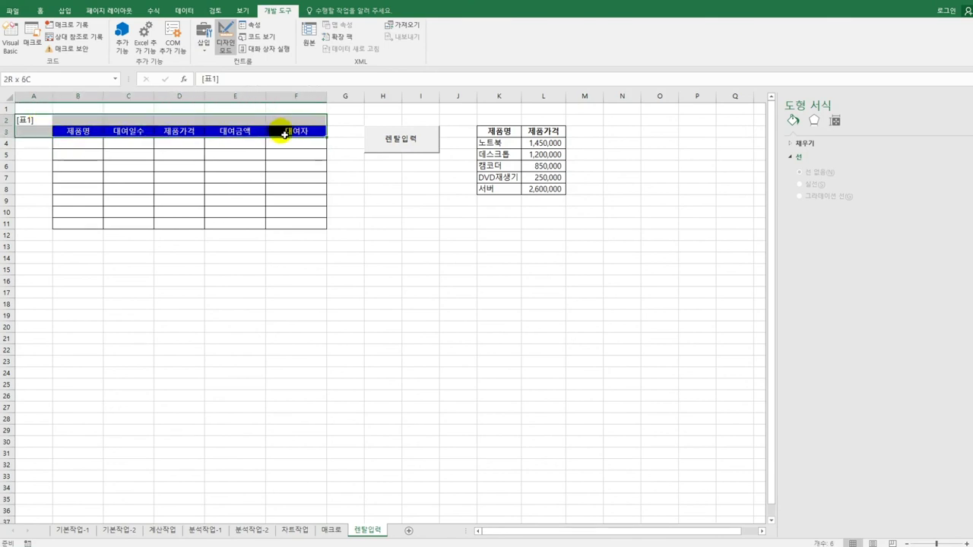
drag(284, 133, 283, 133)
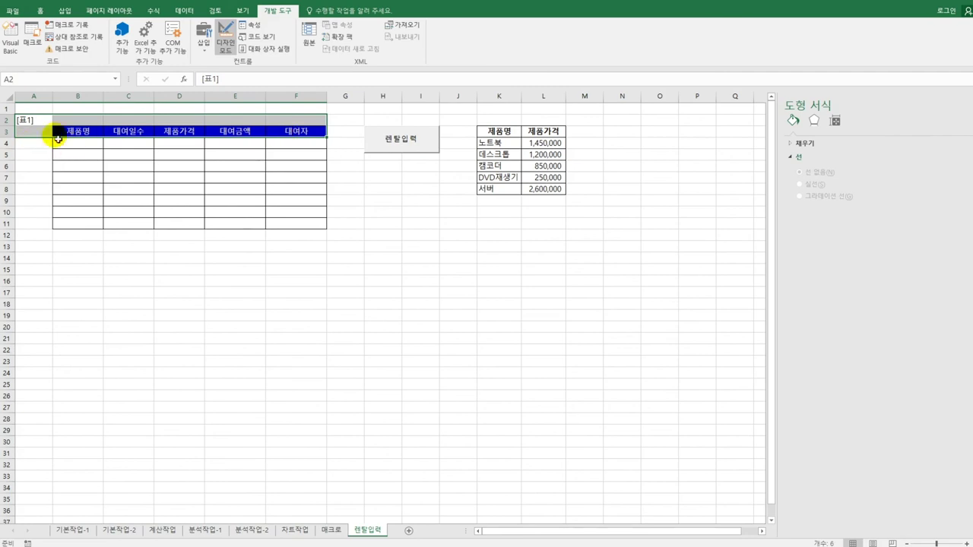
Step: Return to the Visual Basic editor and write i = Range("B3").CurrentRegion.Rows.Count + 2 in Cmd입력_Click
click(10, 38)
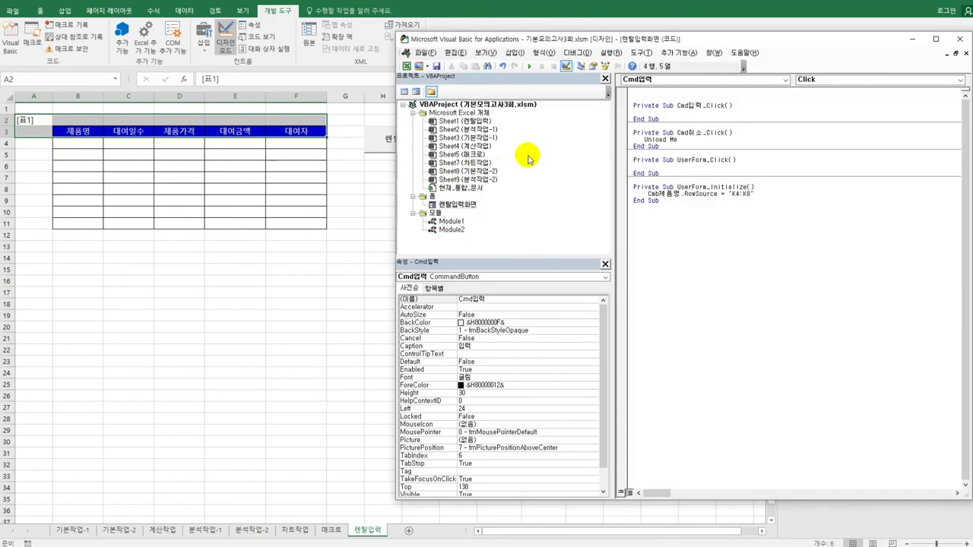
text(i)
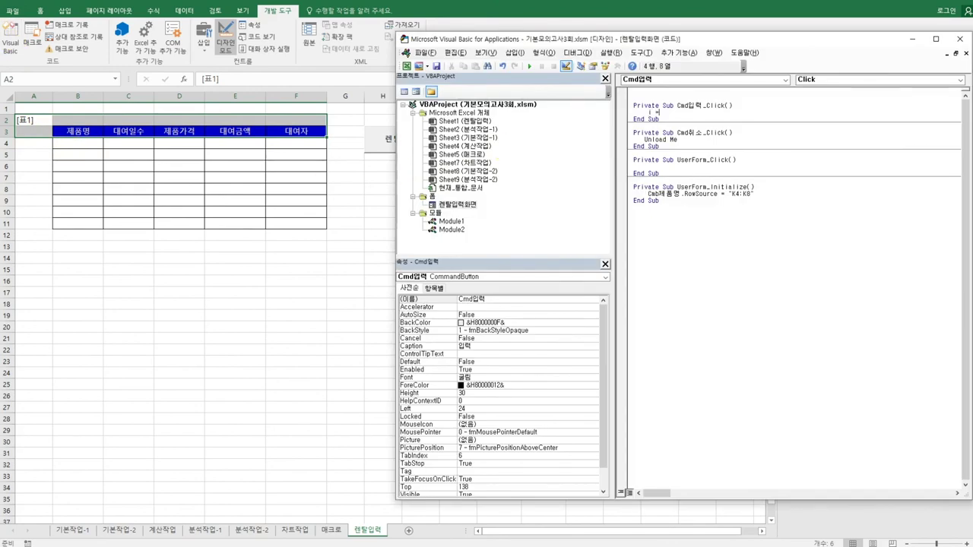
text( = range()
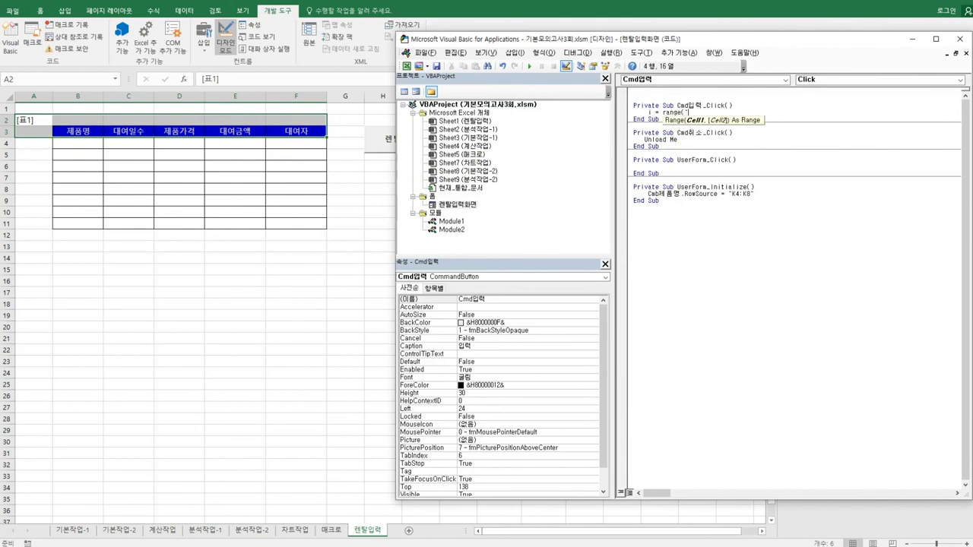
text("B3").cun)
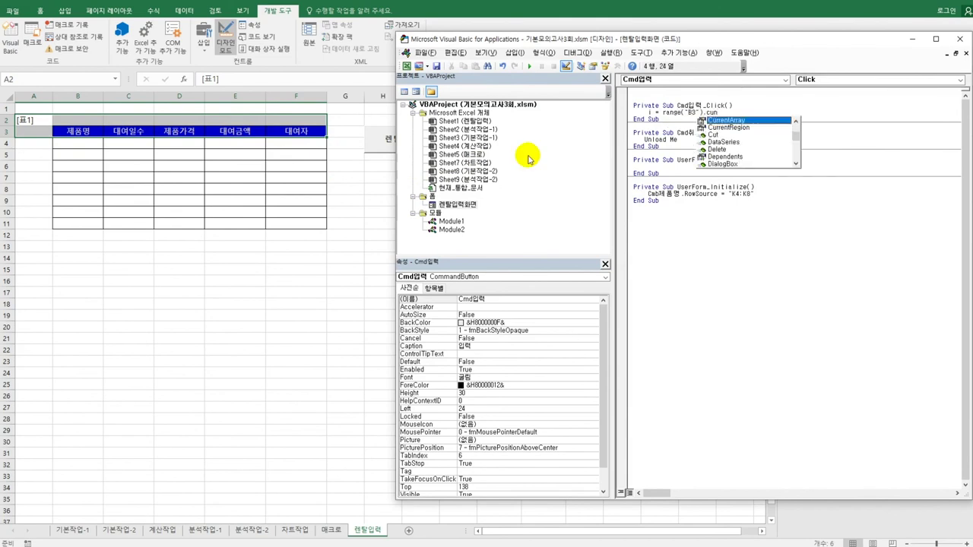
key(Tab)
key(BackSpace)
key(BackSpace)
key(BackSpace)
key(BackSpace)
key(BackSpace)
key(BackSpace)
key(BackSpace)
key(BackSpace)
key(BackSpace)
key(BackSpace)
key(BackSpace)
key(BackSpace)
key(BackSpace)
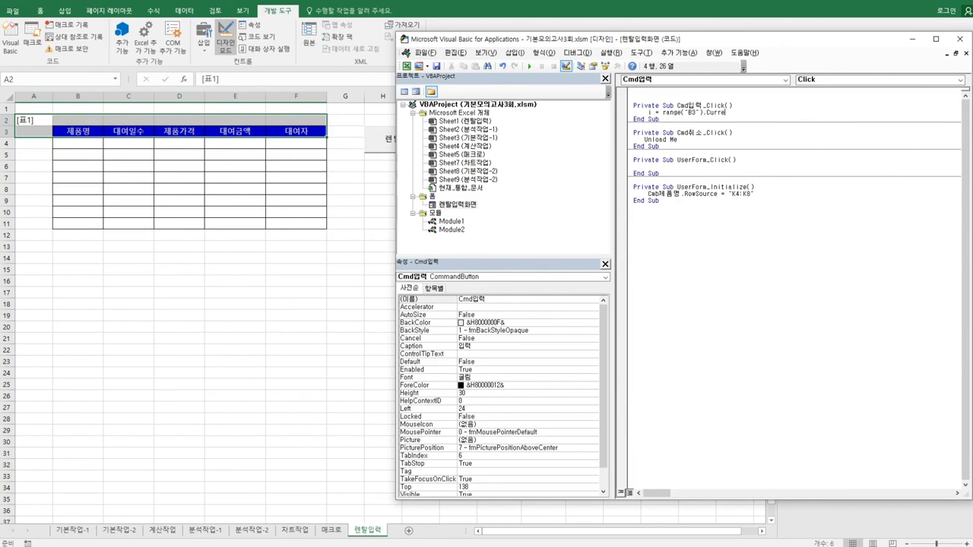
text(.c)
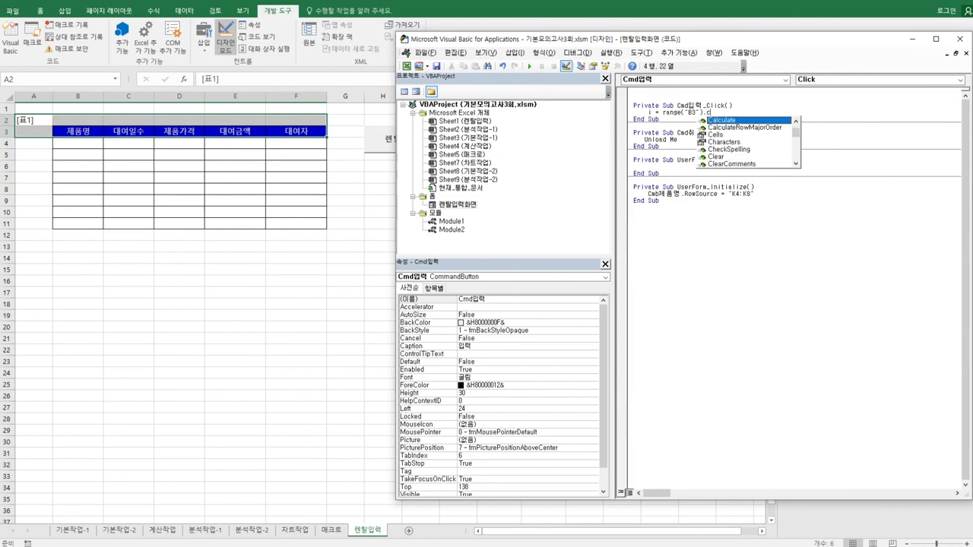
text(ur)
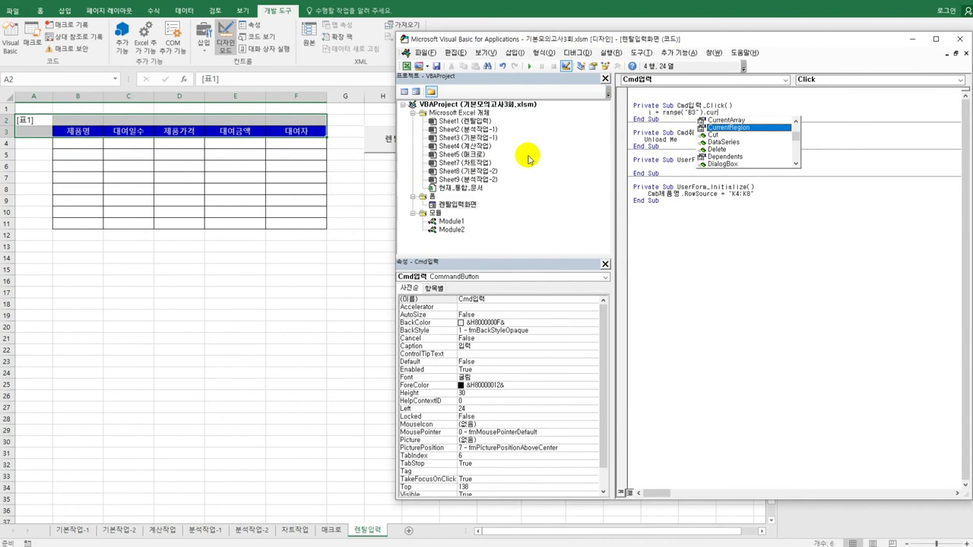
key(Tab)
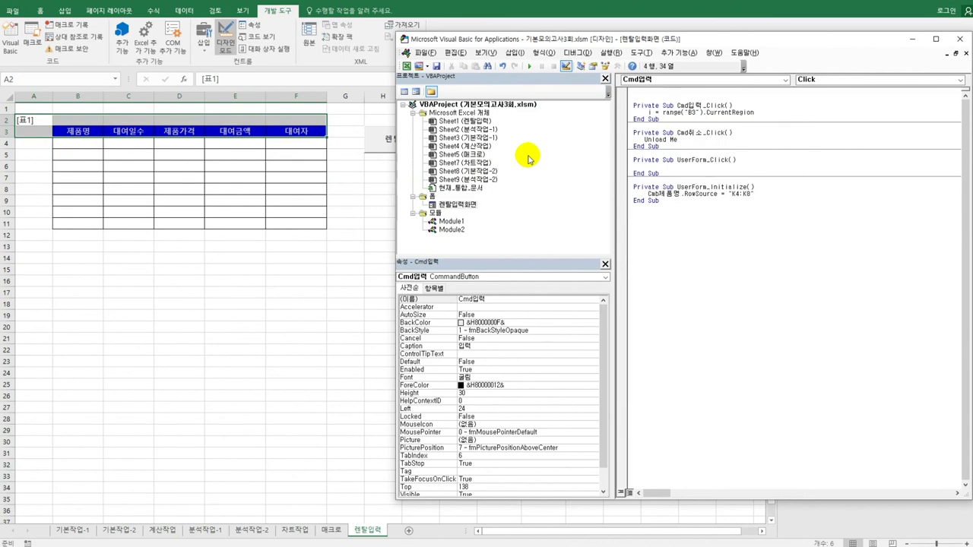
text(.Rows.count  +)
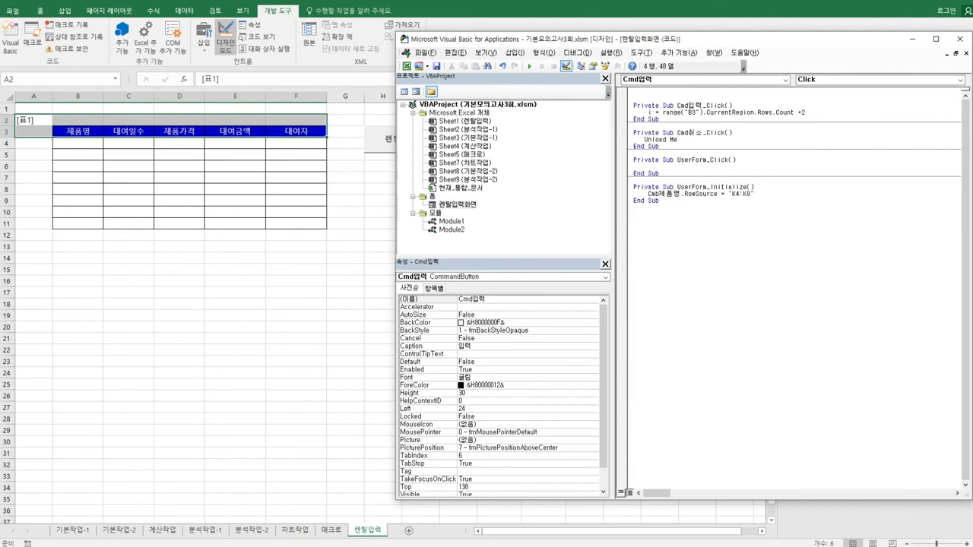
key(Return)
key(Return)
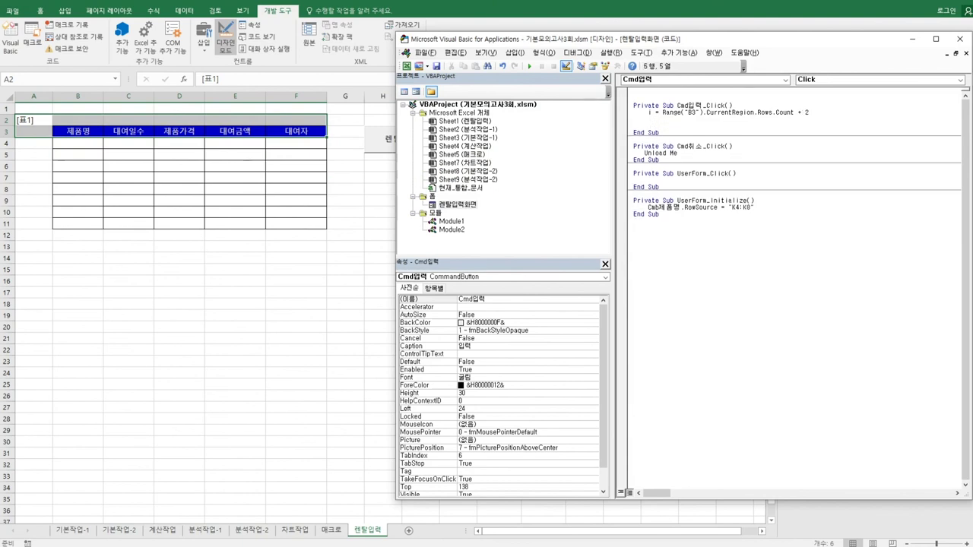
Step: Below the row calculation in Cmd입력_Click, write the statement Cells(i, 2) = Cmb제품명
text(cells()
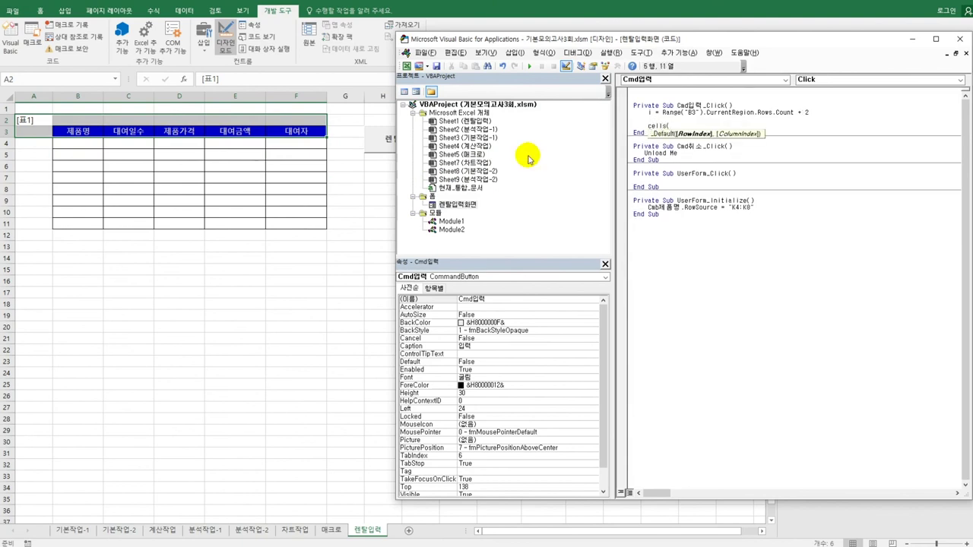
text(i,)
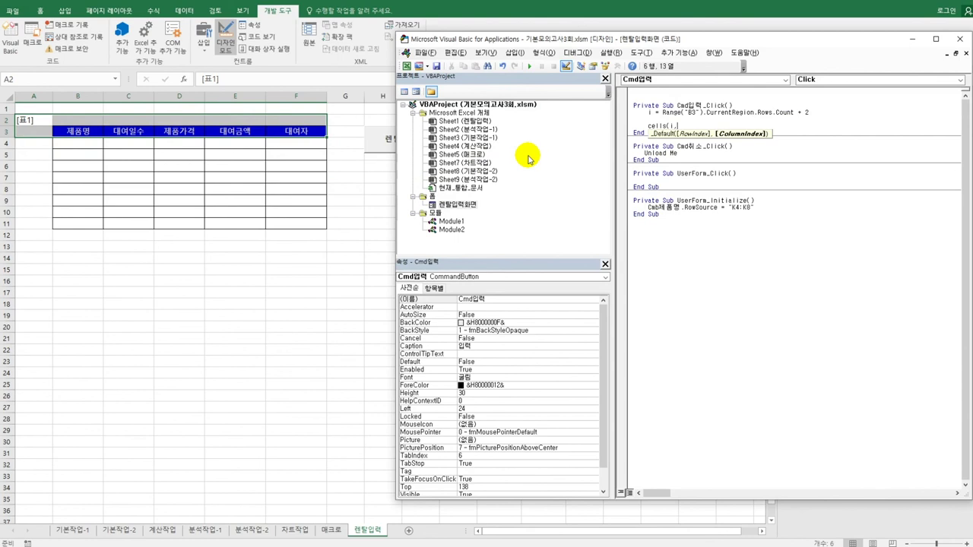
text(2))
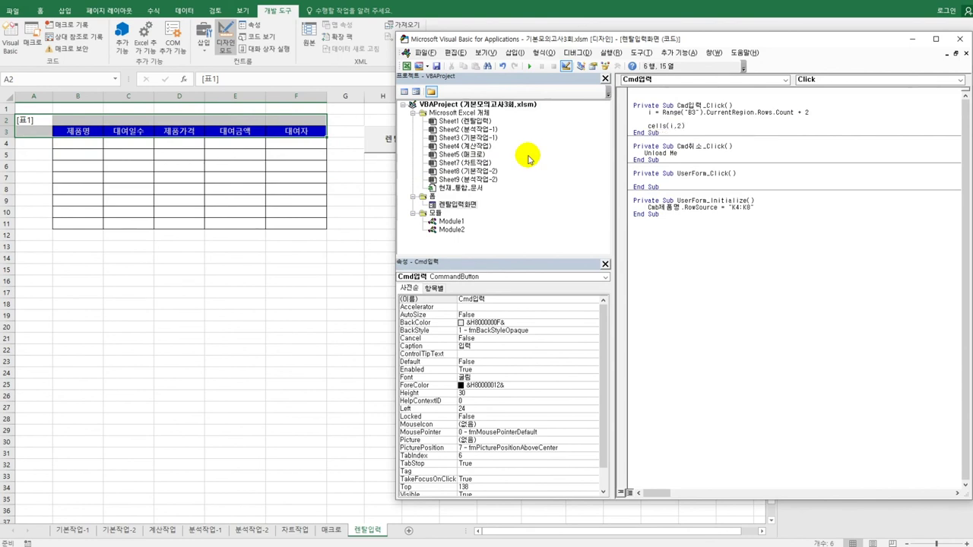
text( = cmb)
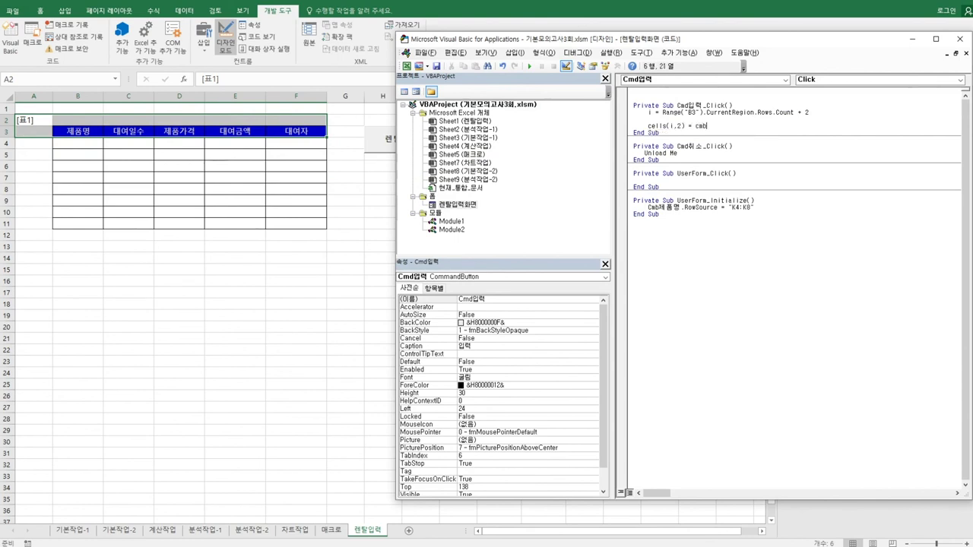
text(제품명)
key(Return)
Step: Add the statement Cells(i, 3) = Text대여일수.Value on the following line of Cmd입력_Click
text(ㅊㄷ)
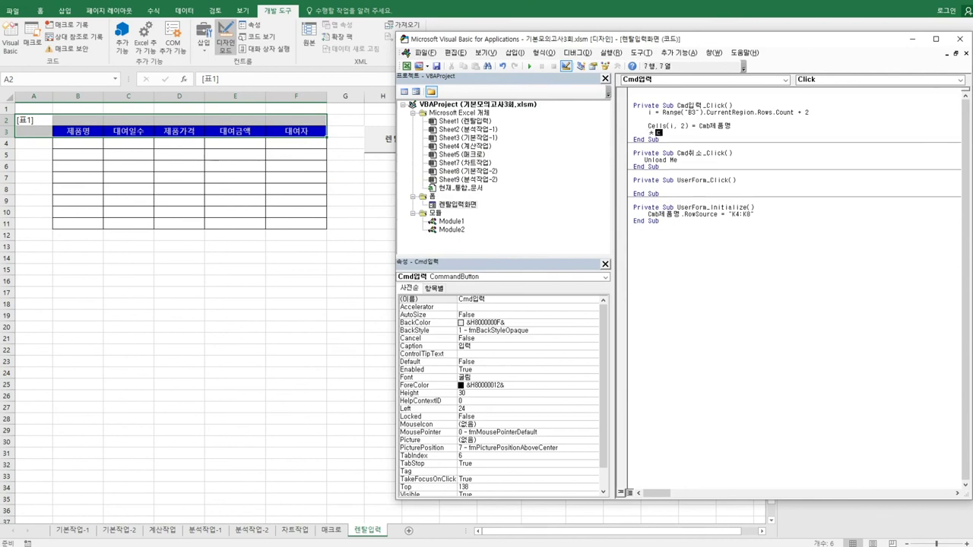
key(BackSpace)
key(BackSpace)
text(cells(i,3) = text대여일수.va)
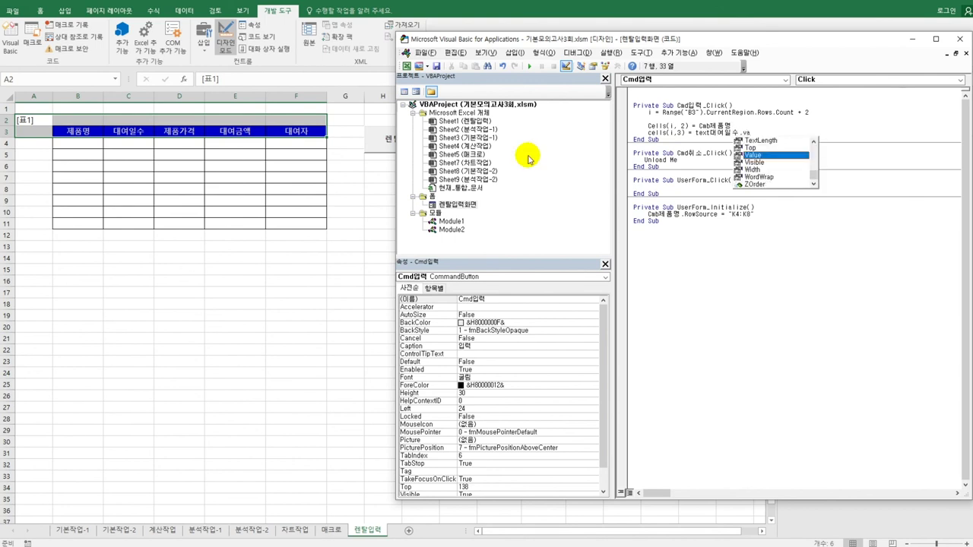
key(Tab)
key(Return)
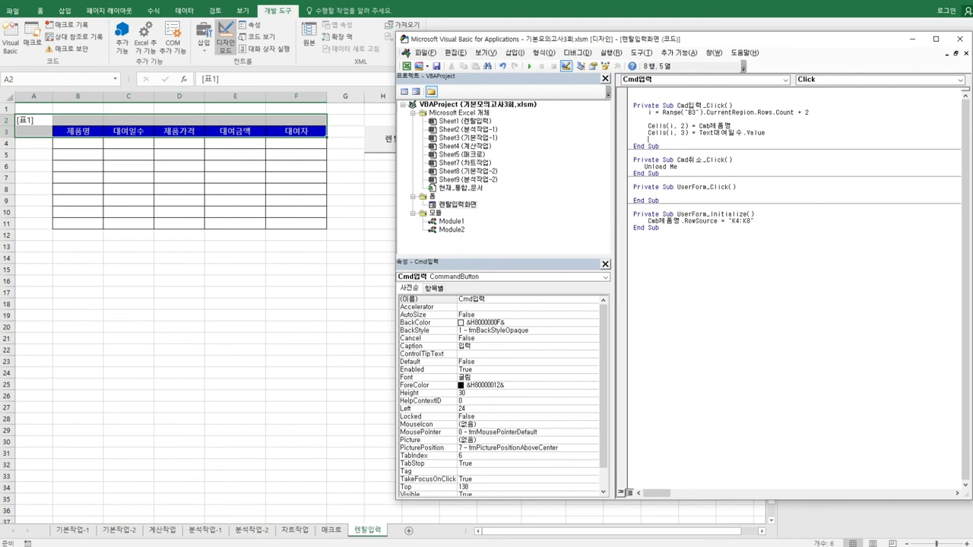
Step: Return to the 렌탈입력 sheet, turn off Design Mode and open the rental entry form from its button
click(278, 291)
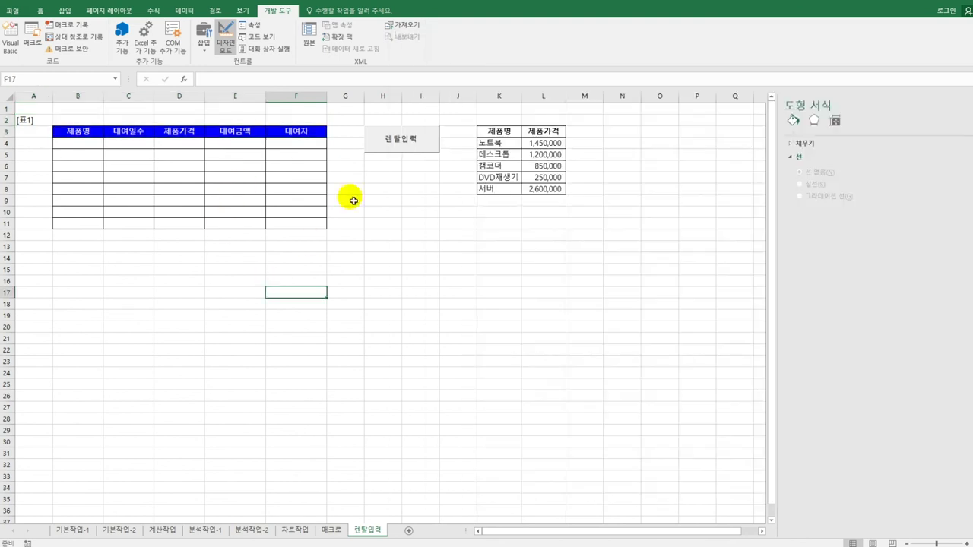
click(225, 42)
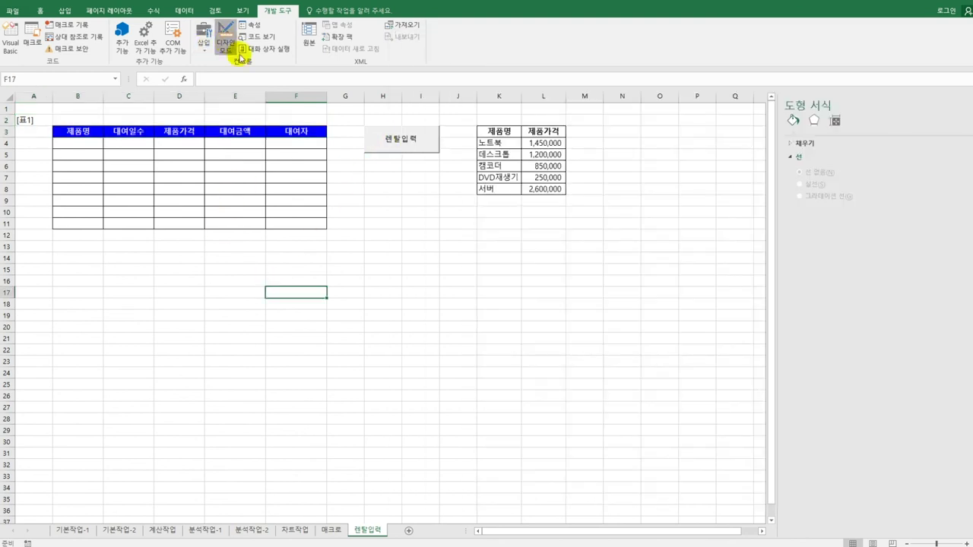
click(387, 141)
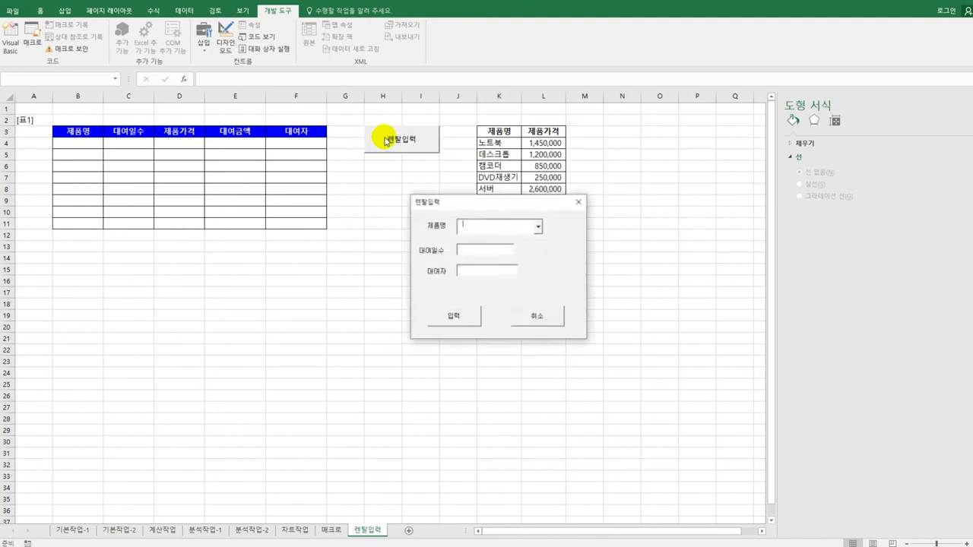
drag(453, 203, 361, 256)
Step: Examine the form's 제품명 list and its other input fields with 노트북 chosen, and close the form
click(445, 281)
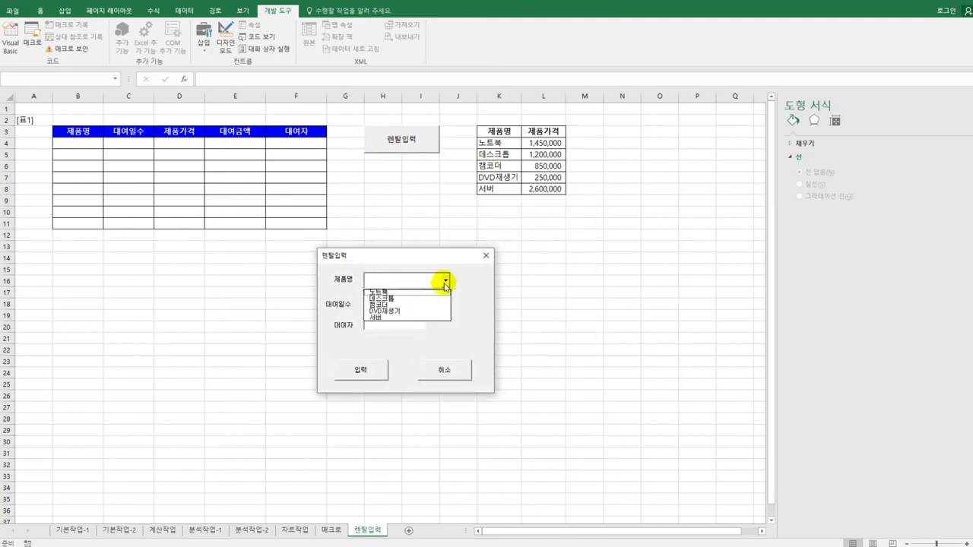
click(411, 292)
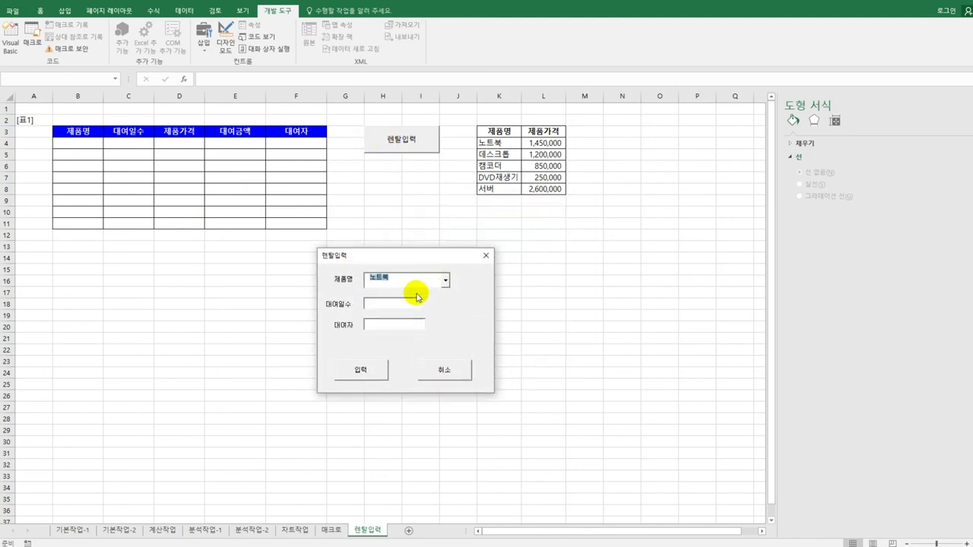
click(398, 304)
click(393, 329)
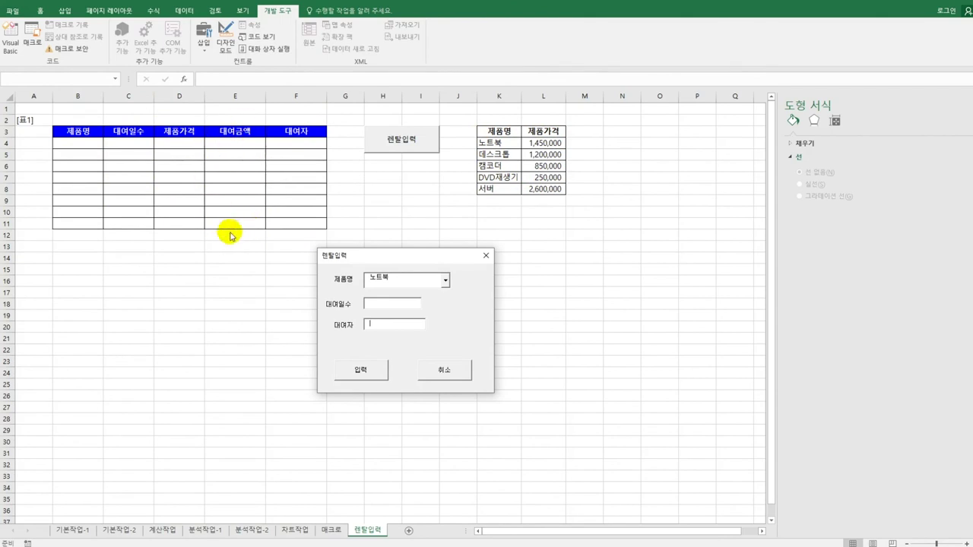
click(445, 280)
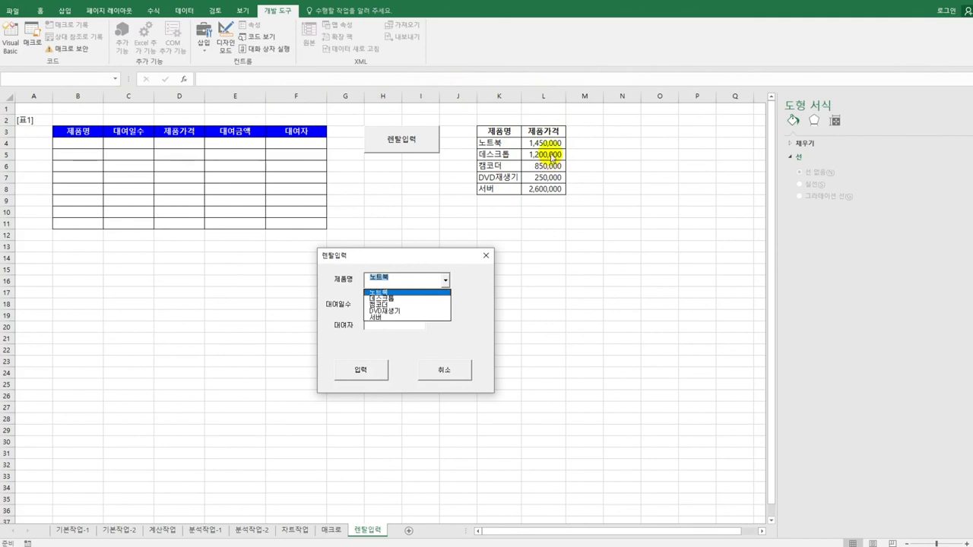
click(487, 257)
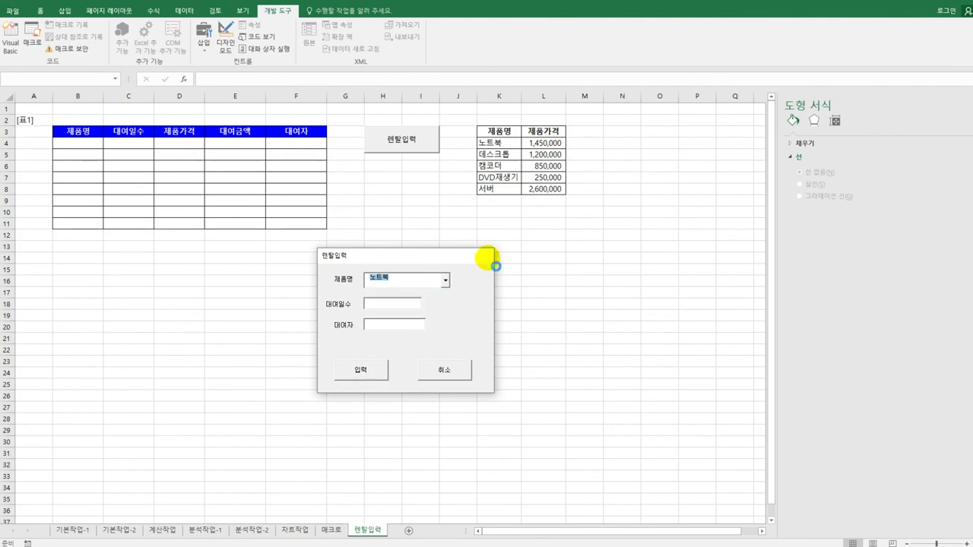
click(488, 259)
Step: Reopen the 입력 button's click code in the Visual Basic editor and duplicate the Cells(i, 3) statement on the line below
click(10, 38)
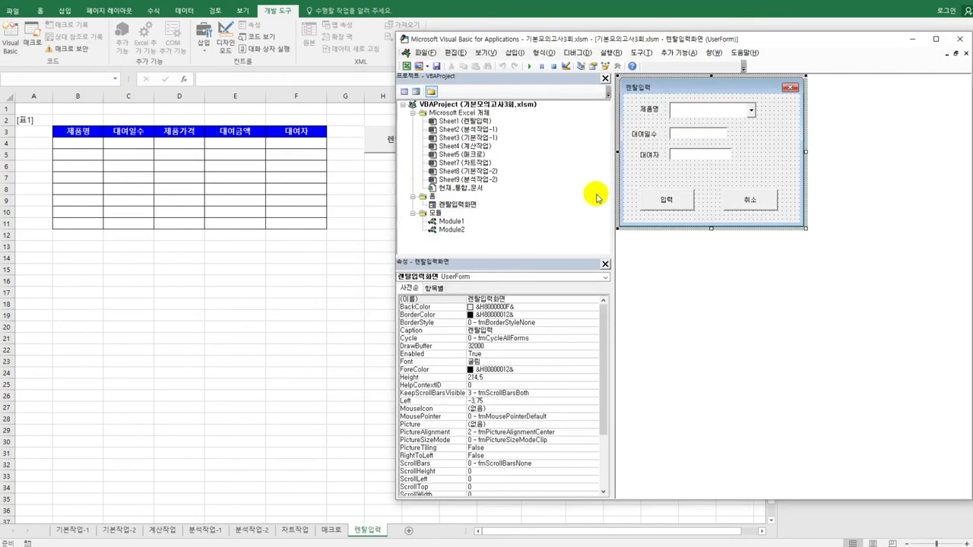
double_click(652, 196)
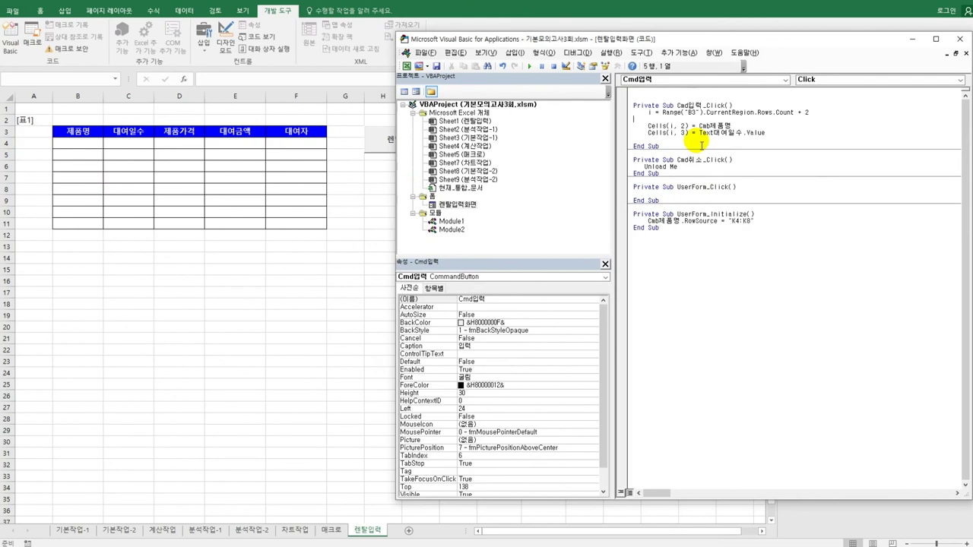
key(Down)
key(Down)
key(shift+End)
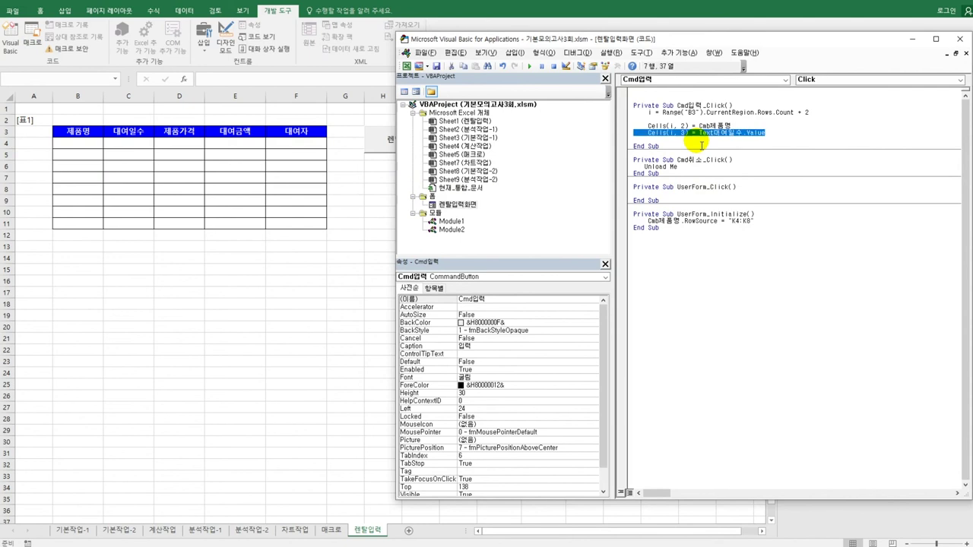
key(ctrl+c)
key(Down)
key(ctrl+v)
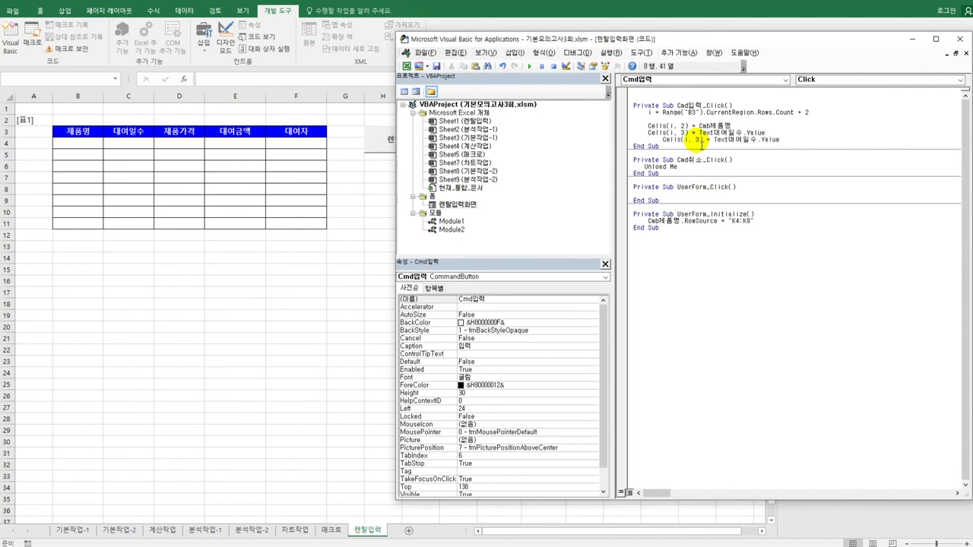
Step: Align the duplicated statement's indentation with the lines above and add a blank line beneath it
click(663, 139)
key(BackSpace)
key(BackSpace)
key(BackSpace)
key(BackSpace)
key(End)
key(Return)
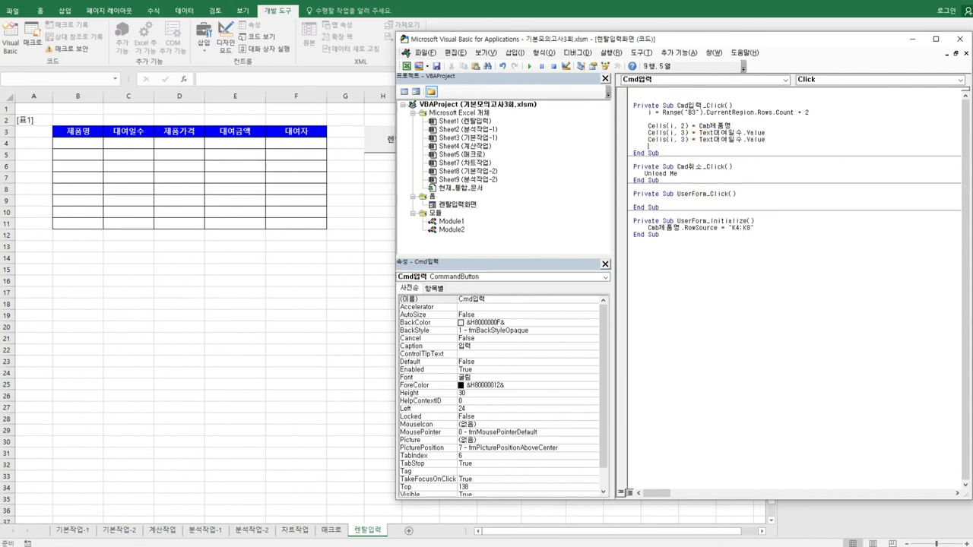
Step: Change the duplicated statement to Cells(i, 4) = Cells(Cmb제품명.ListIndex + 4, 12)
click(667, 140)
key(Delete)
text(4)
key(Right)
key(Right)
key(Right)
key(shift+End)
text(cells()
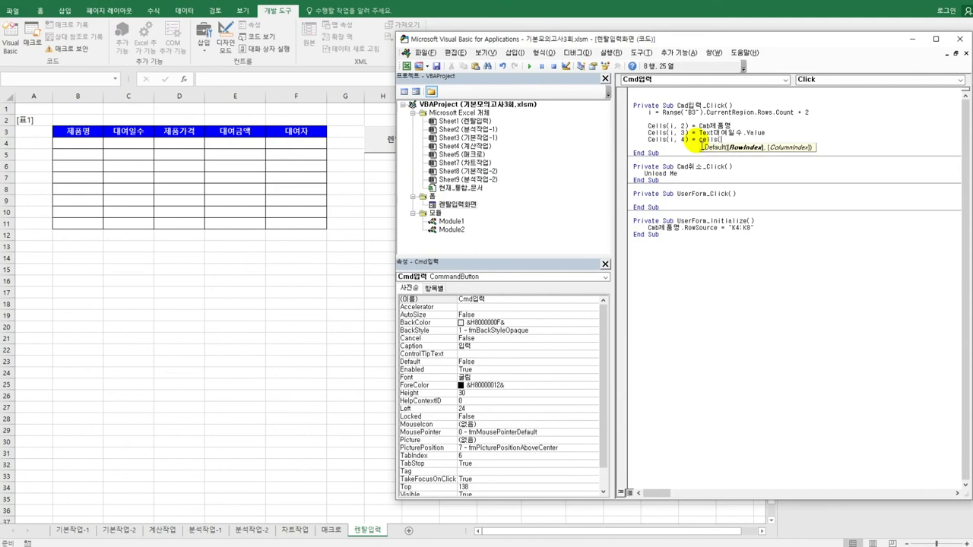
text(cmb제품명.)
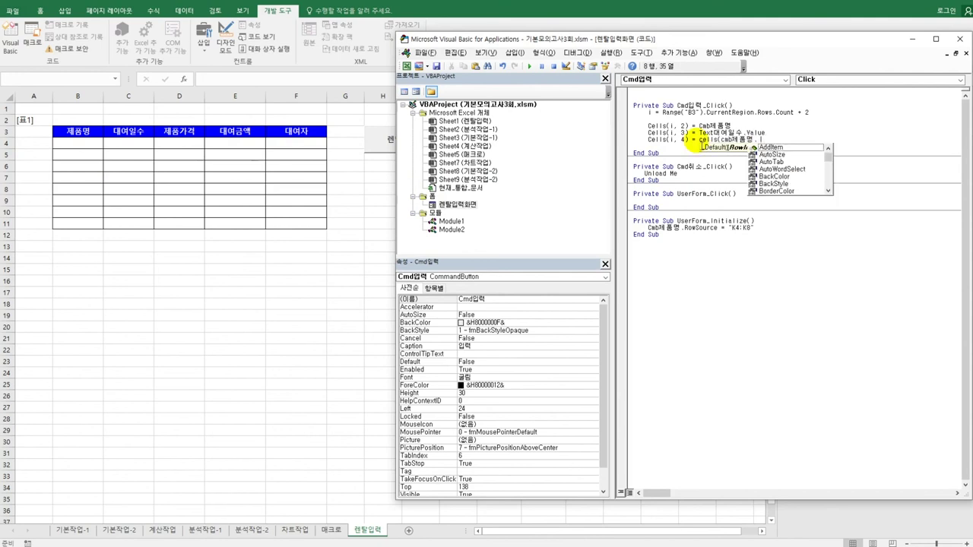
text(listin)
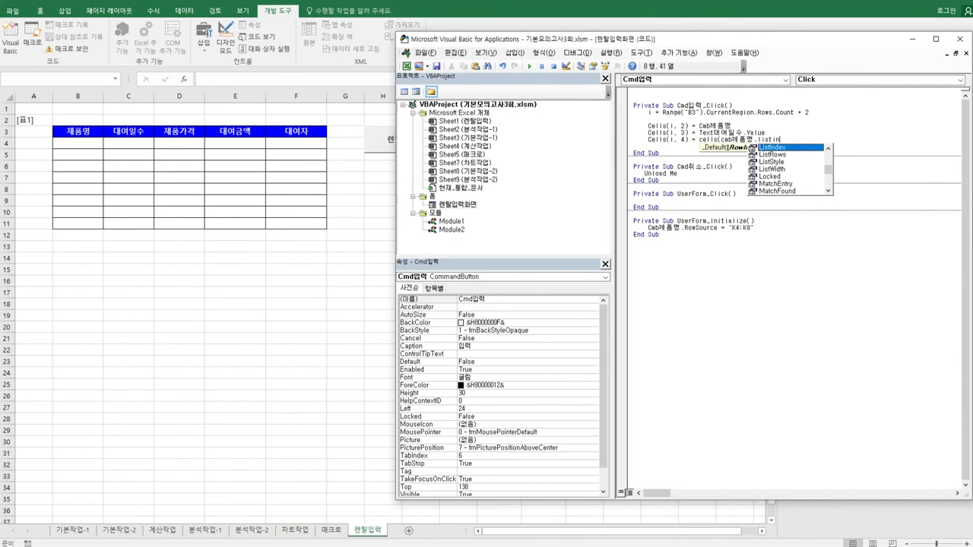
key(Tab)
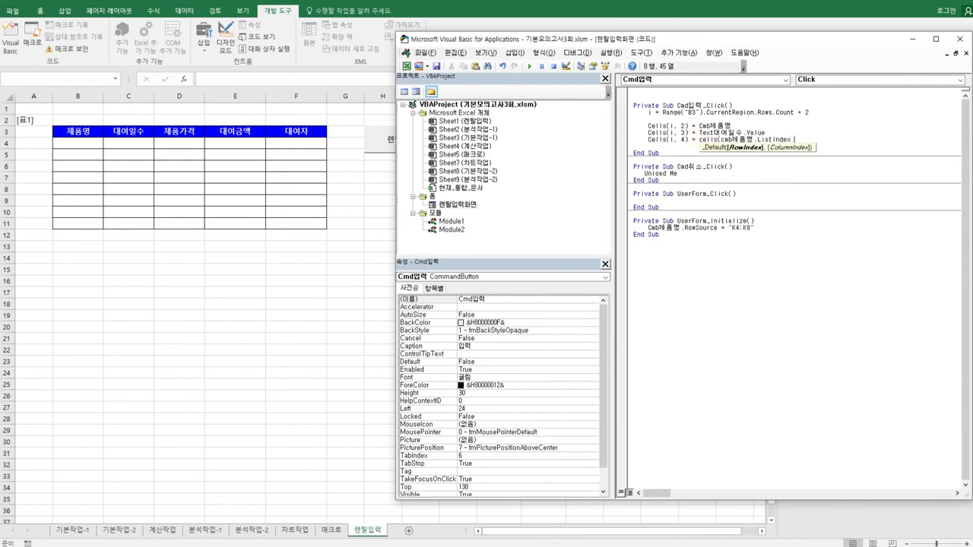
text(+ 4, 12))
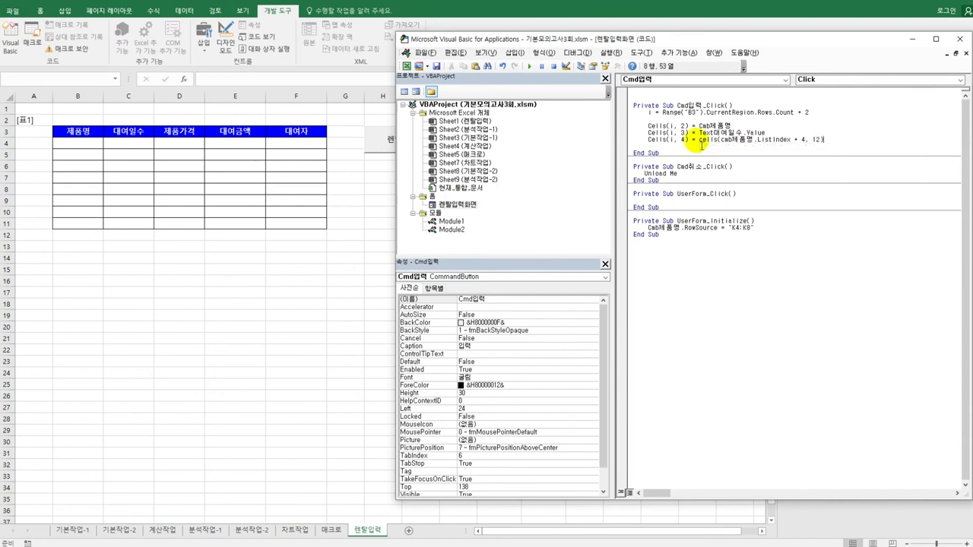
key(Return)
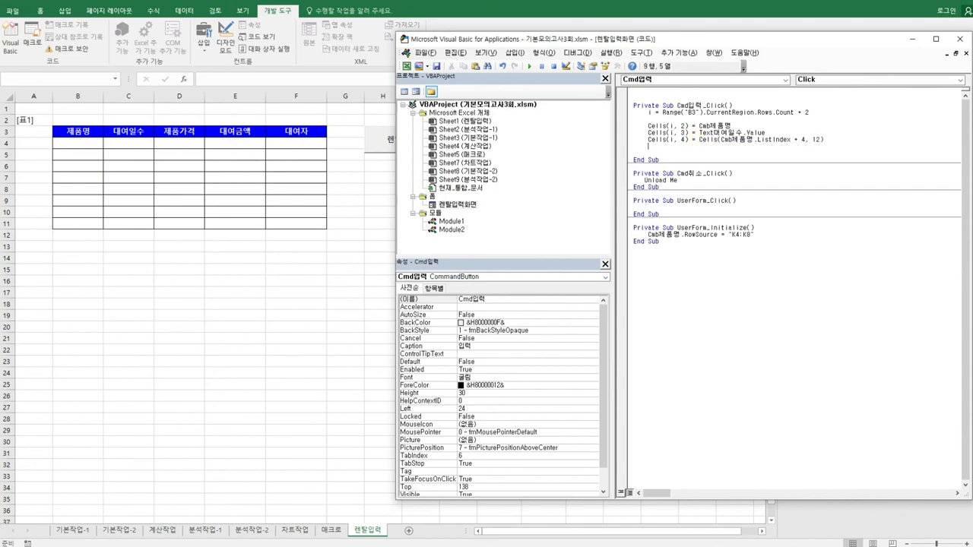
Step: Add the statement Cells(i, 6) = Text대여자 beneath the product price line in Cmd입력_Click
text(cells()
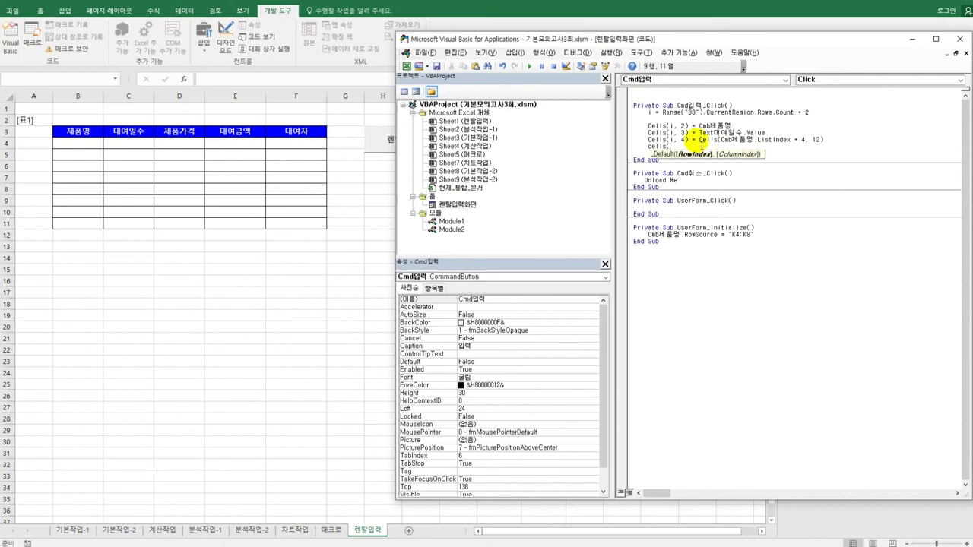
text(i,6)
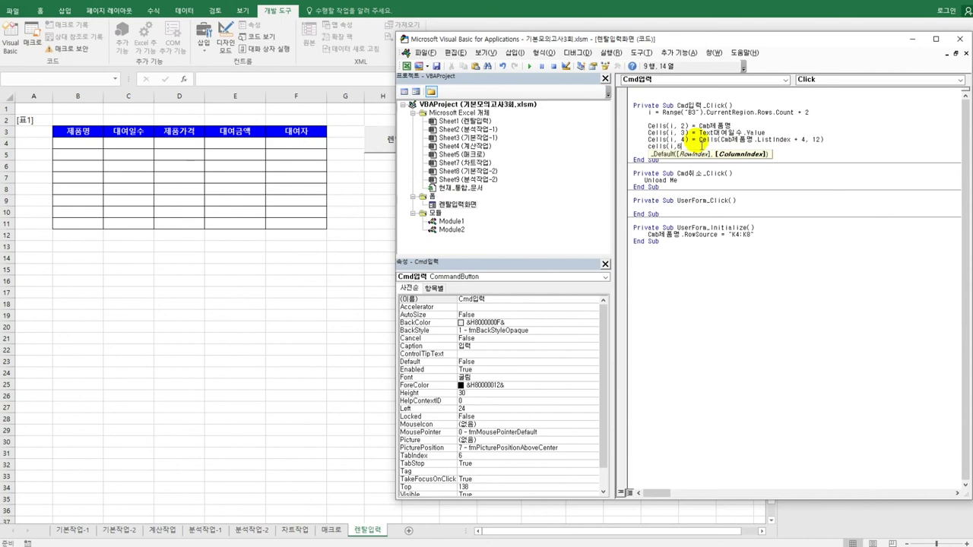
text() = )
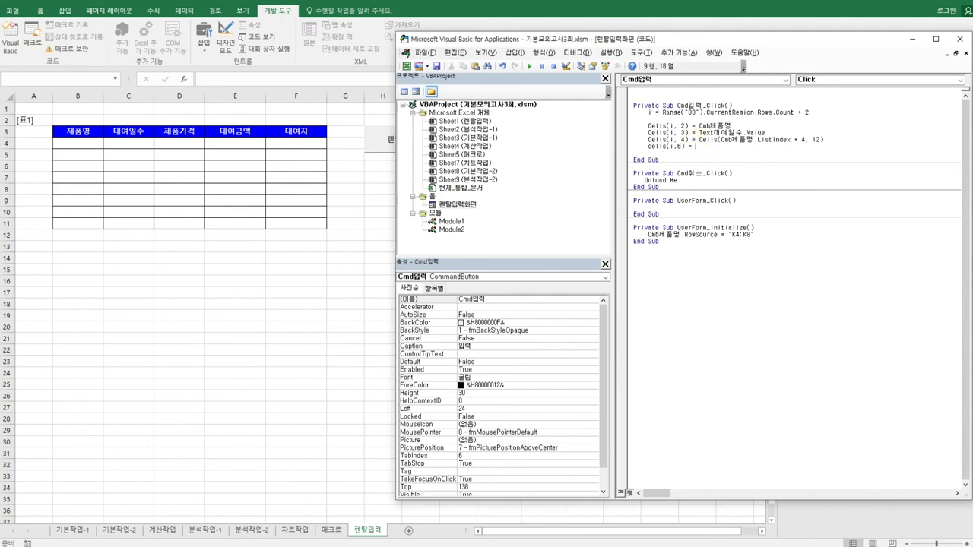
text(text대여자)
key(Return)
key(Down)
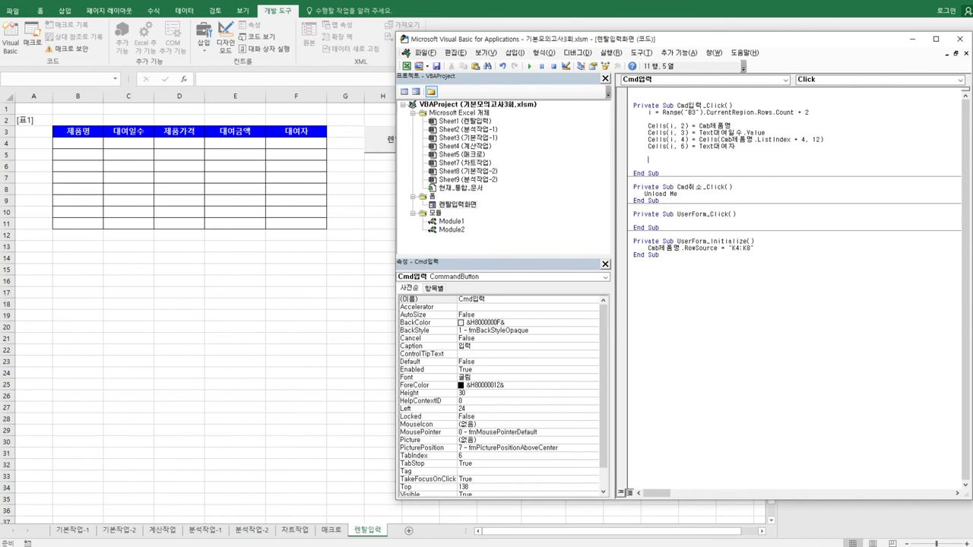
Step: After a blank line, write the rental amount statement Cells(i, 5) = Cells(i, 4) * 0.05 * Cells(i, 3)
text(*)
key(BackSpace)
text(cells(i,5) )
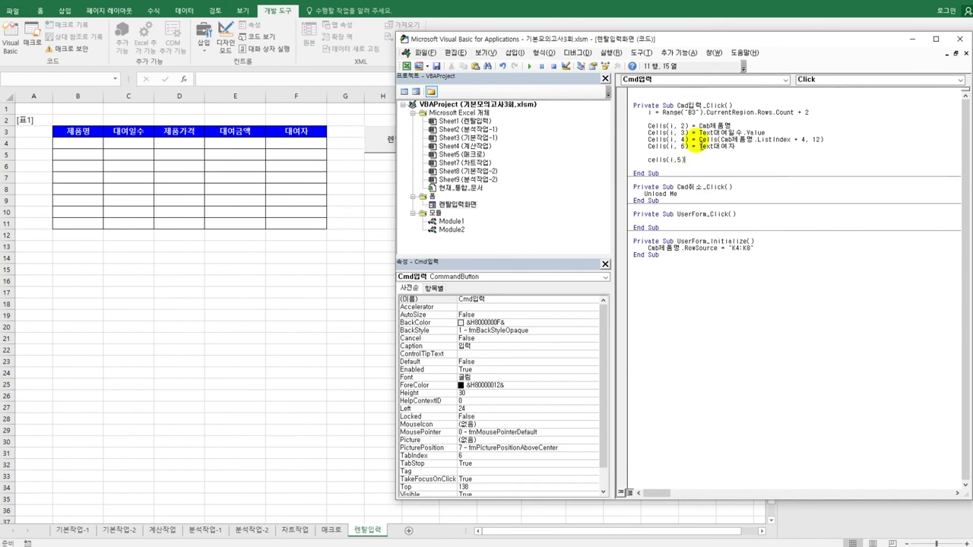
text(= cells()
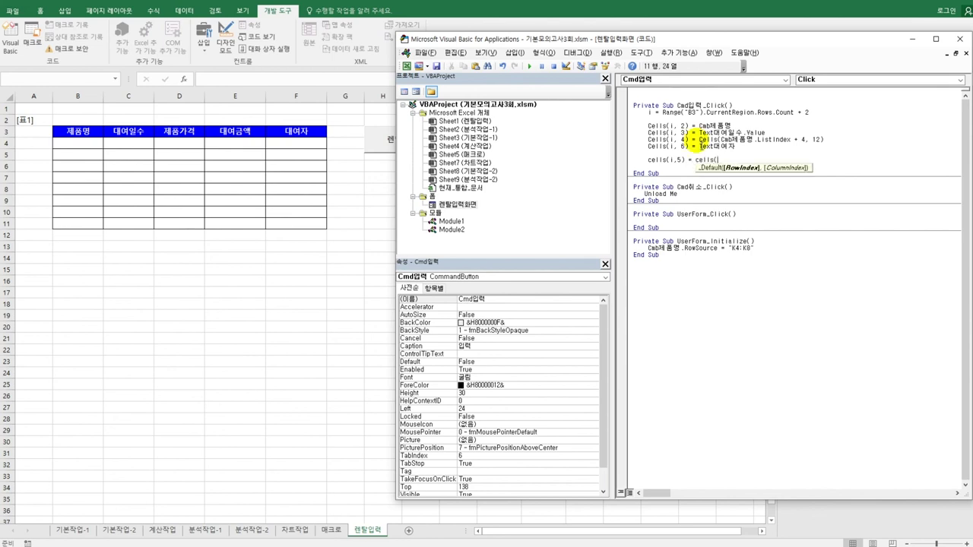
text(i,4))
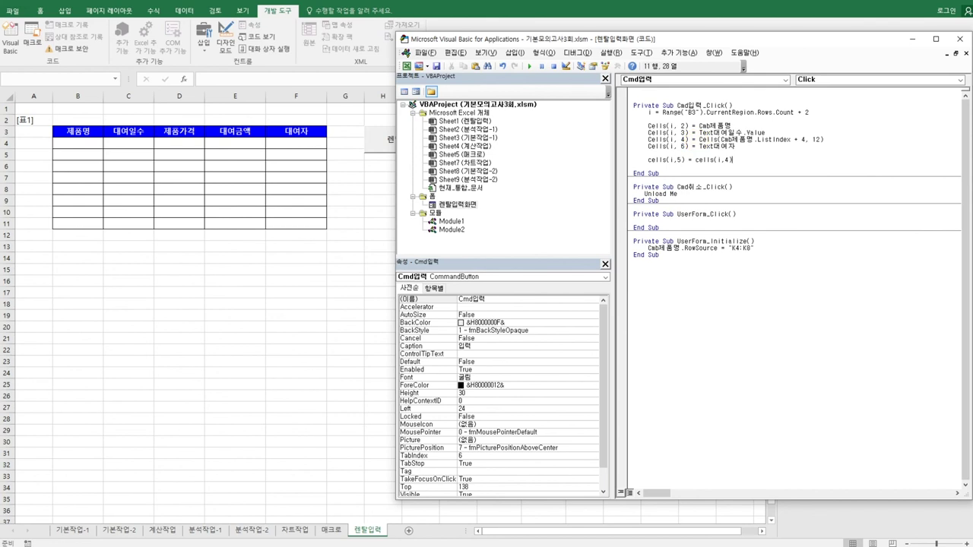
text(* 0.05 * cells(i,)
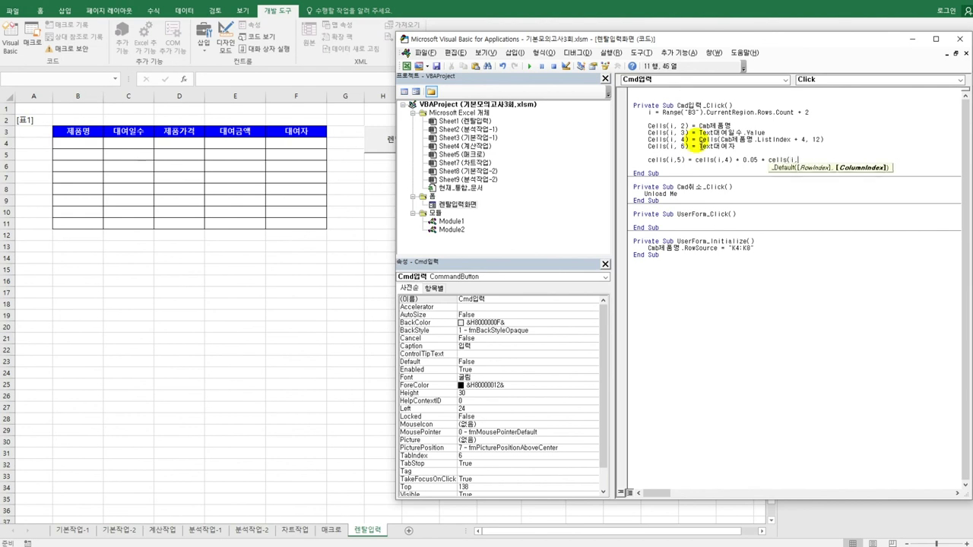
text(3))
key(Return)
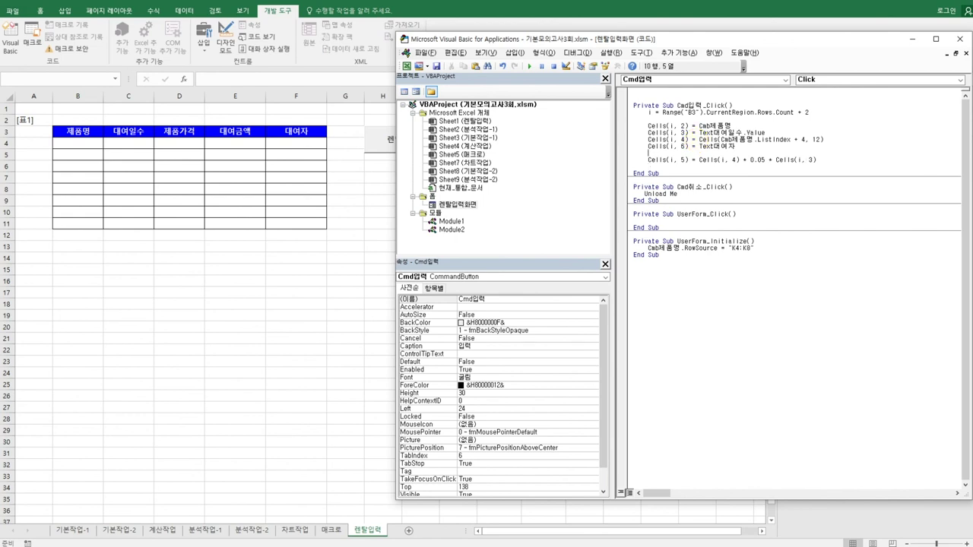
Step: Insert the condition If Cells(i, 3) = "" Then directly above the rental amount statement in Cmd입력_Click
key(Return)
text(if ce)
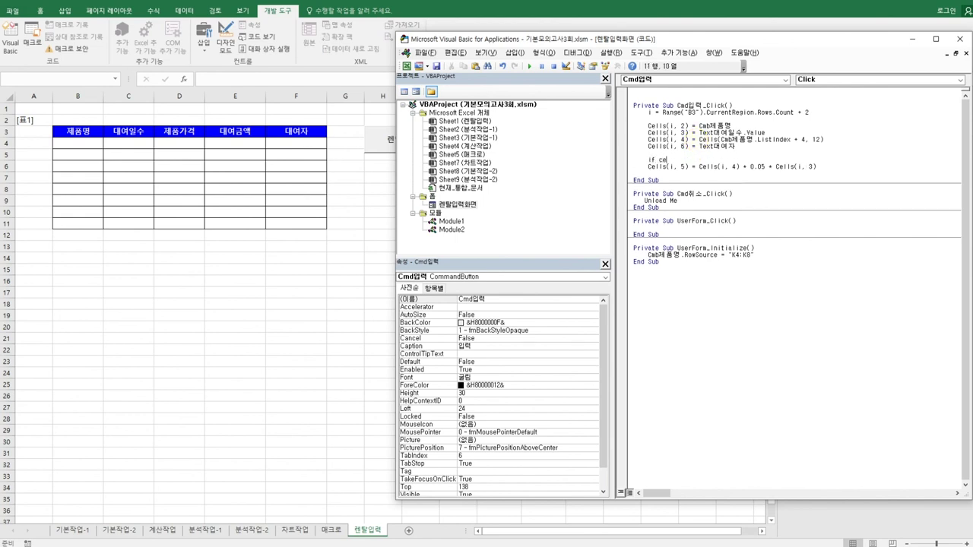
text(lls()
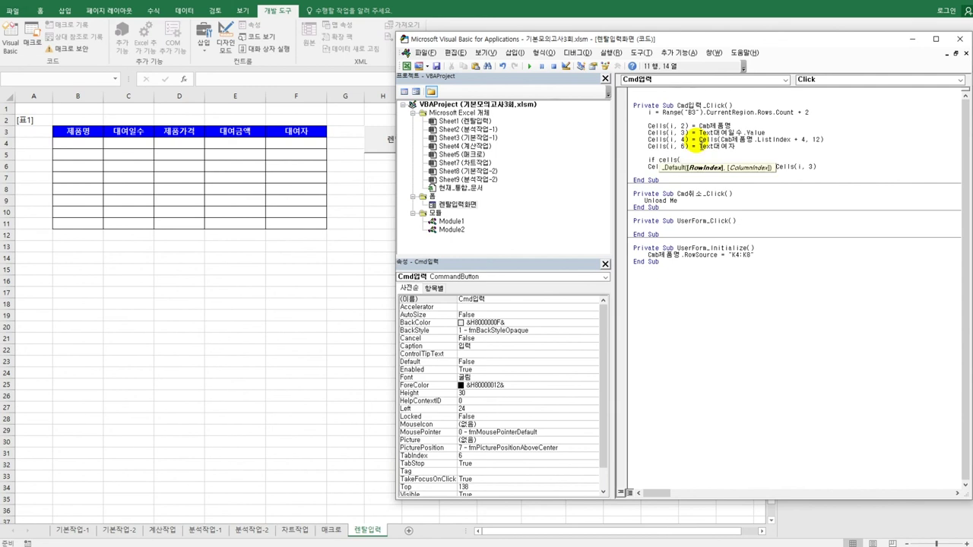
text(i,3))
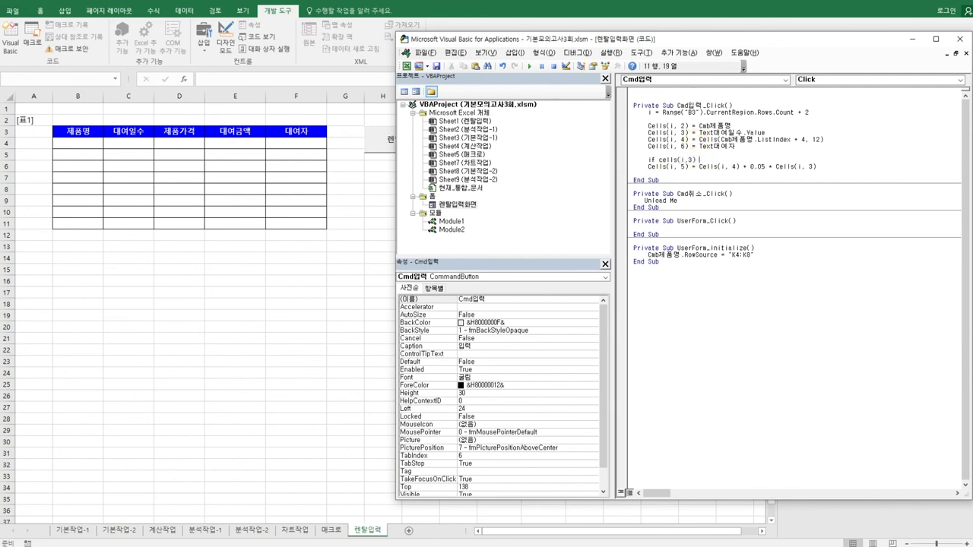
text( = "" then)
key(Return)
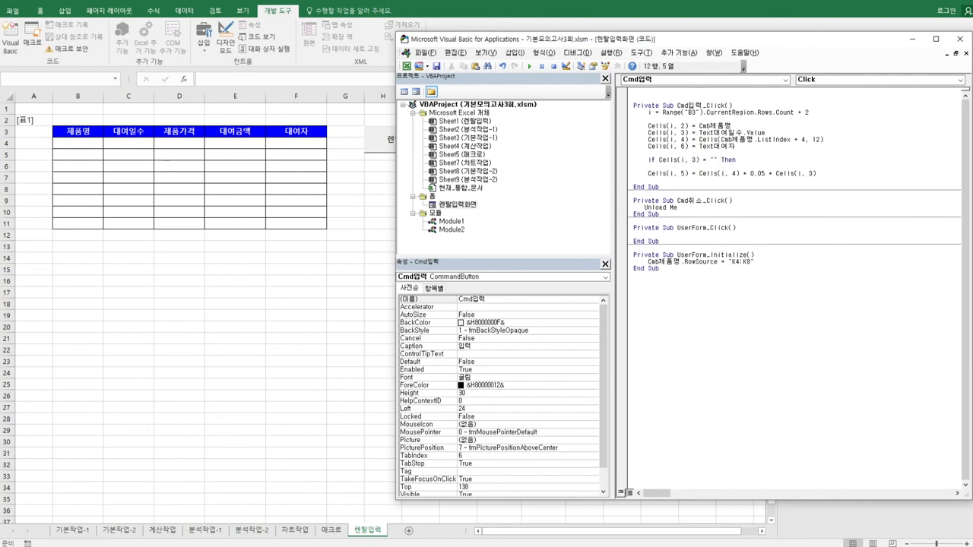
Step: Add the indented statement Cells(i, 5) = "대여일수입력" beneath the If line
key(Tab)
text(cells)
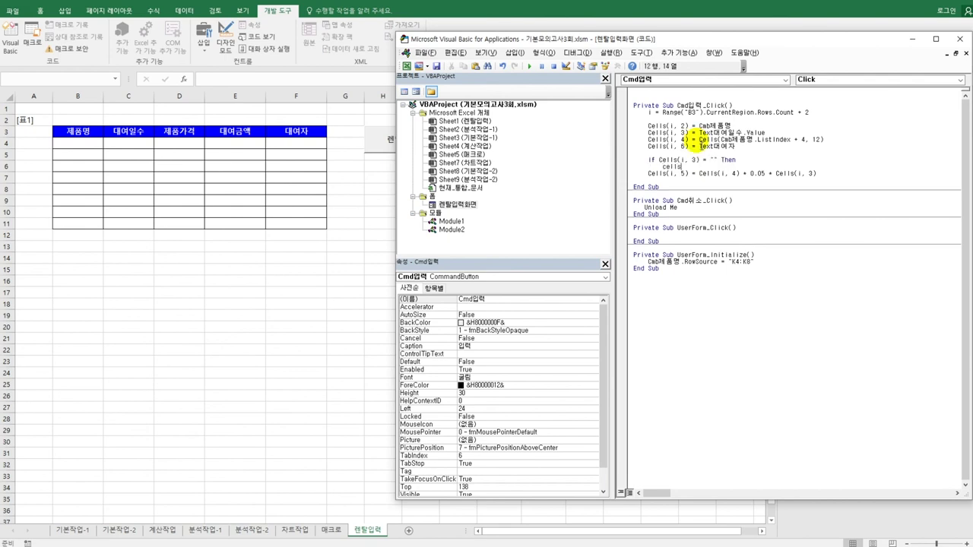
text((i,5) =)
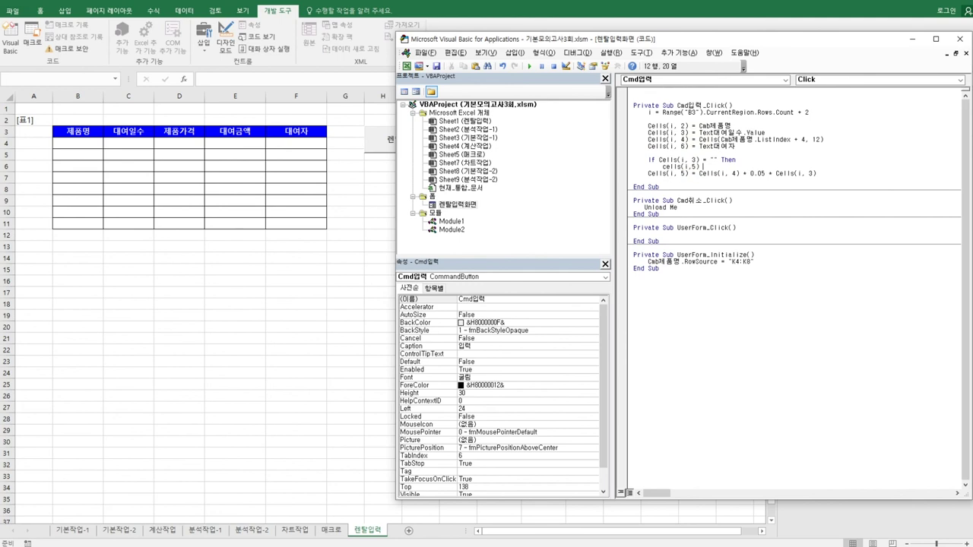
text( "대여일수입력")
key(Return)
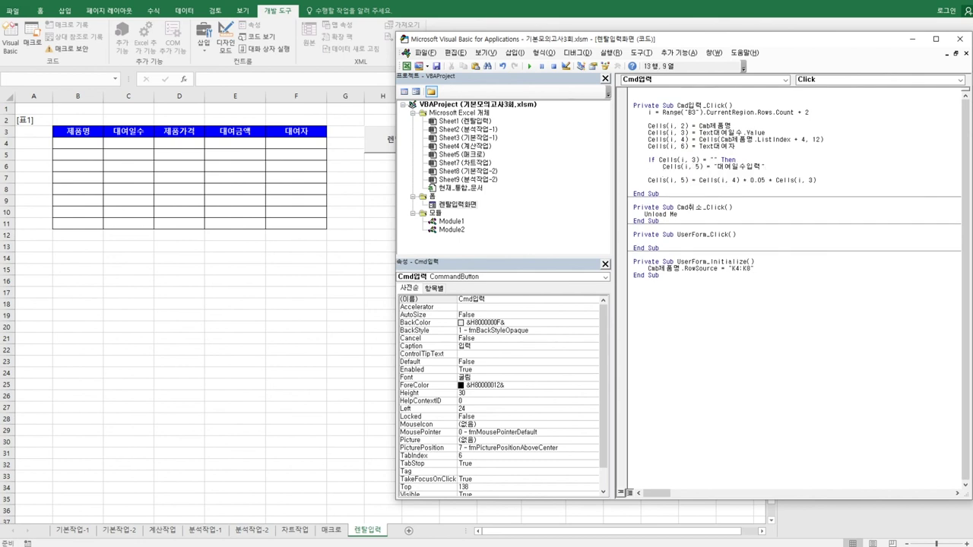
Step: Add Else before the rental amount statement, indent that statement beneath it, and close the block with End If
key(BackSpace)
text(else)
key(Tab)
key(Return)
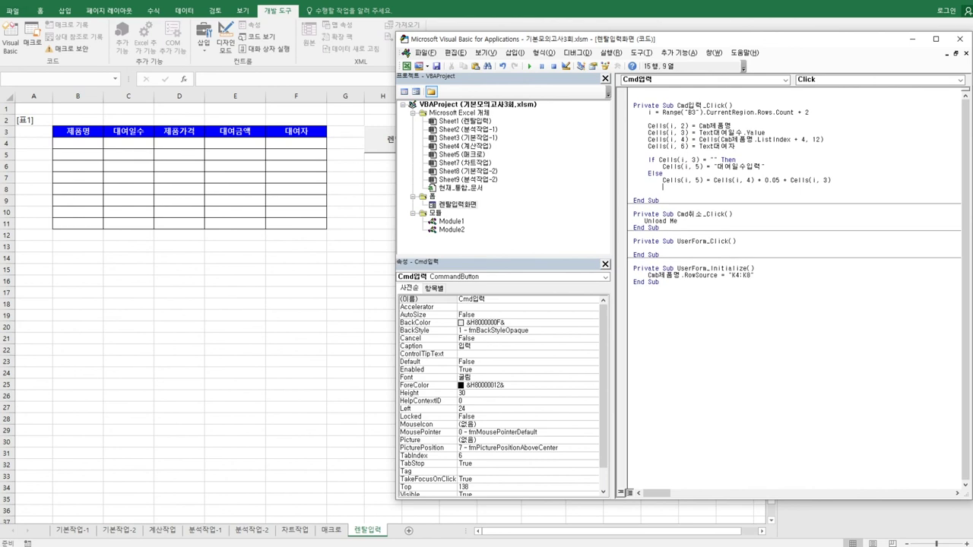
text(end if)
key(Return)
Step: Close the Visual Basic editor and launch the rental input form from the 렌탈입력 worksheet
click(960, 39)
click(416, 241)
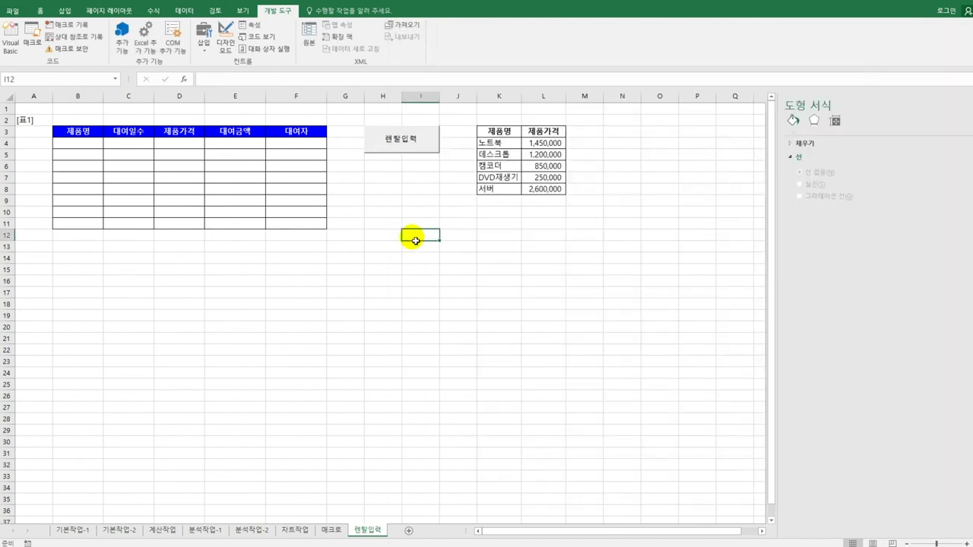
click(388, 139)
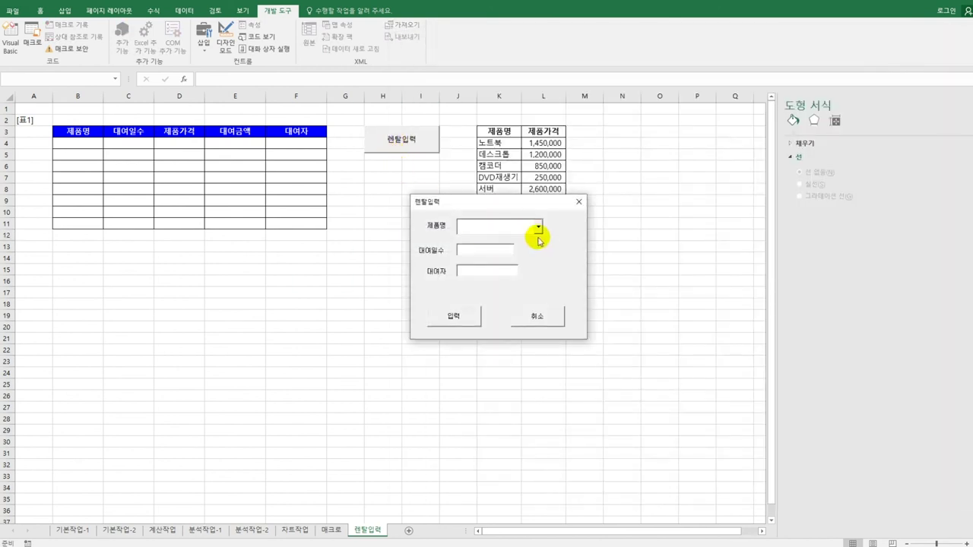
Step: Submit a rental entry with product 노트북, 2 rental days and the renter's name
click(538, 226)
click(537, 239)
click(511, 254)
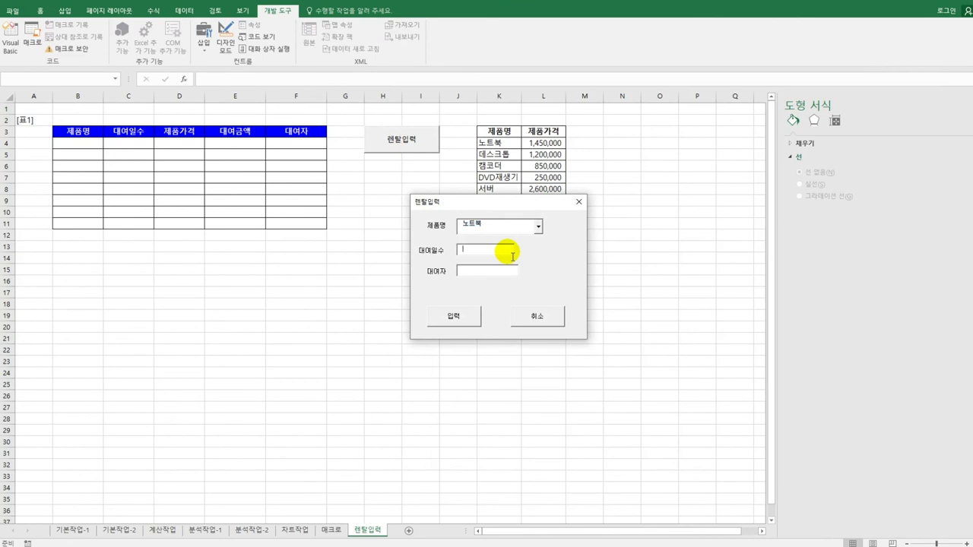
text(2)
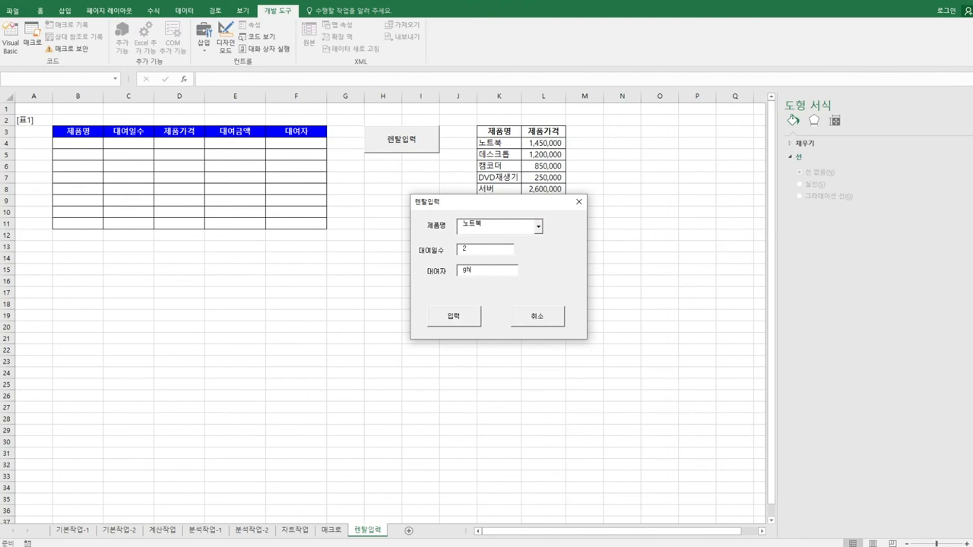
text(ㅎㅗㅇㄱㅣㄹㄷㅗㅇ)
click(439, 318)
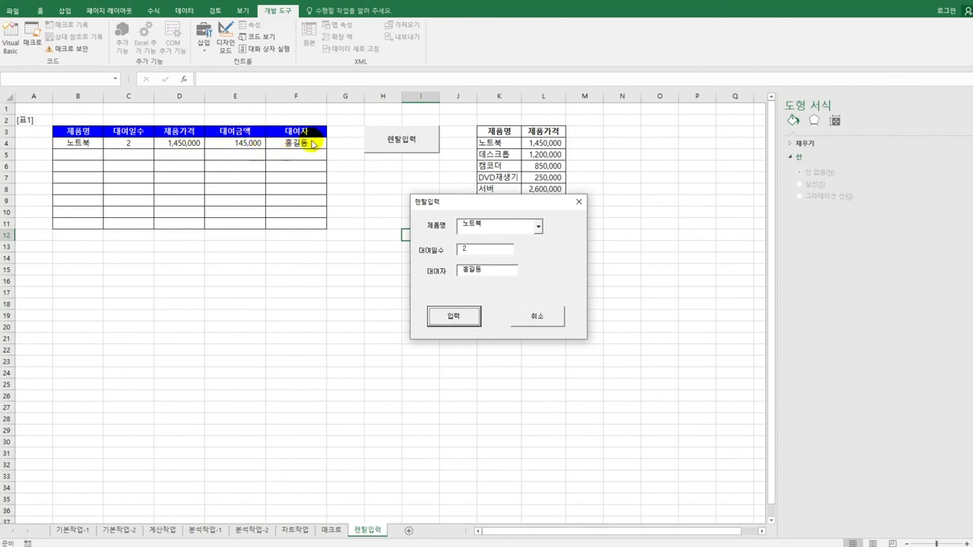
Step: Submit a second entry for 데스크톱 with the rental days left blank and the same renter
click(538, 227)
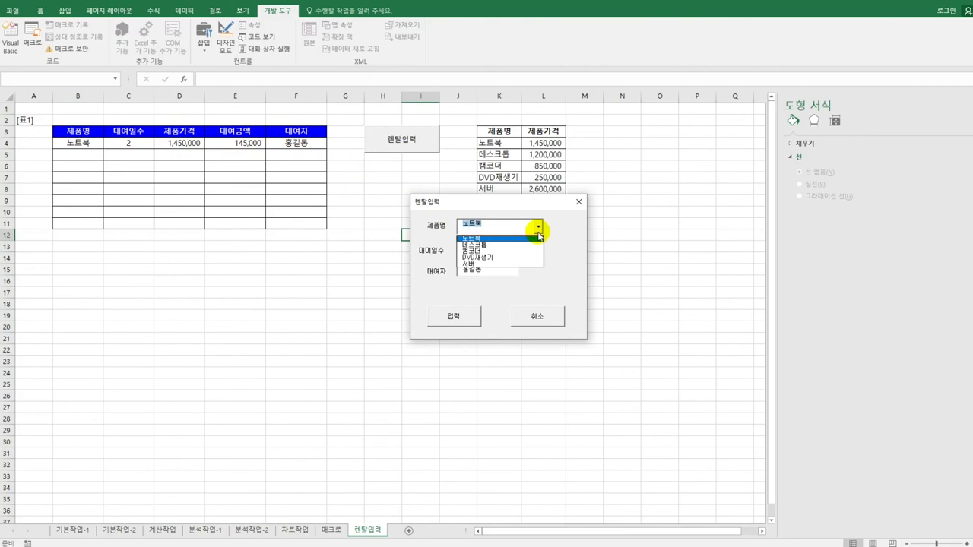
click(530, 247)
click(466, 257)
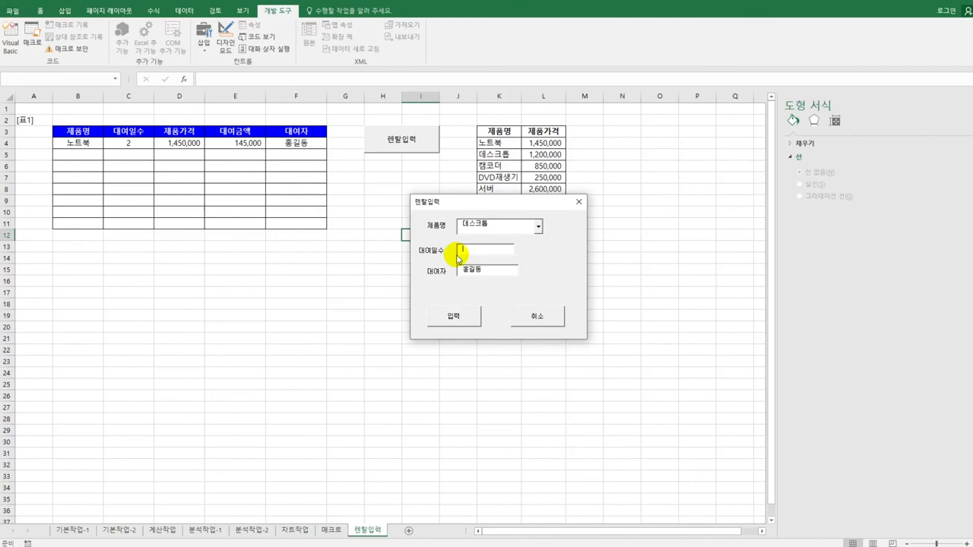
click(461, 317)
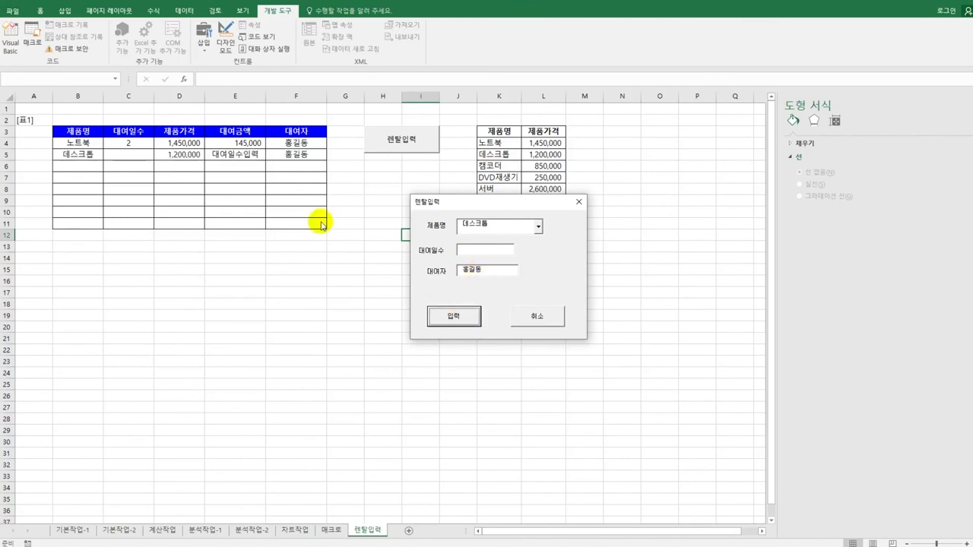